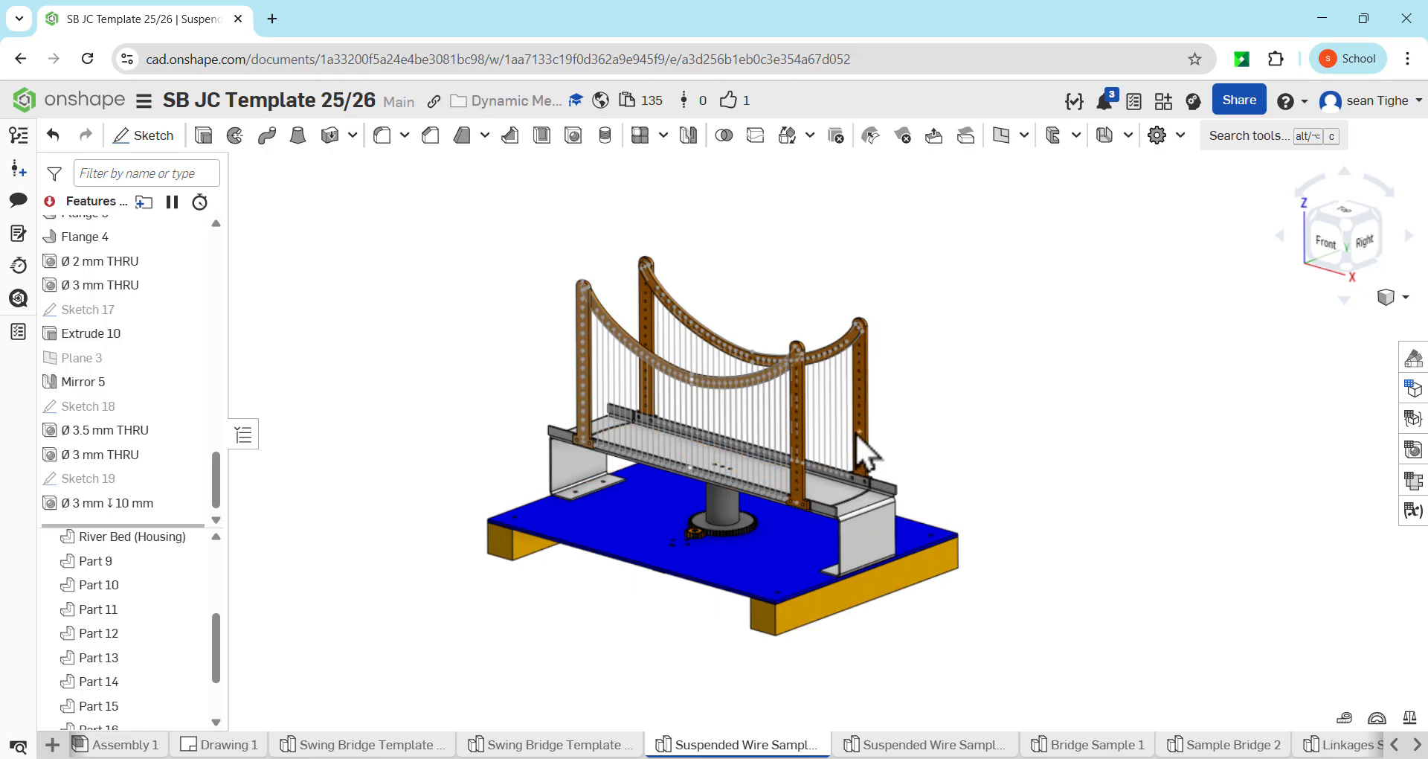
Create a new assembly in the document that holds the suspended wire bridge model
scroll(861, 446, "up", 3)
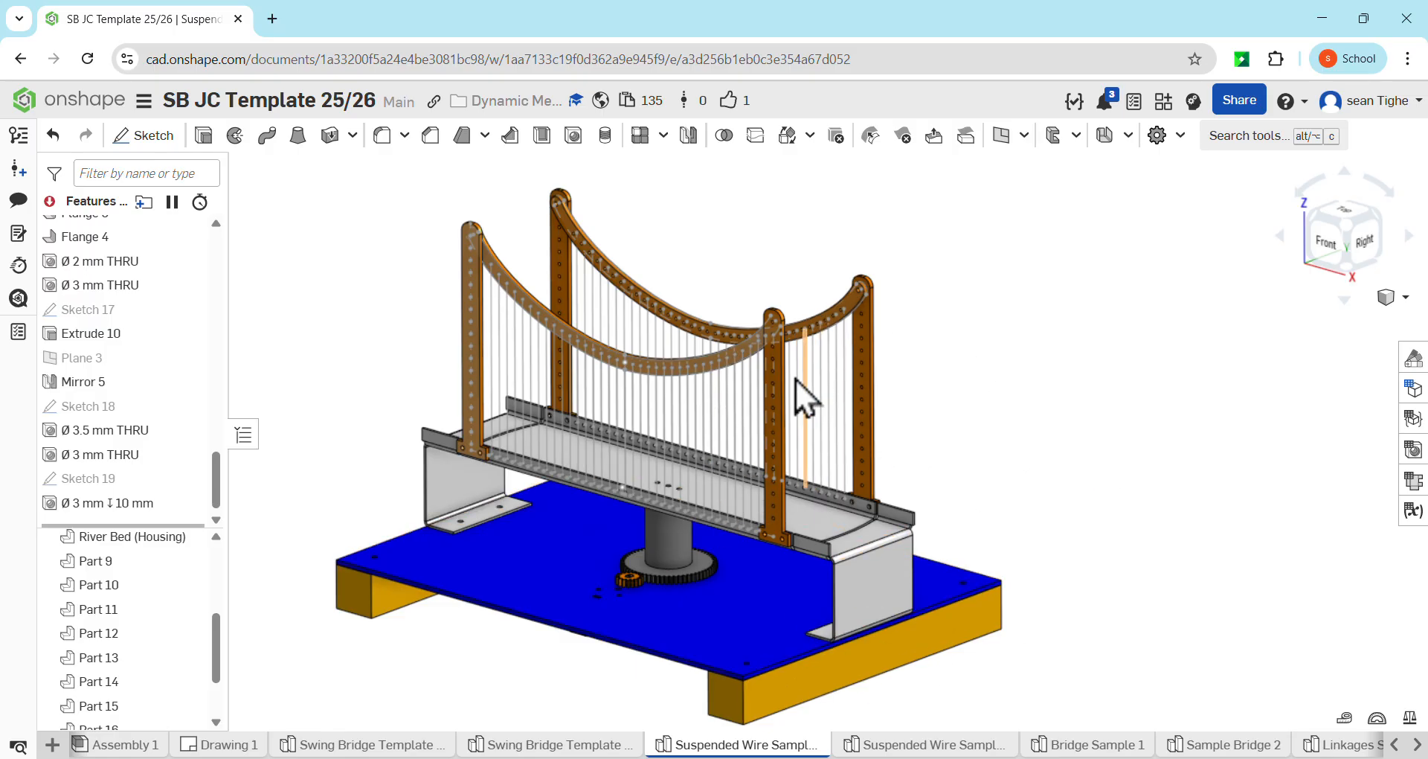
scroll(1041, 489, "down", 5)
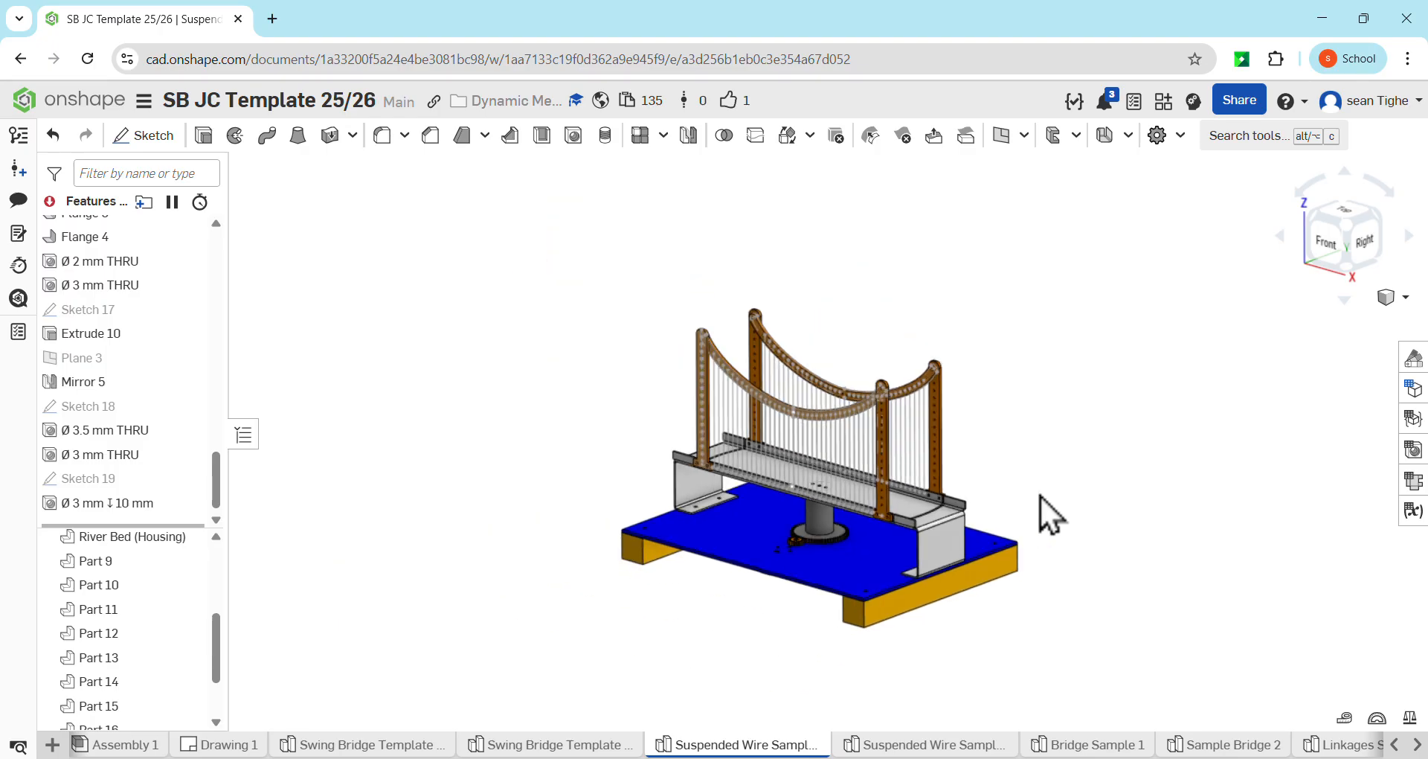
left_click(52, 745)
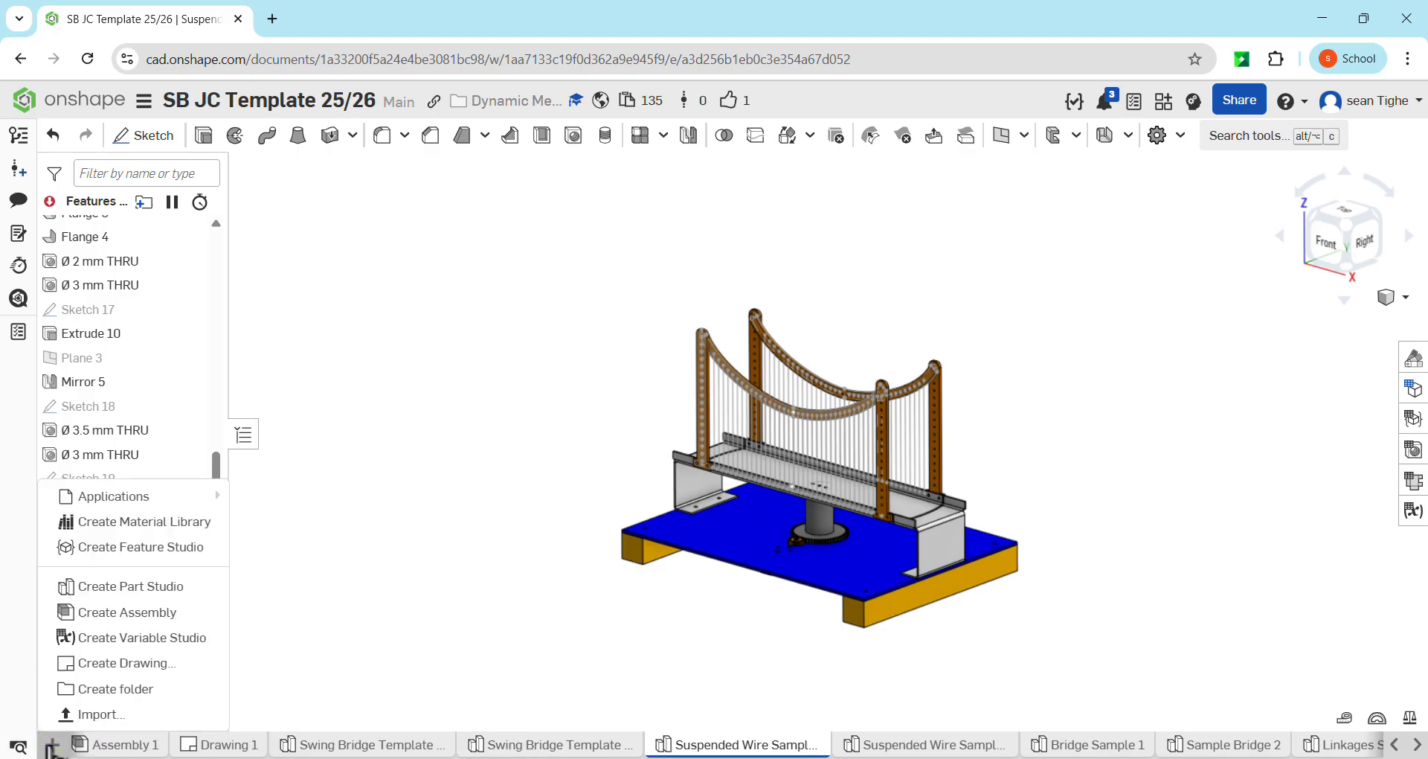
left_click(88, 610)
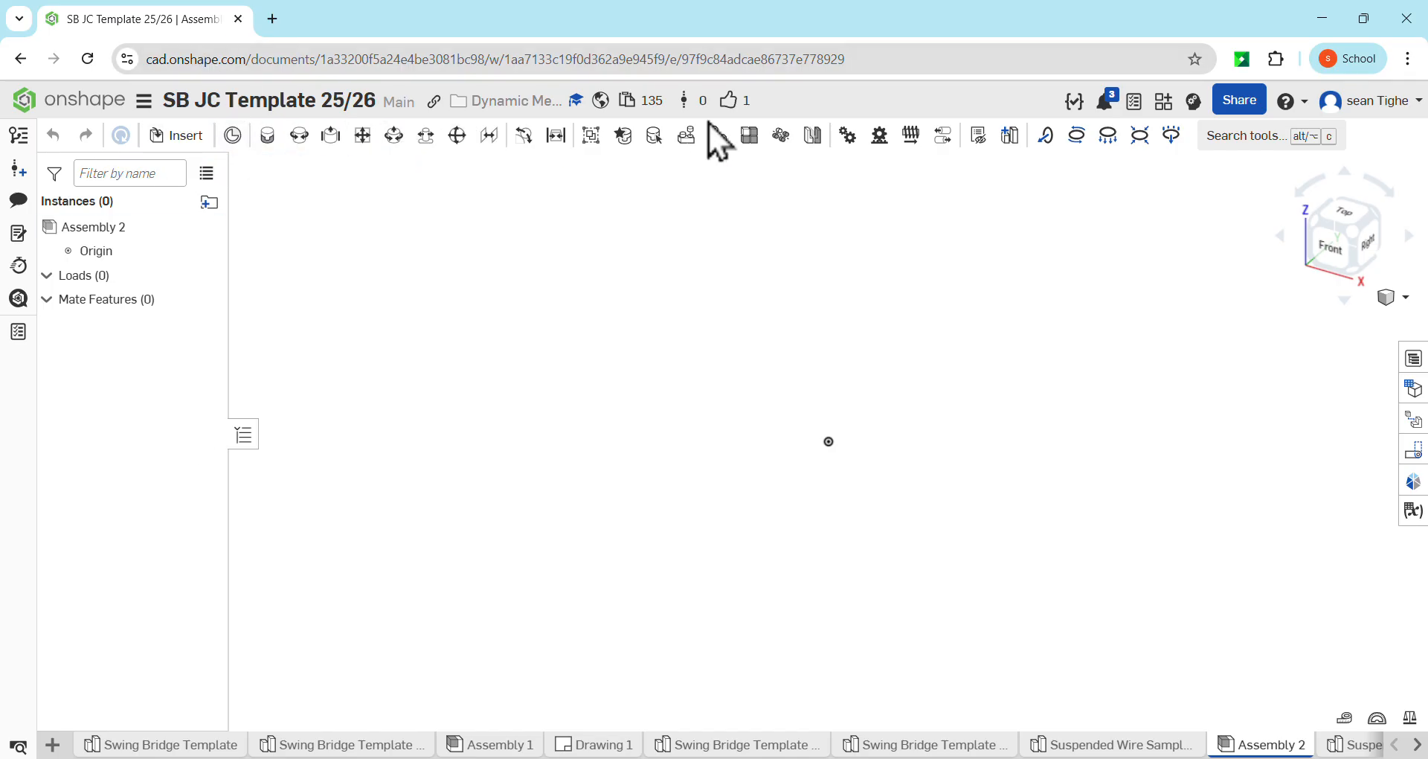
Insert all parts of the Suspended Wire Sample 2 Part Studio into the assembly and place them in the workspace
left_click(187, 140)
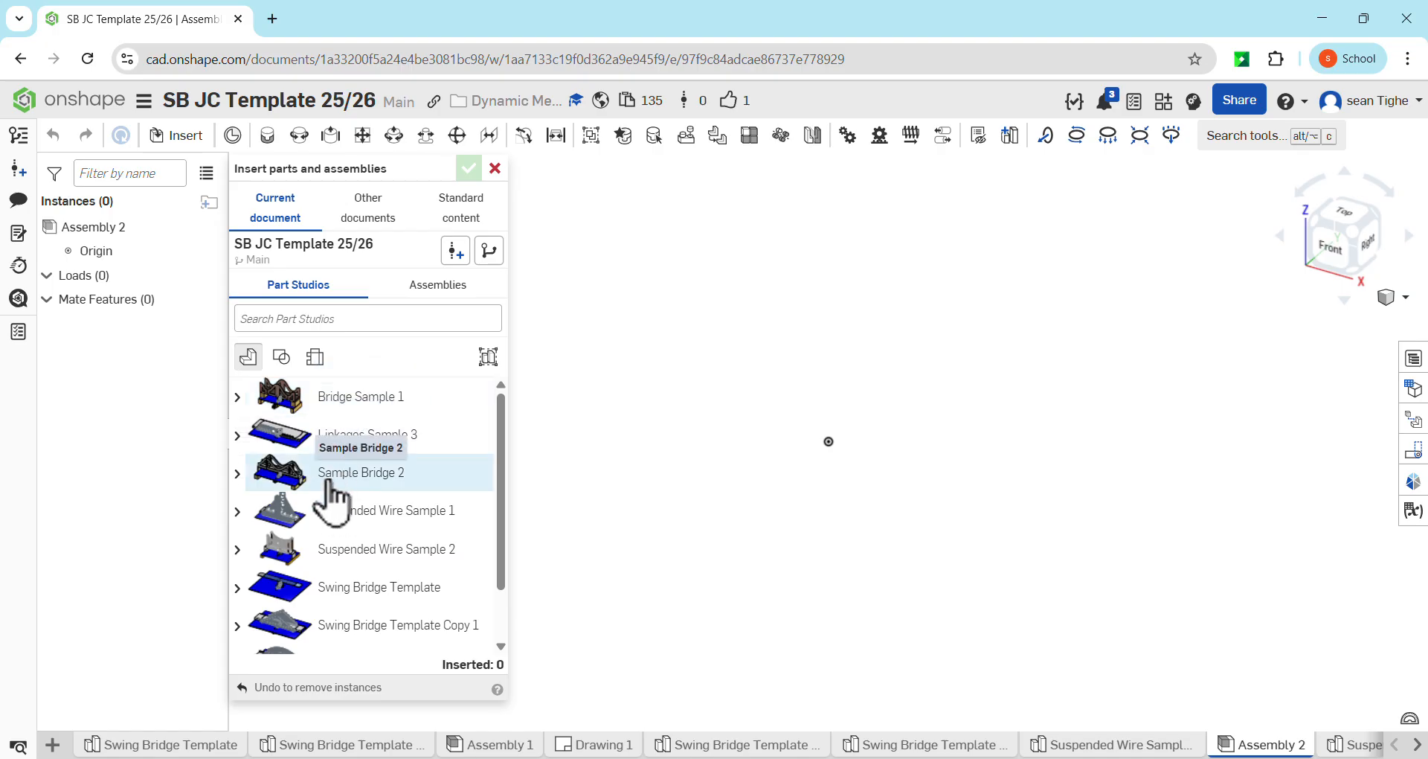
scroll(324, 591, "down", 1)
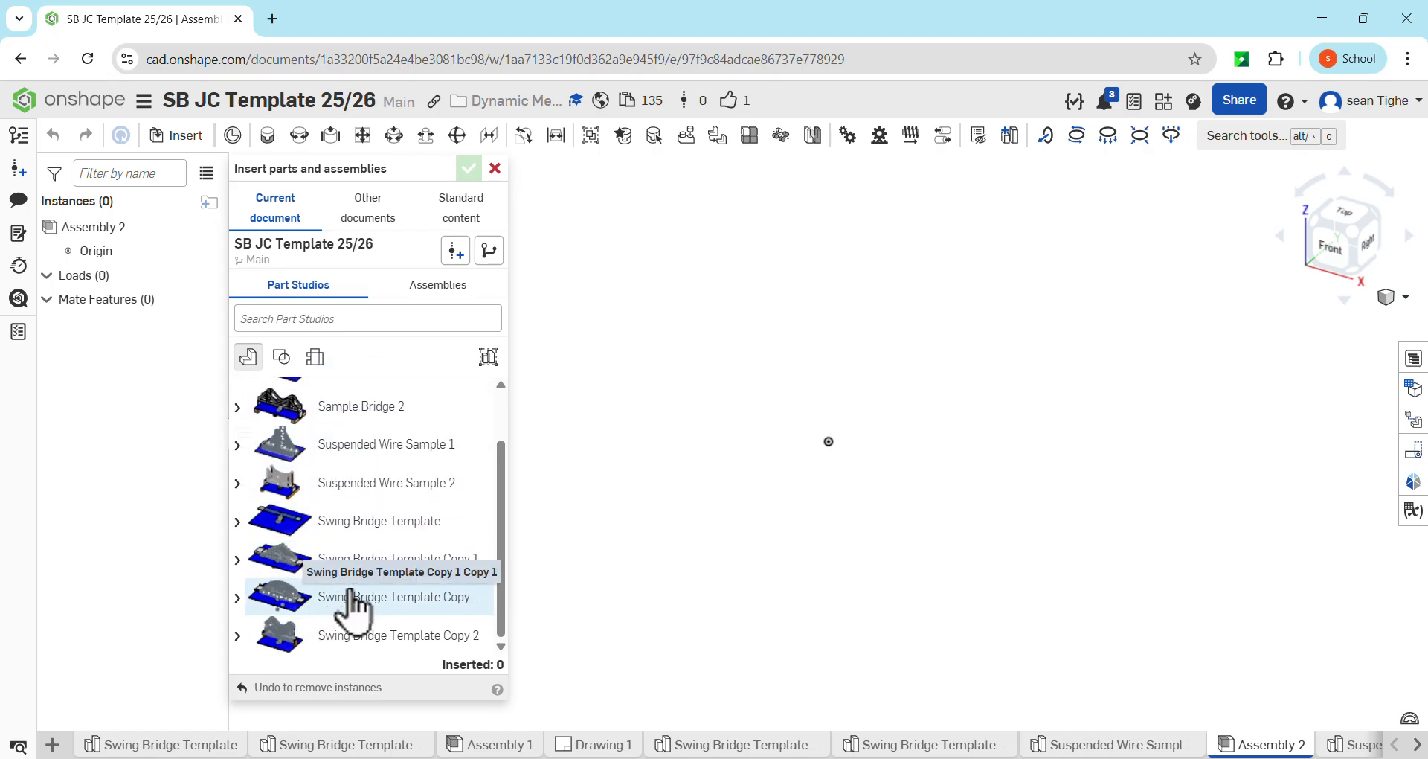
left_click(345, 485)
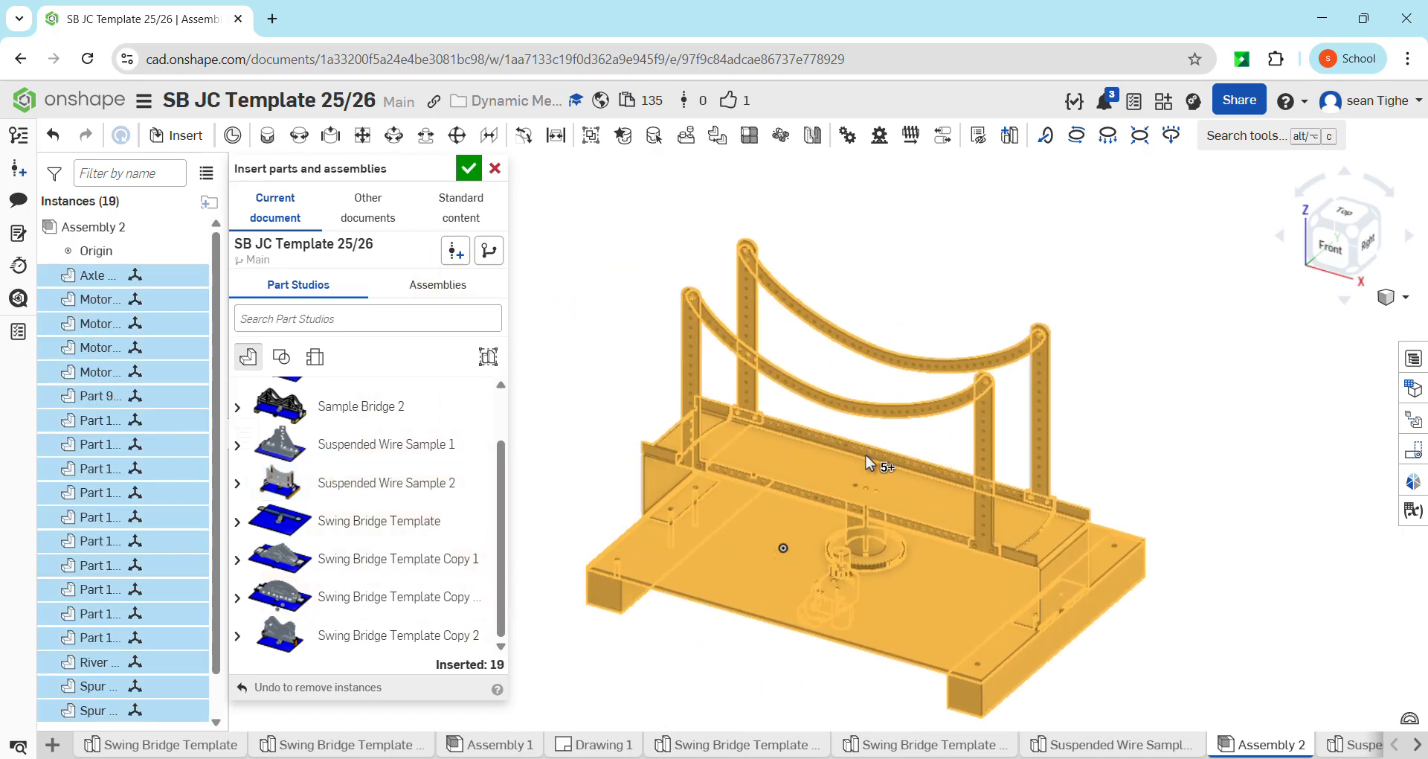
left_click(809, 469)
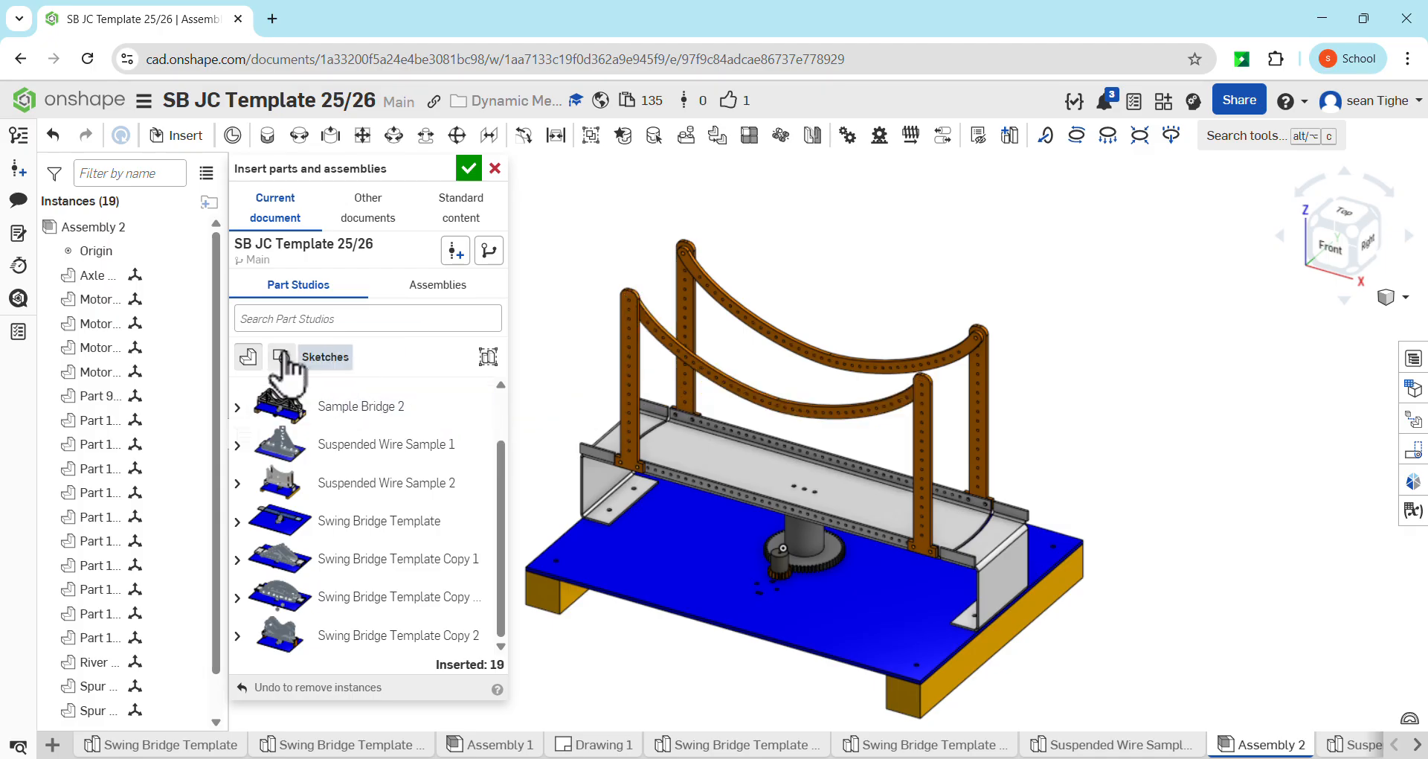
left_click(283, 353)
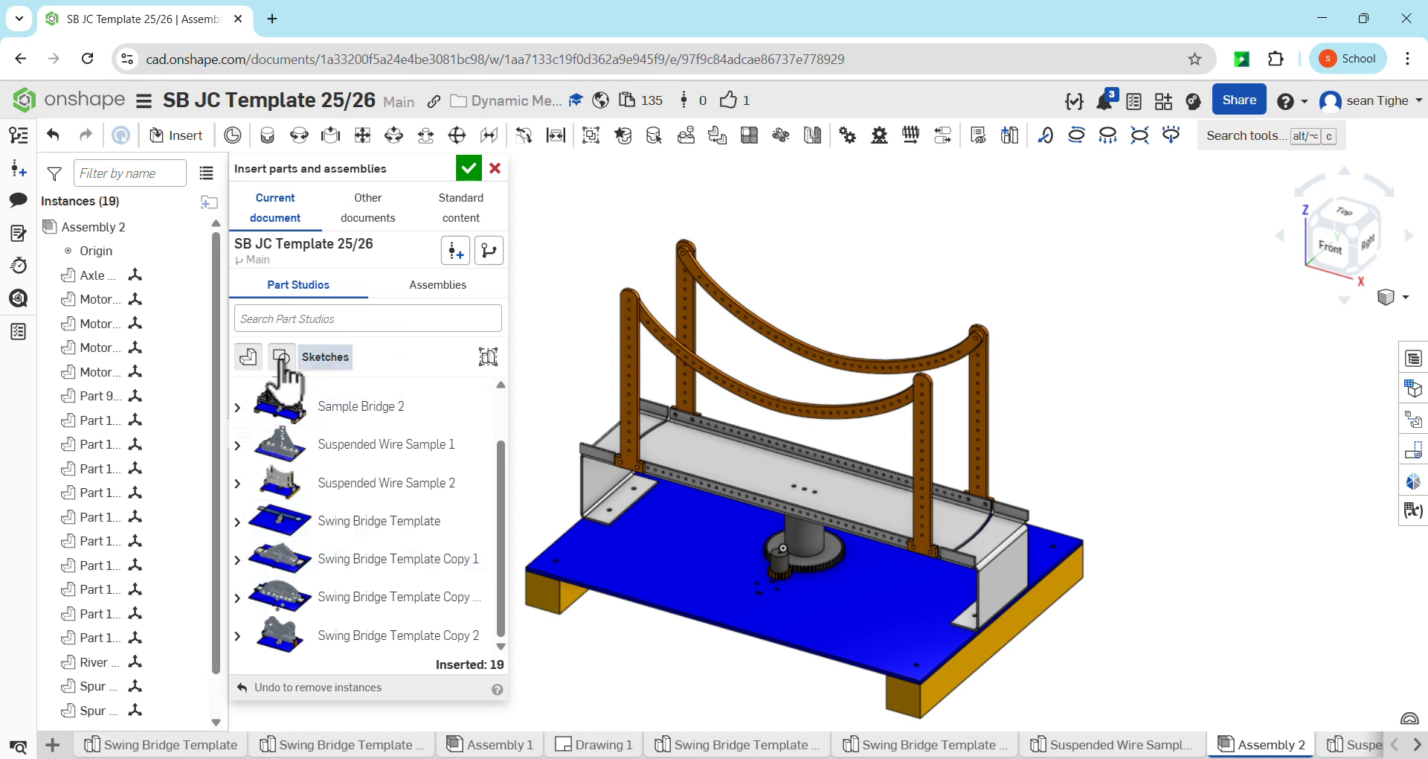
left_click(281, 354)
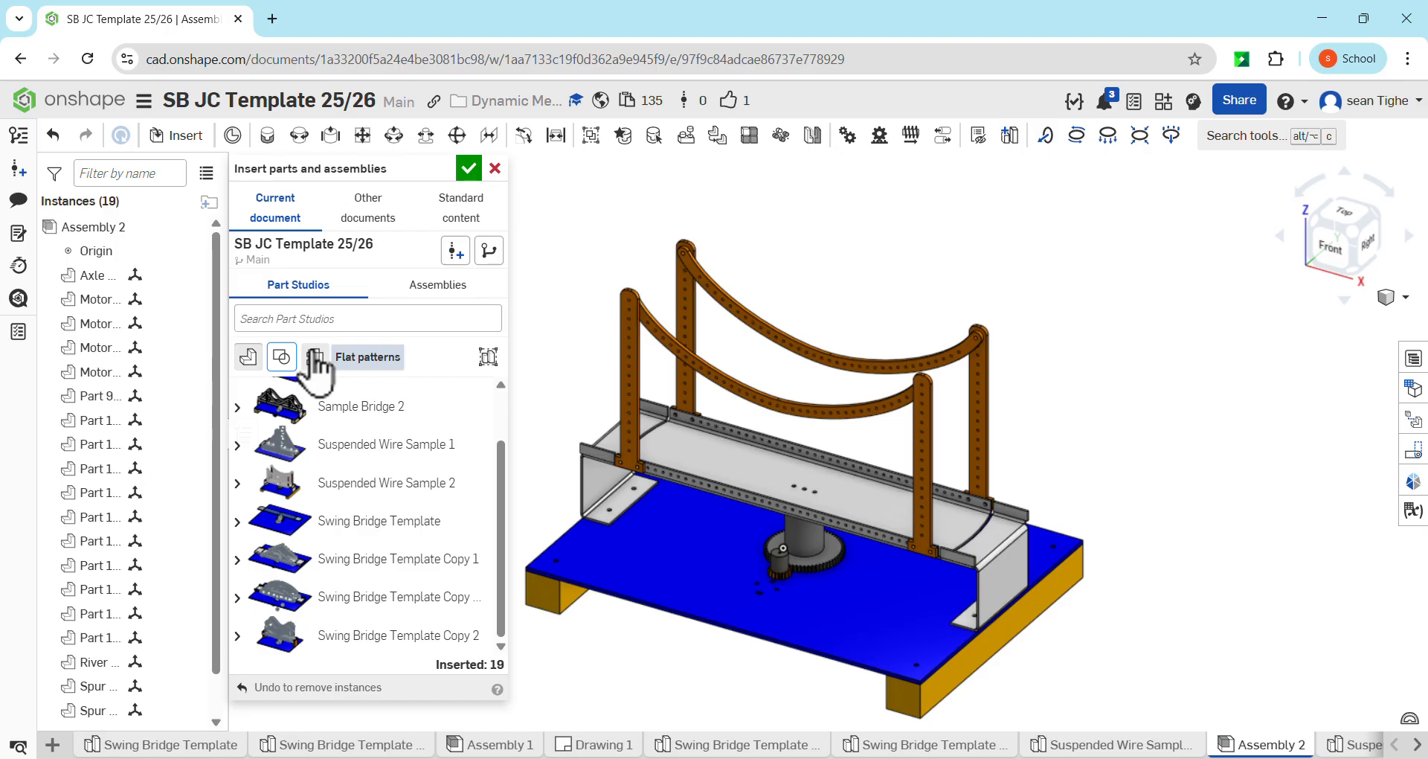
left_click(469, 170)
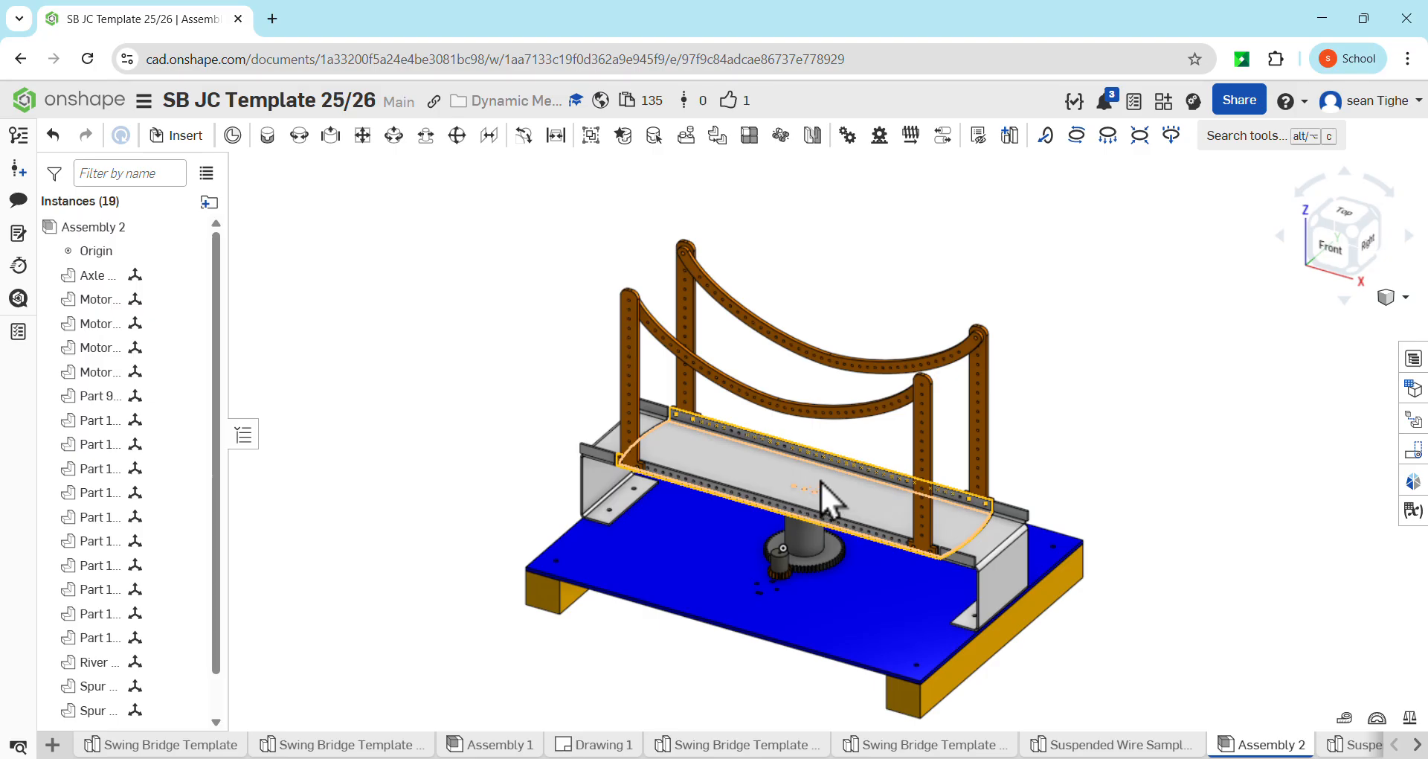
Examine the motor connector beside the gears in the assembly and compare it with the suspended wire bridge Part Studio
middle_click_drag(1046, 491, 1001, 435)
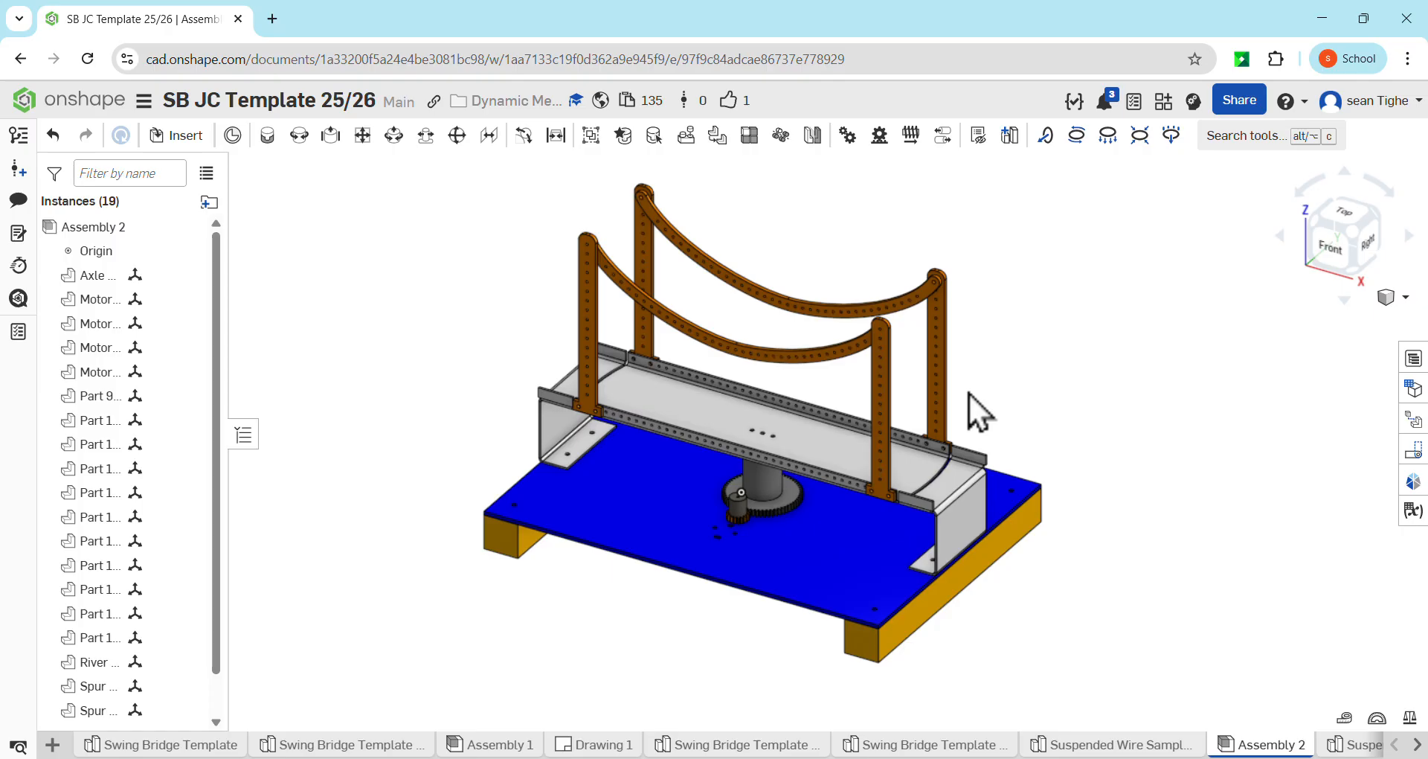
scroll(740, 521, "up", 5)
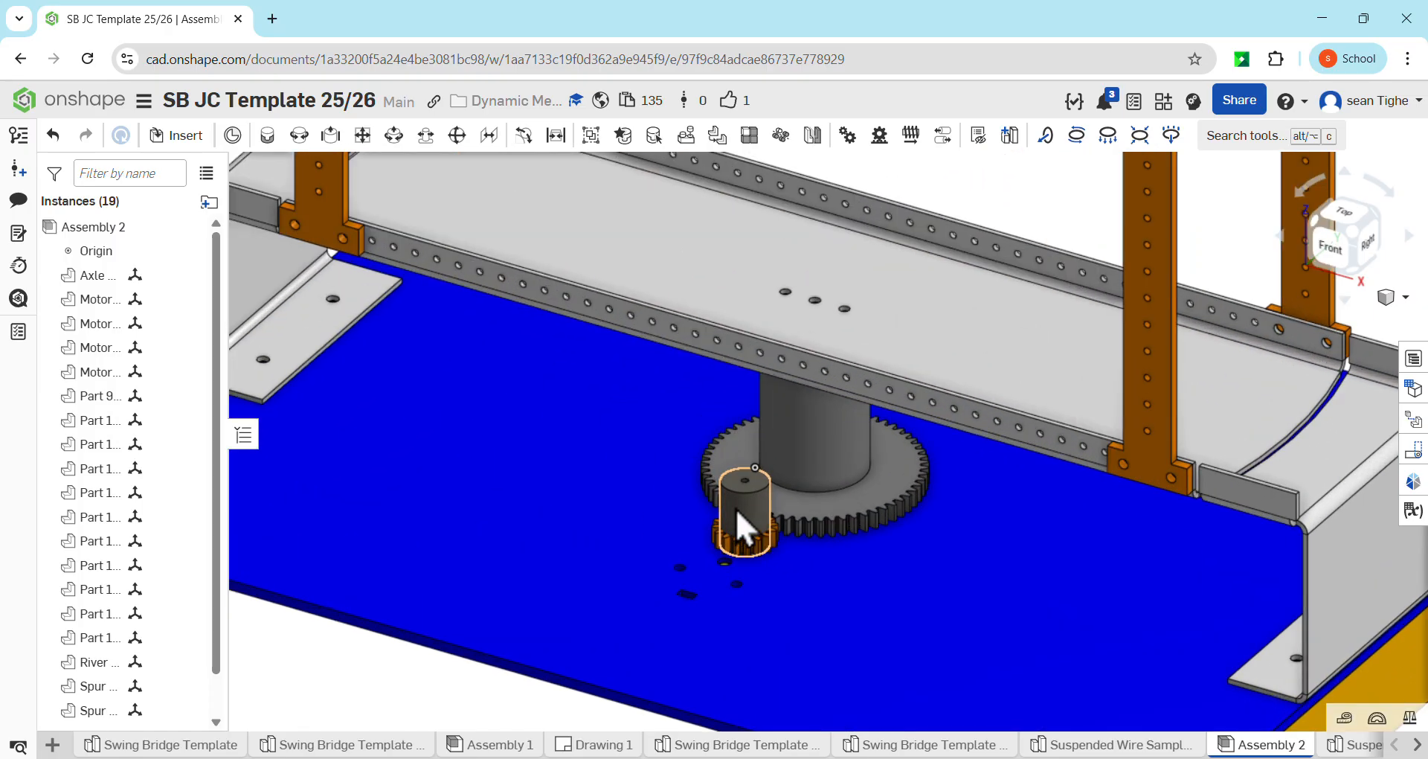
scroll(742, 524, "up", 3)
left_click(744, 504)
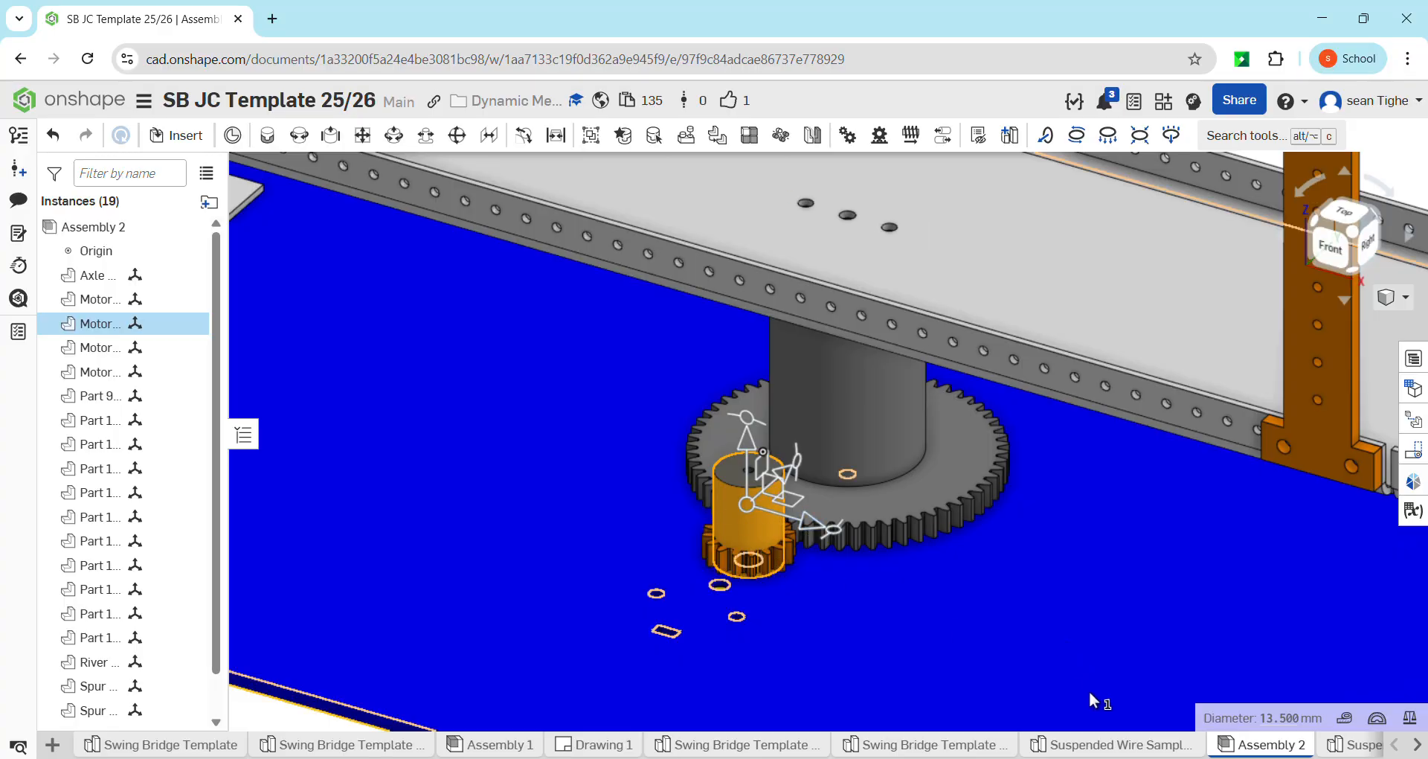
left_click(1113, 744)
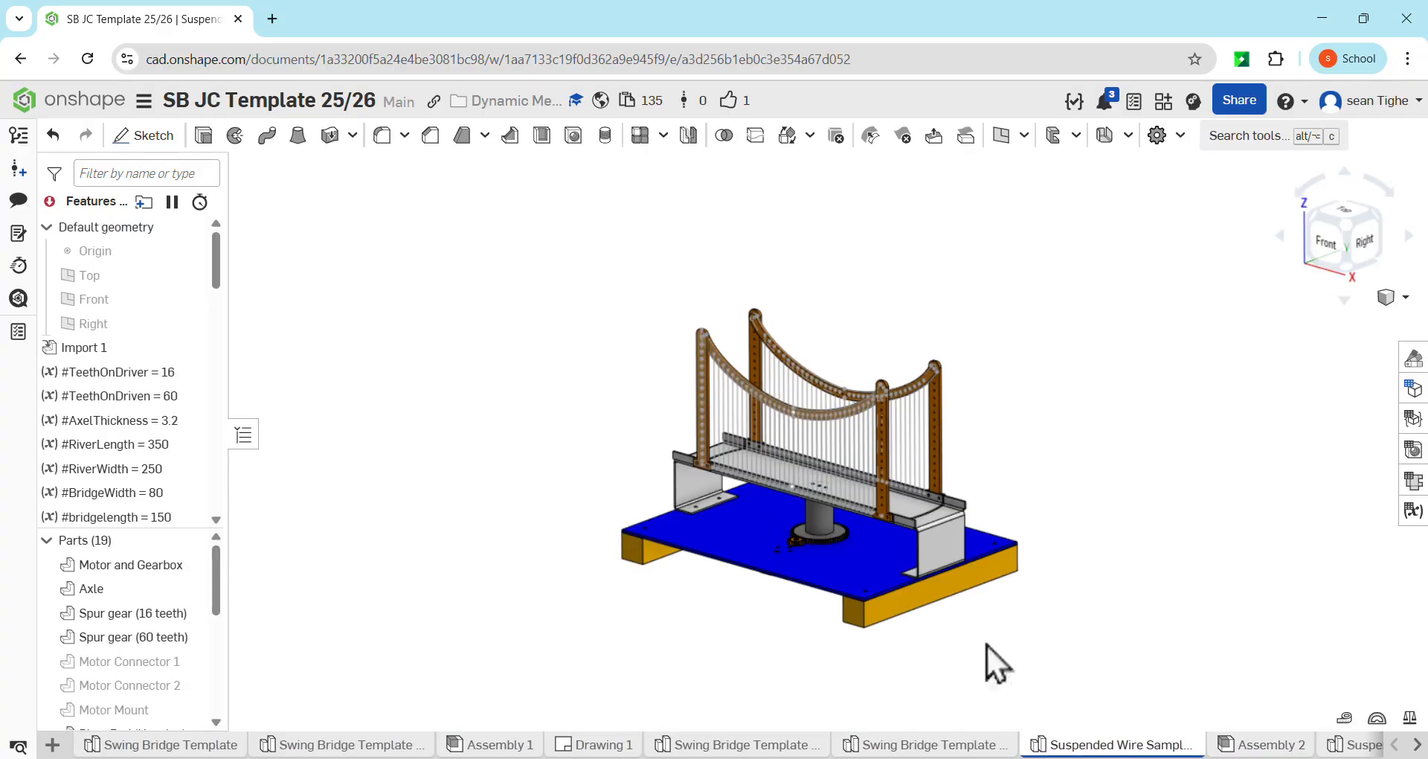
scroll(807, 506, "up", 6)
scroll(780, 539, "down", 8)
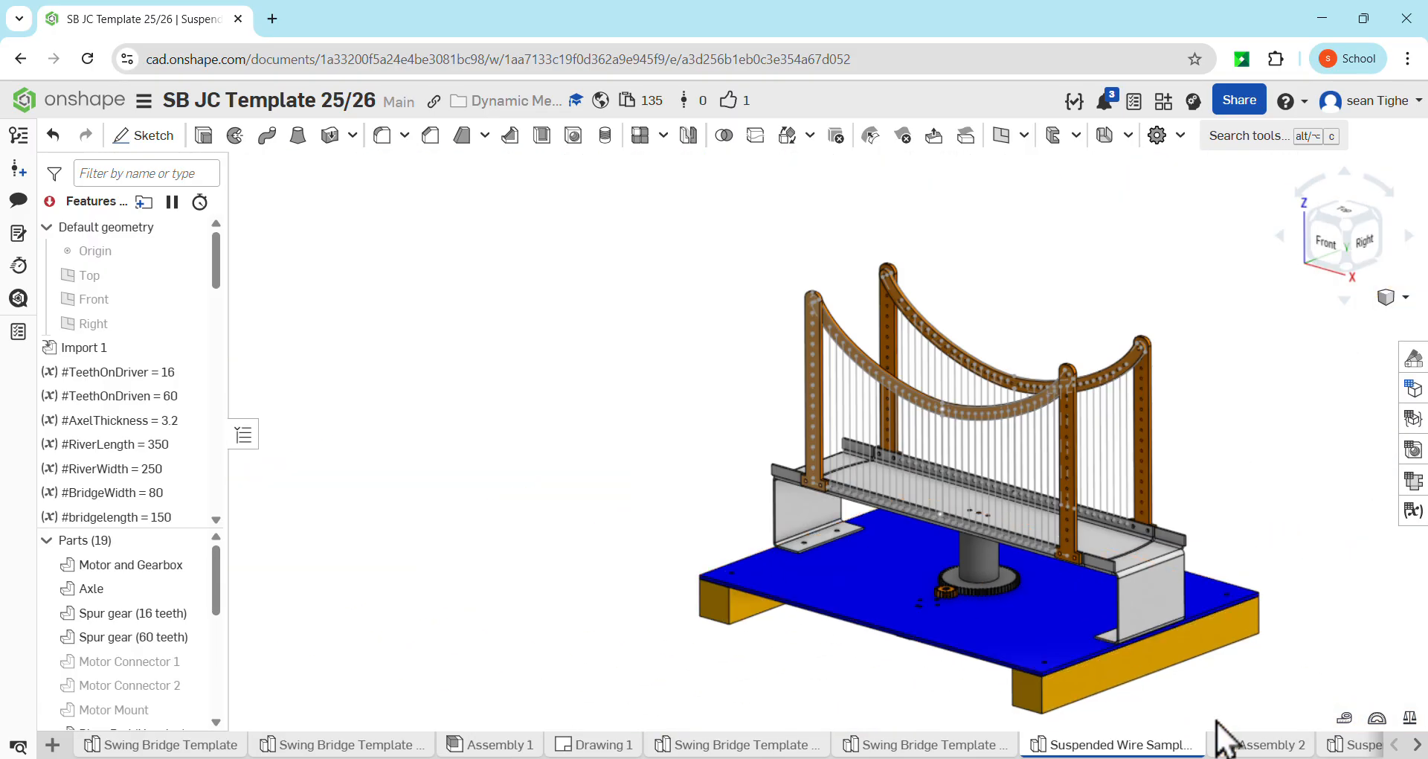
left_click(1263, 744)
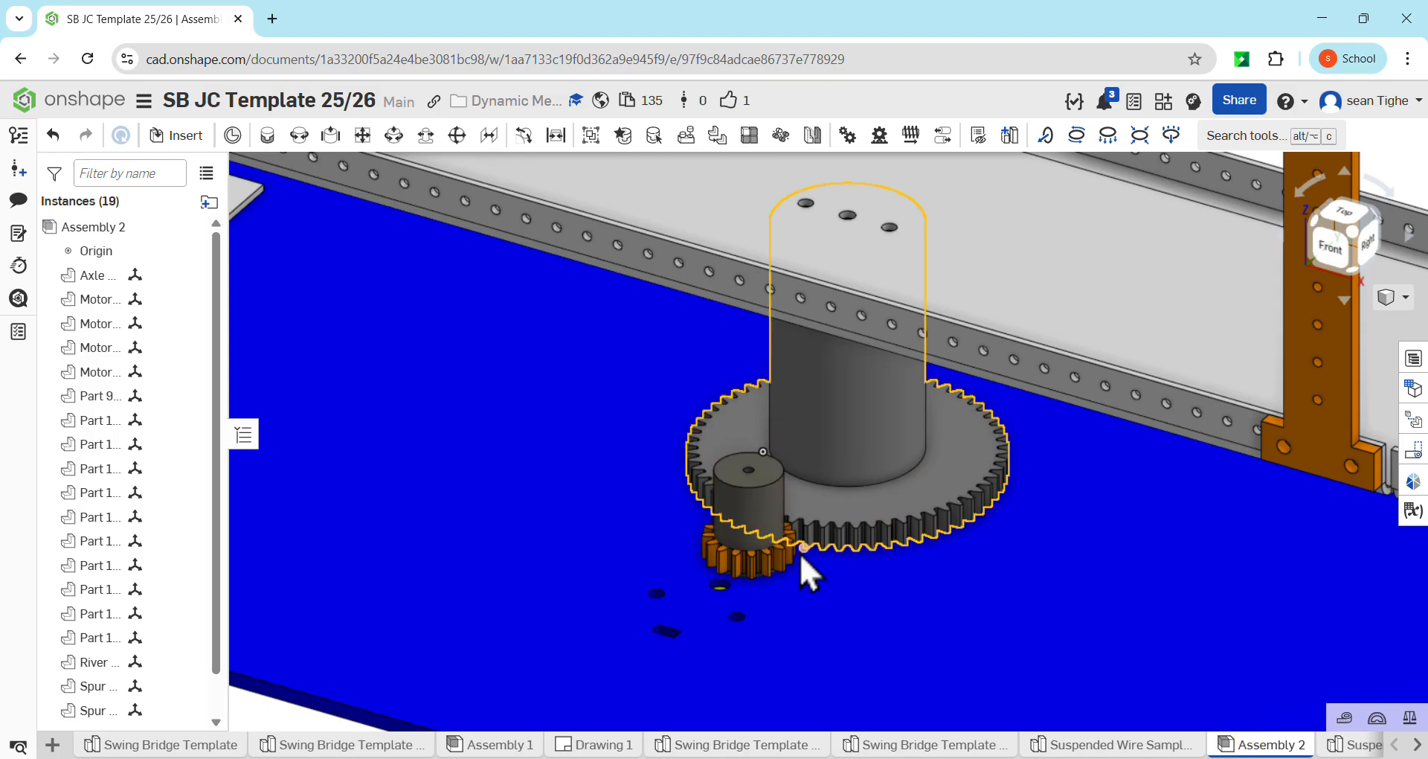
Delete the two motor connectors and the motor mount from the assembly
scroll(801, 551, "down", 4)
right_click_drag(823, 597, 819, 555)
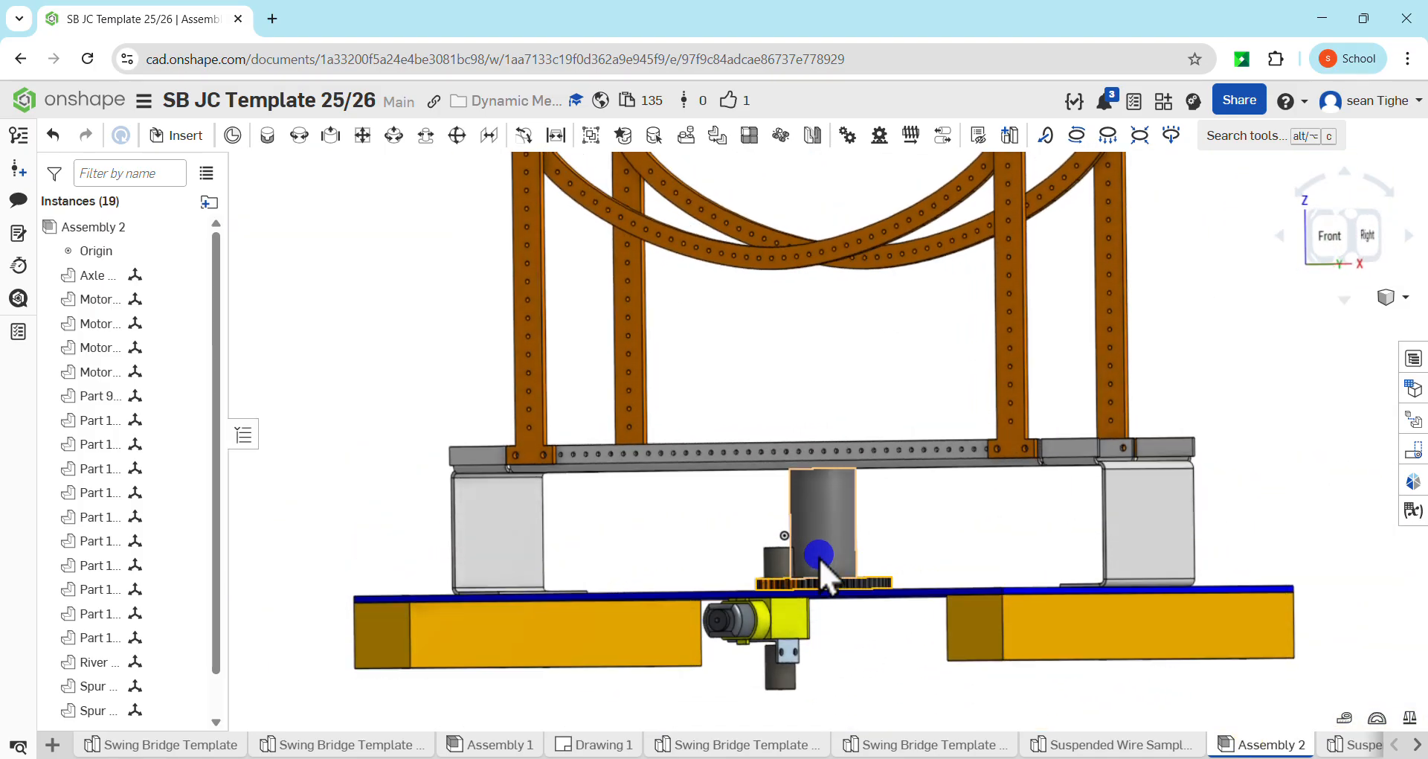
left_click(779, 564)
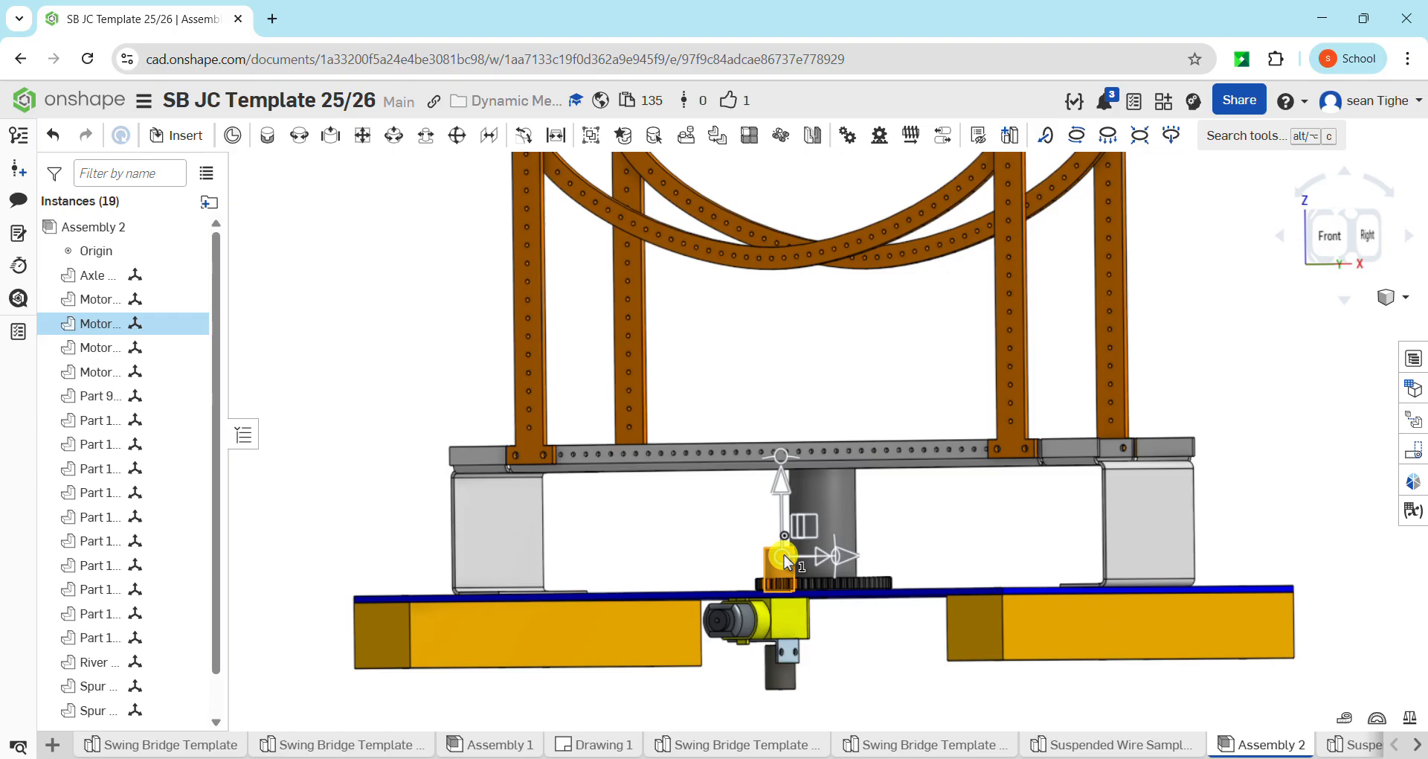
left_click(787, 670)
scroll(789, 669, "up", 5)
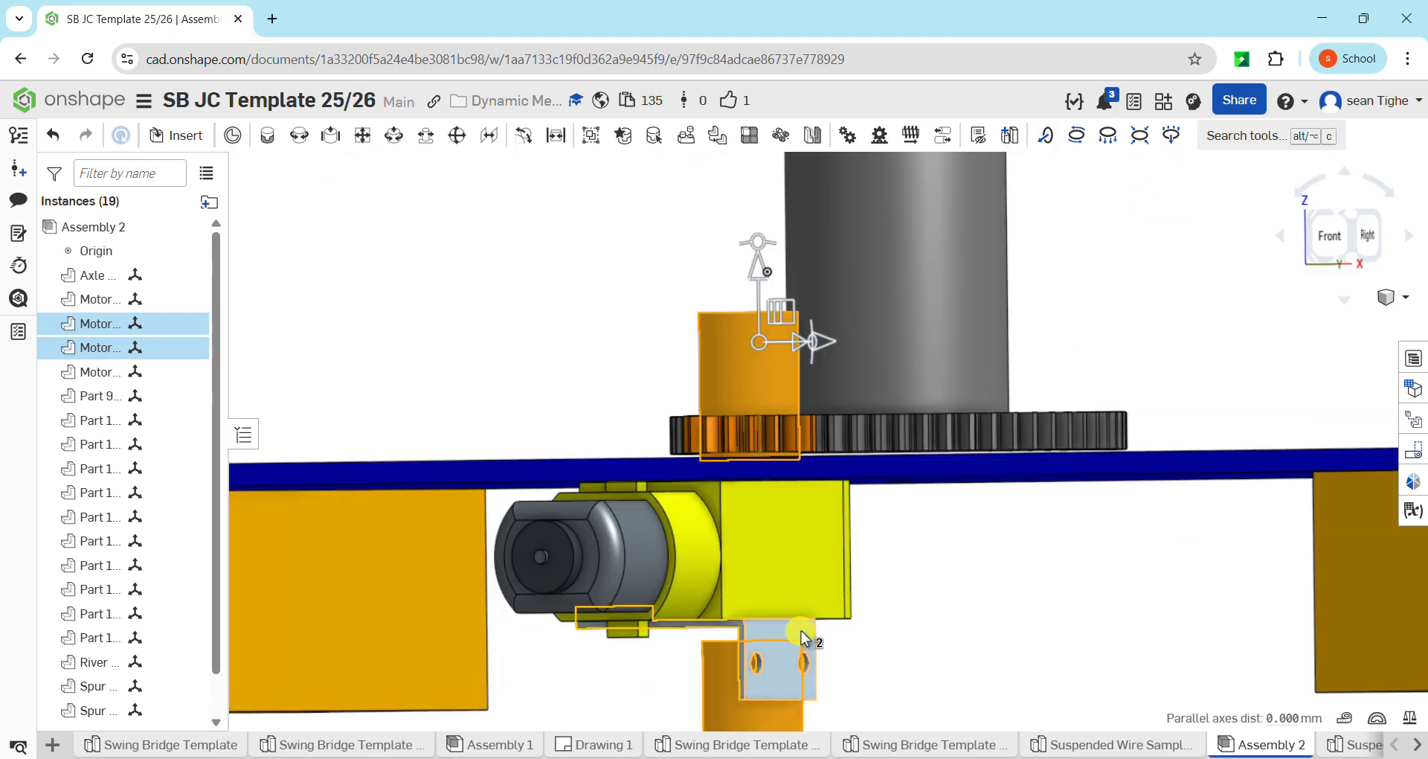
left_click(801, 655)
scroll(806, 653, "down", 5)
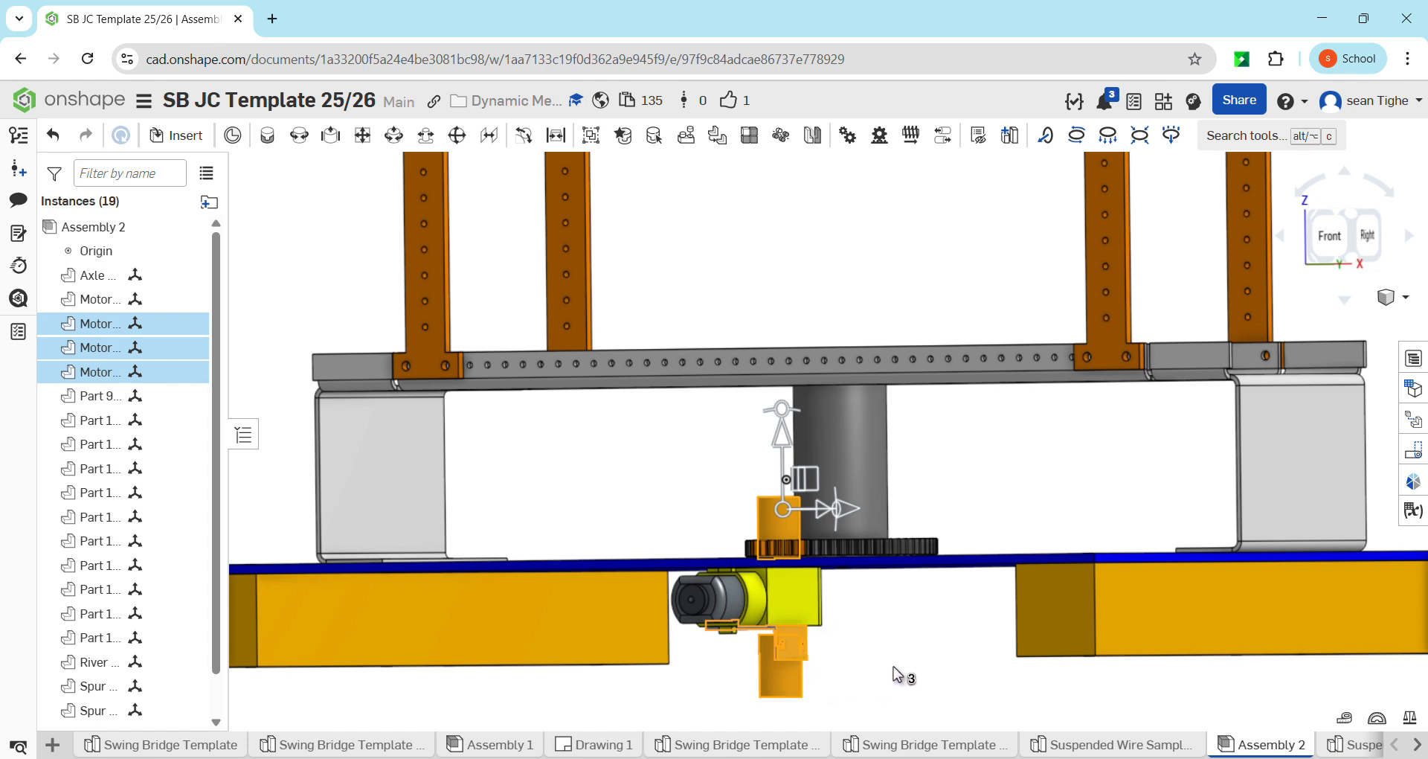
key("Delete")
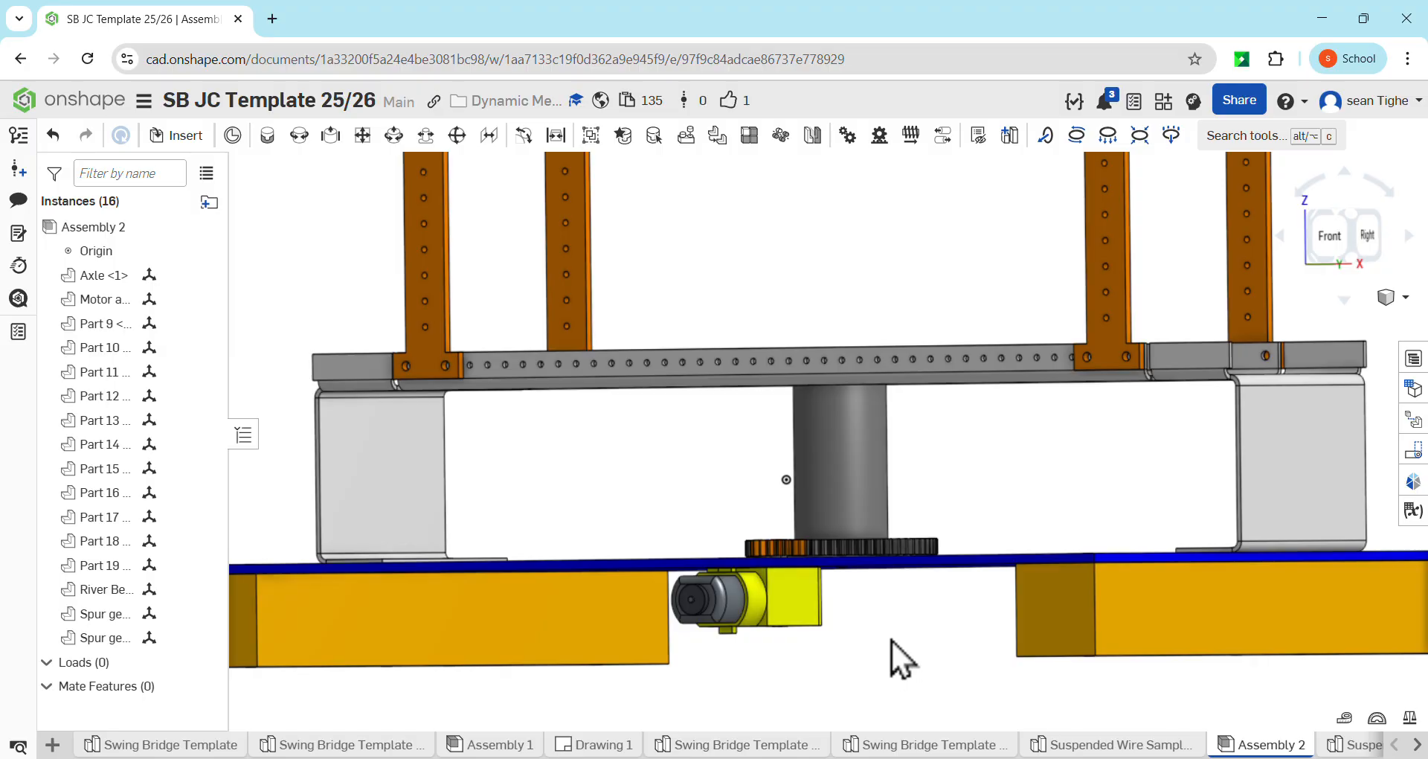
Hide the origin of the bridge assembly
mouse_move(891, 640)
right_mouse_down()
mouse_move(881, 634)
mouse_move(887, 662)
mouse_move(877, 610)
mouse_move(876, 653)
right_mouse_up()
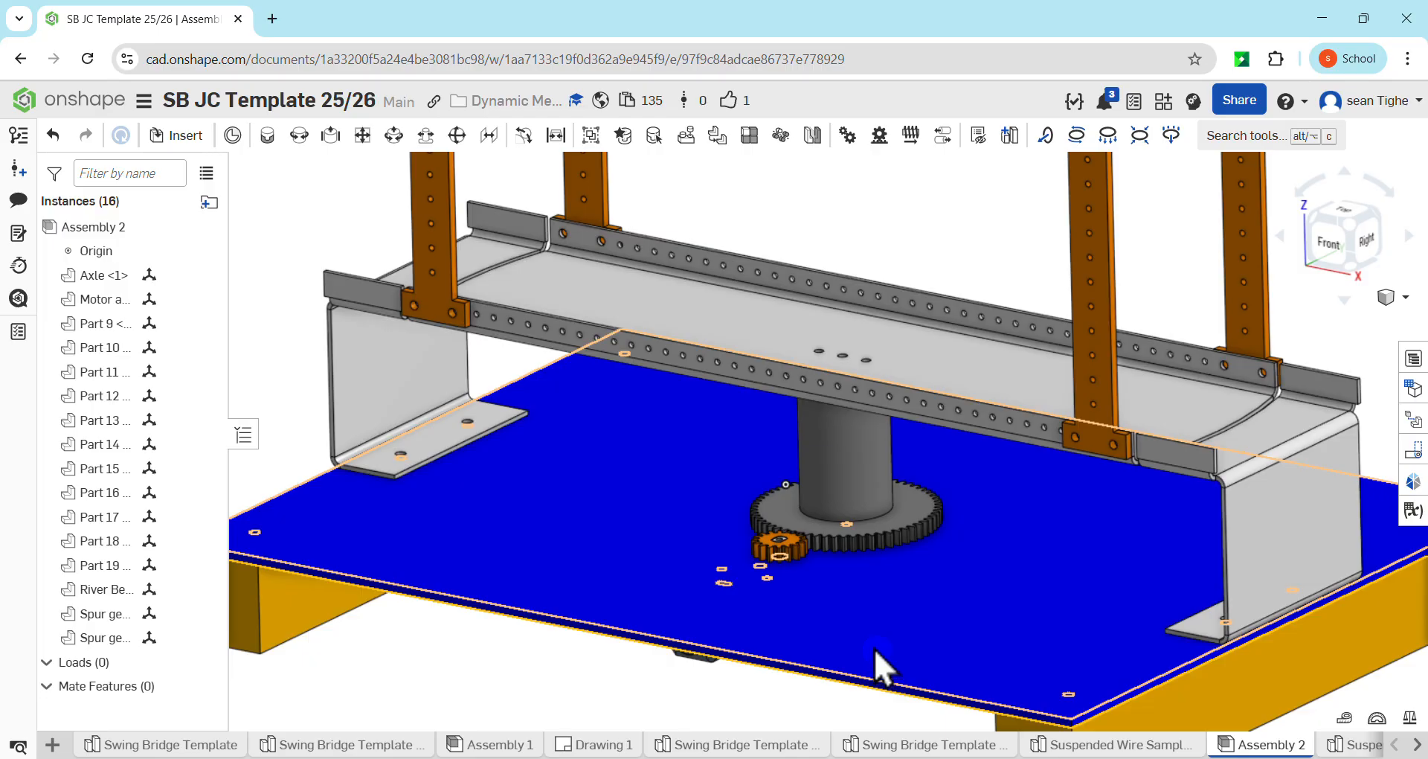
scroll(793, 485, "down", 5)
middle_click_drag(811, 499, 753, 469)
right_click_drag(735, 531, 722, 449)
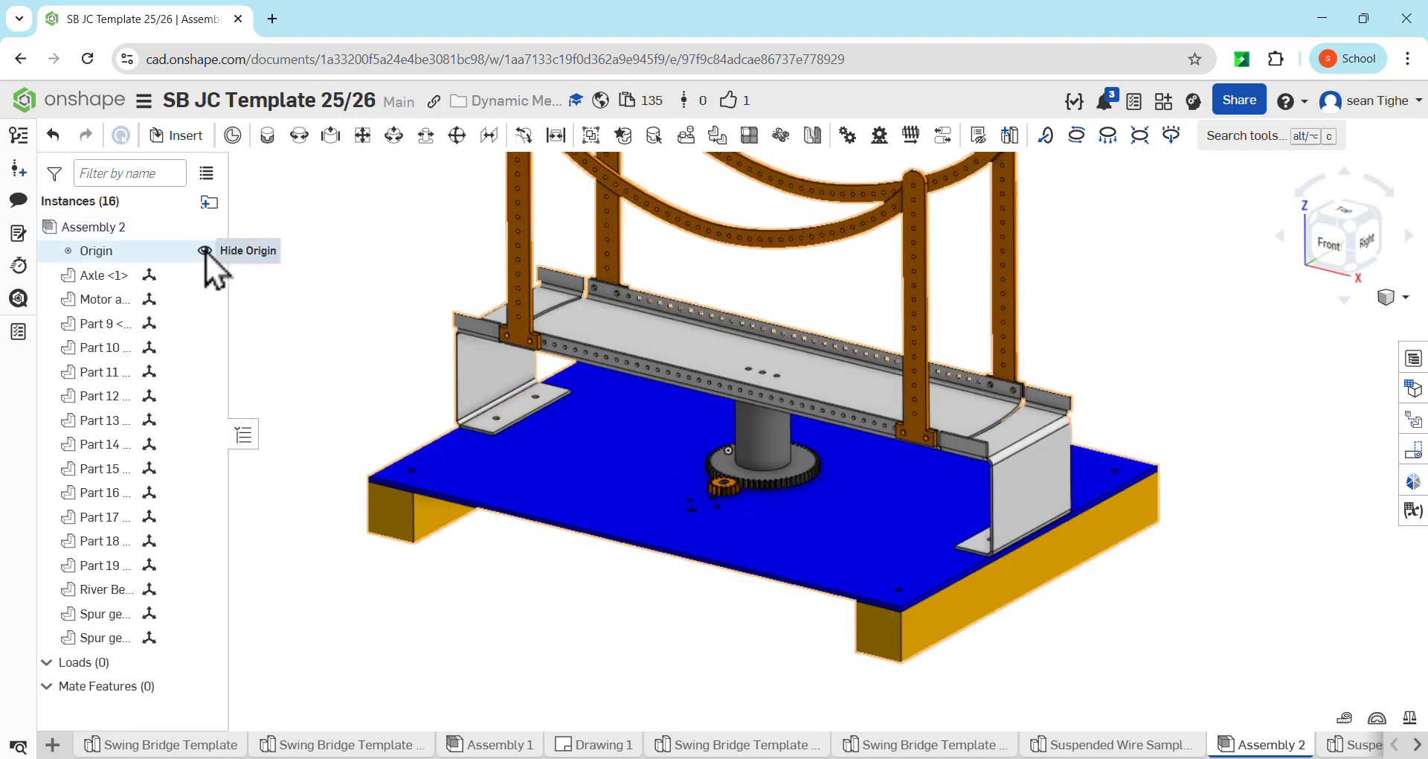
left_click(208, 251)
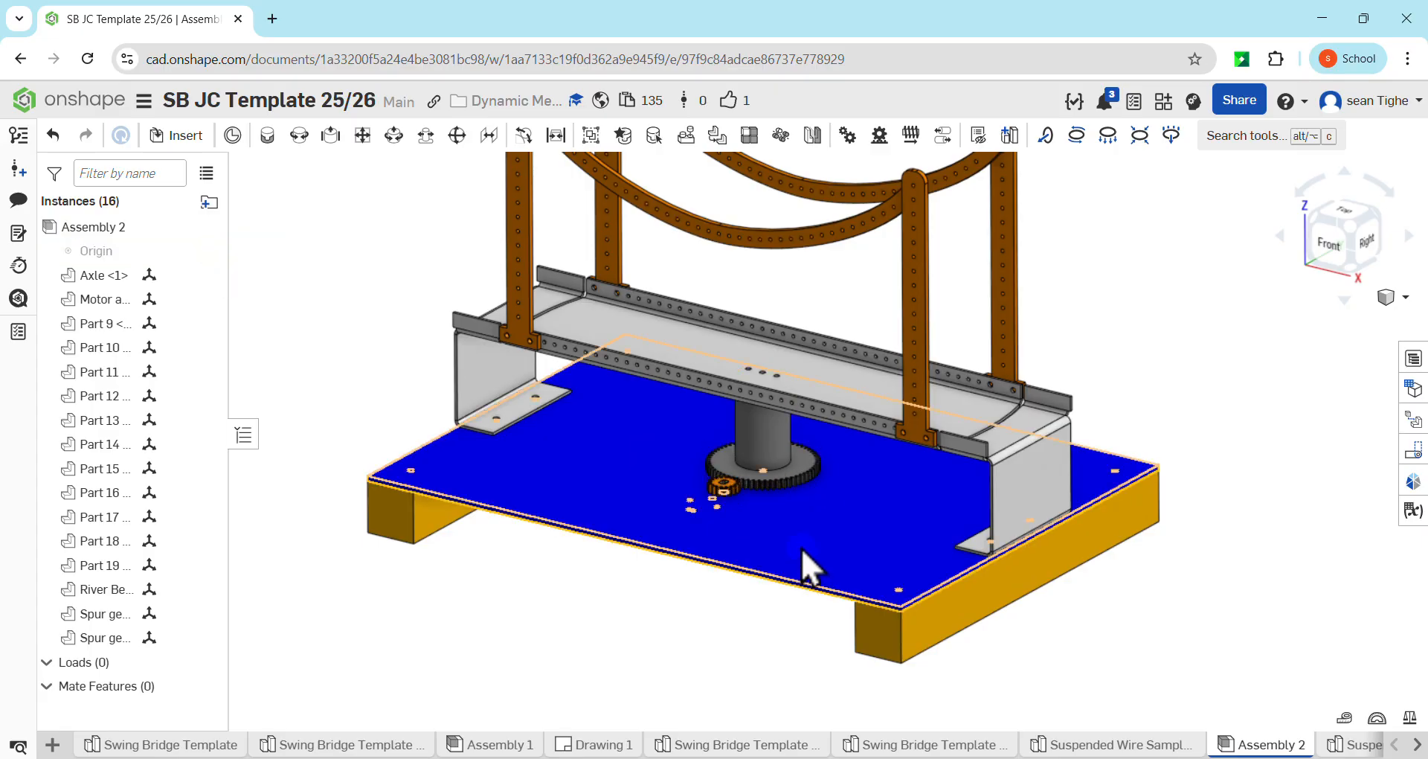
mouse_move(801, 548)
right_mouse_down()
mouse_move(805, 484)
mouse_move(797, 562)
right_mouse_up()
scroll(802, 564, "up", 5)
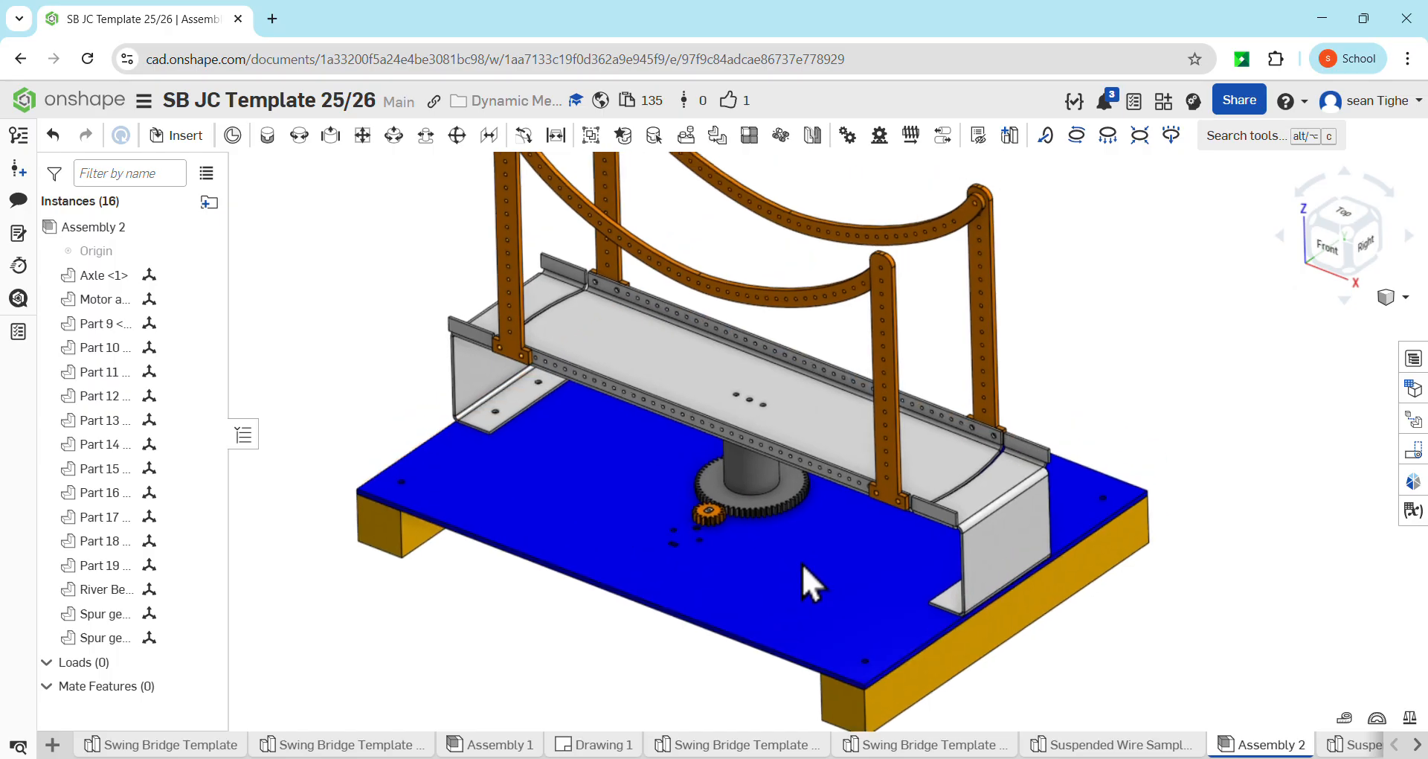
middle_click_drag(767, 552, 765, 523)
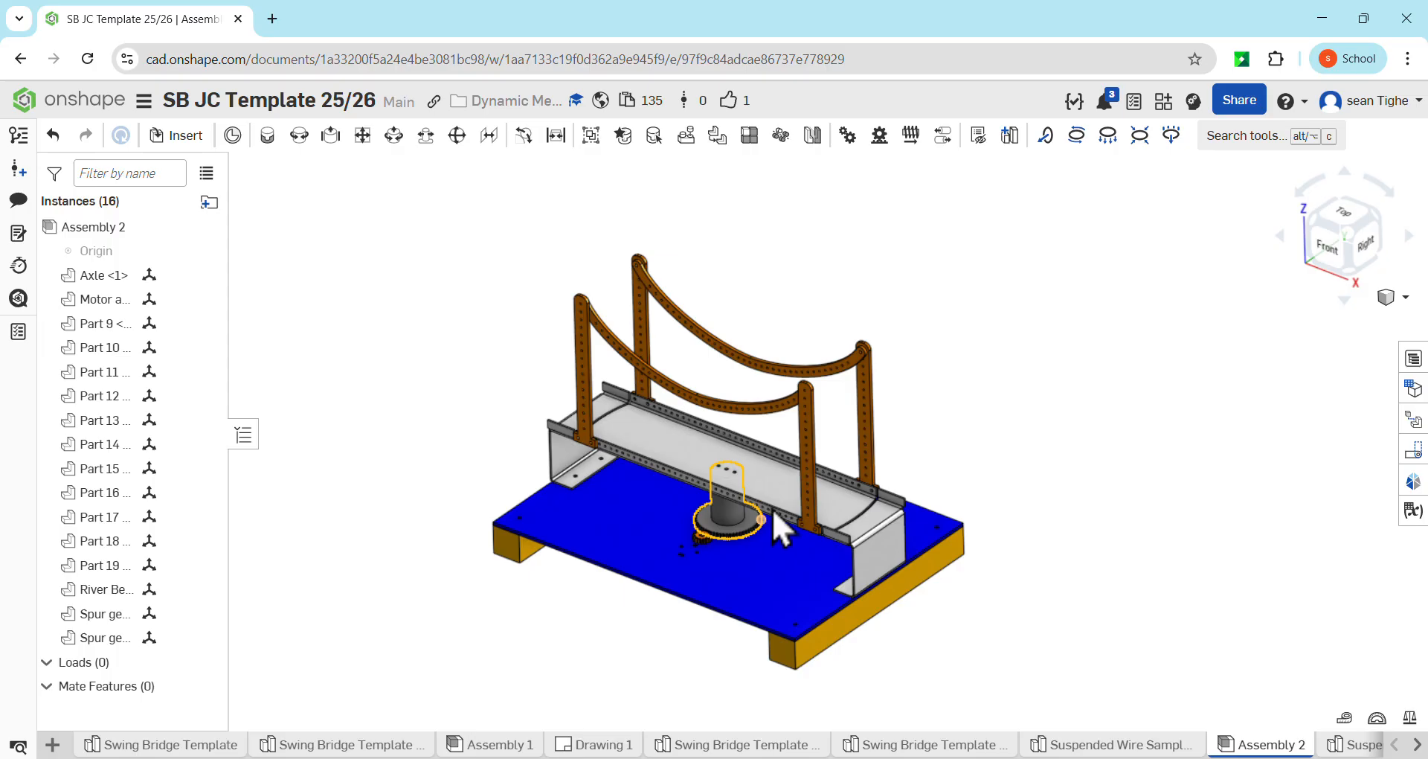
Add a new exploded view to the bridge assembly and collapse the exploded views list
left_click(1415, 417)
key("ctrl")
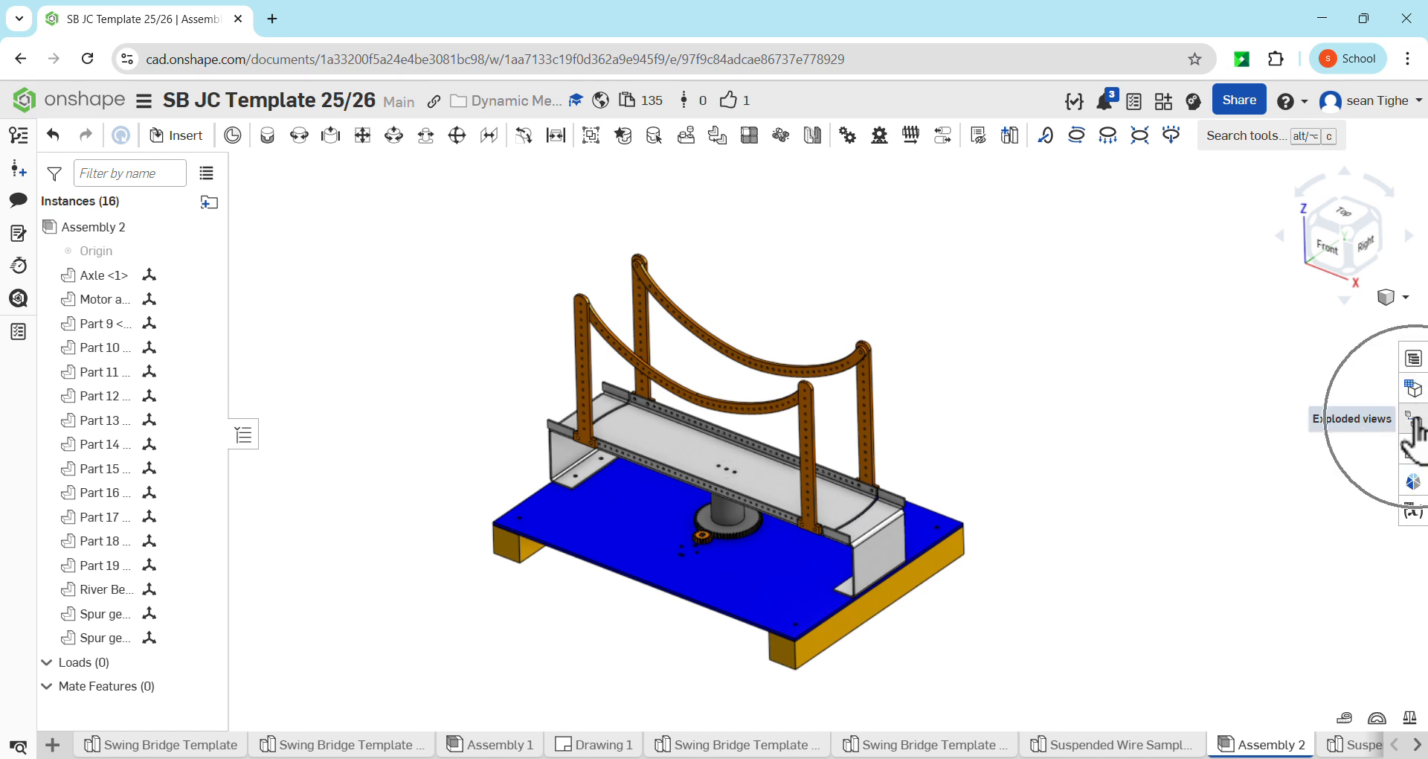
key("ctrl")
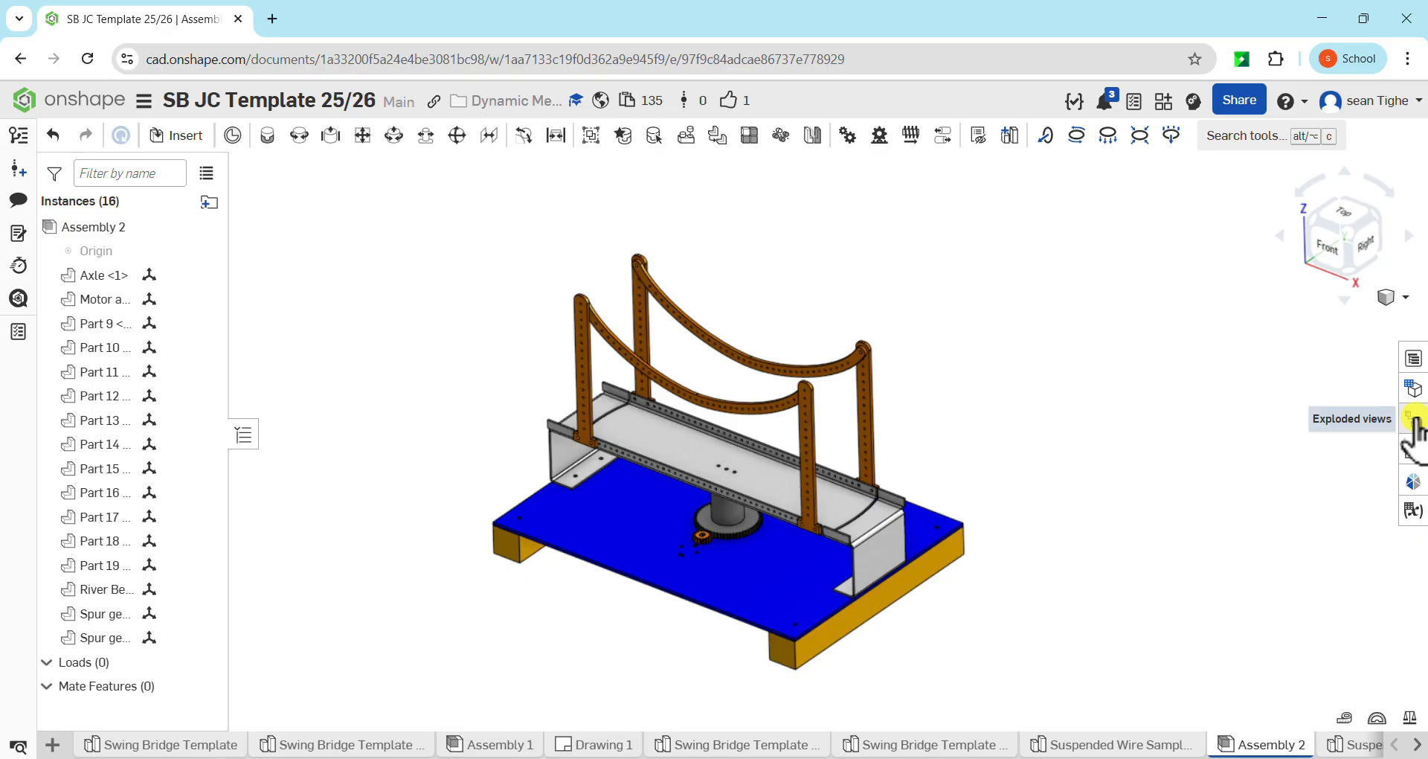
left_click(1415, 419)
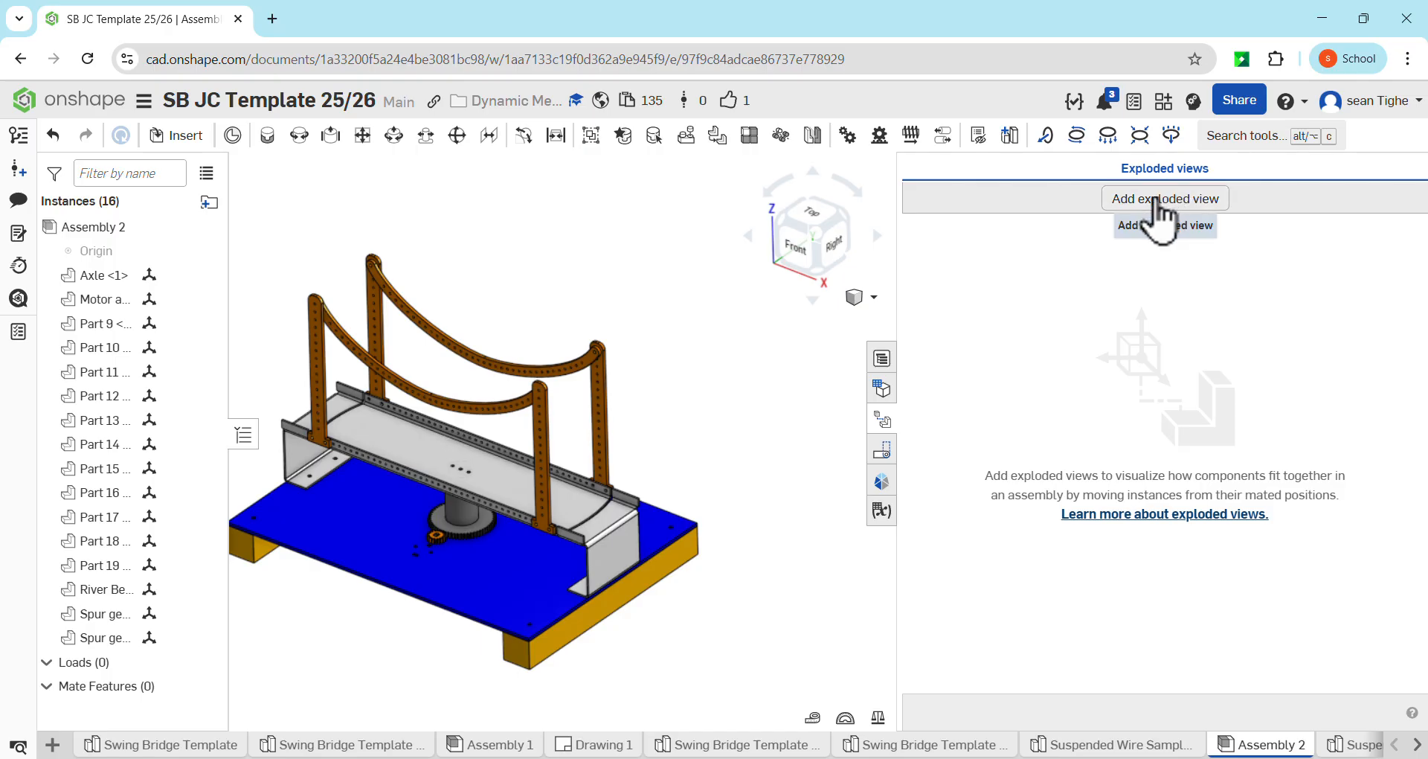
left_click(1145, 197)
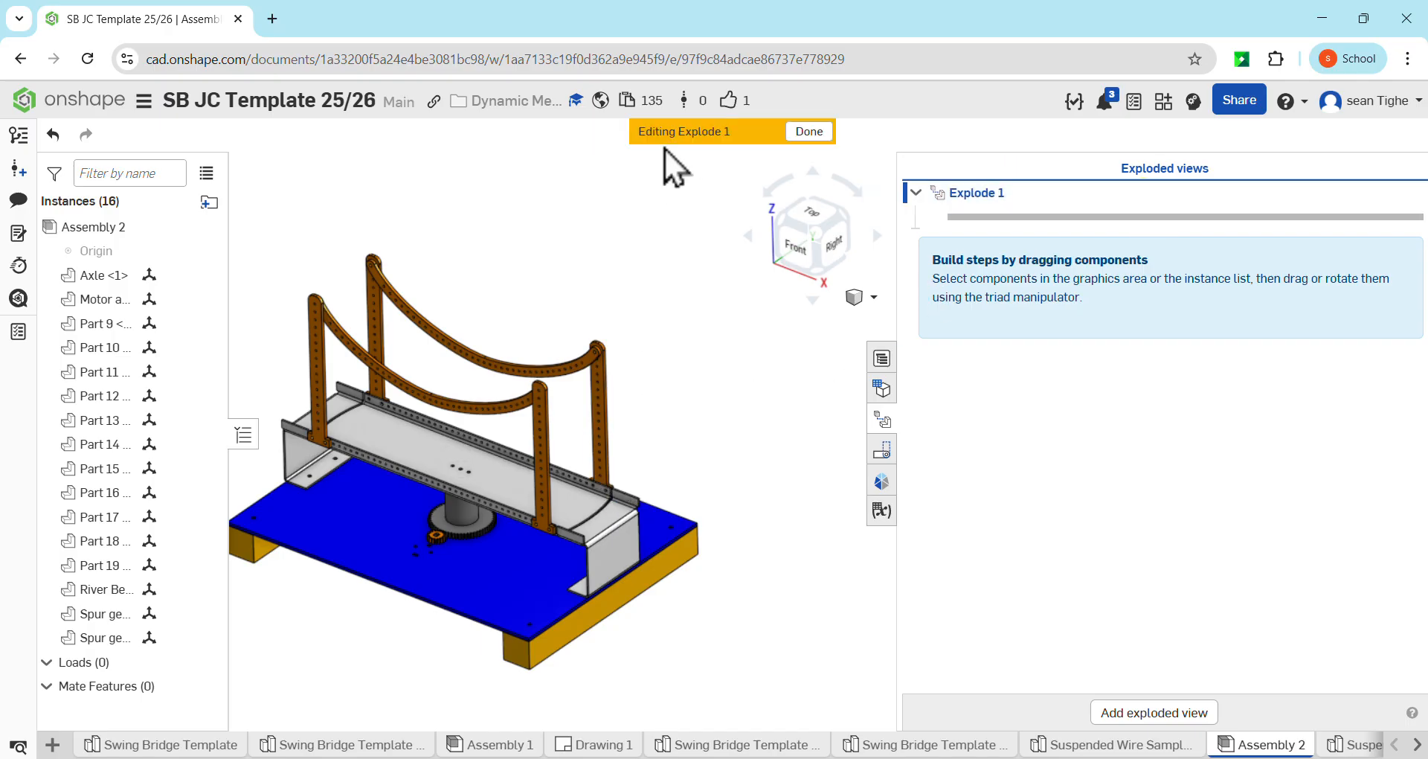
middle_click_drag(638, 360, 727, 350)
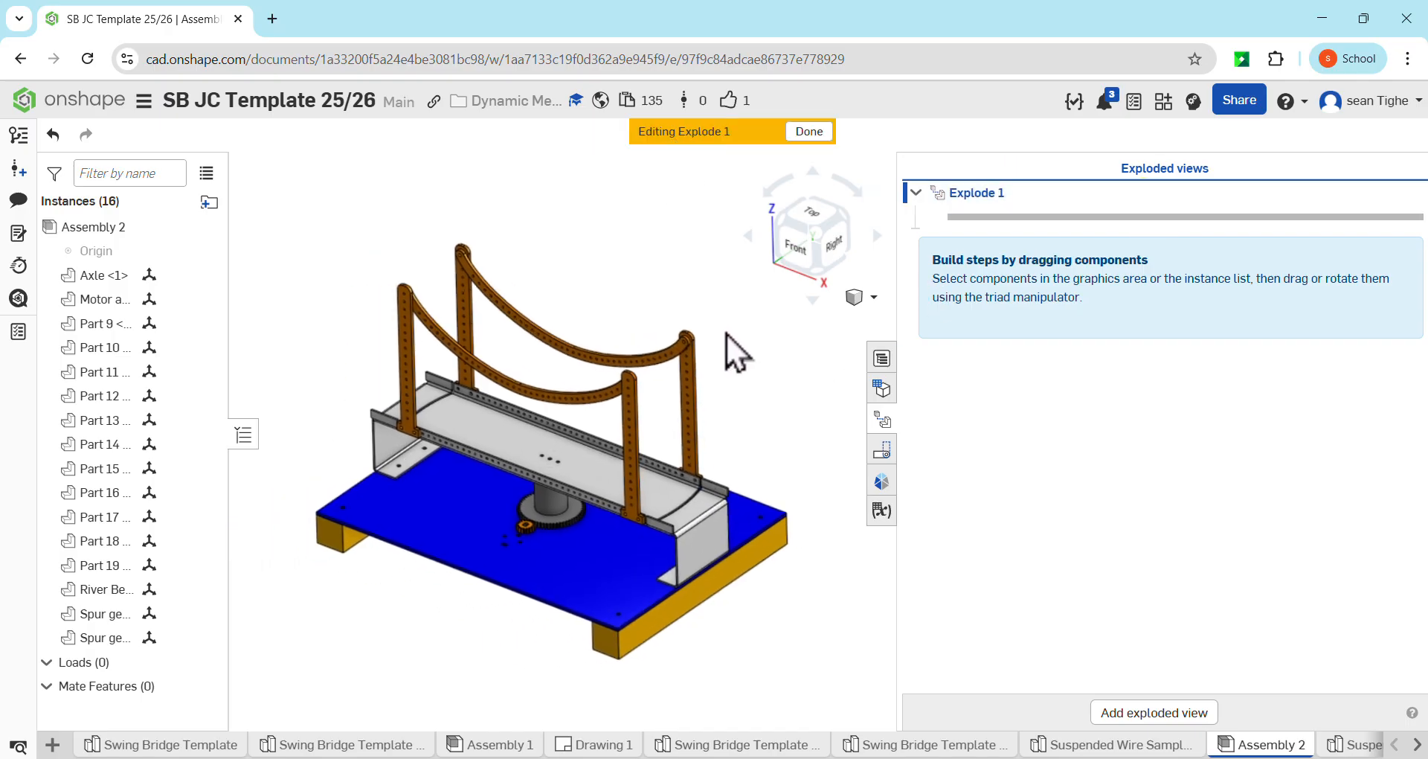
left_click(887, 418)
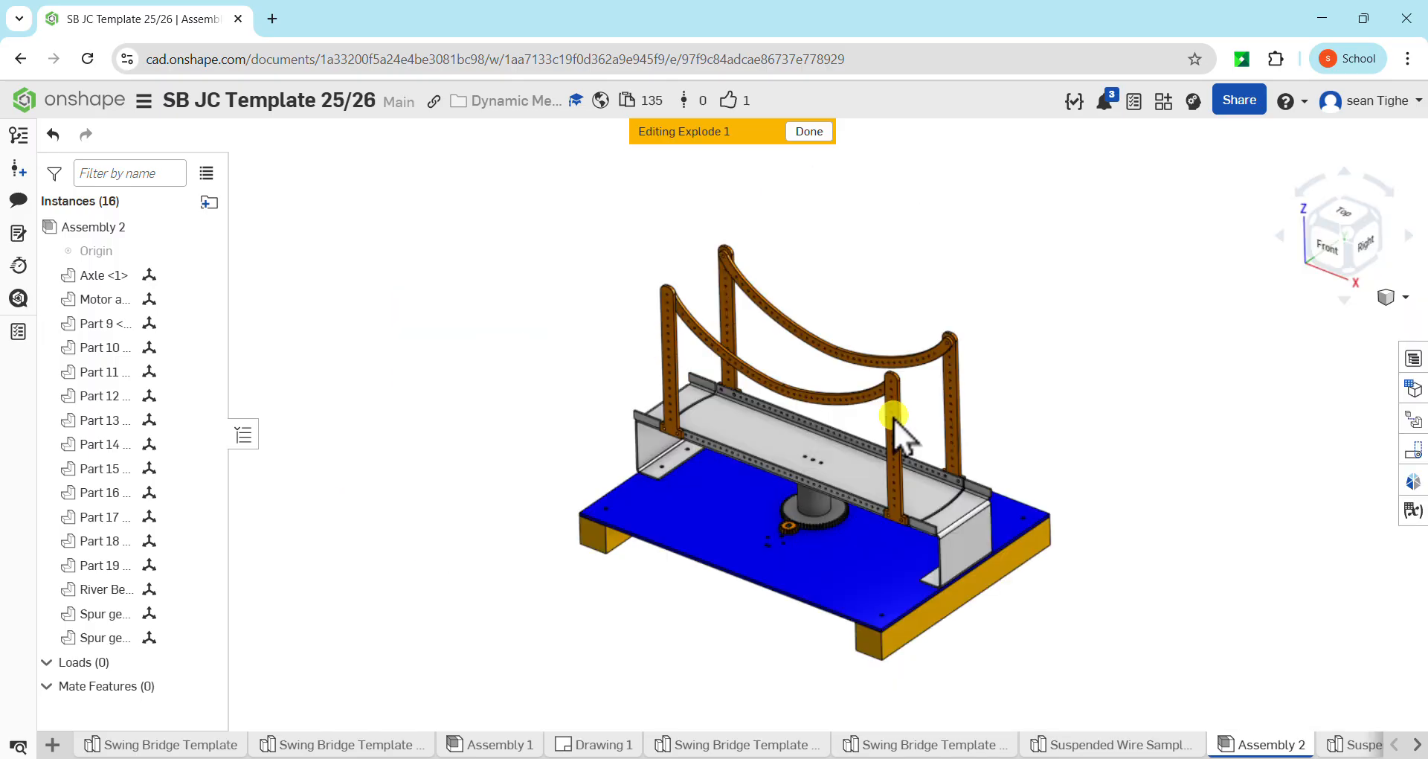
Set the swing bridge assembly to the isometric view with free space around it for exploding parts
scroll(978, 407, "down", 4)
middle_click_drag(992, 395, 876, 409)
right_click_drag(876, 408, 872, 411)
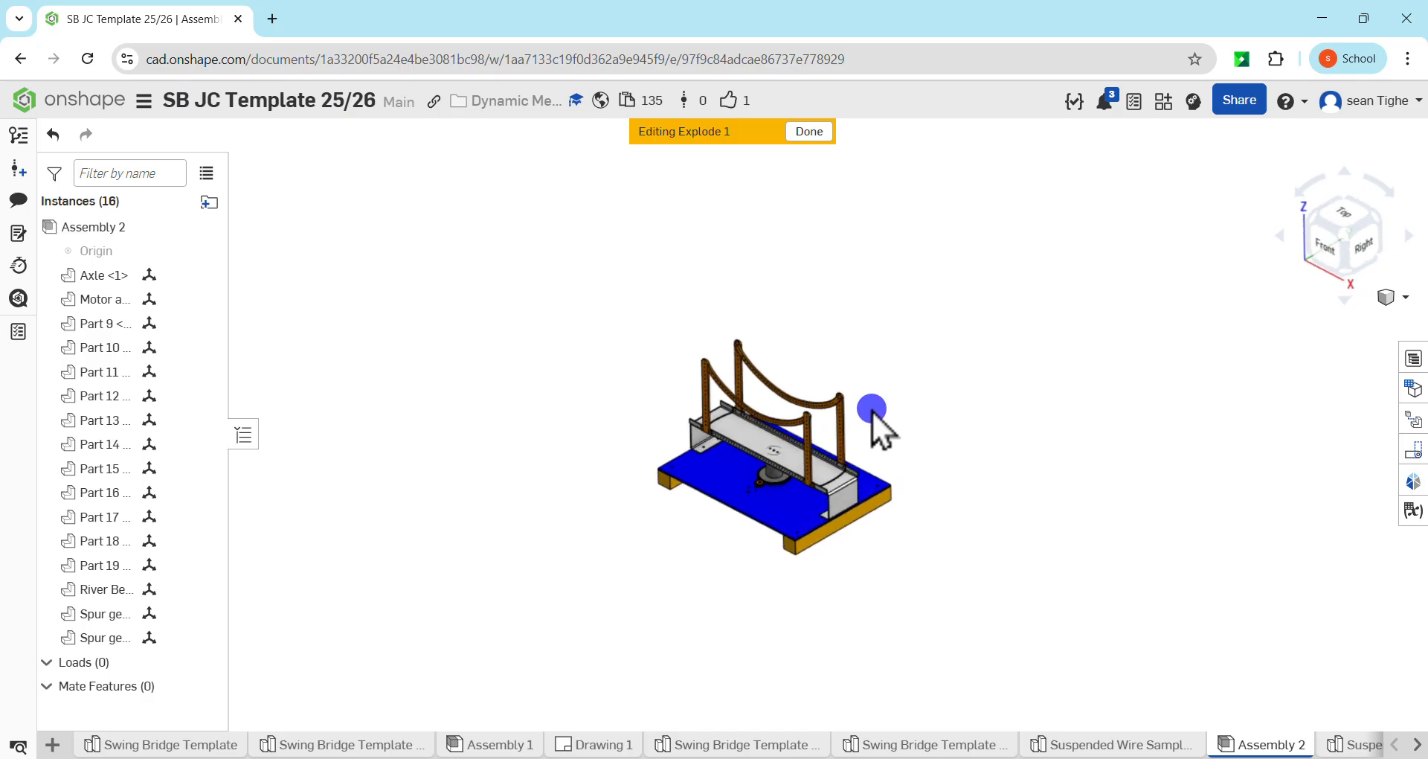
left_click(1399, 298)
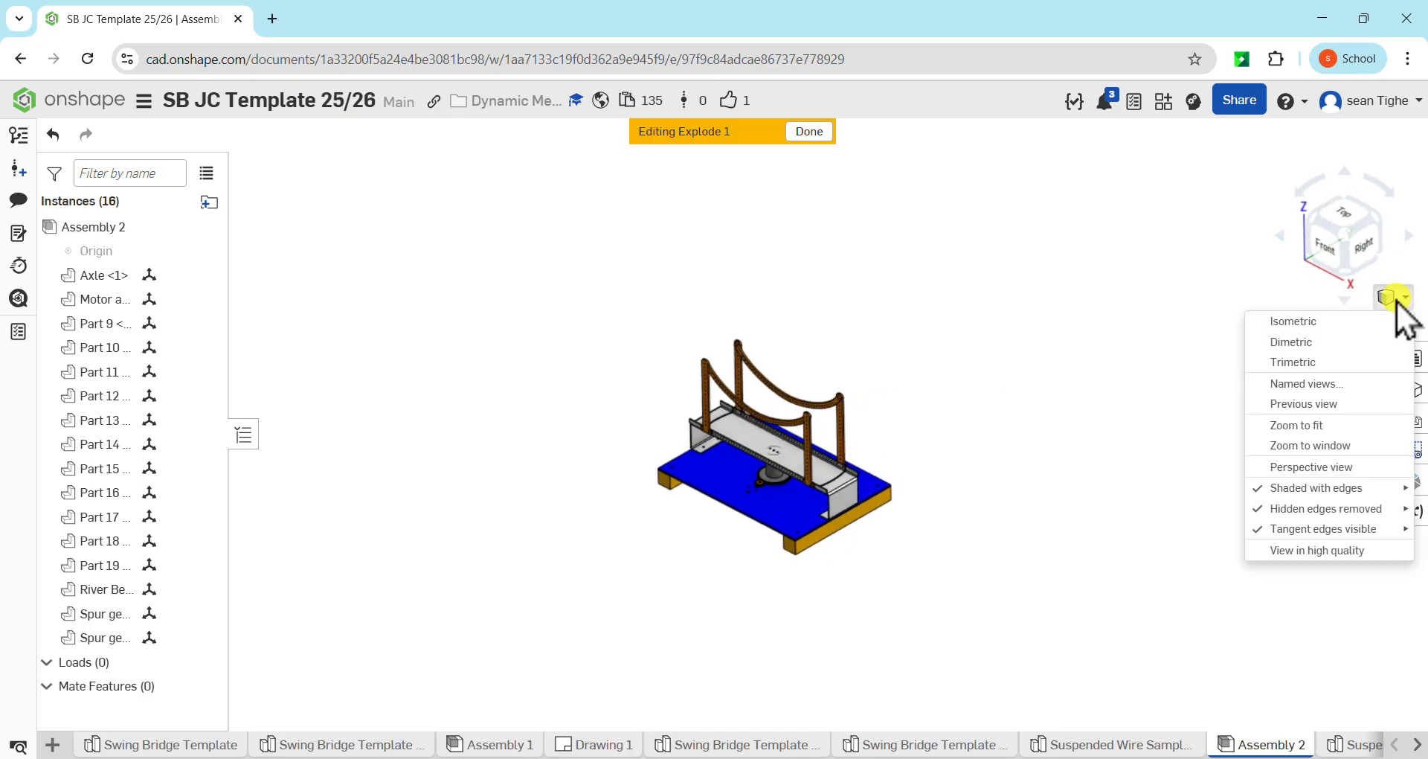
left_click(1317, 326)
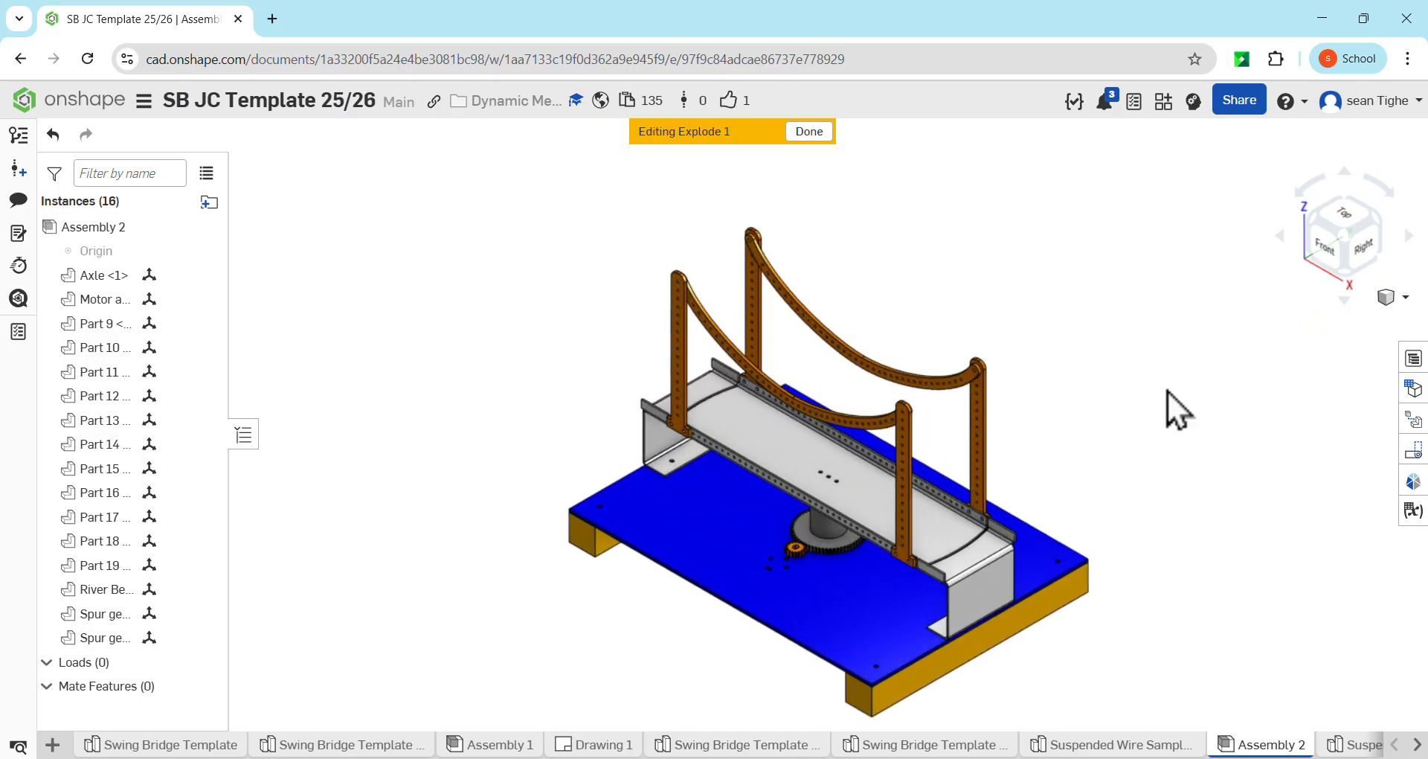
scroll(940, 433, "down", 5)
middle_click_drag(946, 435, 799, 420)
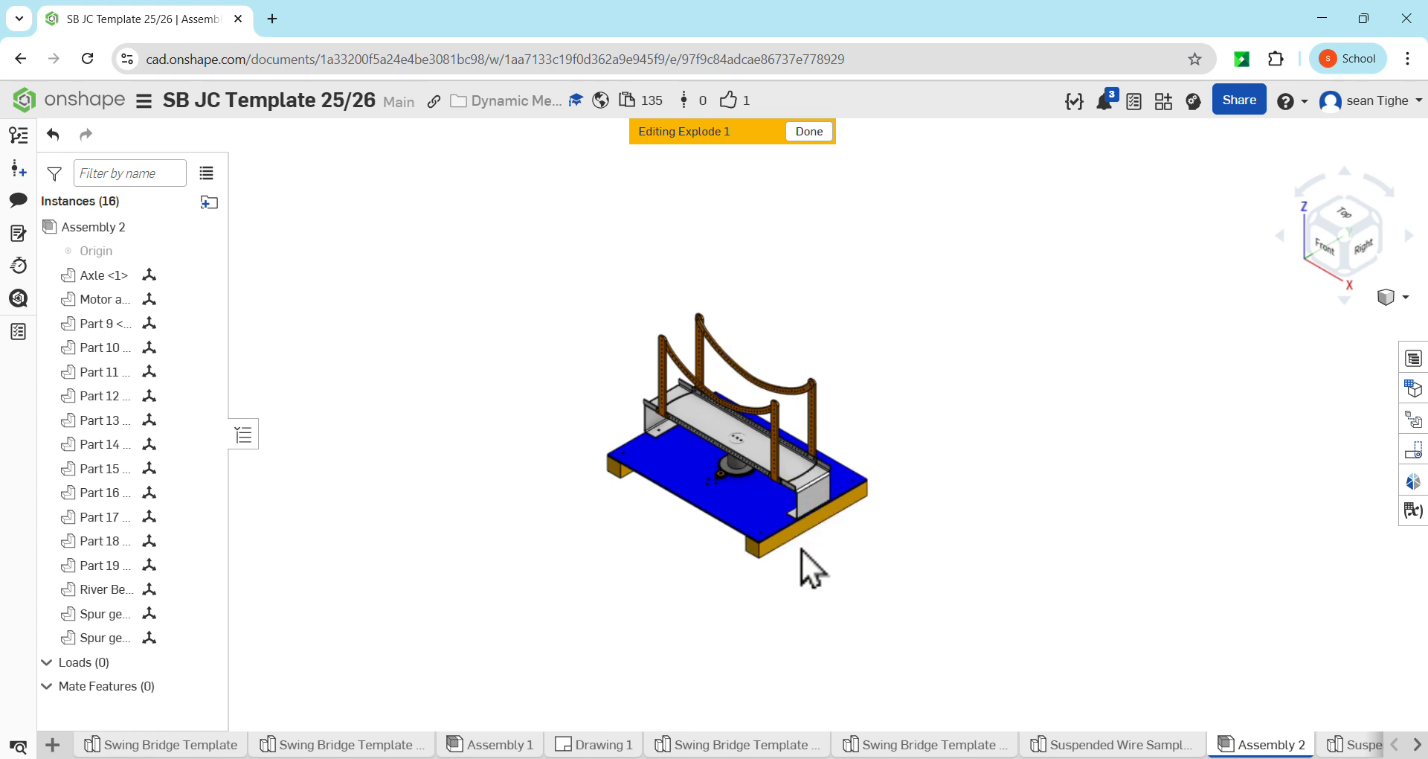
Explode the two front towers, Part 12 and Part 13, together by about 221 mm straight out from the deck's front side
scroll(780, 393, "down", 3)
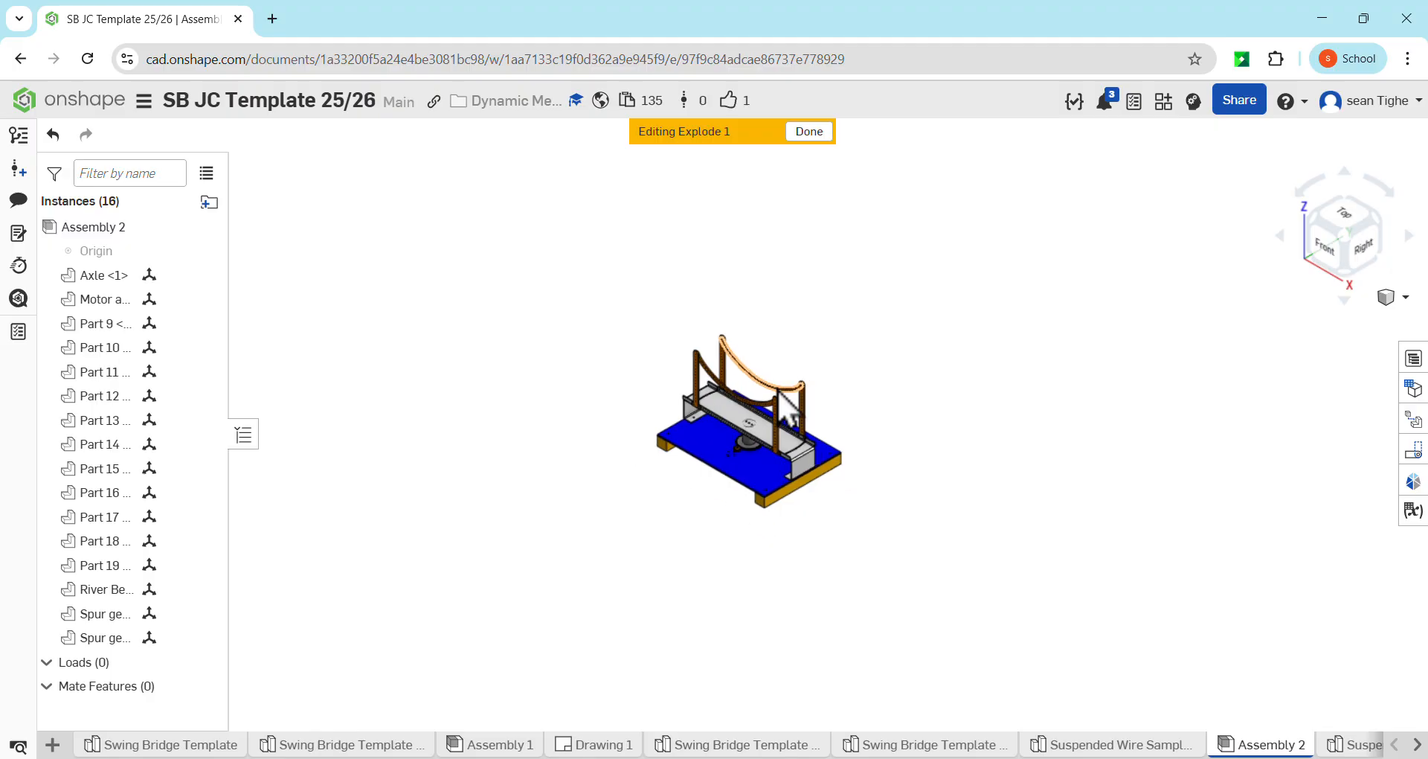
scroll(777, 395, "up", 2)
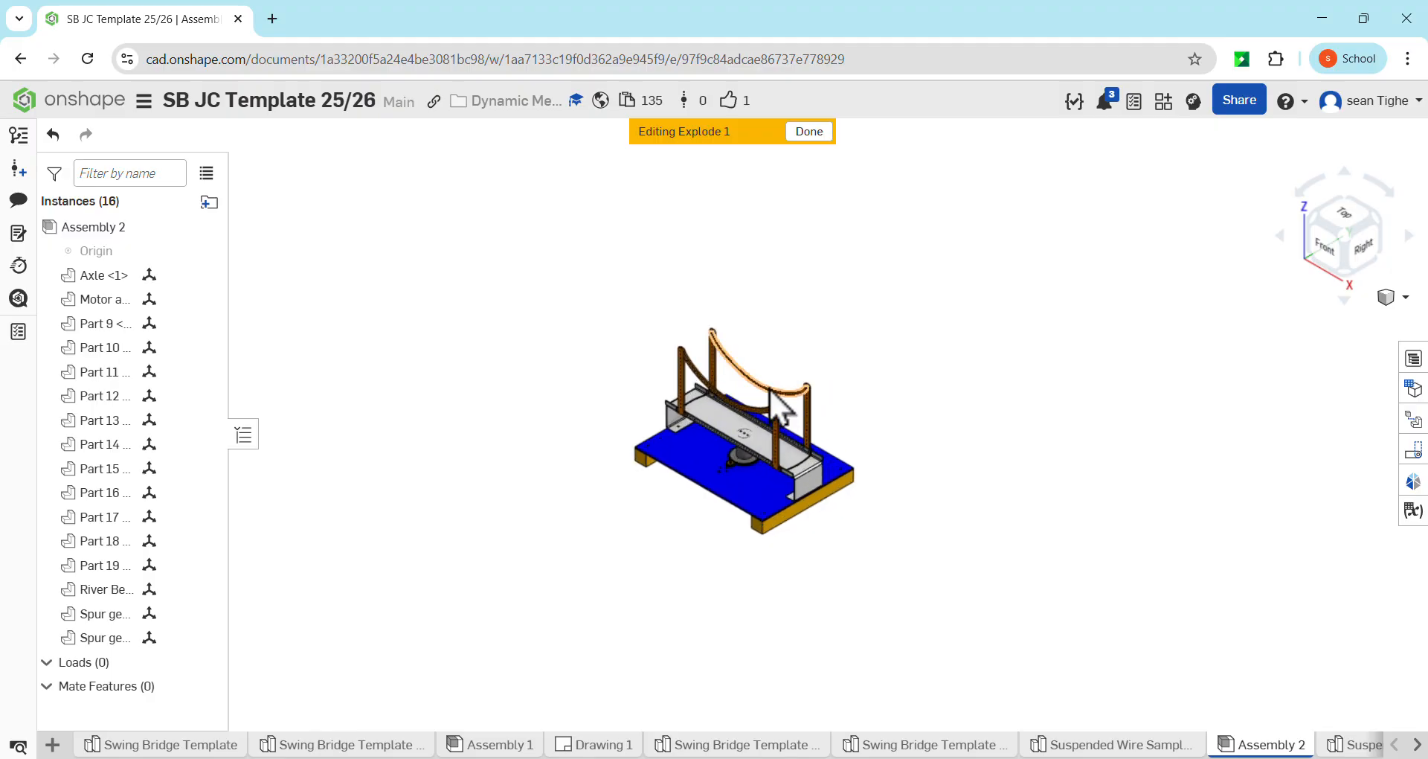
scroll(770, 388, "up", 5)
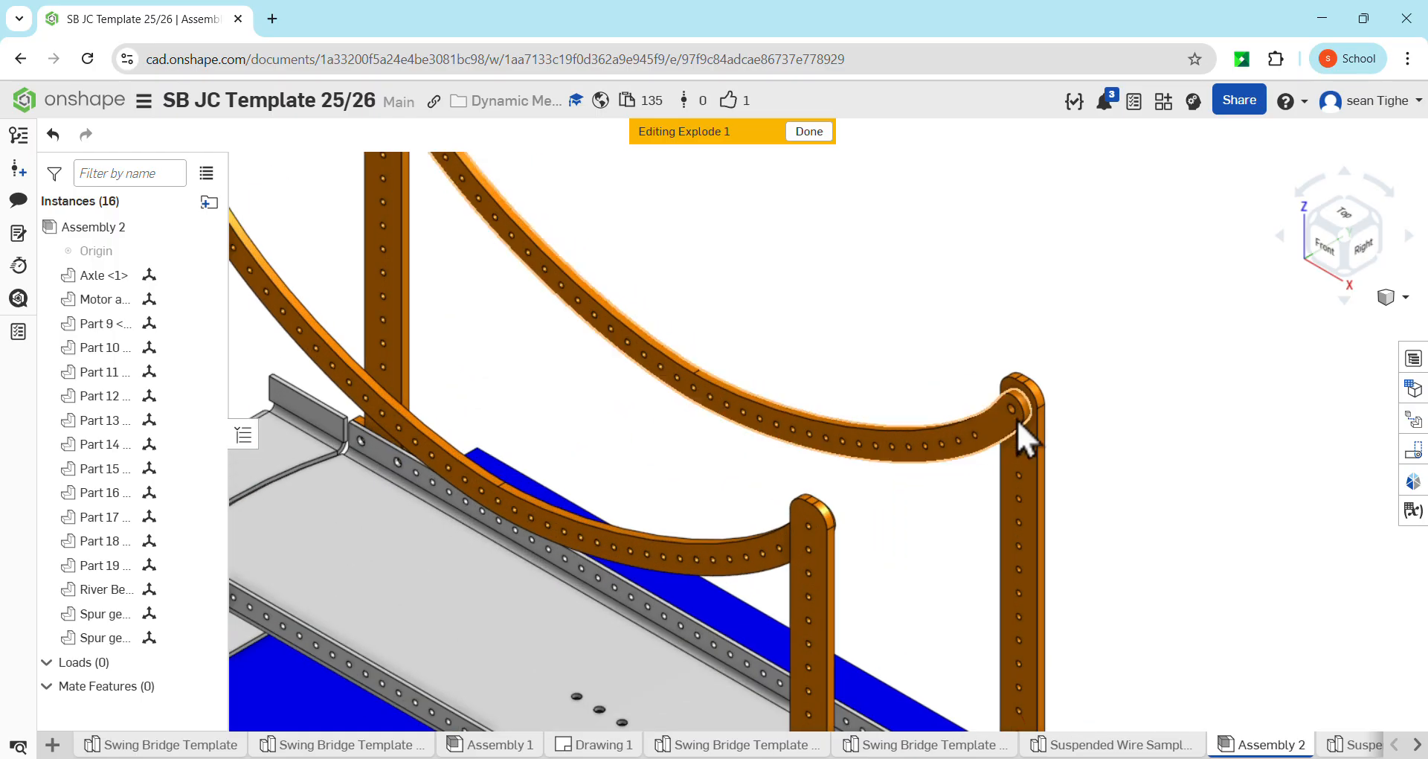
scroll(914, 435, "down", 5)
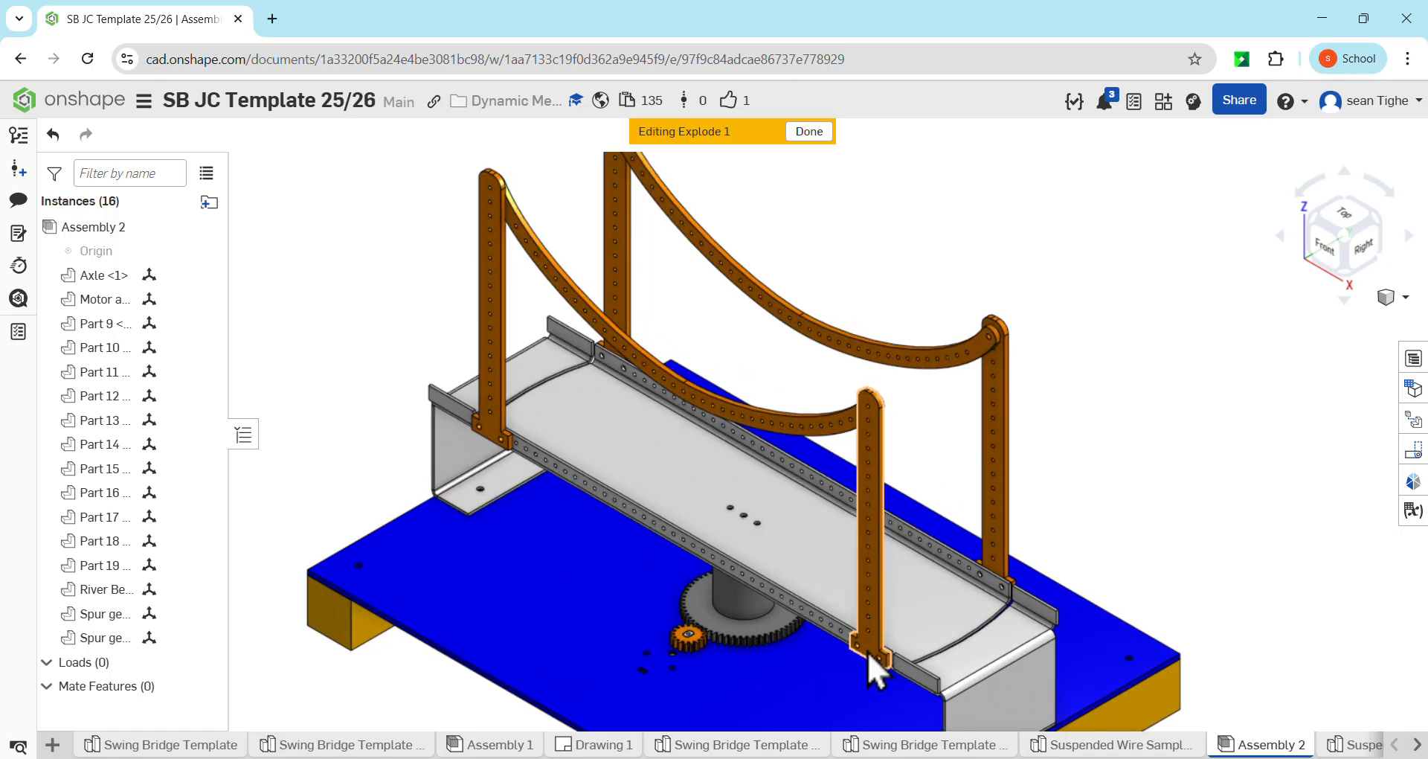
scroll(869, 651, "up", 3)
scroll(870, 649, "down", 7)
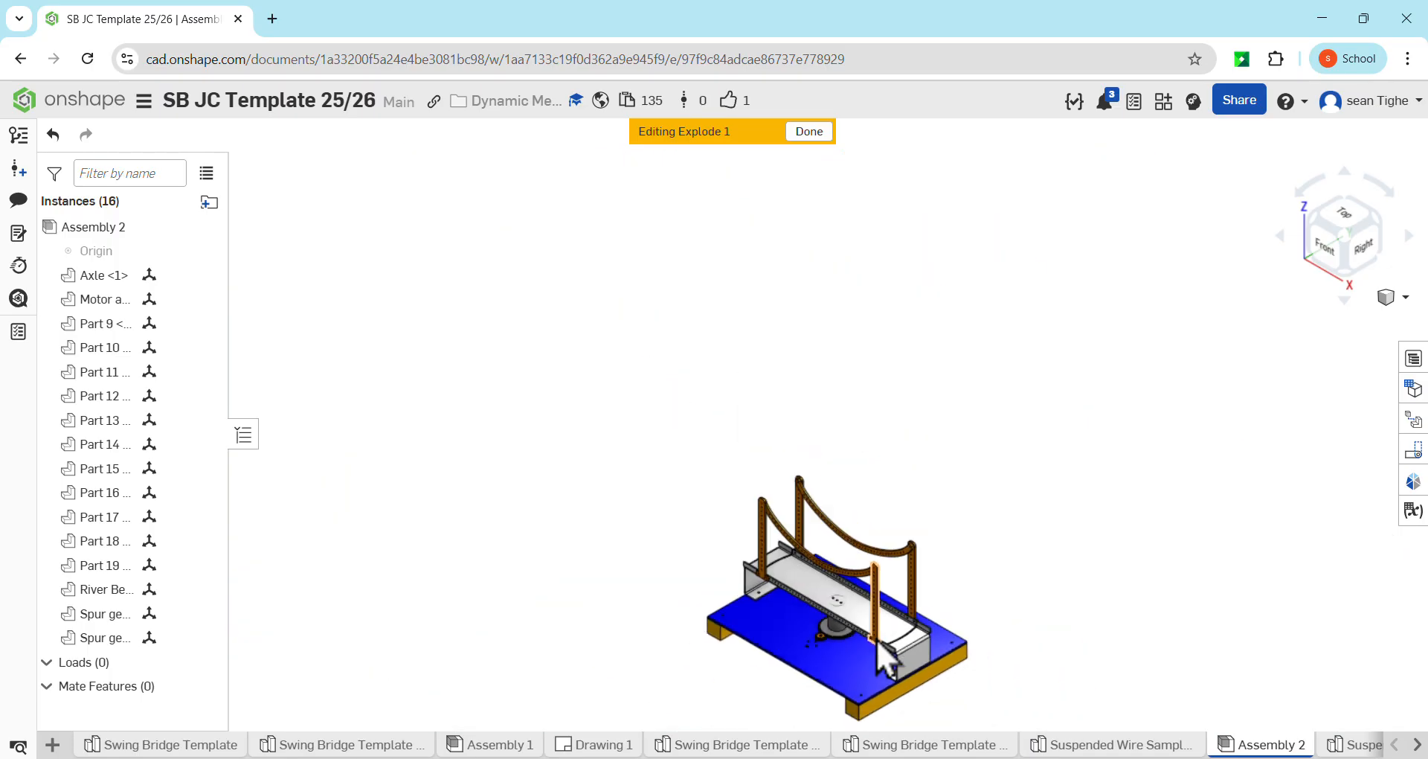
middle_click_drag(878, 646, 802, 552)
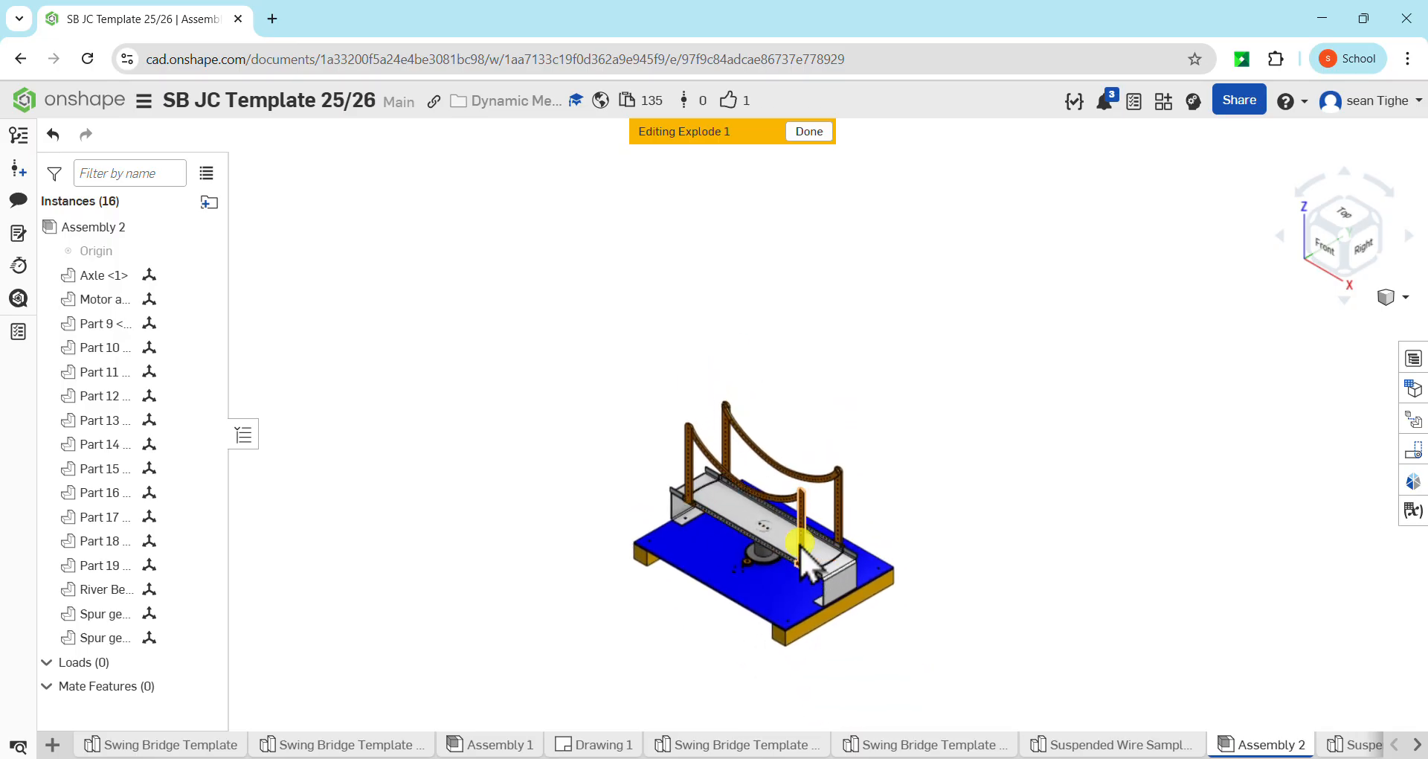
left_click(802, 551)
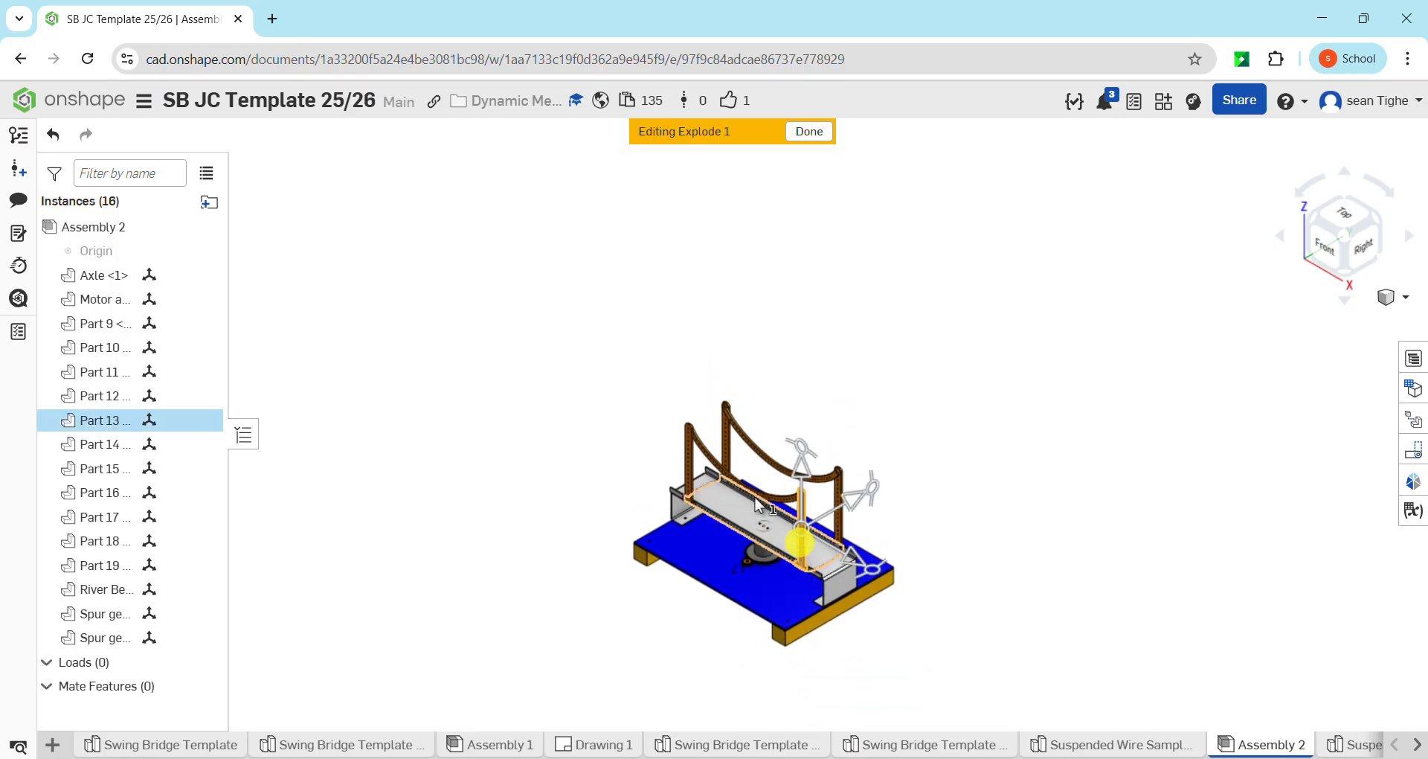
left_click(691, 482)
left_click_drag(861, 494, 754, 550)
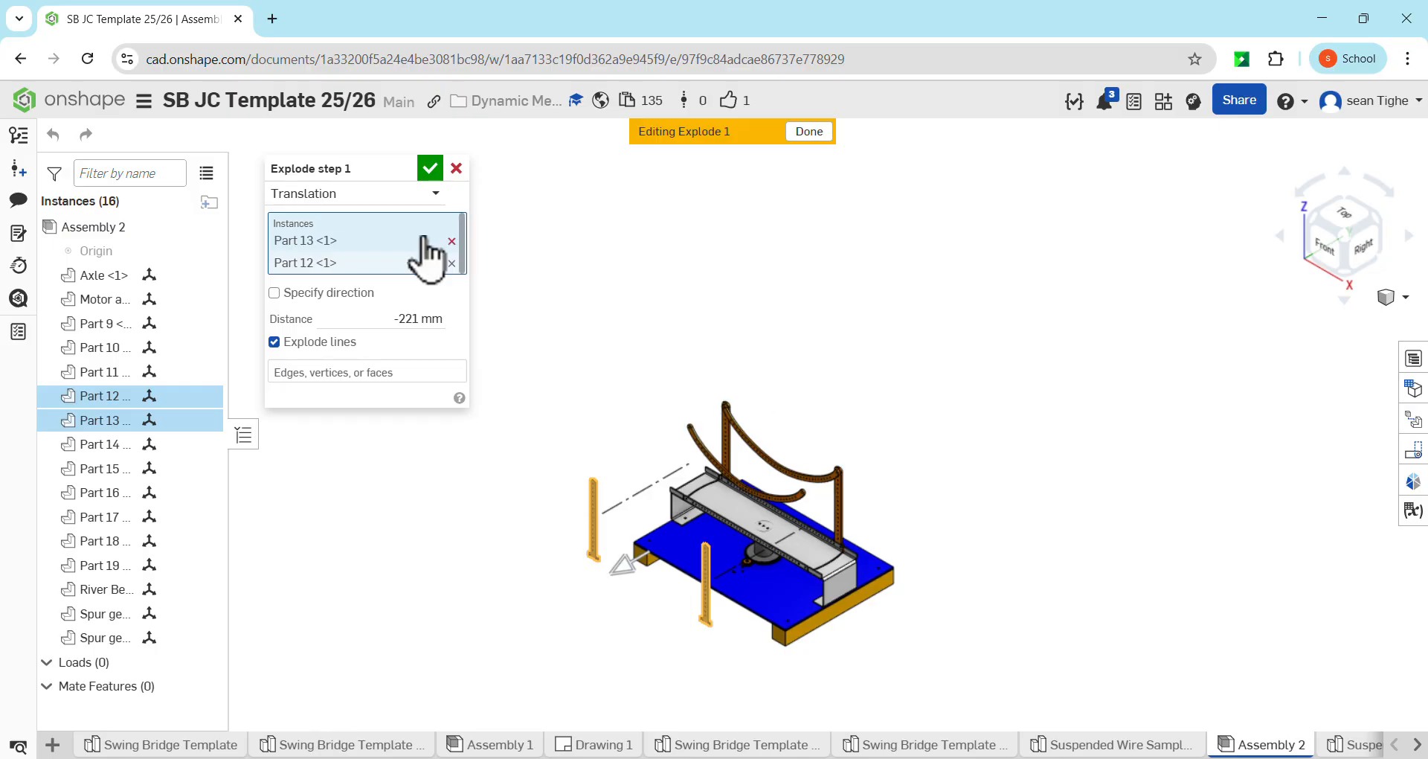
left_click(422, 171)
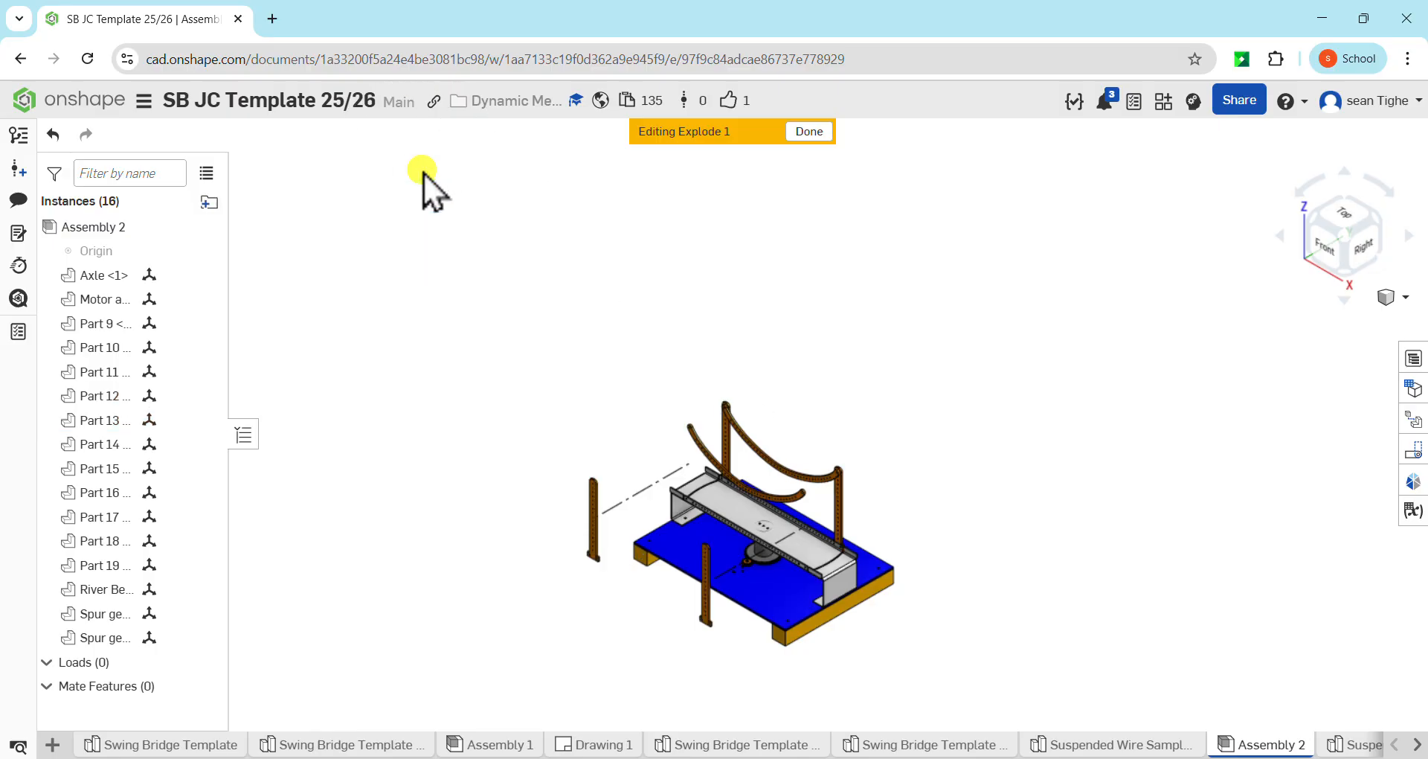
Explode the two rear towers, Part 14 and Part 15, together by about 174 mm straight out from the deck's rear side
left_click(838, 510)
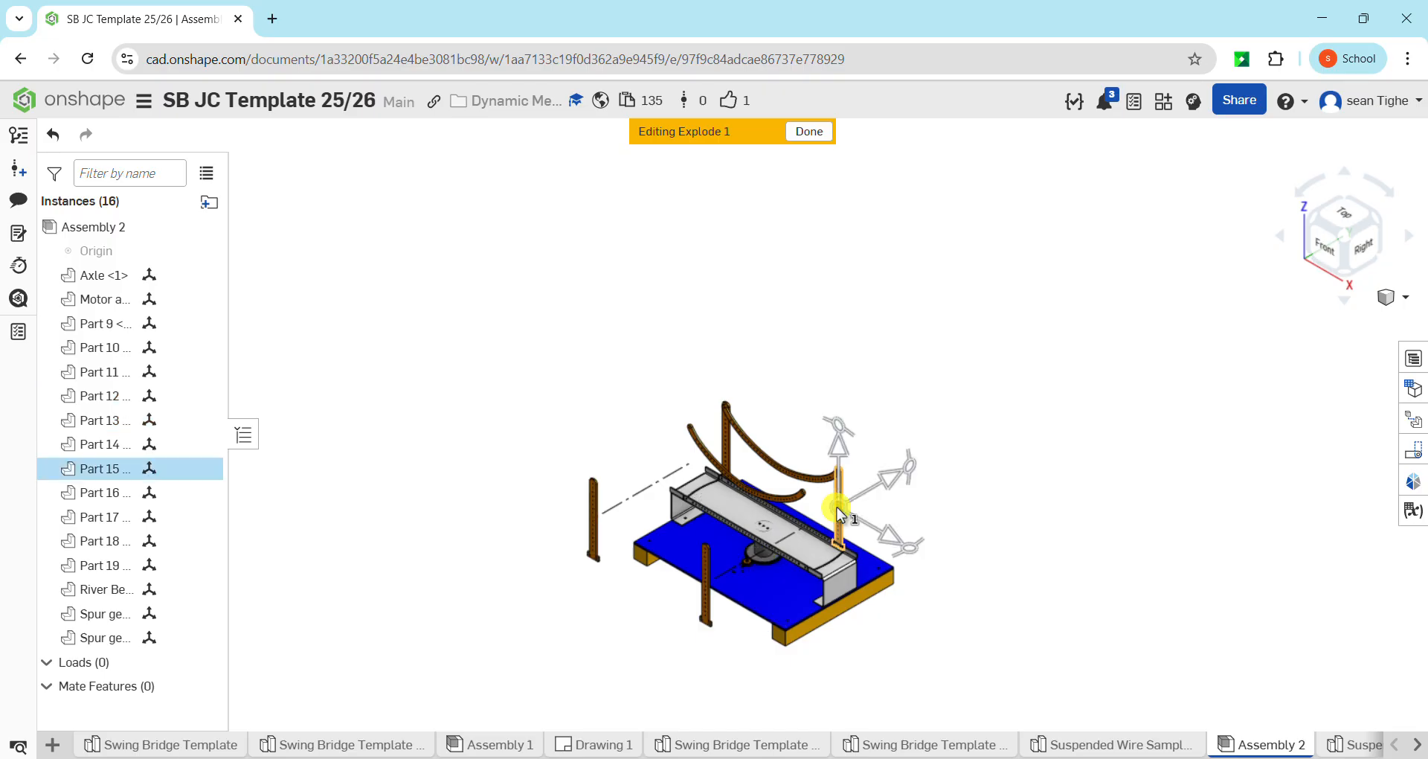
left_click(728, 440)
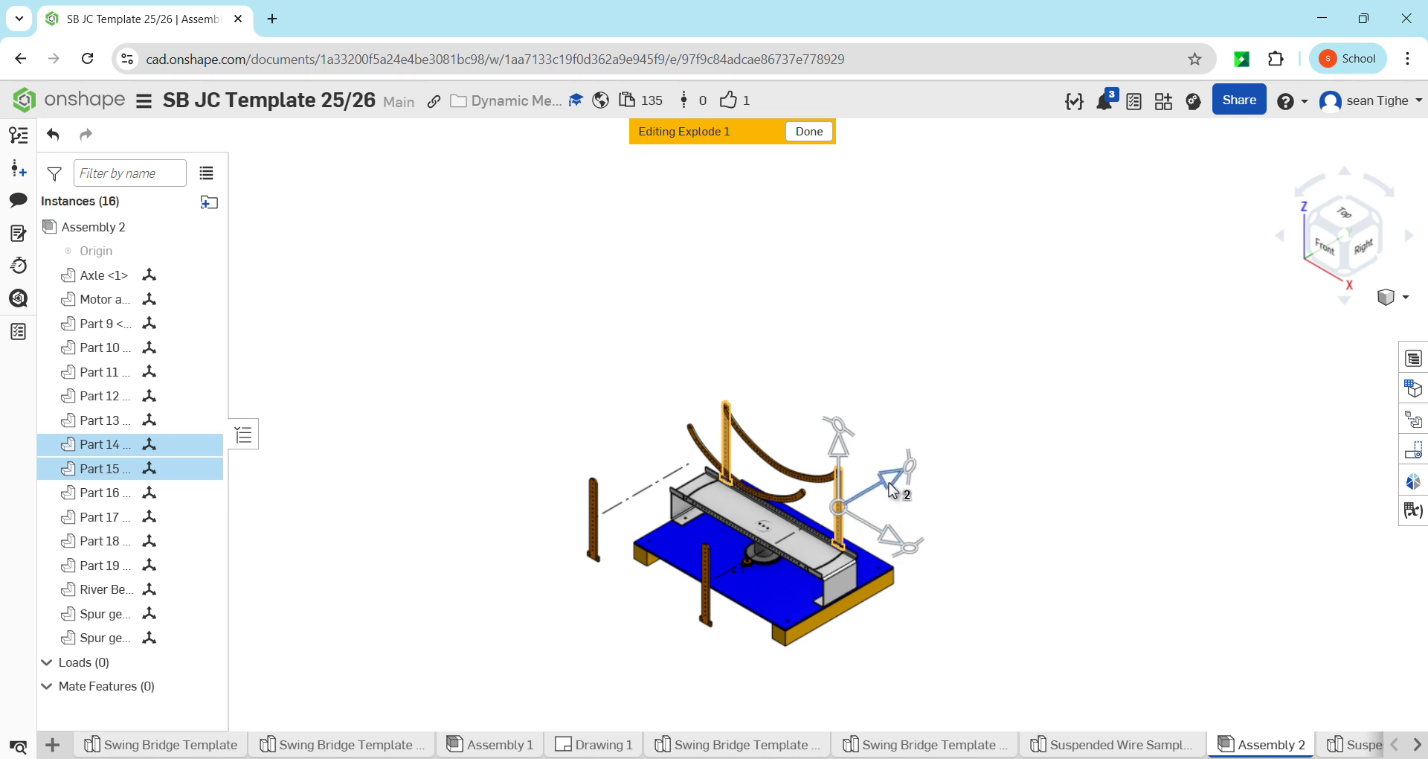
left_click_drag(890, 485, 959, 429)
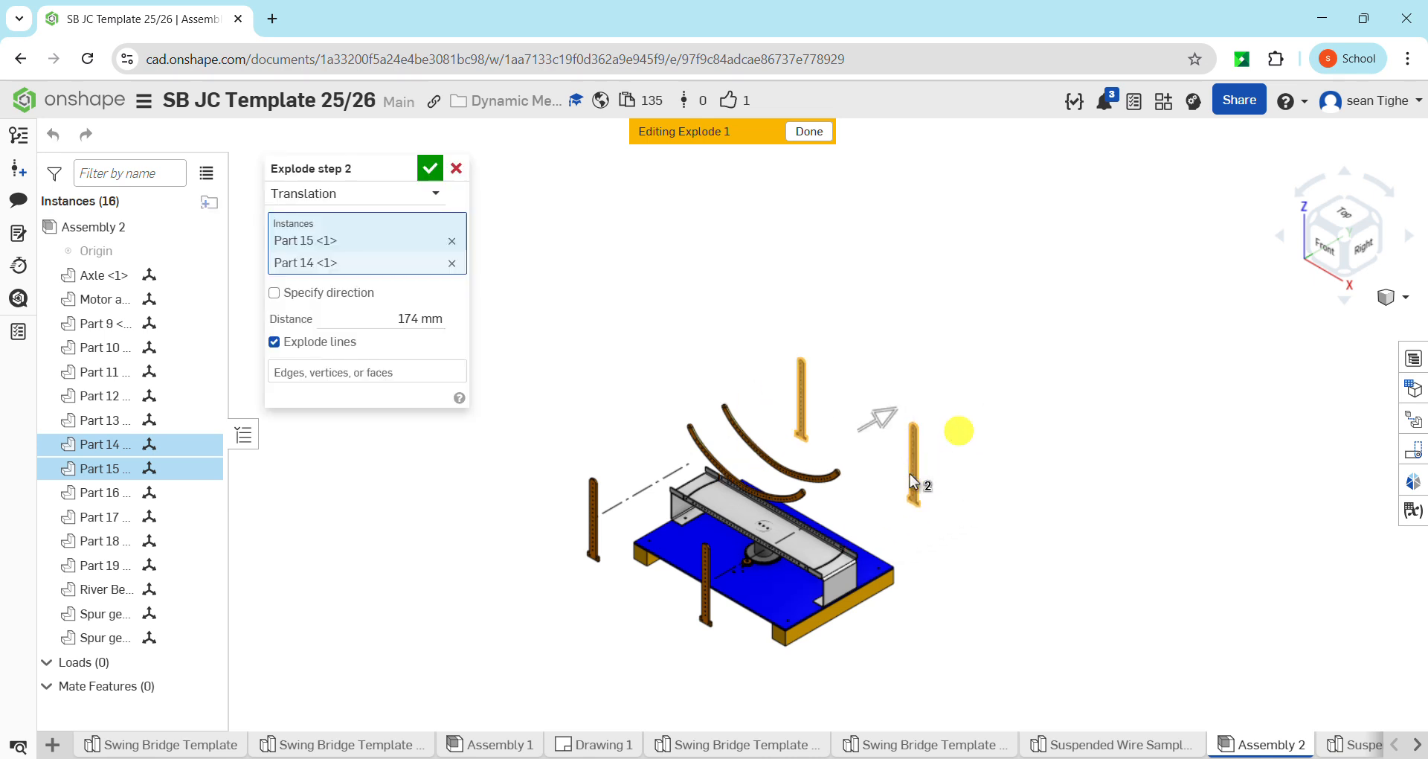
left_click(440, 172)
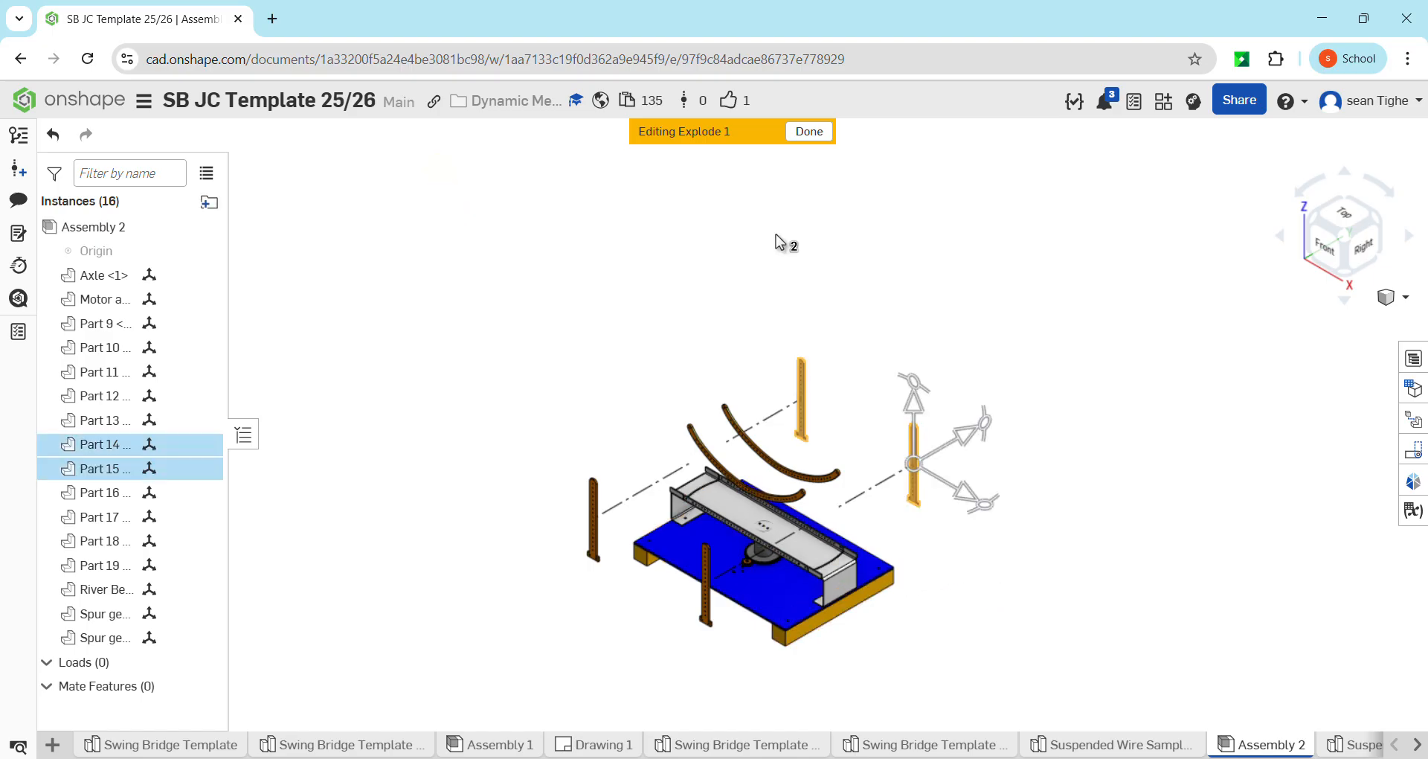
left_click(1123, 744)
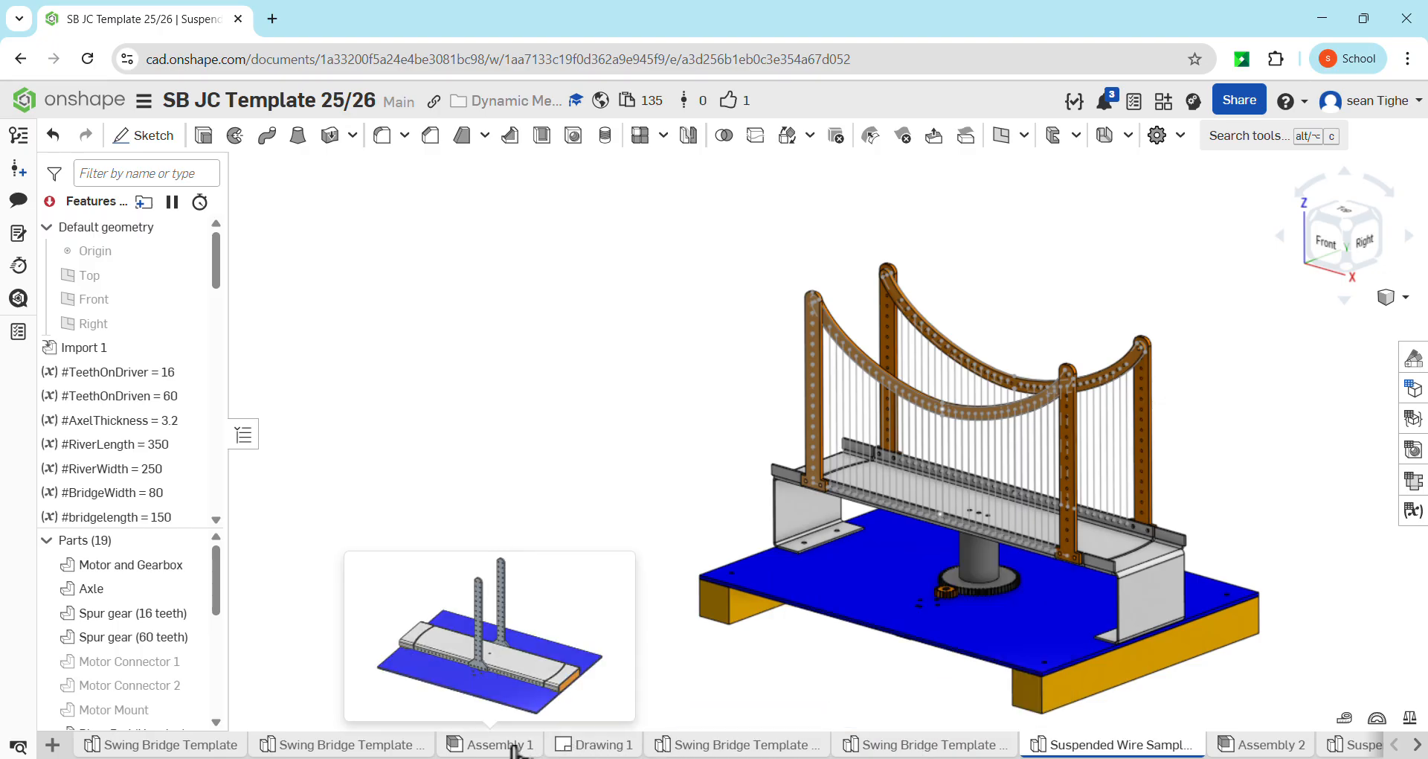
left_click(1264, 744)
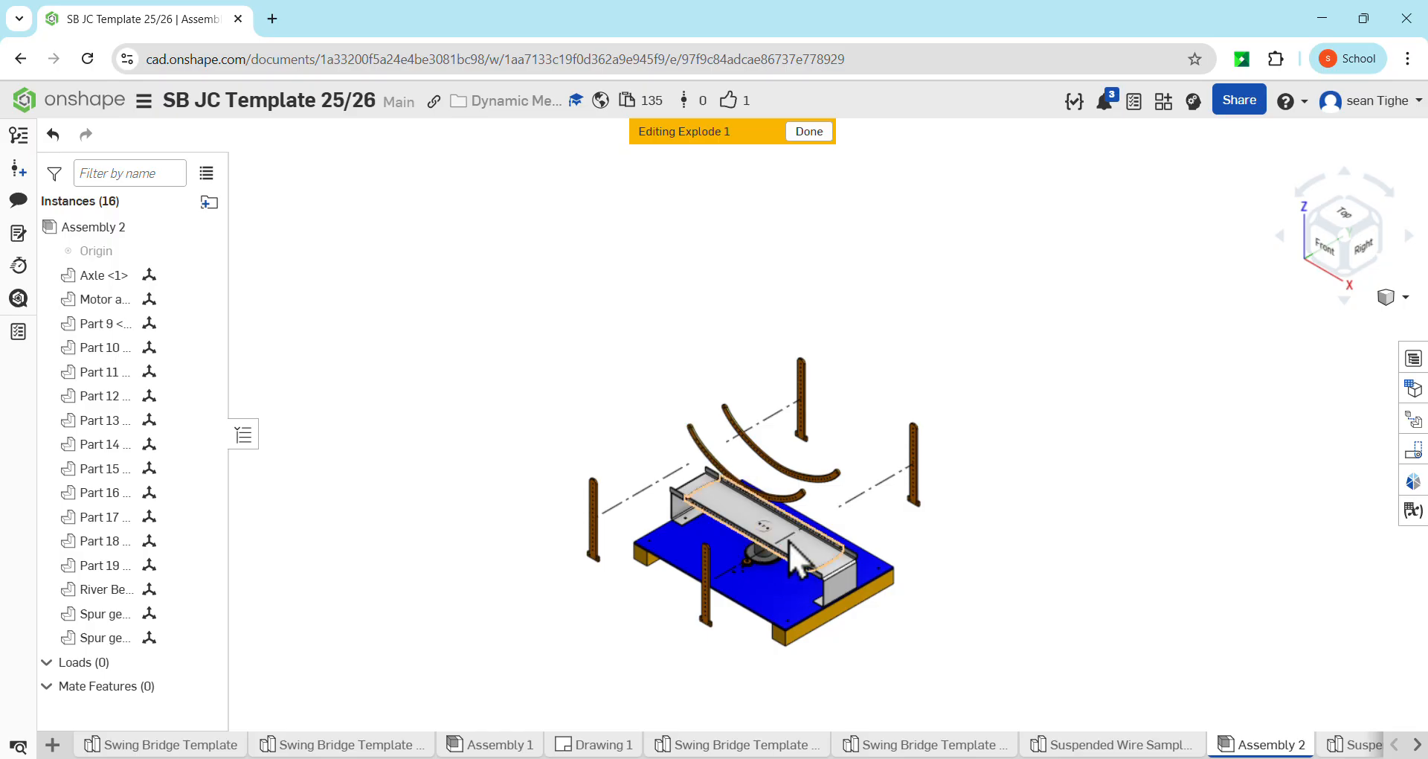
Explode the two wooden base beams, Part 18 and Part 19, together about 374 mm downward from the blue river bed
left_click(810, 636)
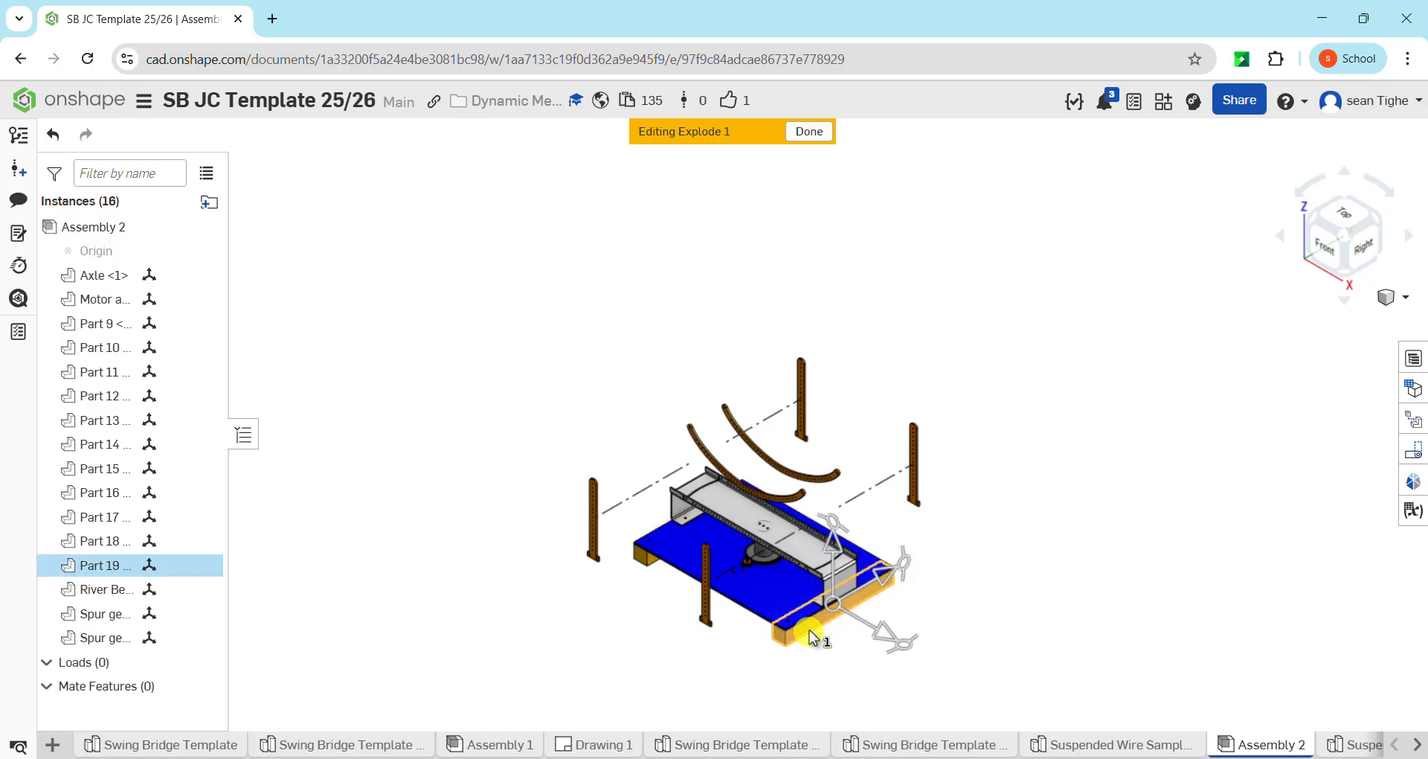
left_click(641, 566)
scroll(983, 657, "down", 3)
middle_click_drag(1053, 606, 904, 523)
left_click_drag(749, 444, 751, 574)
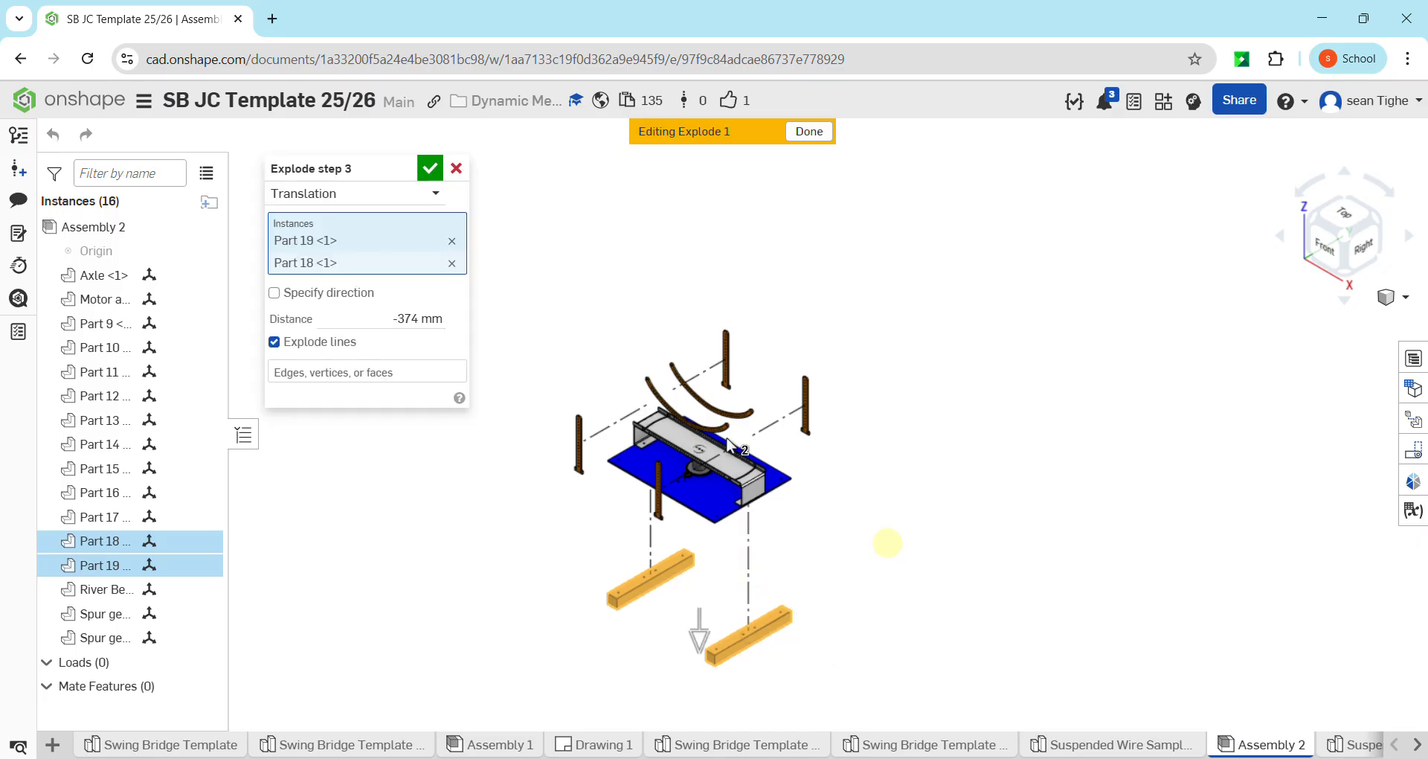
left_click(430, 169)
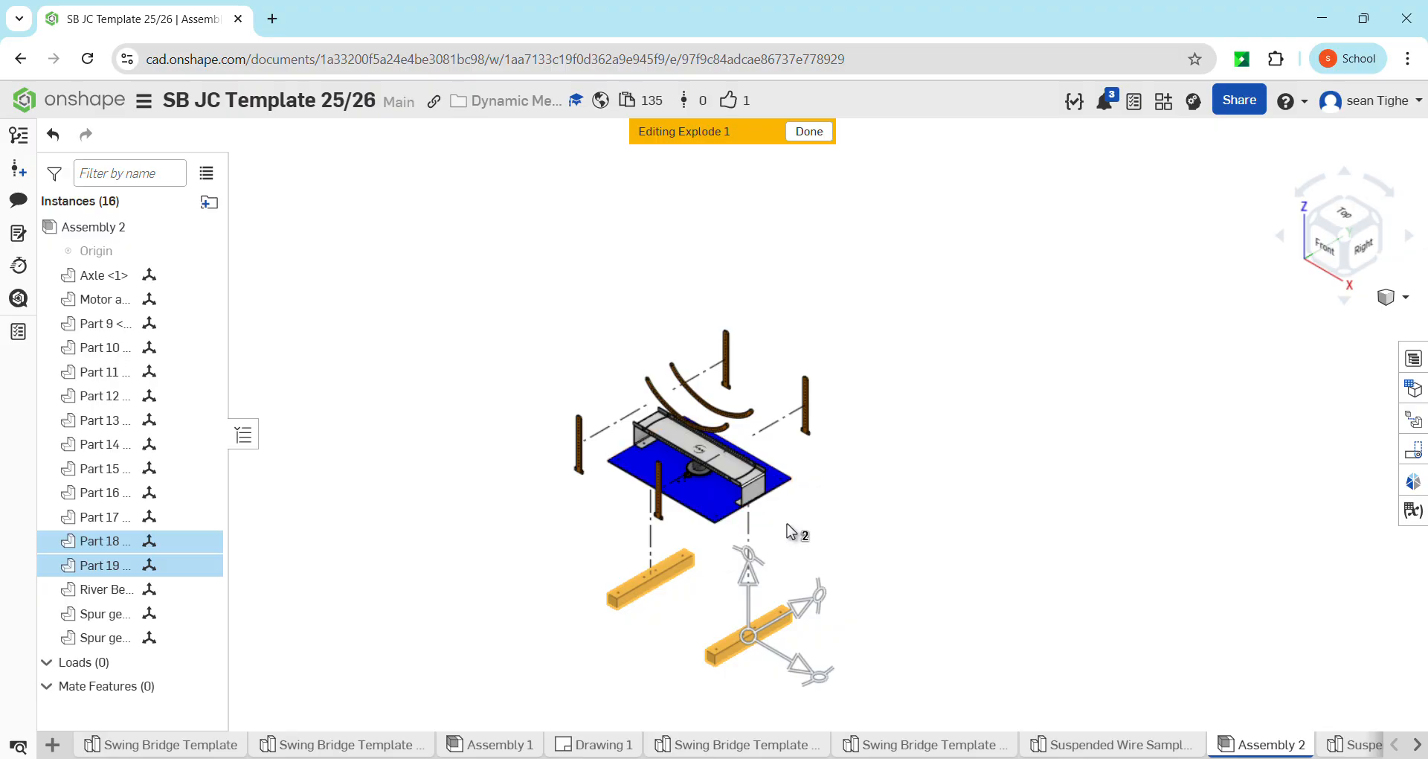
Explode the blue River Bed (Housing) plate about 248 mm downward from the deck and clear the selection
left_click(718, 511)
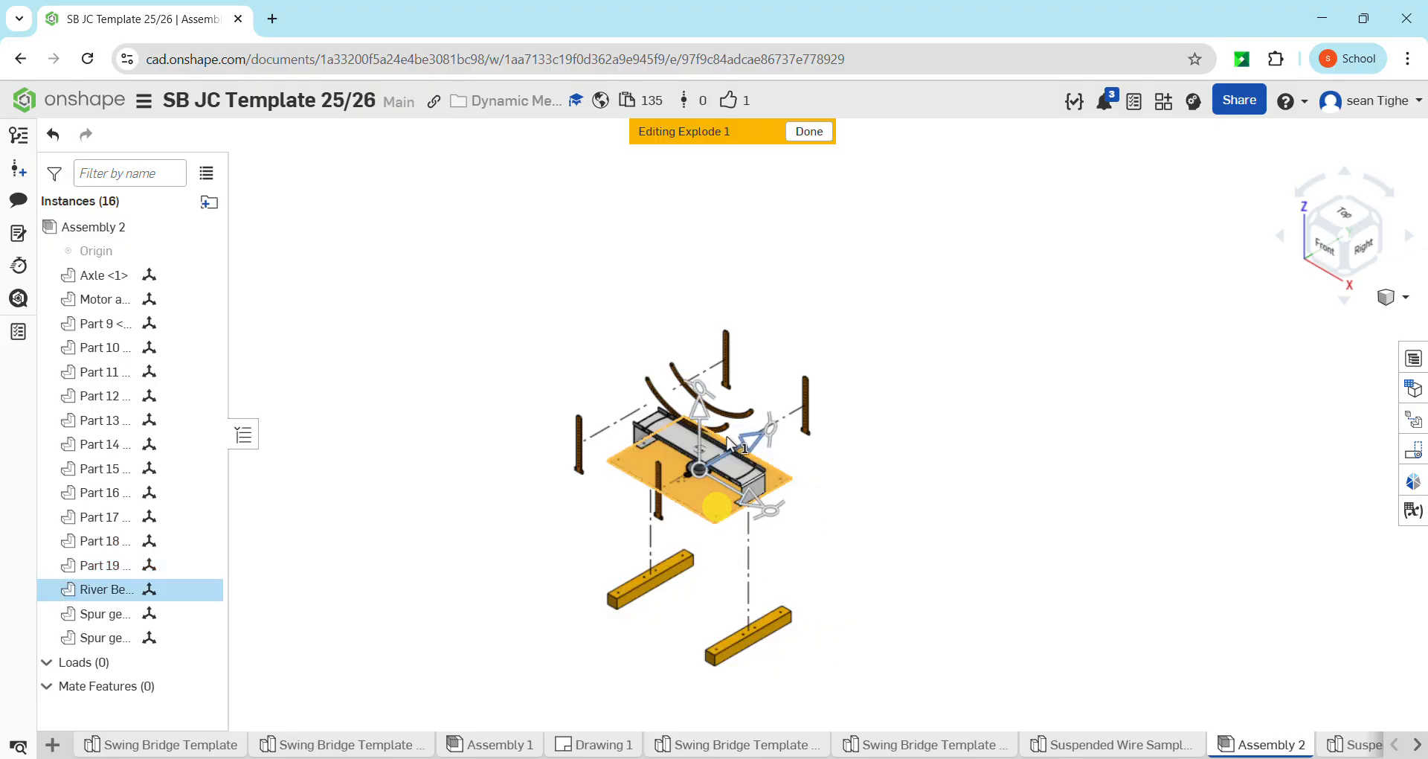
left_click_drag(701, 411, 712, 505)
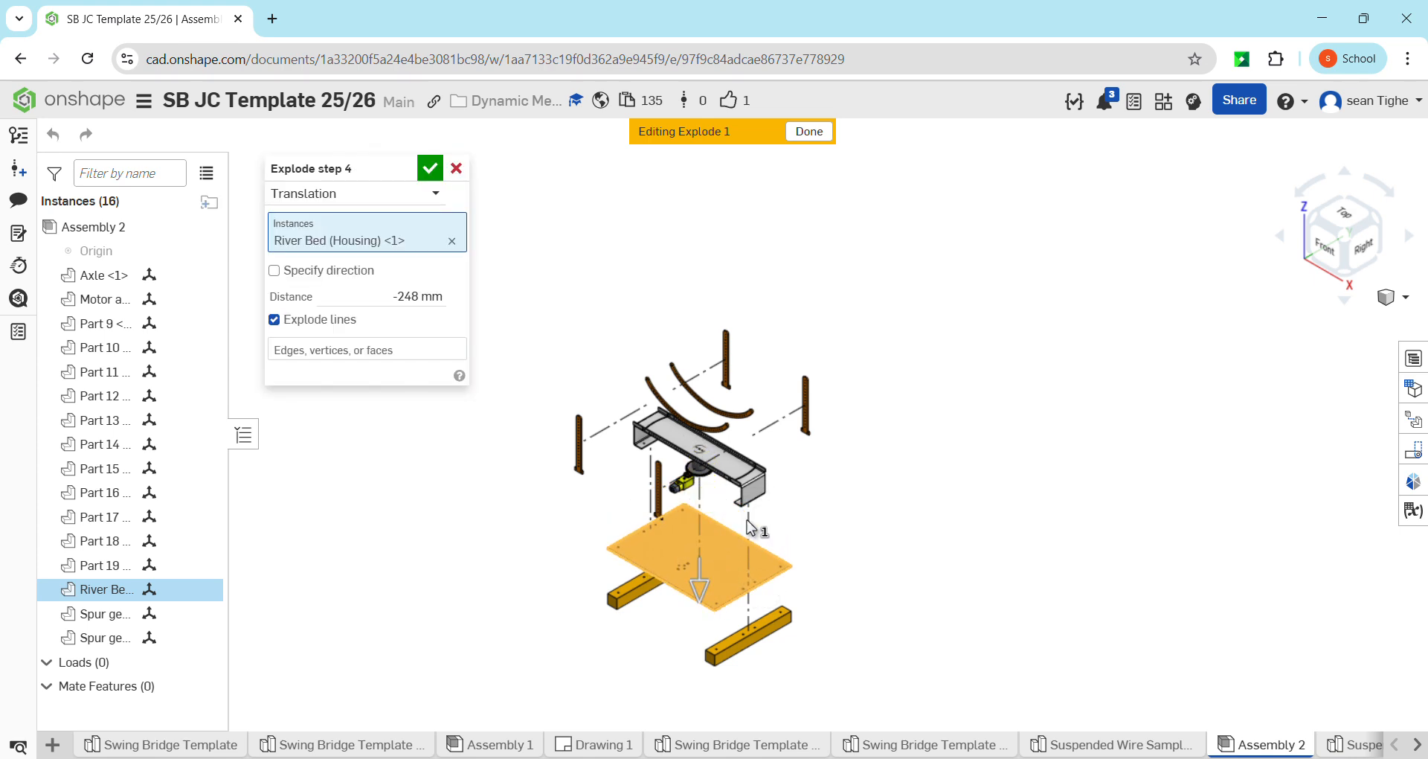
left_click(431, 170)
left_click(692, 591)
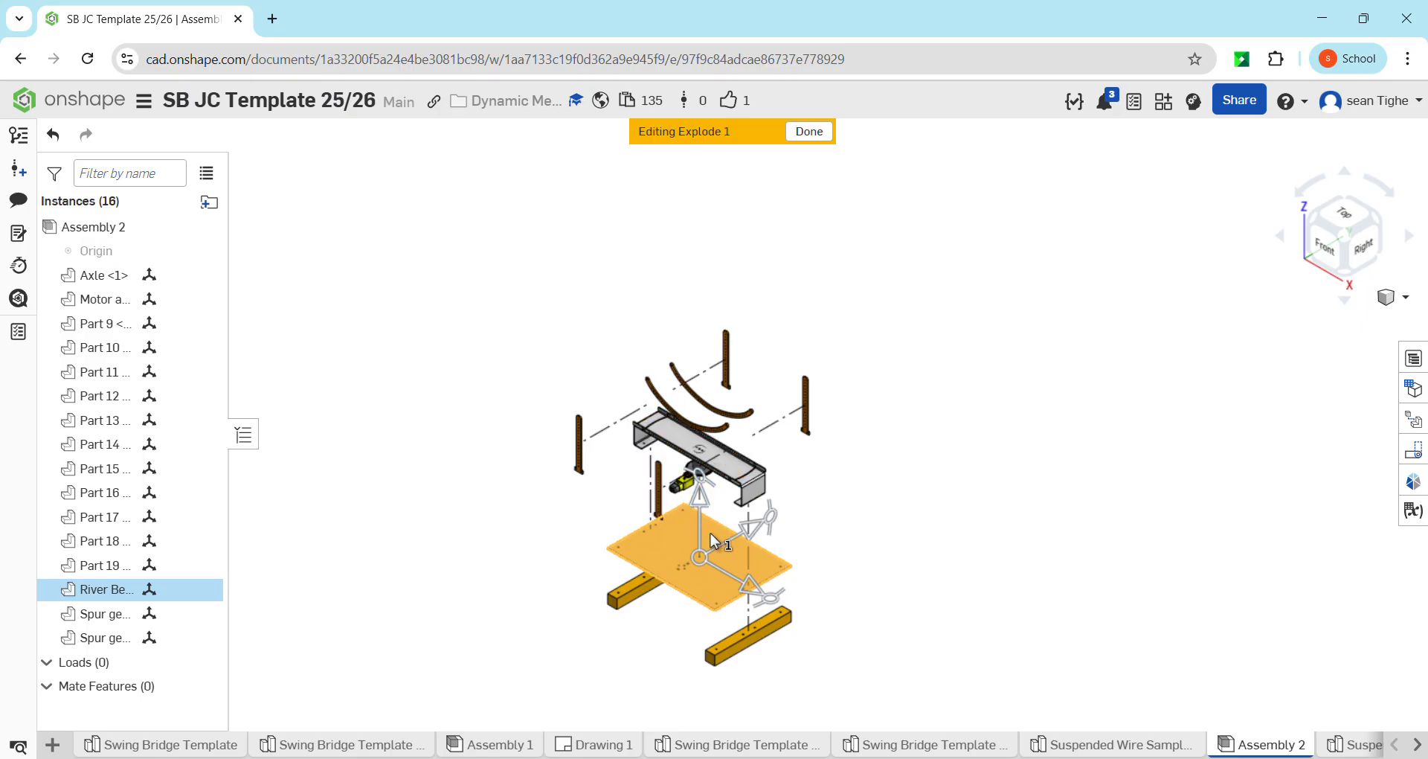
left_click(884, 521)
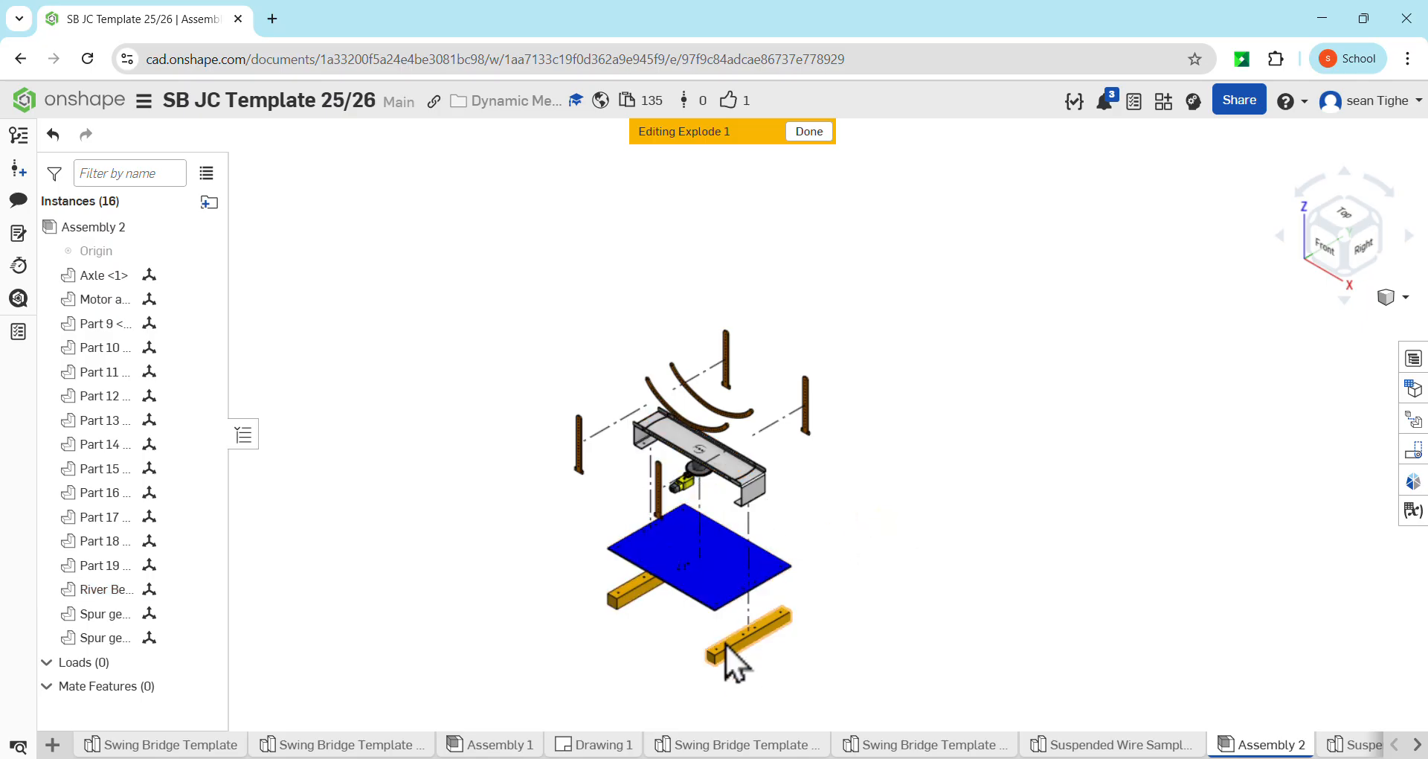
Explode the motor and gearbox, 16-tooth spur gear and axle together about 376 mm downward, below the river bed plate
scroll(699, 473, "up", 5)
scroll(700, 472, "up", 2)
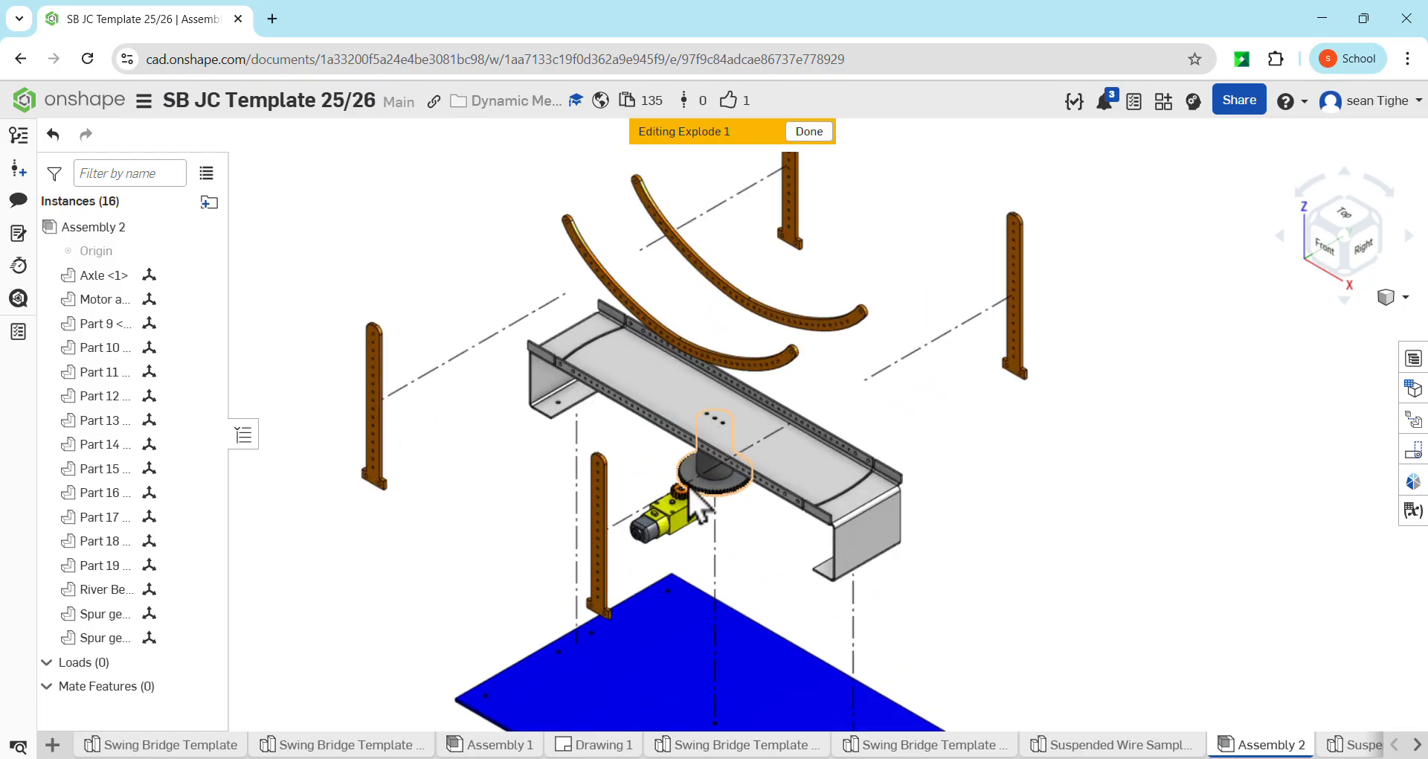
left_click(693, 512)
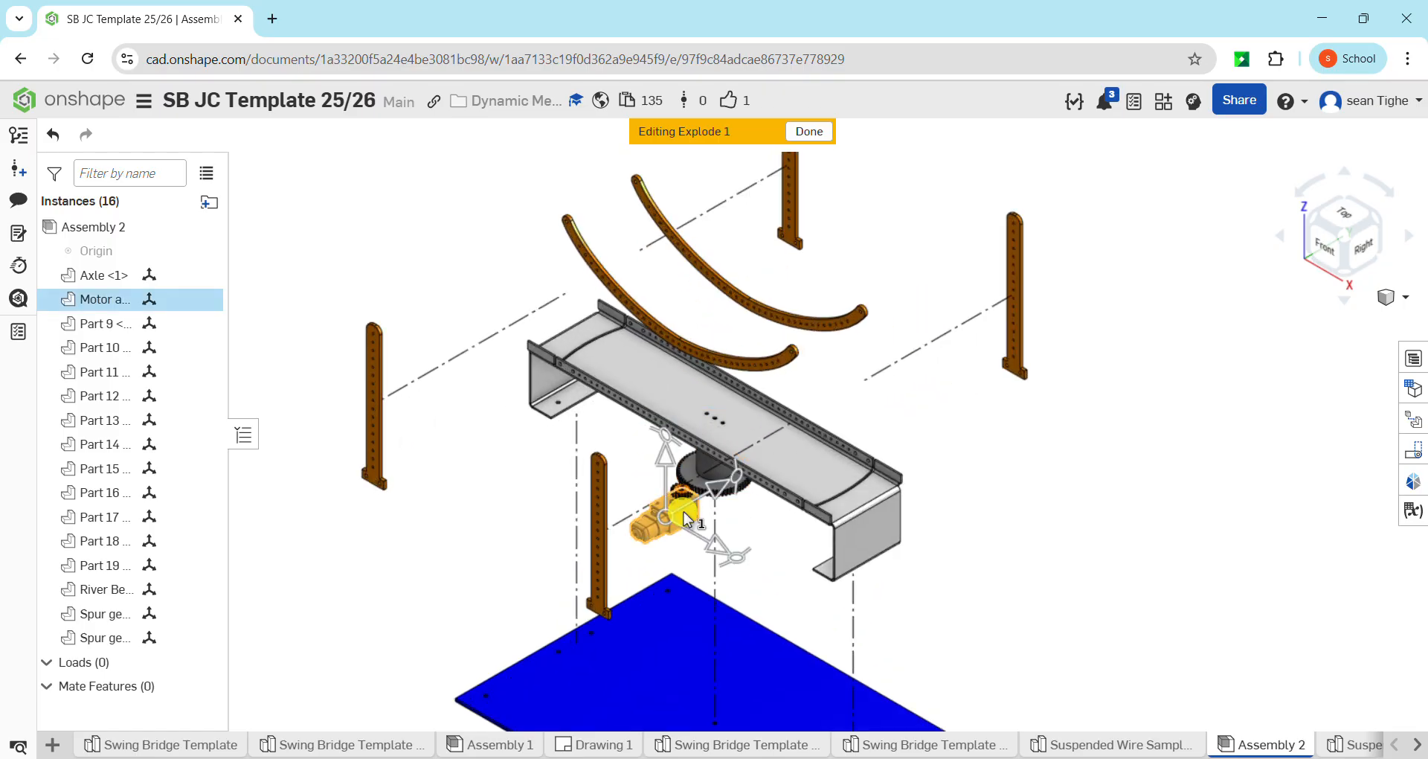
scroll(684, 511, "up", 5)
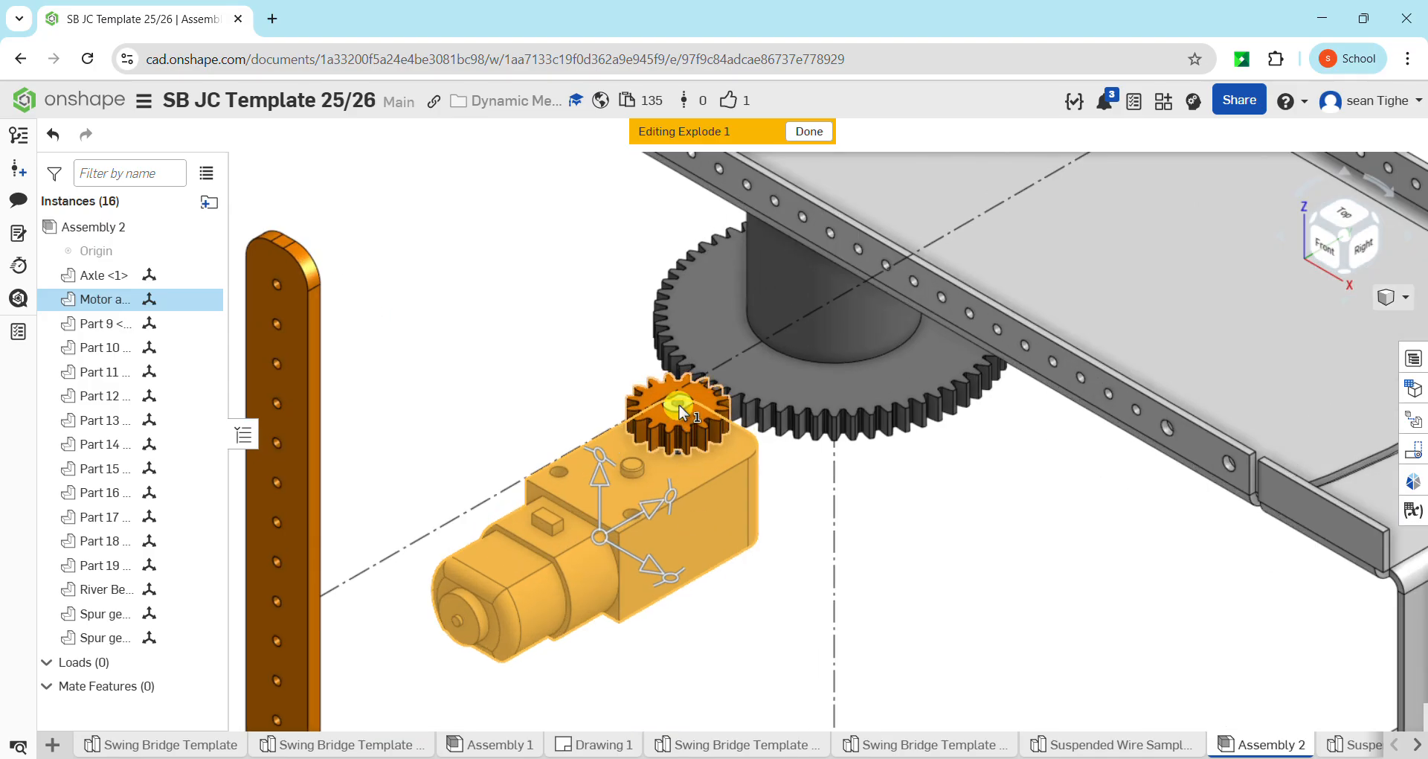
left_click(679, 404)
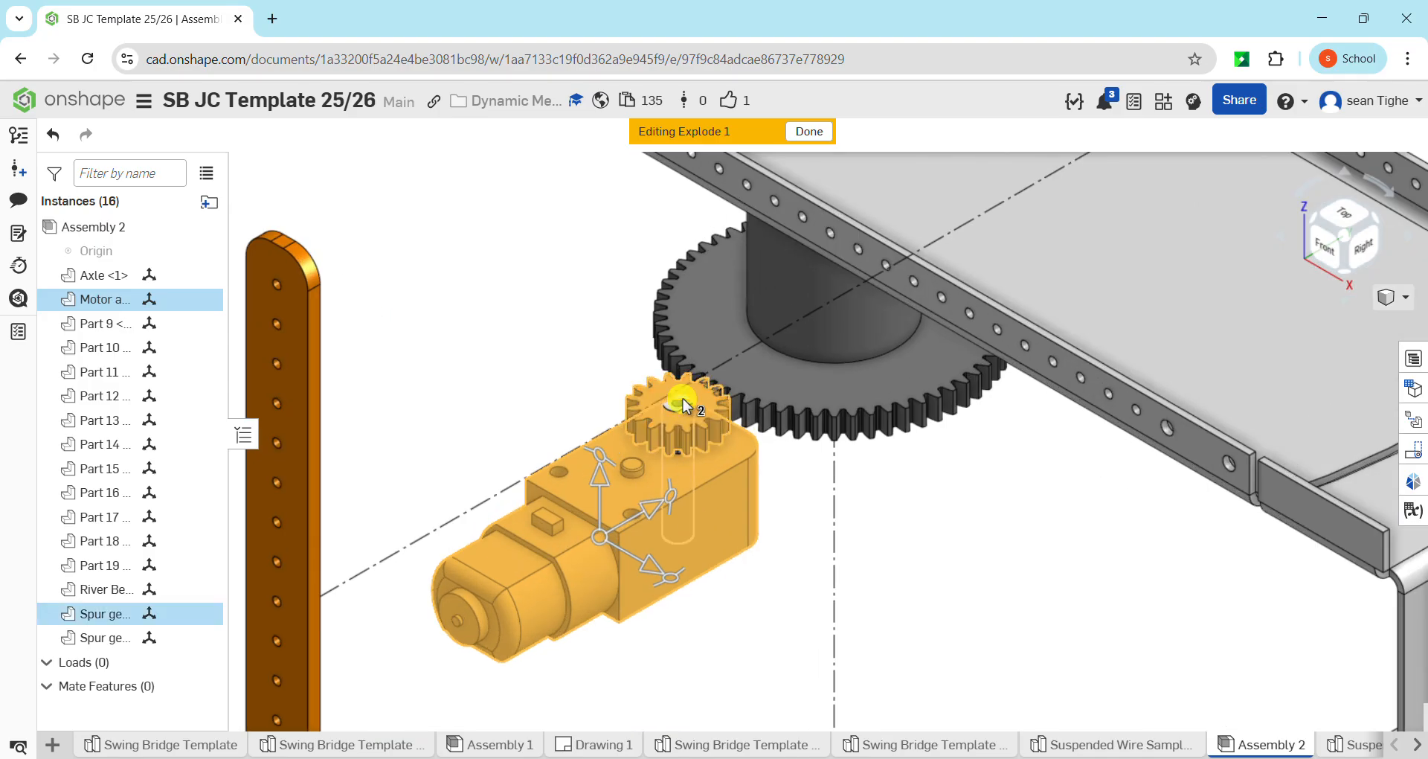
left_click(682, 403)
scroll(682, 402, "down", 10)
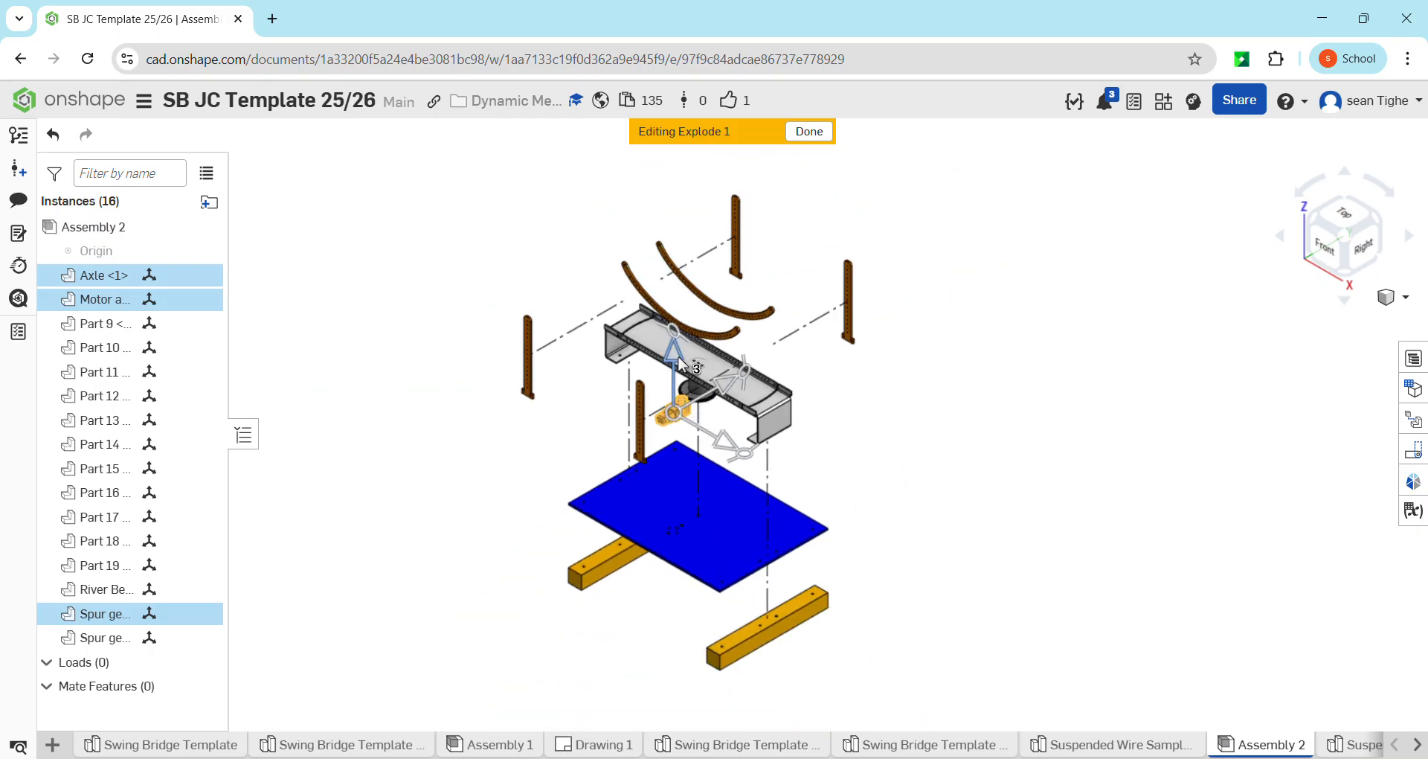
left_click_drag(679, 359, 706, 537)
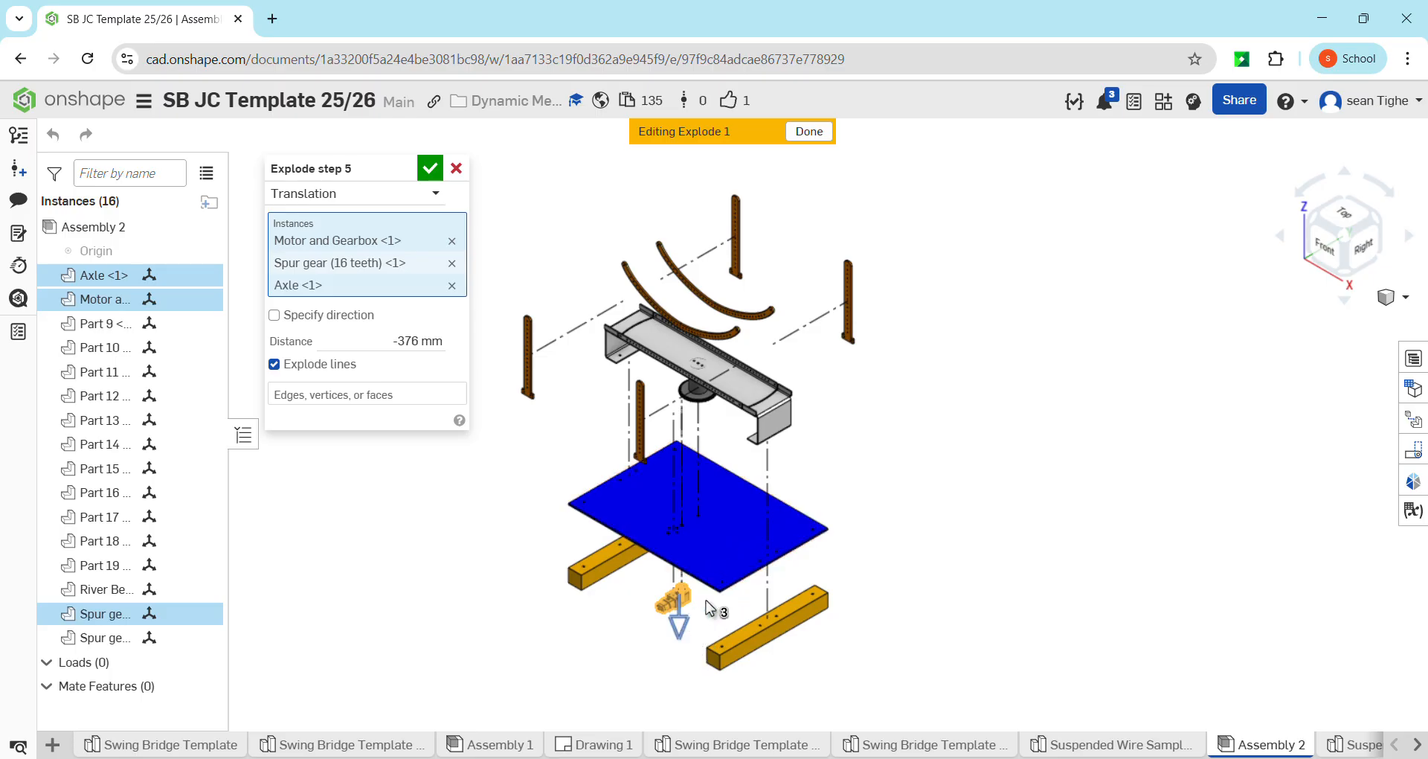
left_click(921, 523)
left_click(432, 170)
Explode the 16-tooth spur gear about 14.5 mm upward, off the axle above the motor and gearbox
scroll(684, 588, "up", 5)
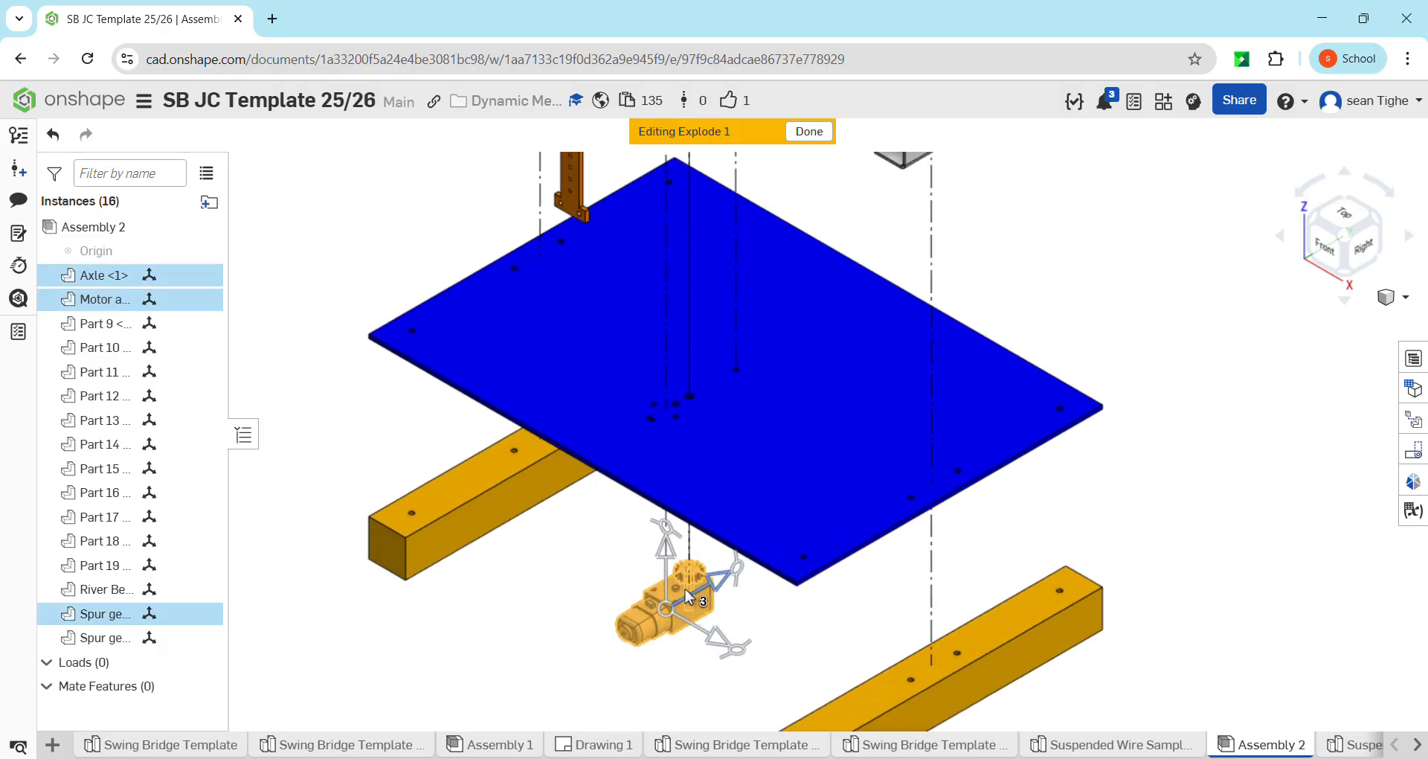
scroll(692, 576, "up", 3)
left_click(747, 534)
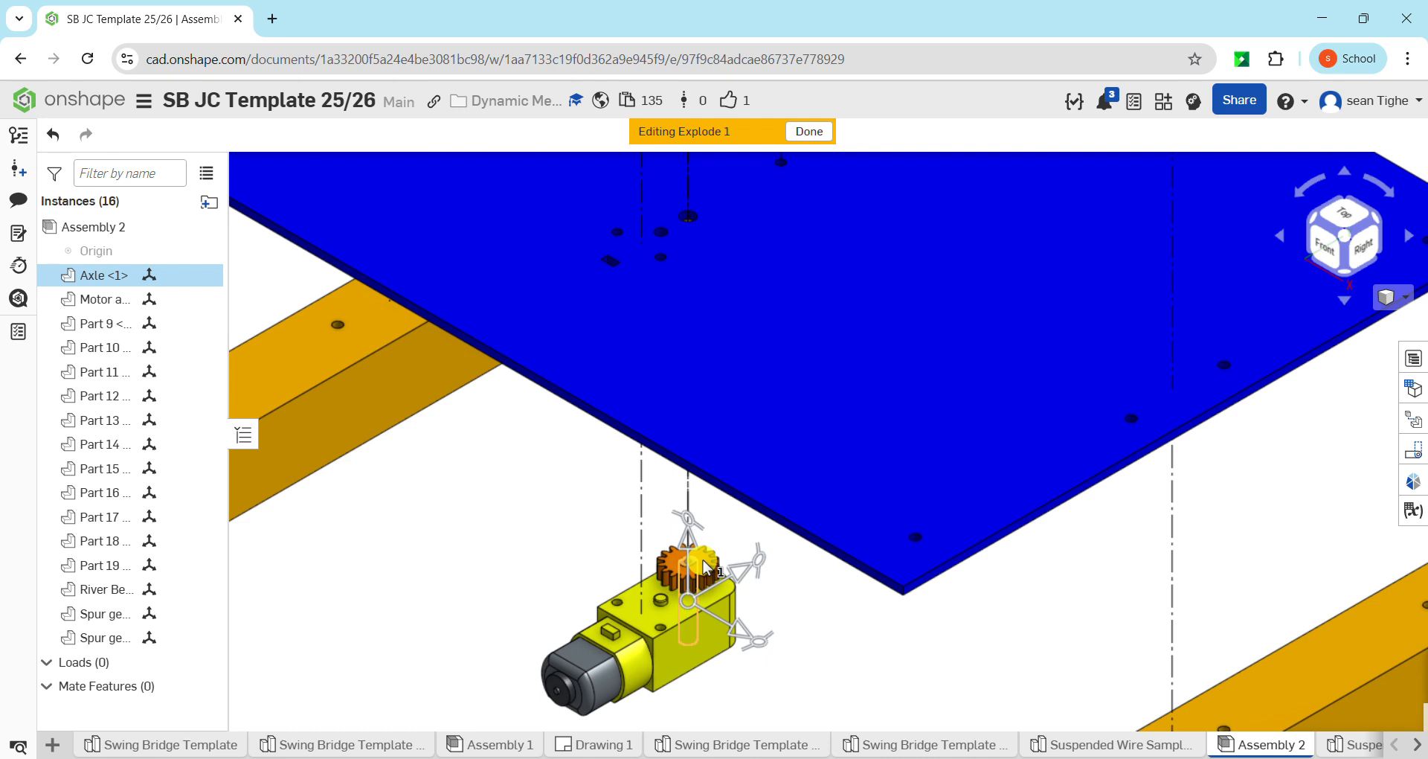
left_click(723, 538)
left_click(698, 569)
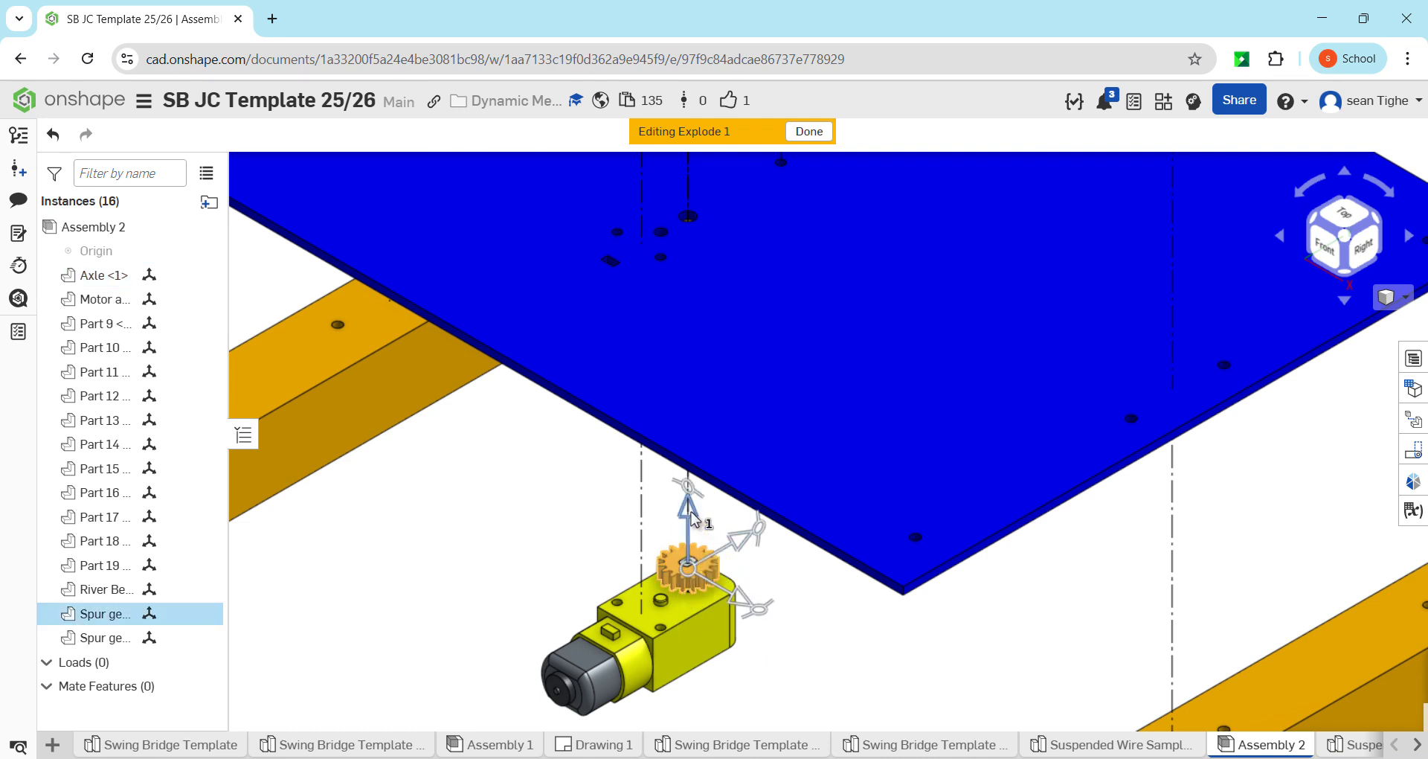
left_click_drag(685, 510, 685, 474)
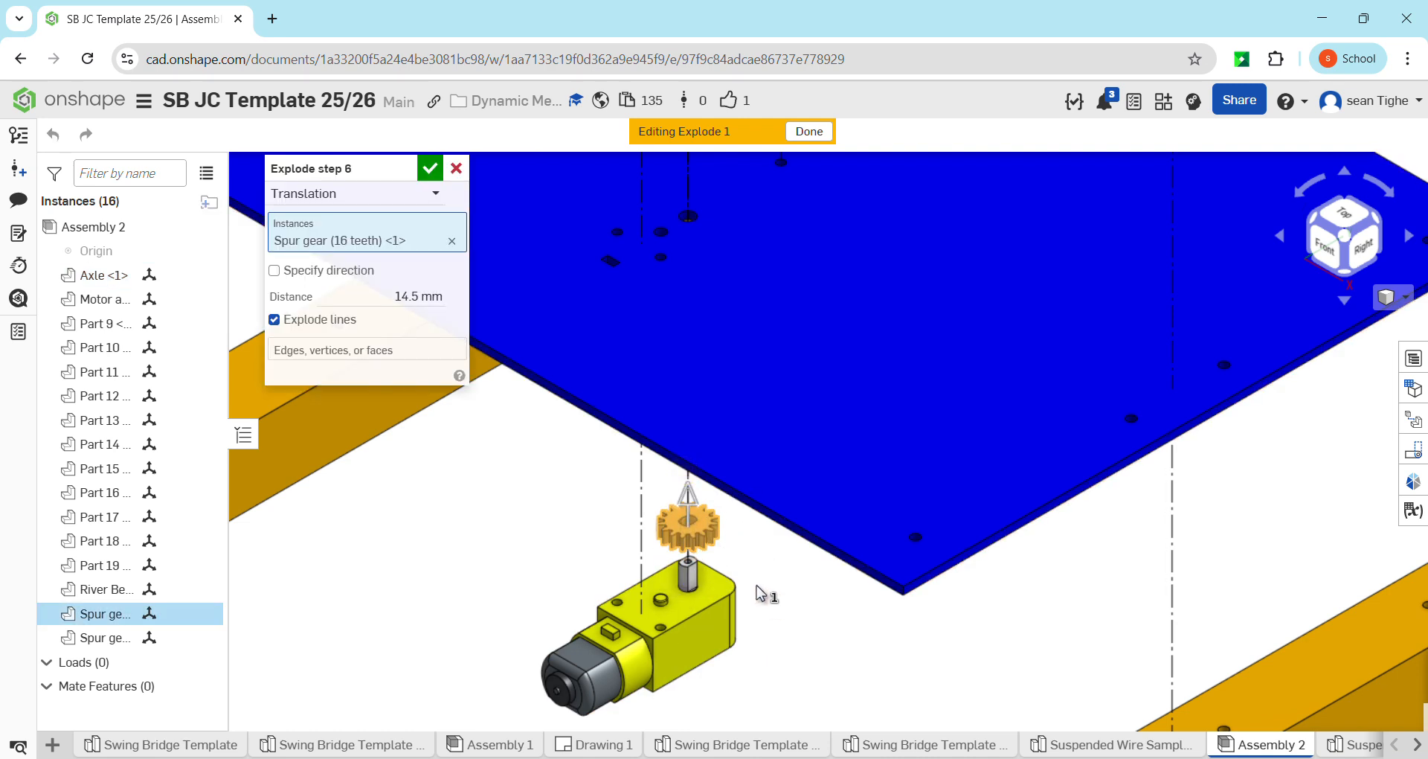
scroll(759, 606, "down", 10)
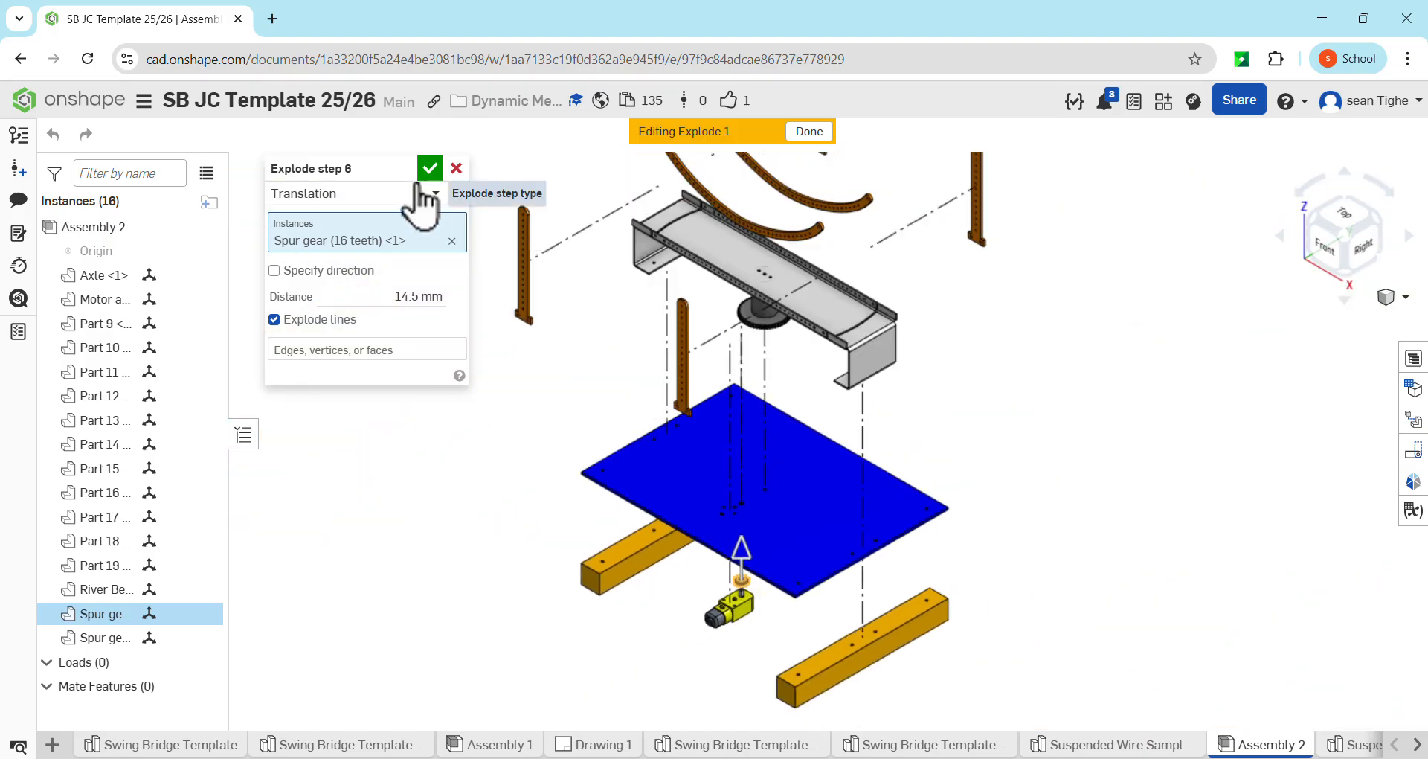
left_click(430, 169)
Explode the 60-tooth spur gear about 71 mm downward from the bridge deck and clear the selection
scroll(850, 385, "down", 3)
scroll(852, 322, "up", 1)
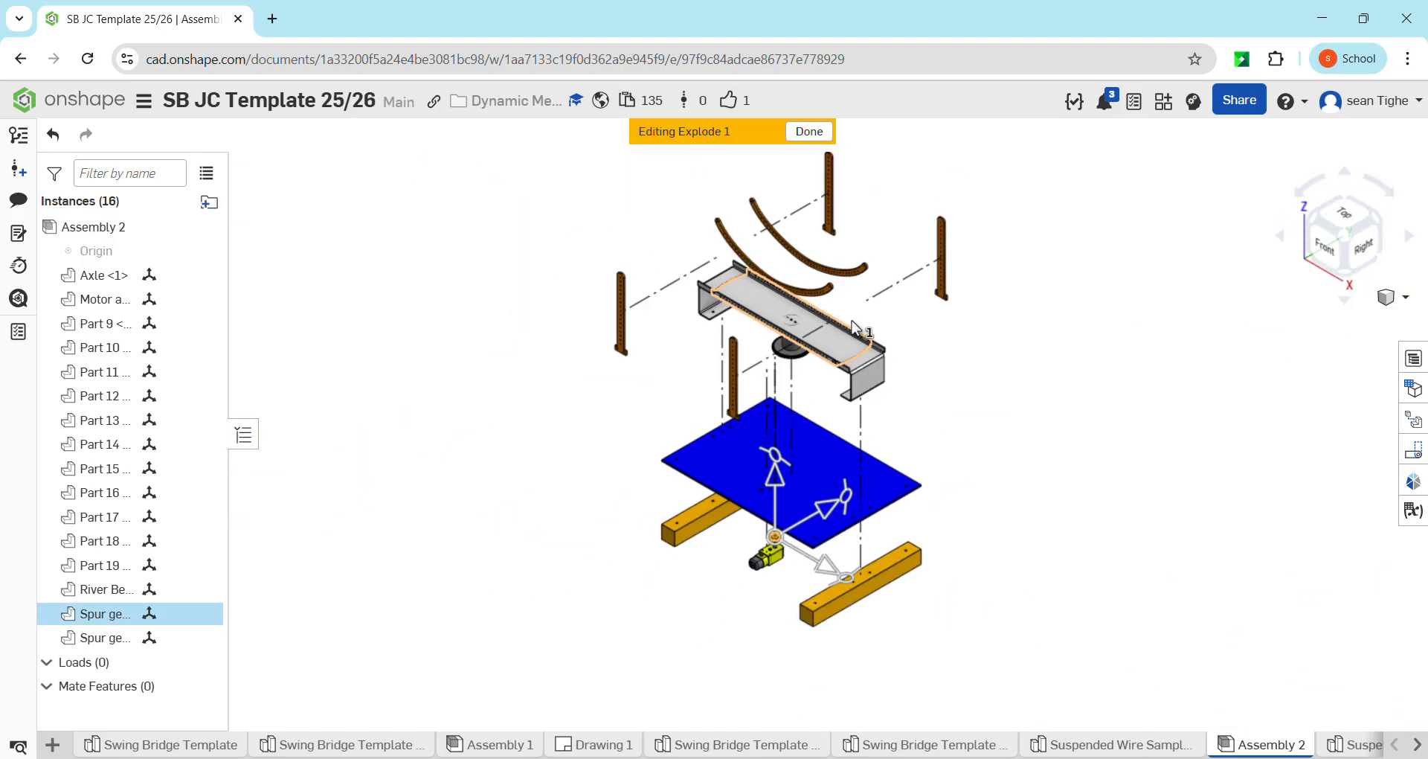
left_click(793, 352)
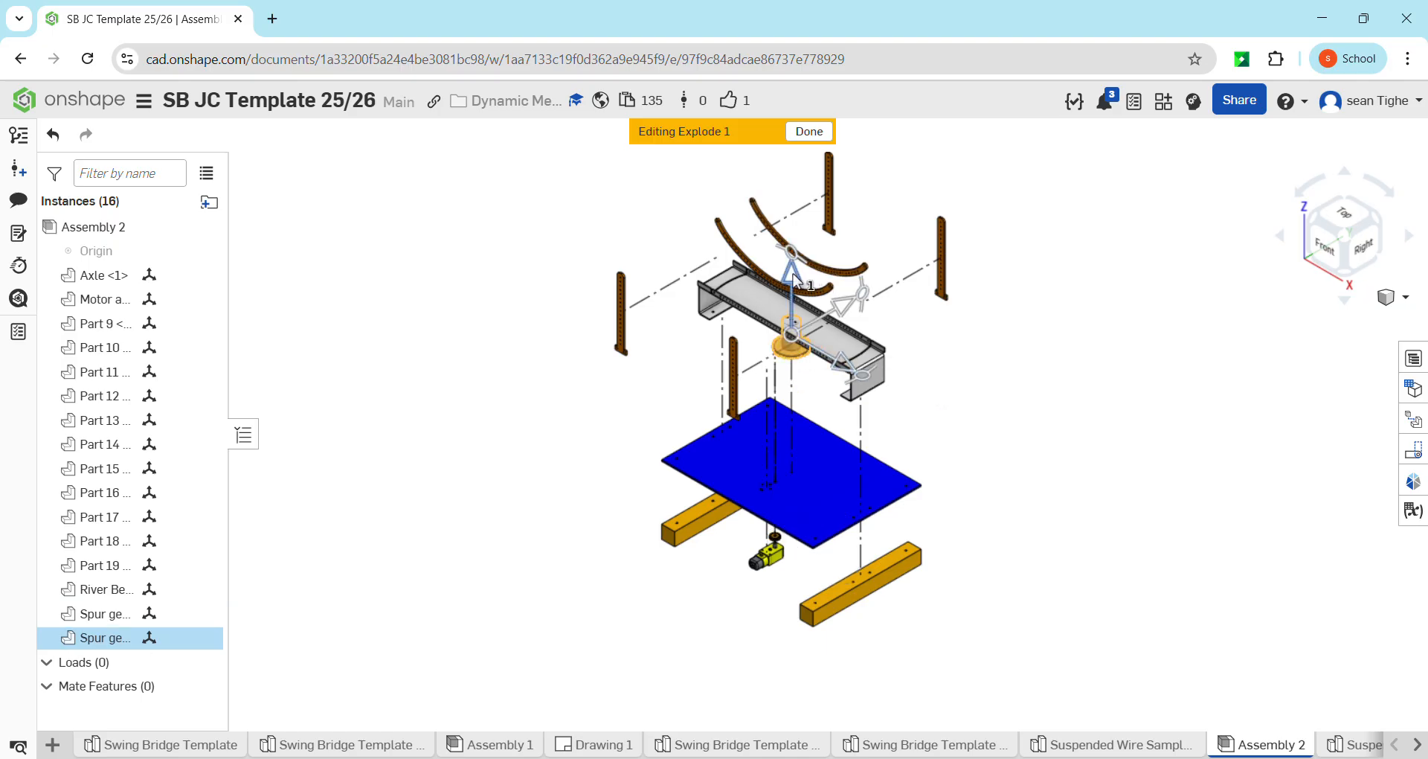
left_click_drag(793, 277, 791, 310)
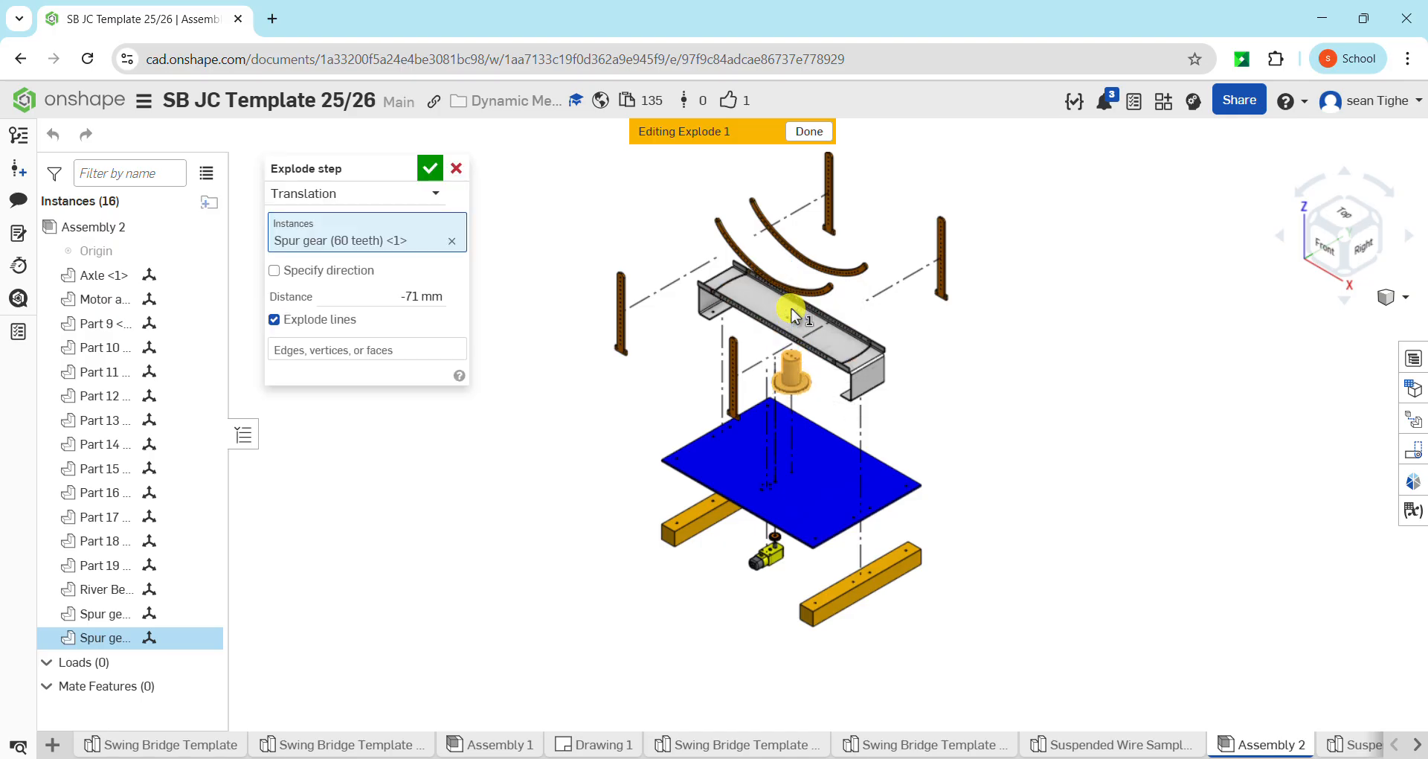
left_click(433, 163)
scroll(830, 315, "up", 2)
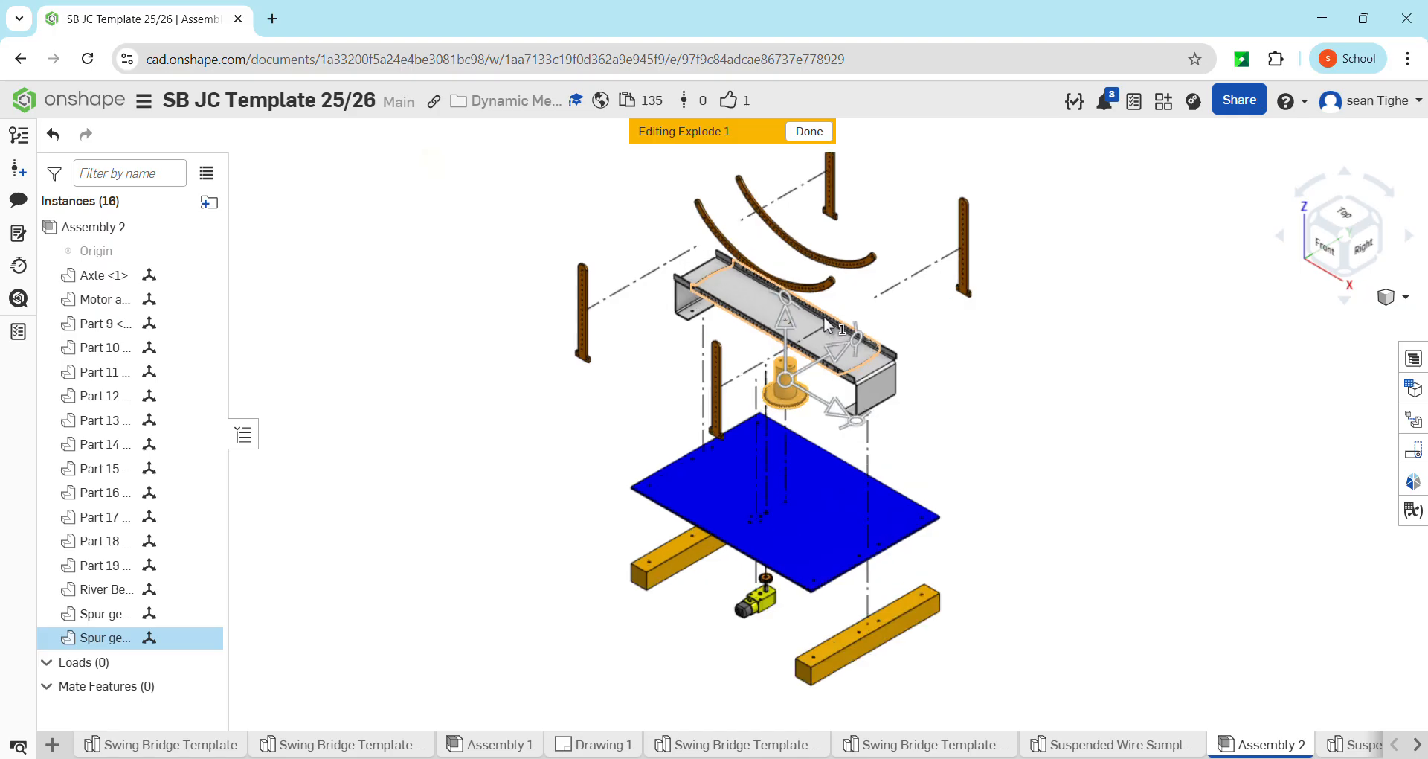
left_click(1056, 371)
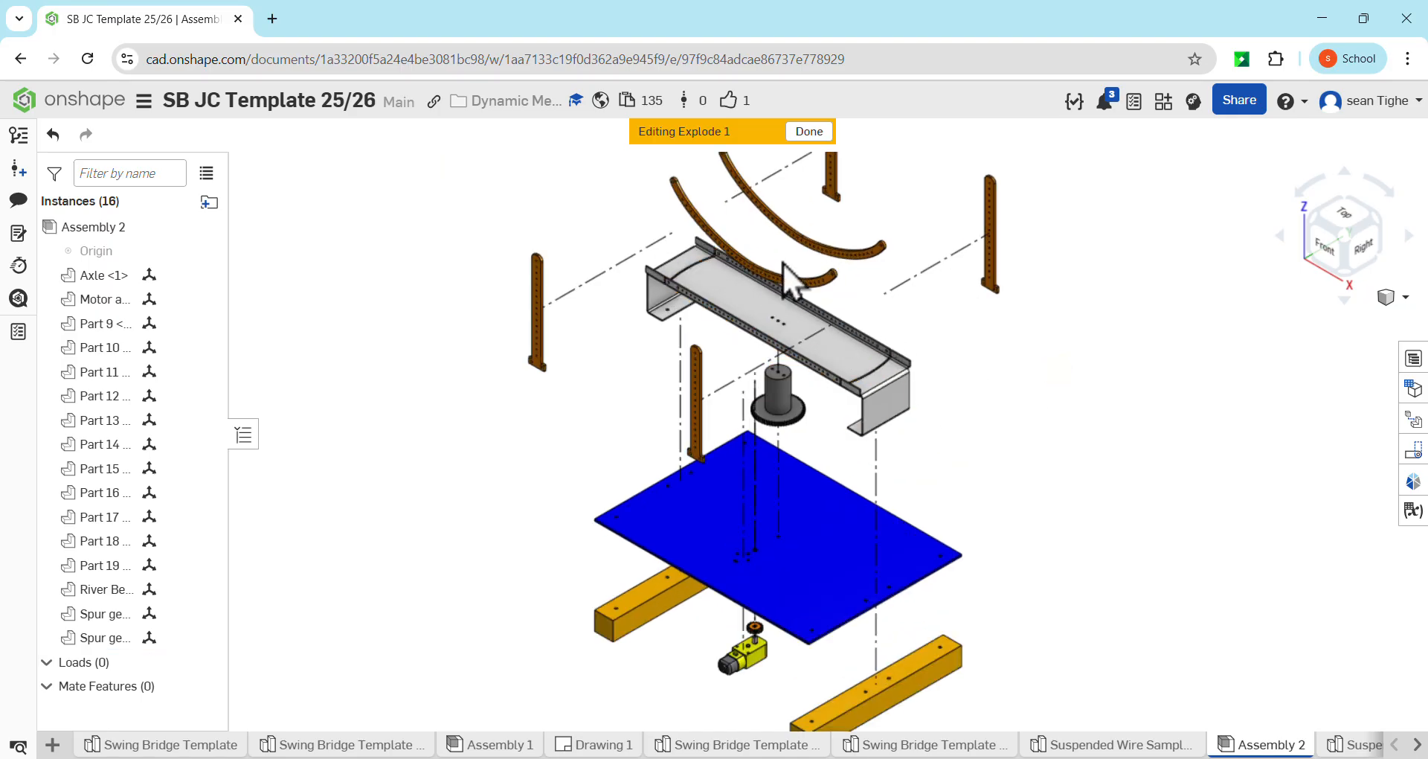
Explode the two deck end supports, Part 9 and Part 10, together about 82 mm downward and clear the selection
left_click(892, 407)
left_click(674, 303)
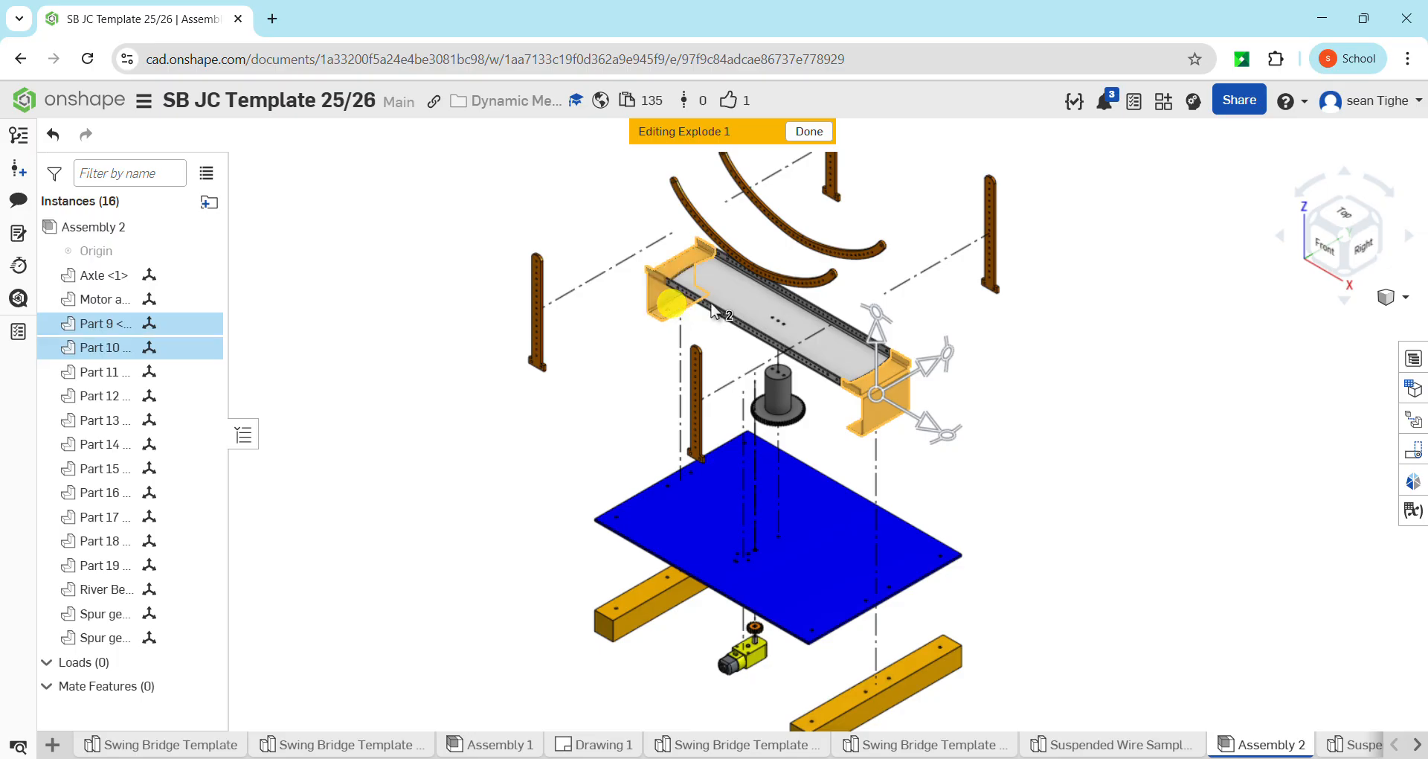
scroll(749, 186, "down", 3)
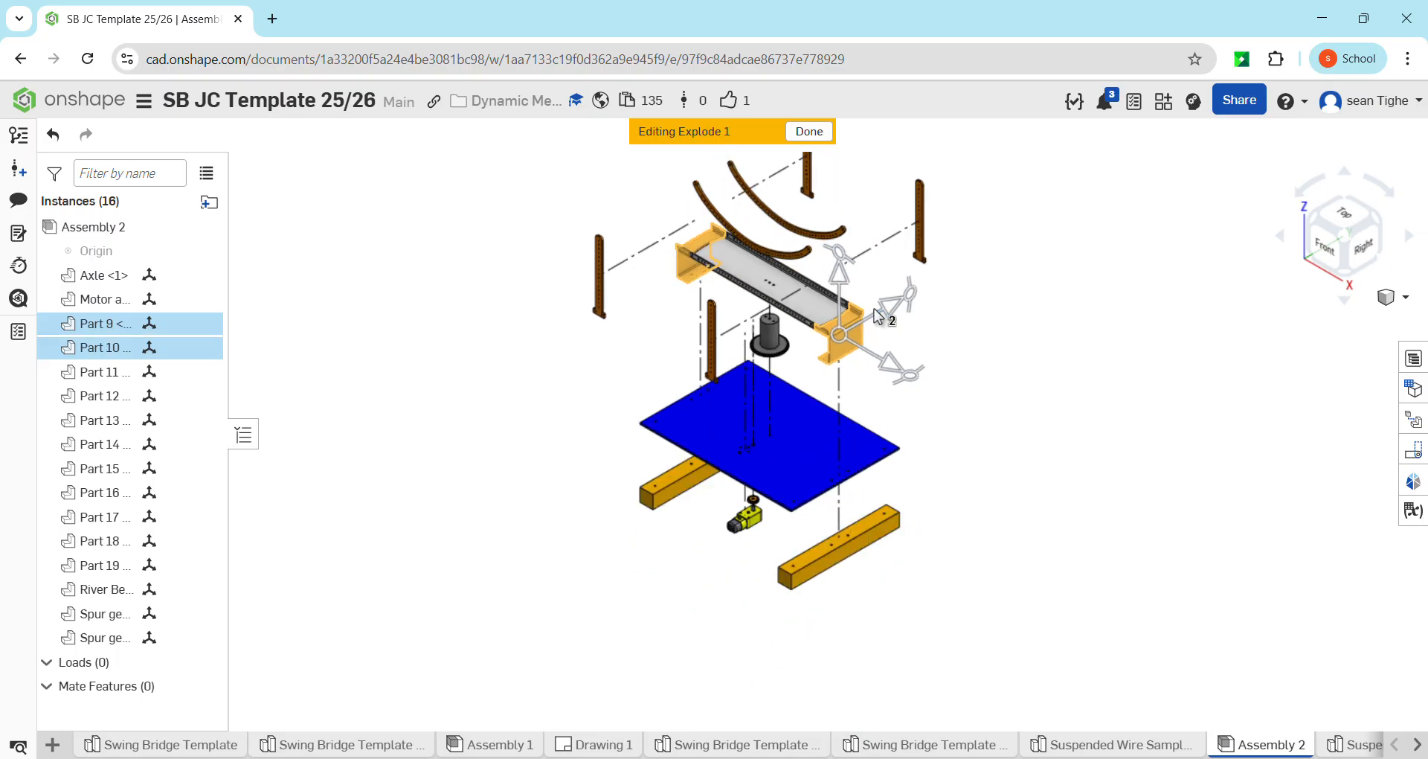
left_click_drag(840, 274, 858, 322)
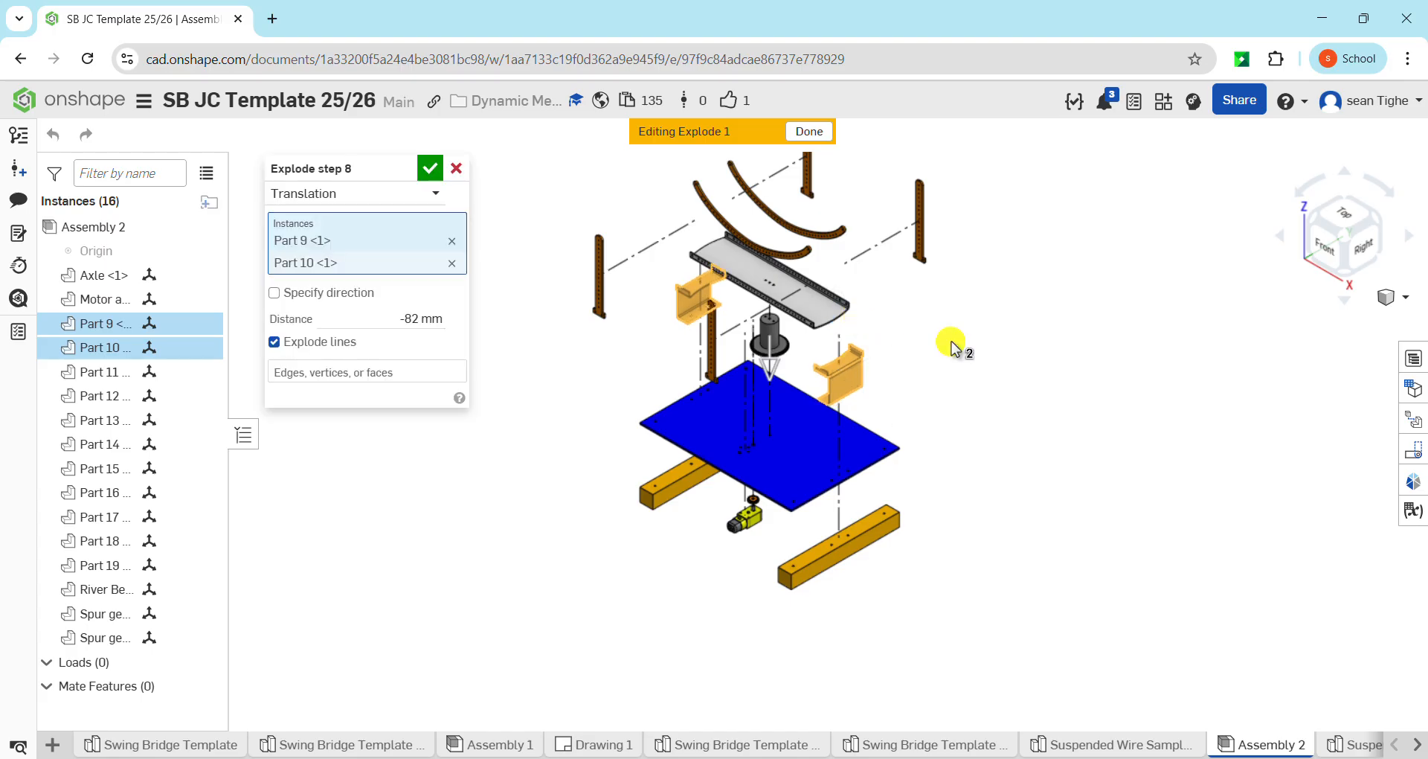
left_click(434, 170)
scroll(863, 273, "down", 3)
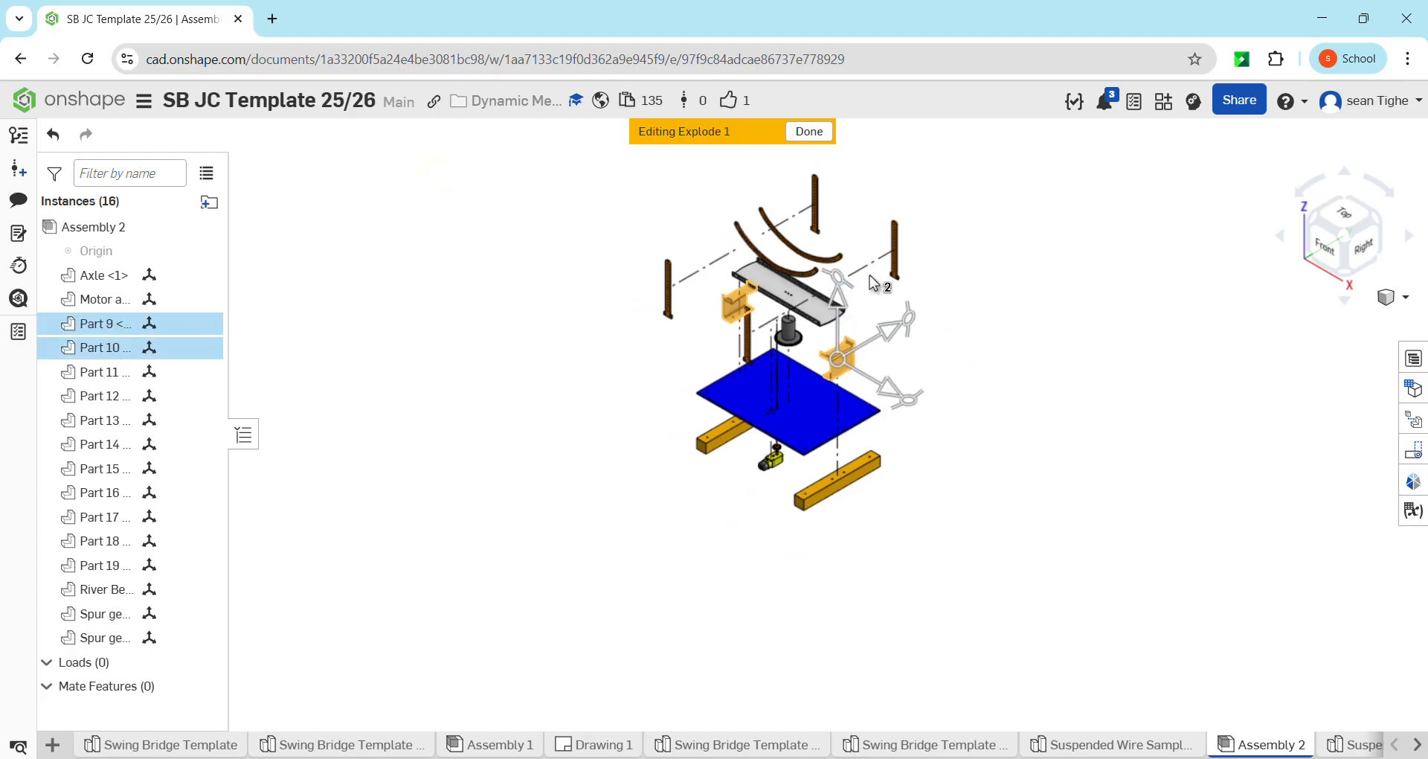
middle_click_drag(874, 282, 818, 417)
left_click(926, 400)
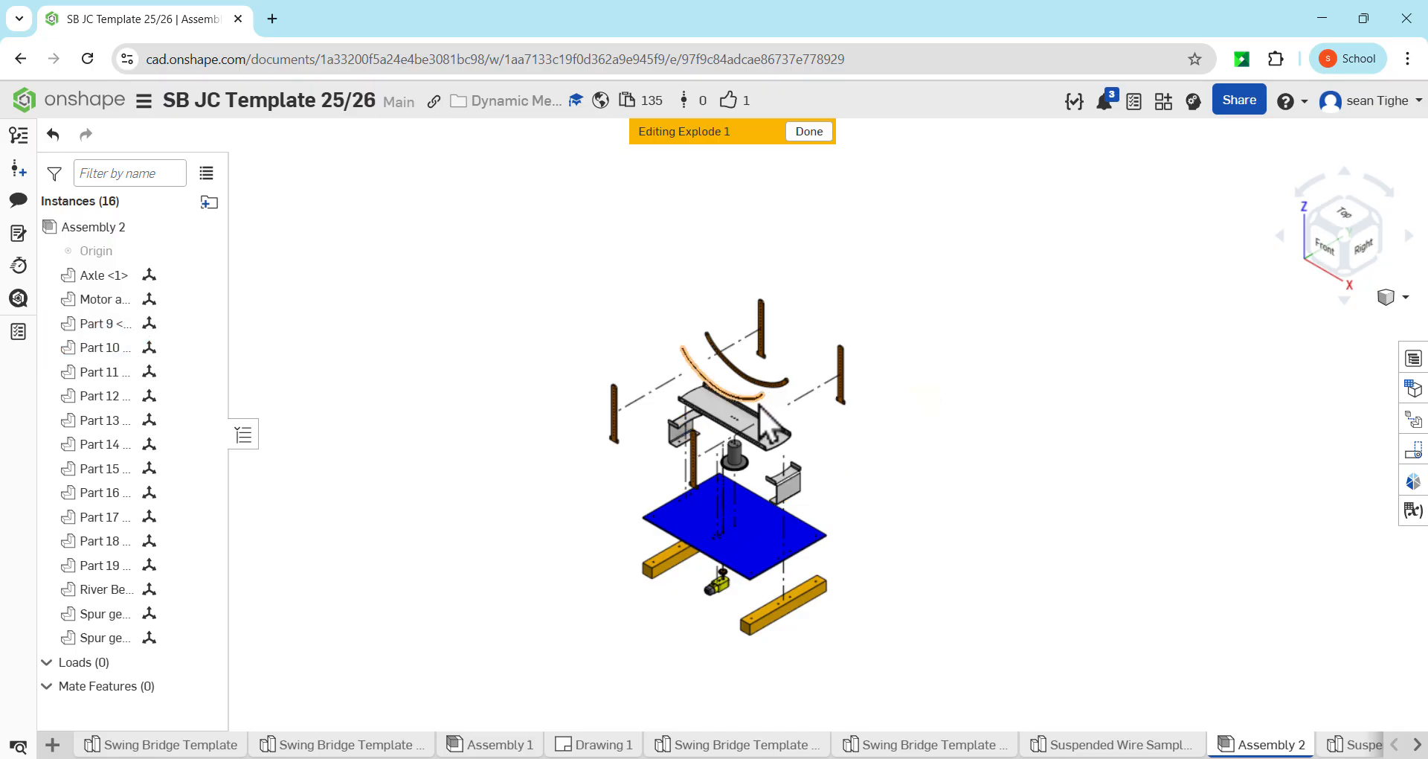
Finish editing the Explode 1 view with none of the curved suspension pieces selected
scroll(761, 406, "up", 3)
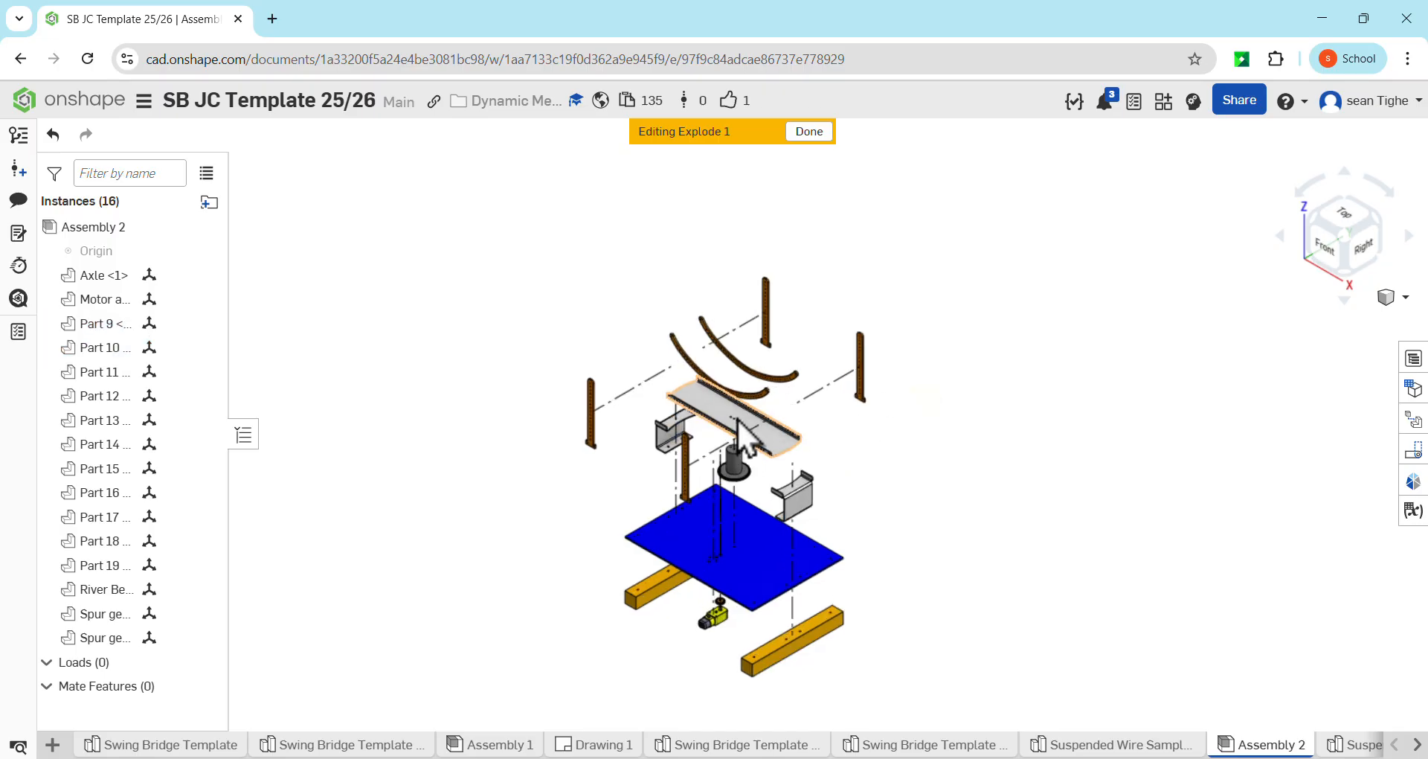
left_click(709, 376)
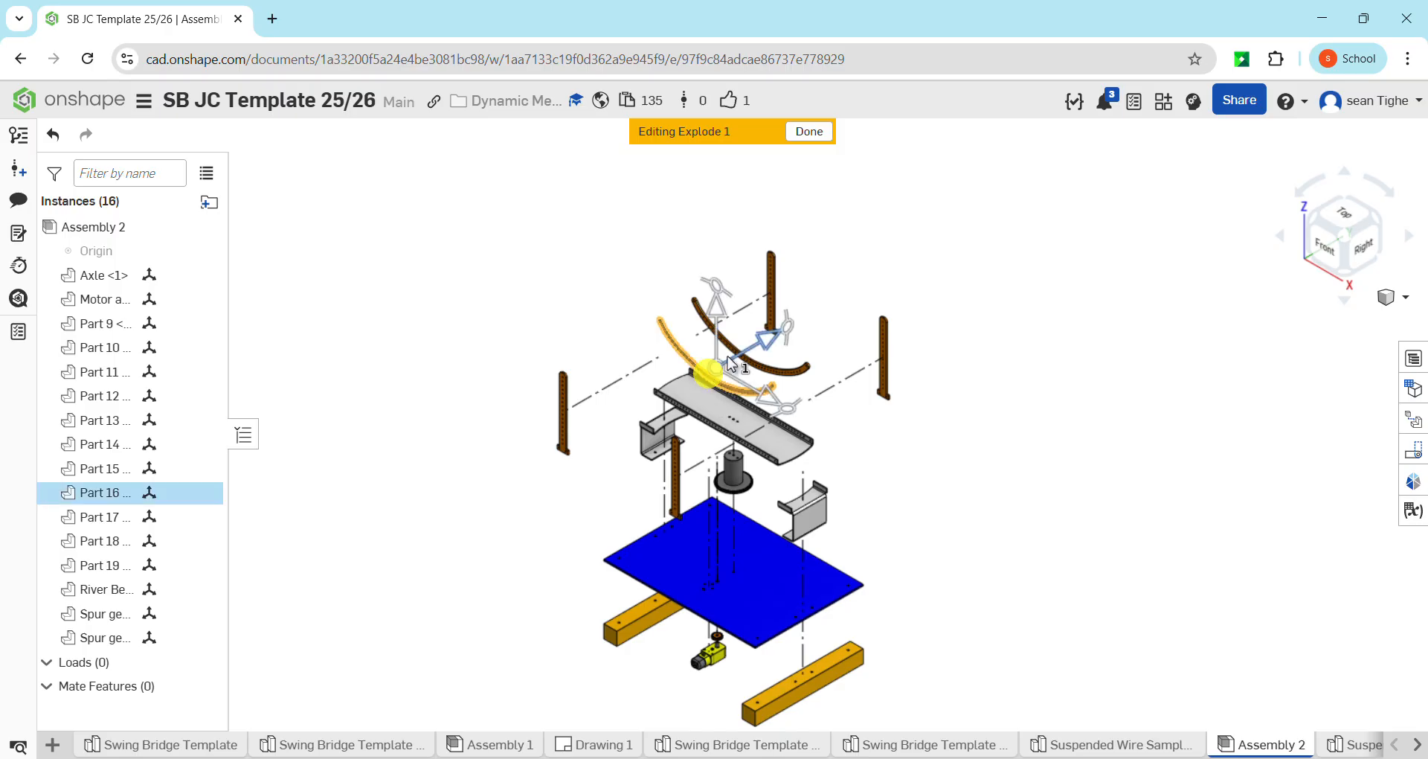
left_click(1031, 477)
middle_click_drag(844, 449, 814, 420)
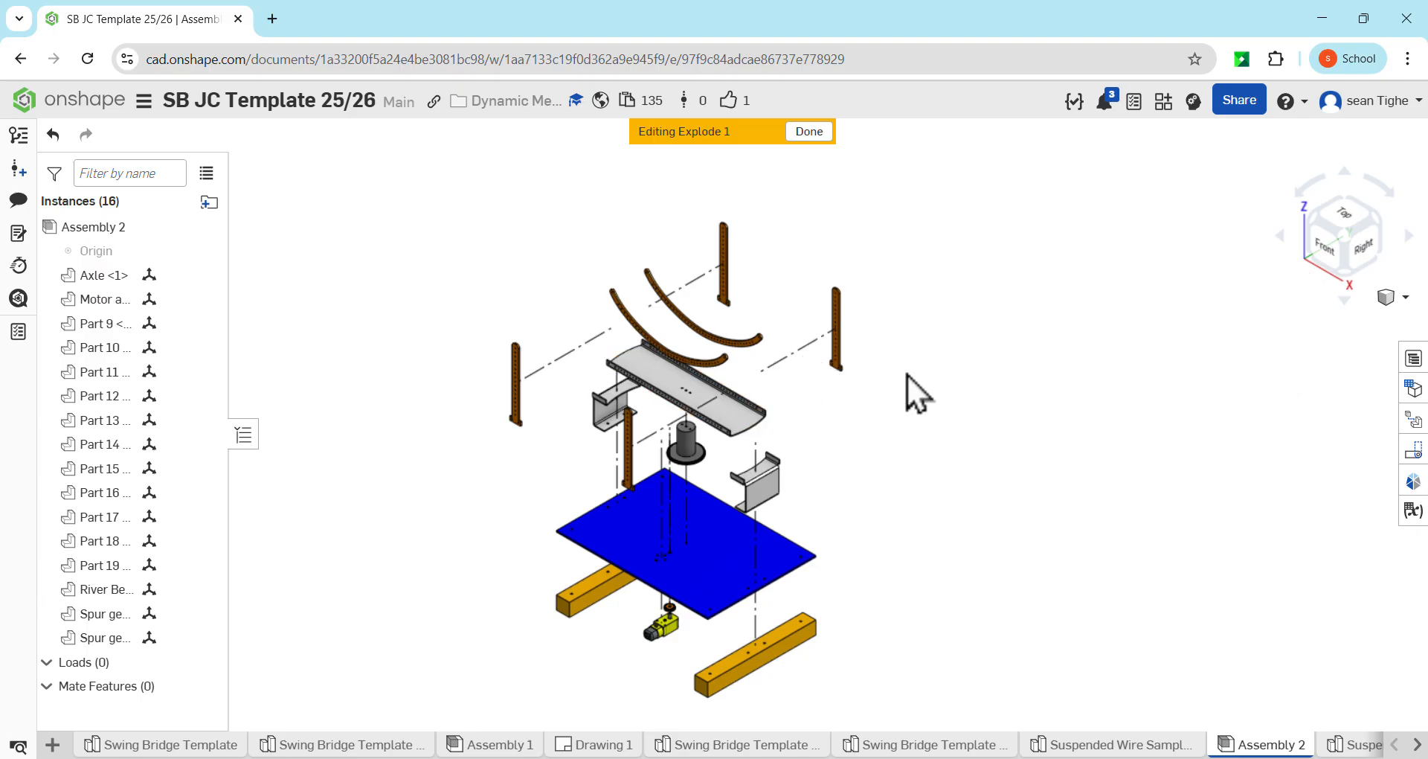
left_click(807, 128)
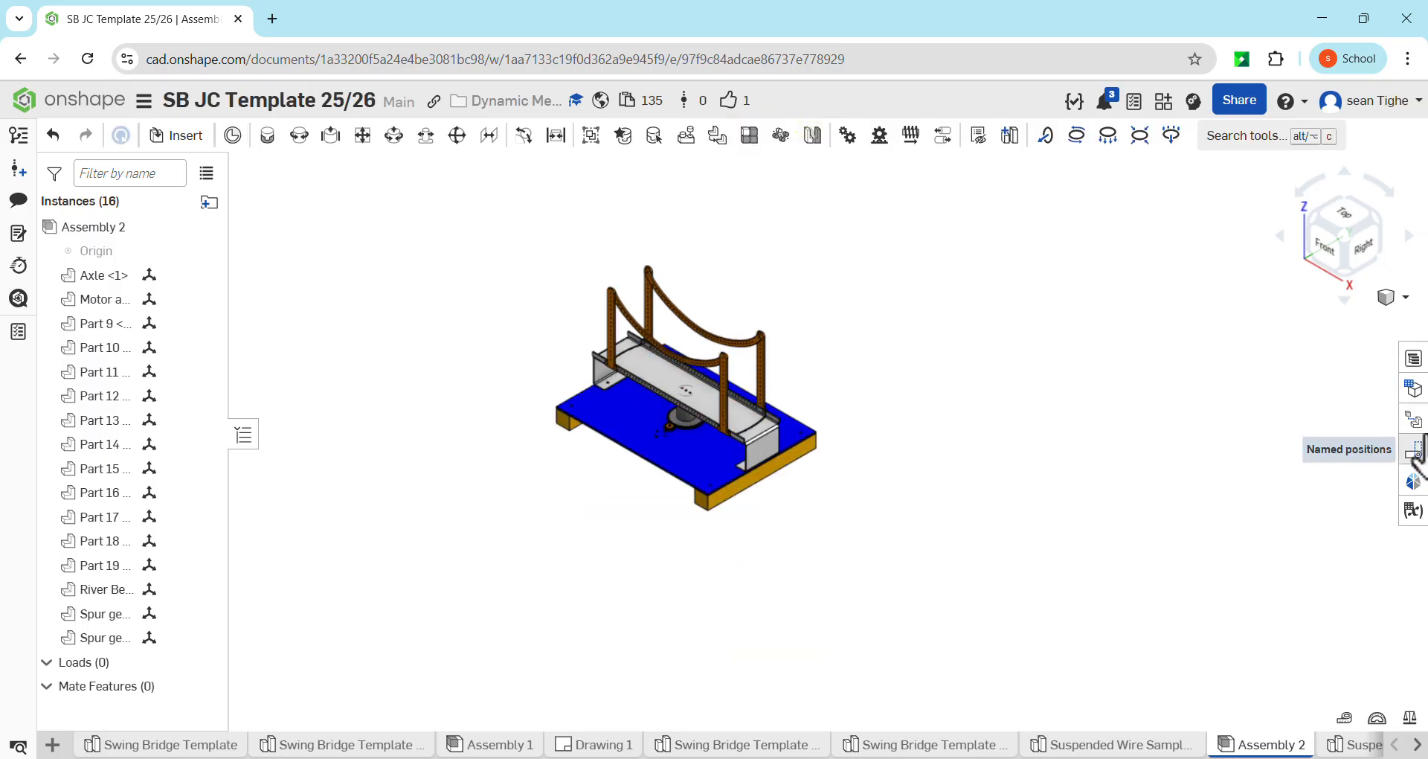
Reopen Explode 1 and review its build-up by rolling back to the first explode step and forward through the last
left_click(1414, 420)
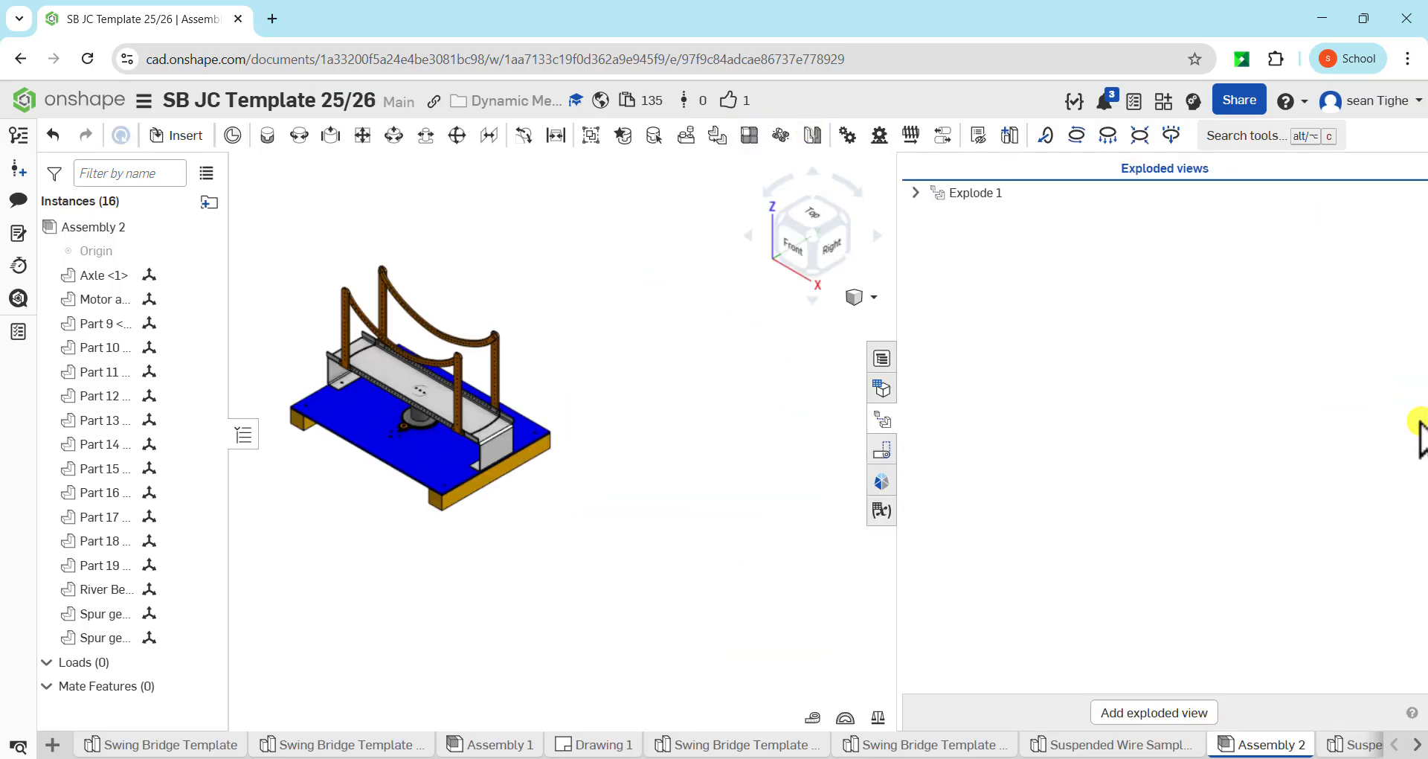
double_click(1011, 202)
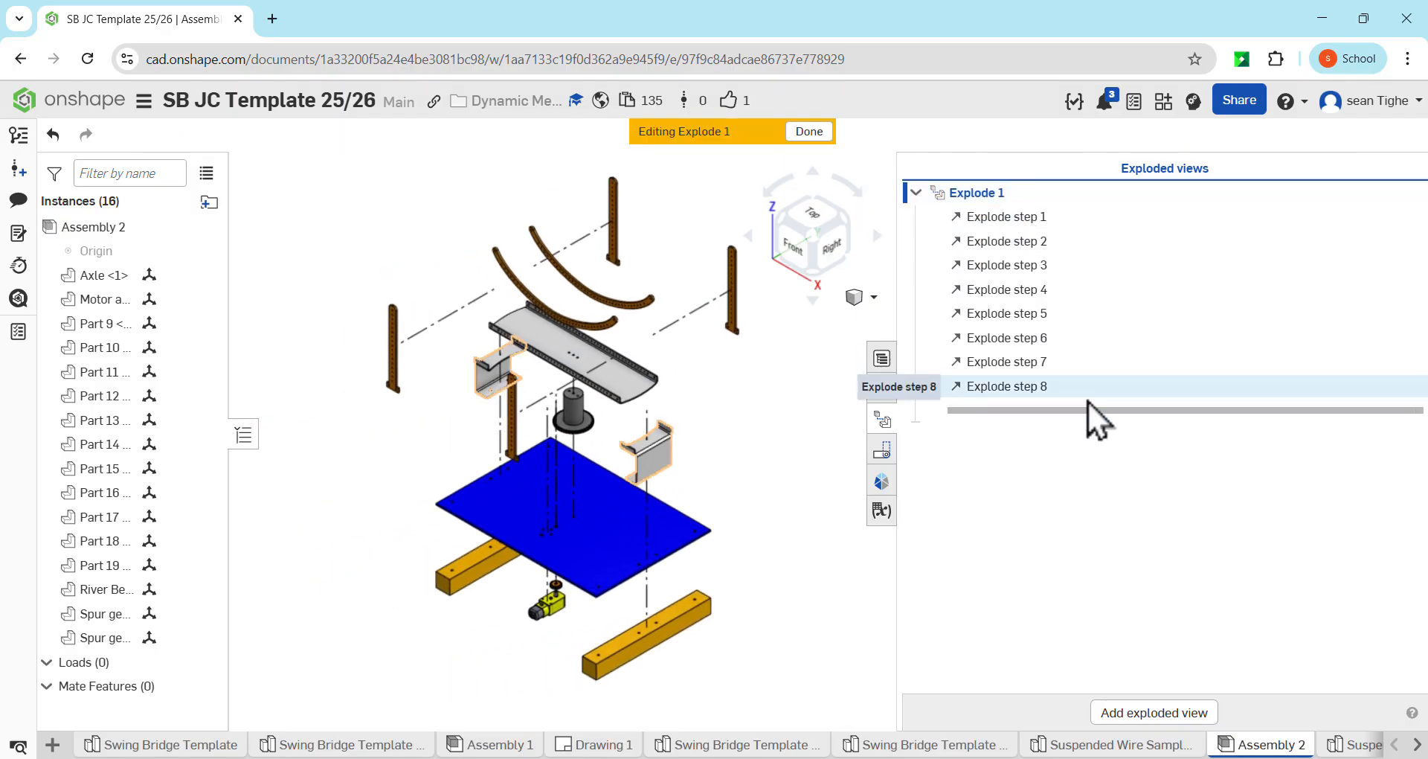
left_click_drag(1113, 412, 1078, 230)
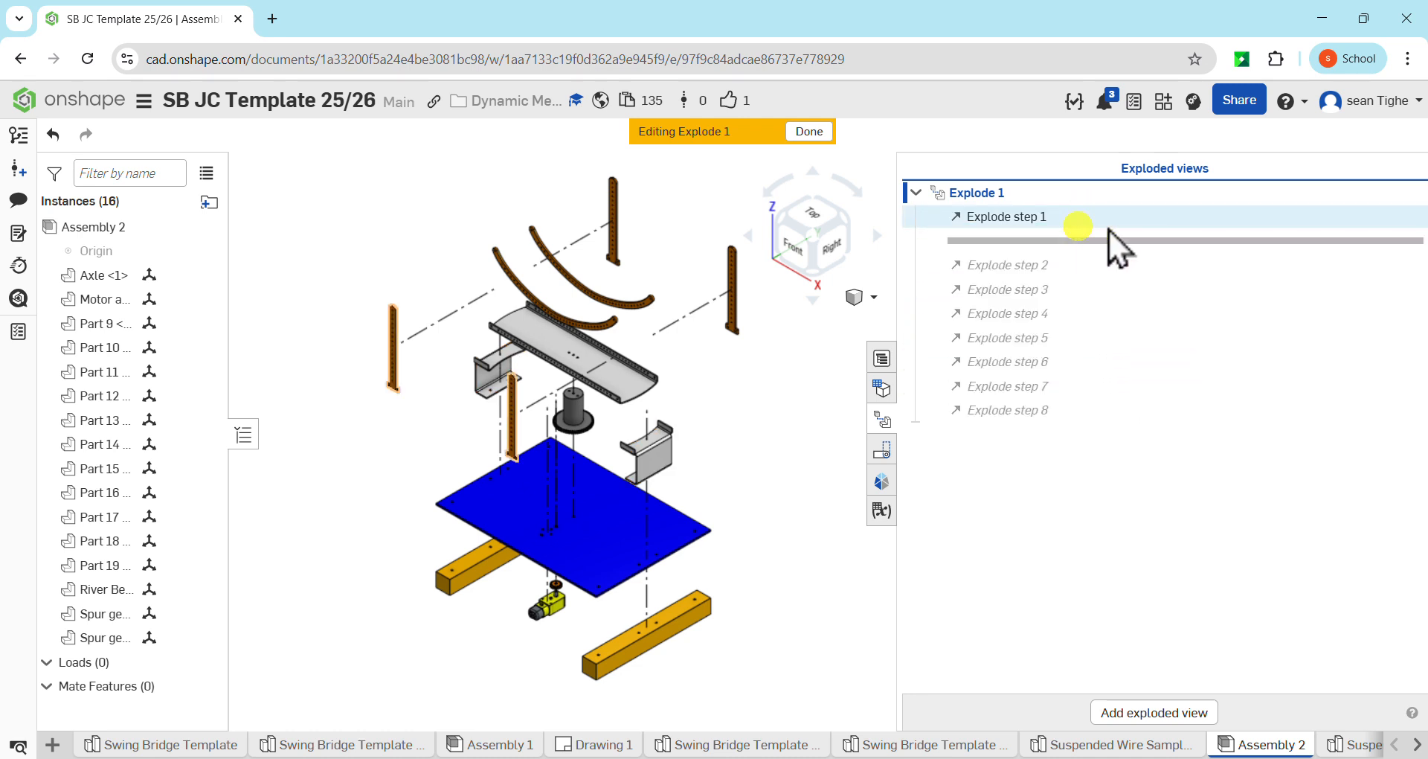
left_click(1113, 270)
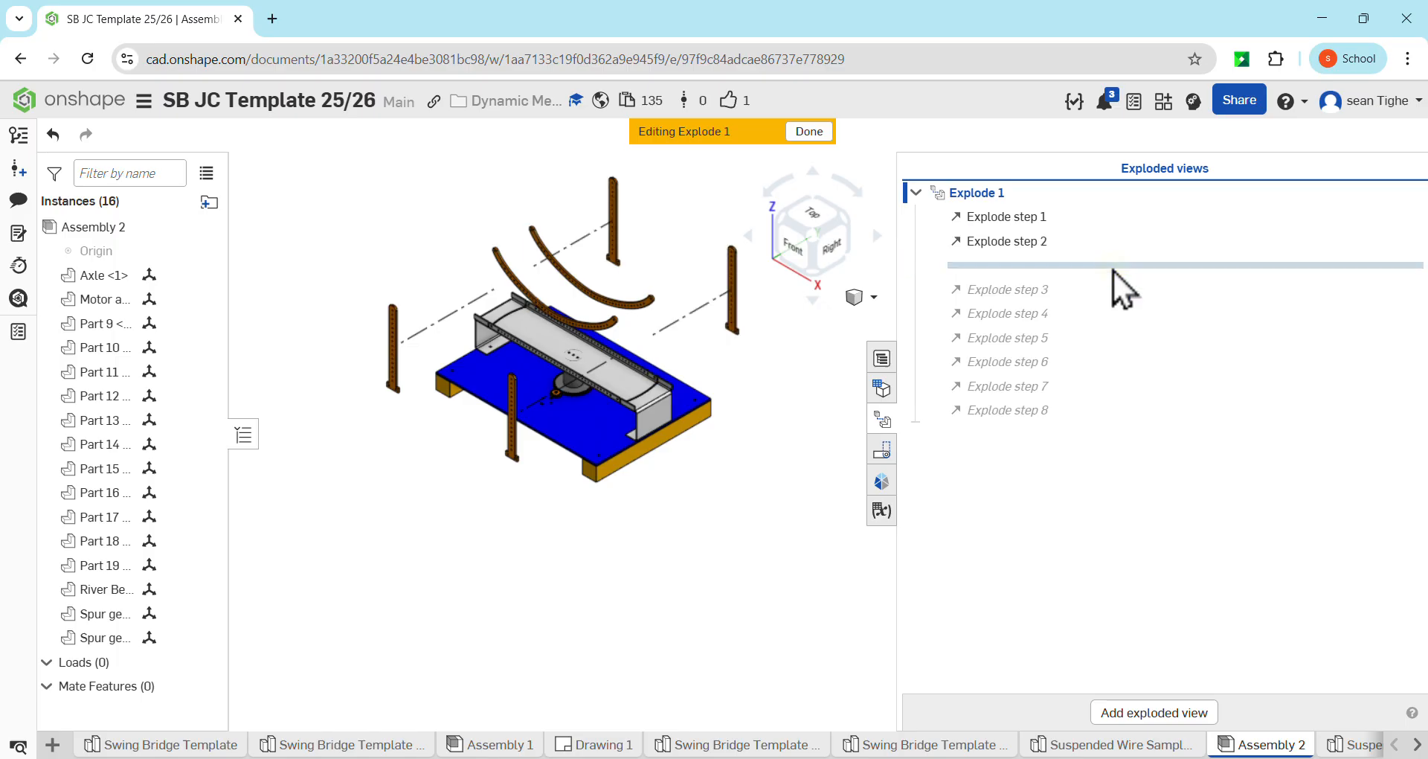
left_click_drag(1113, 270, 1110, 451)
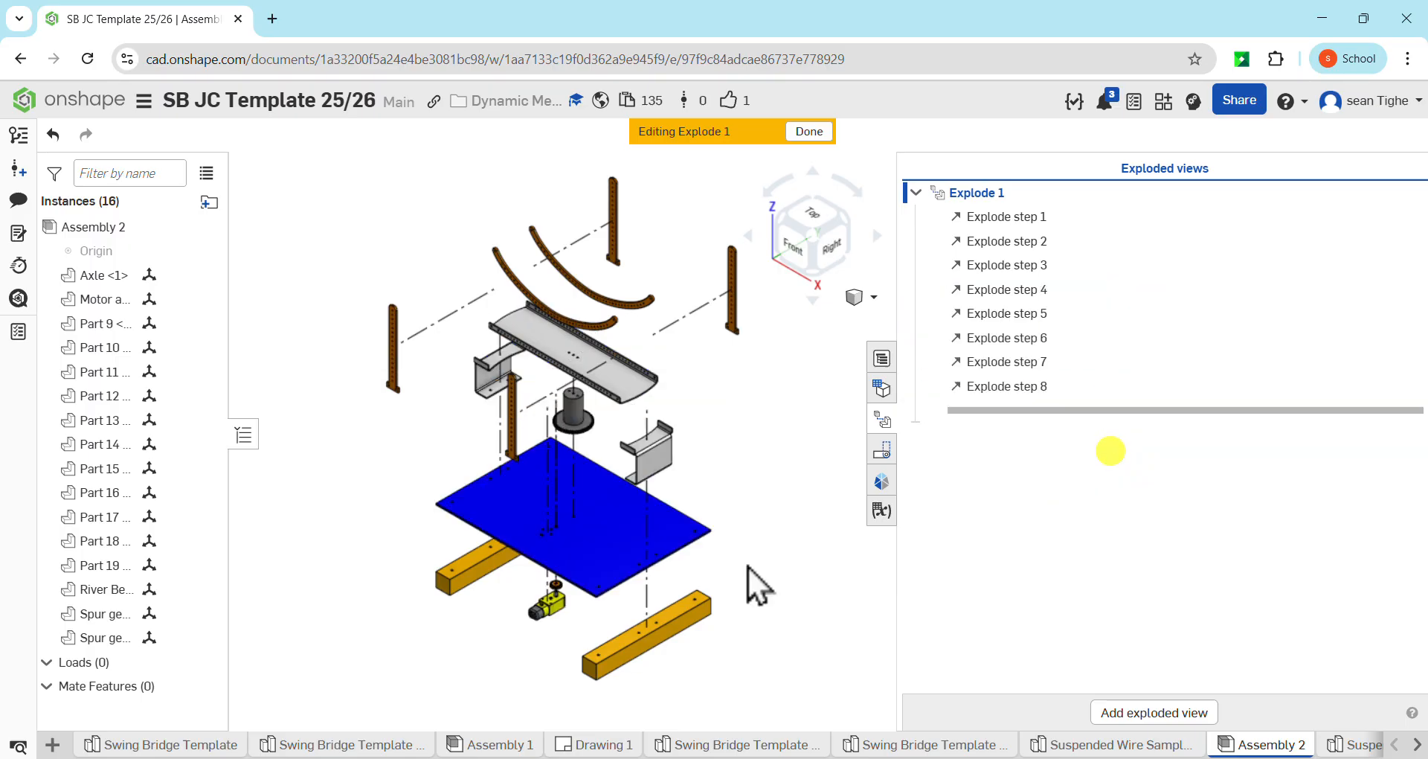
Check the settings of Explode step 4 for the river bed, accept them, and hide the exploded views list
double_click(1051, 291)
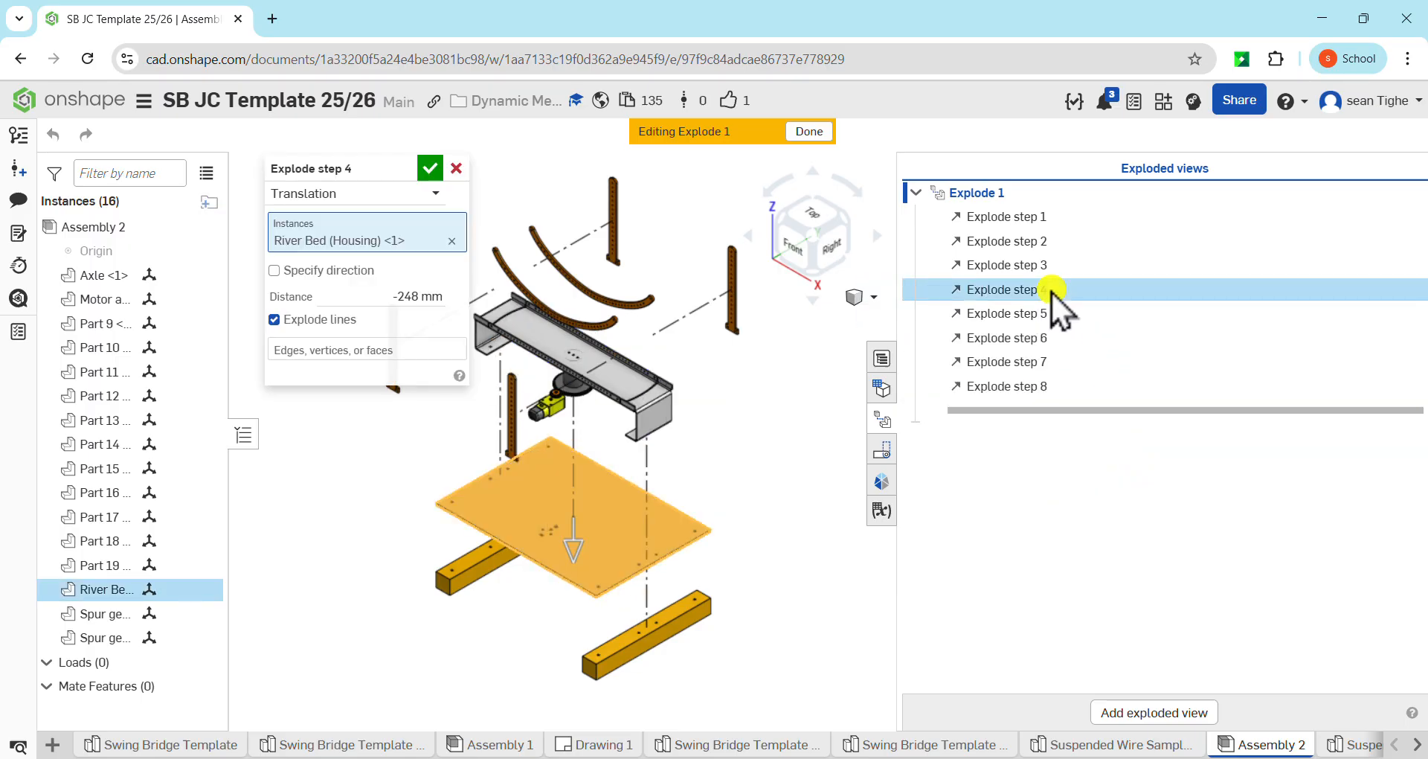
left_click(430, 168)
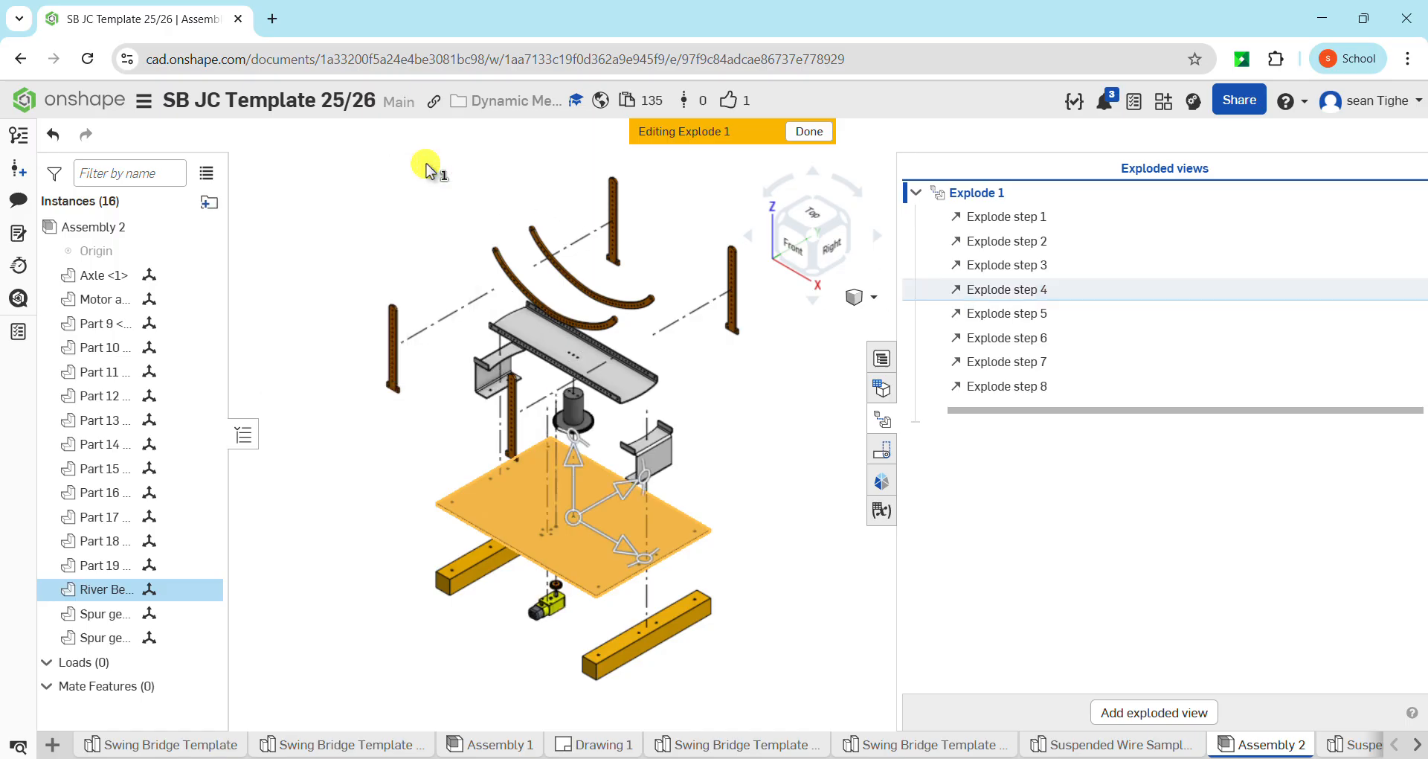
left_click(731, 417)
left_click(882, 420)
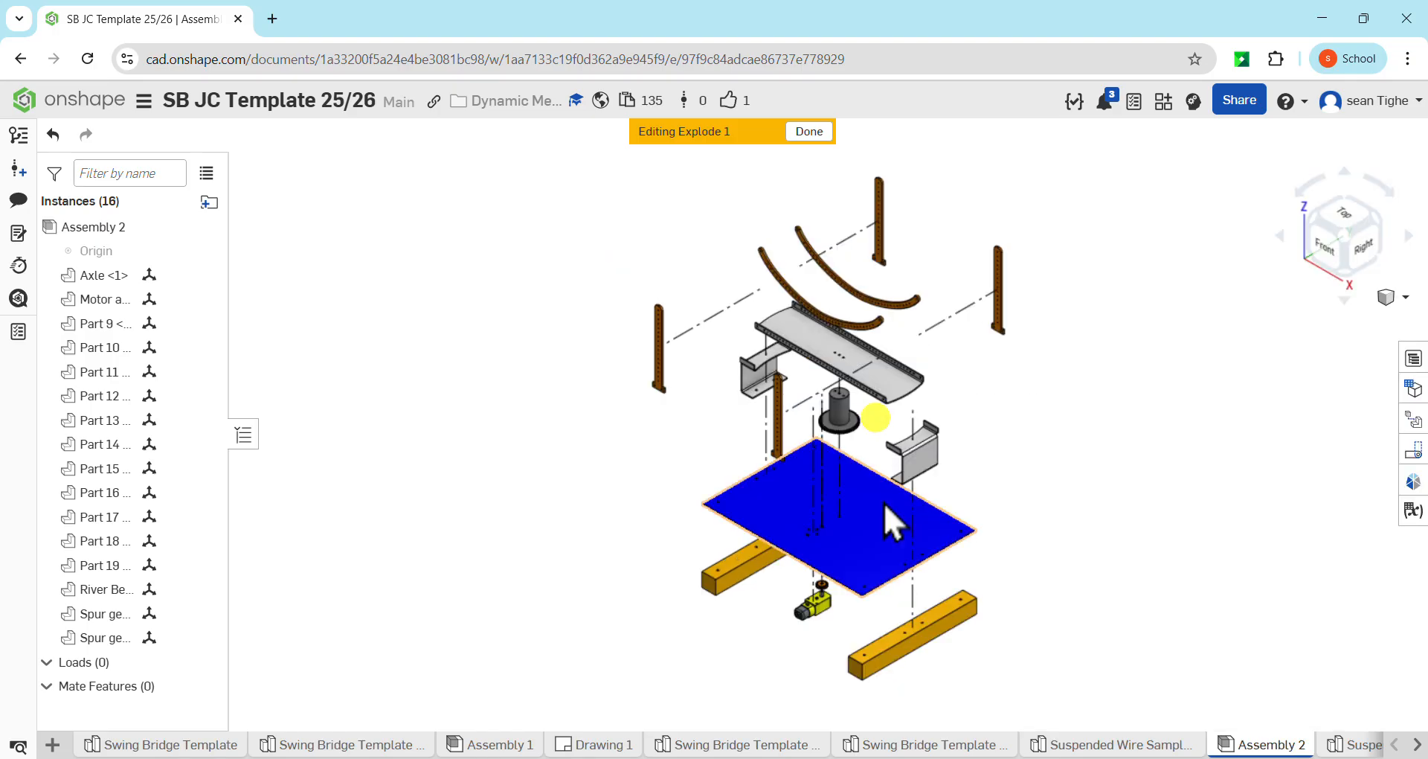
middle_click_drag(1058, 436, 940, 439)
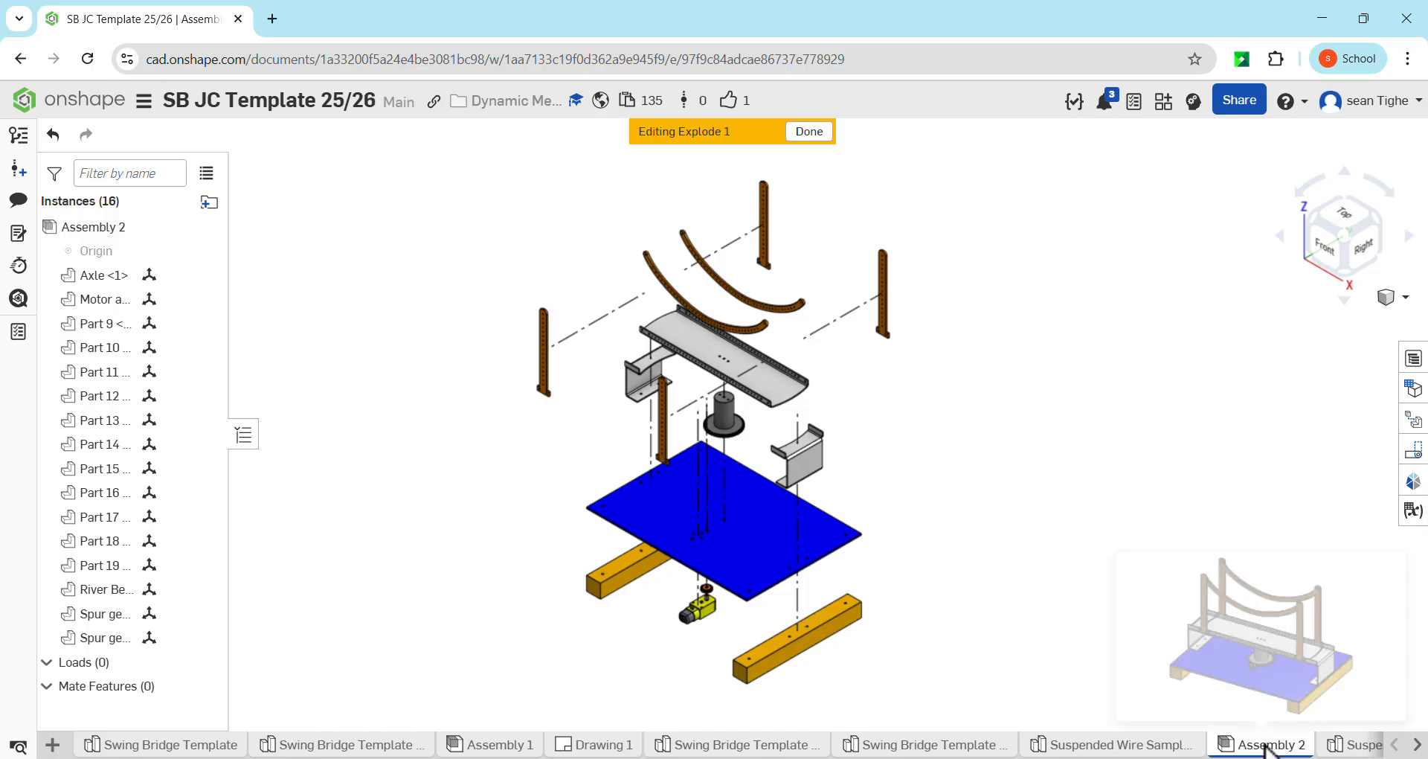
Create a new drawing from Onshape's ISO_A3.dwt template with no views
key("ctrl")
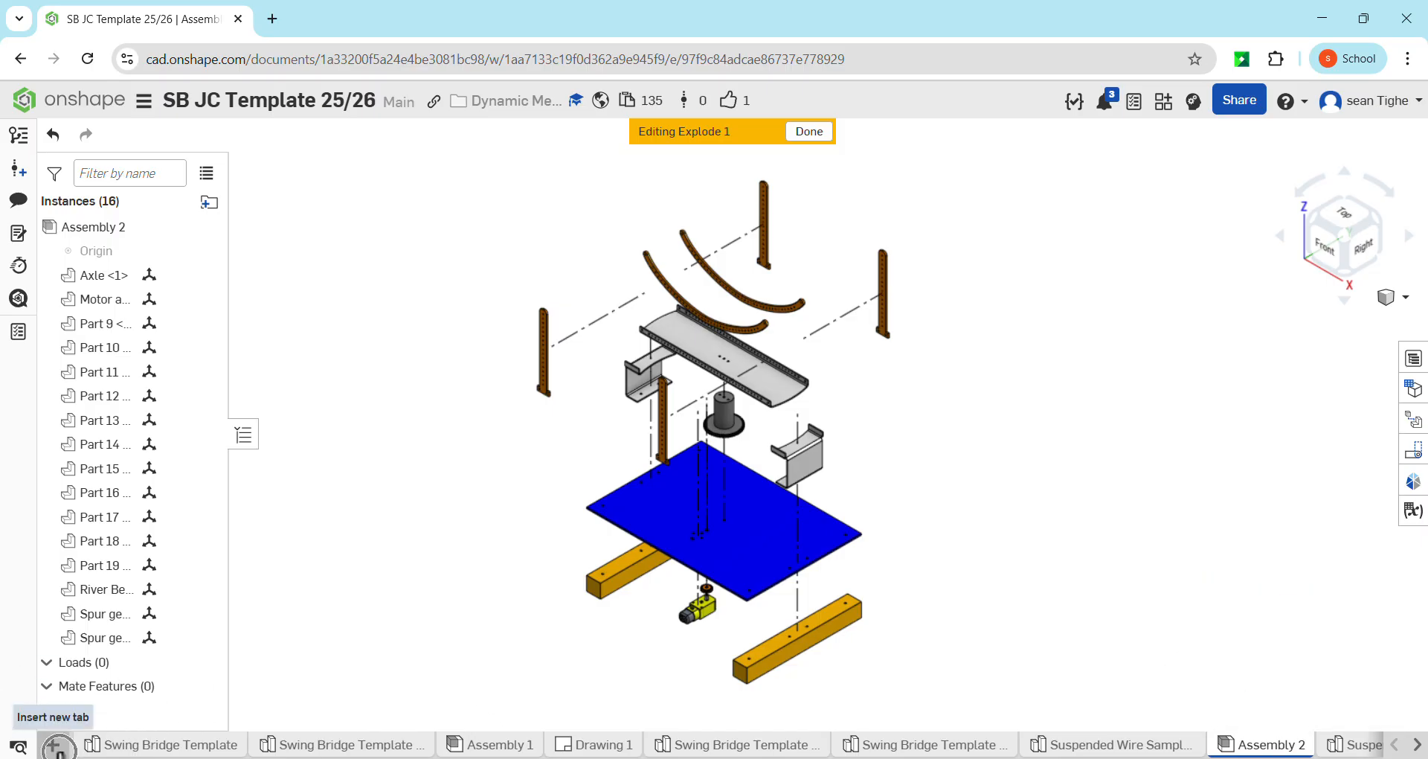
left_click(53, 744)
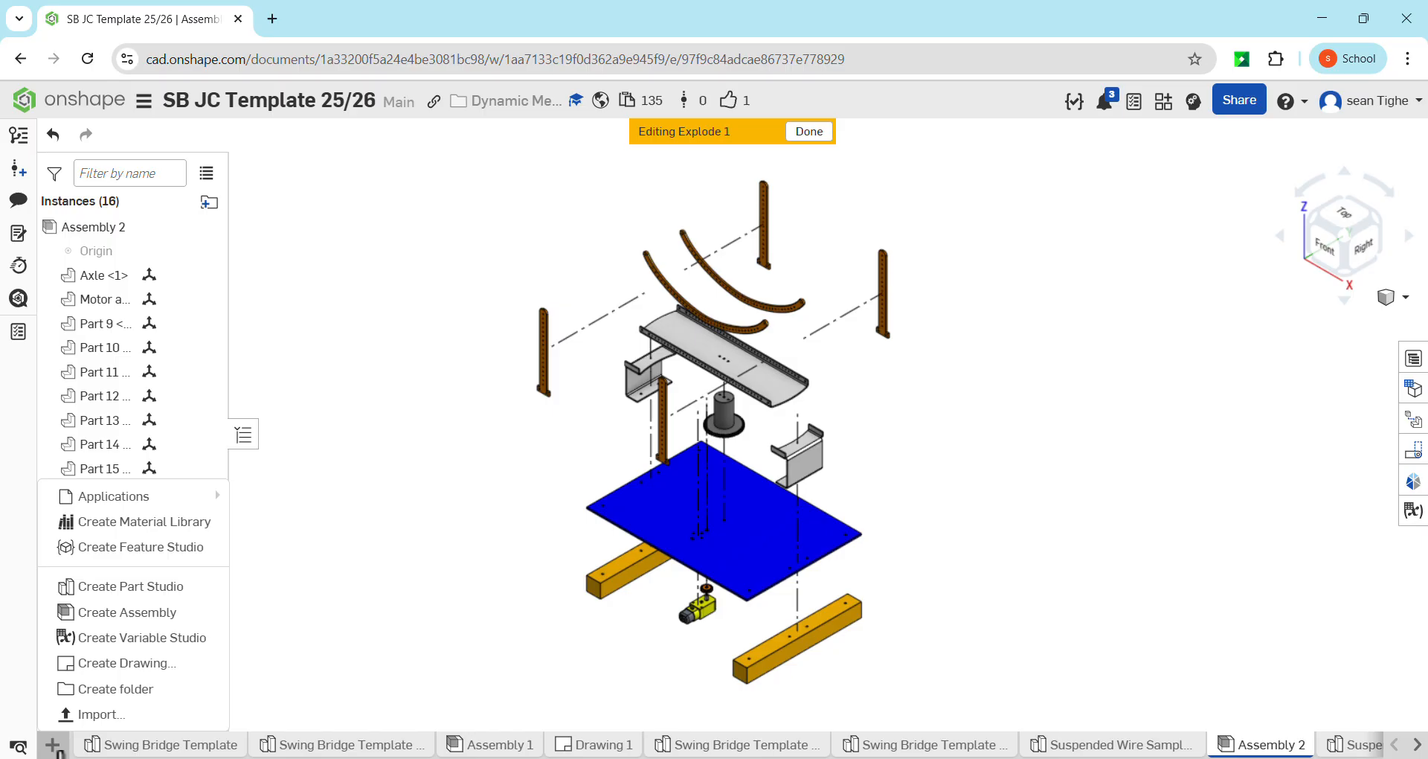
left_click(128, 661)
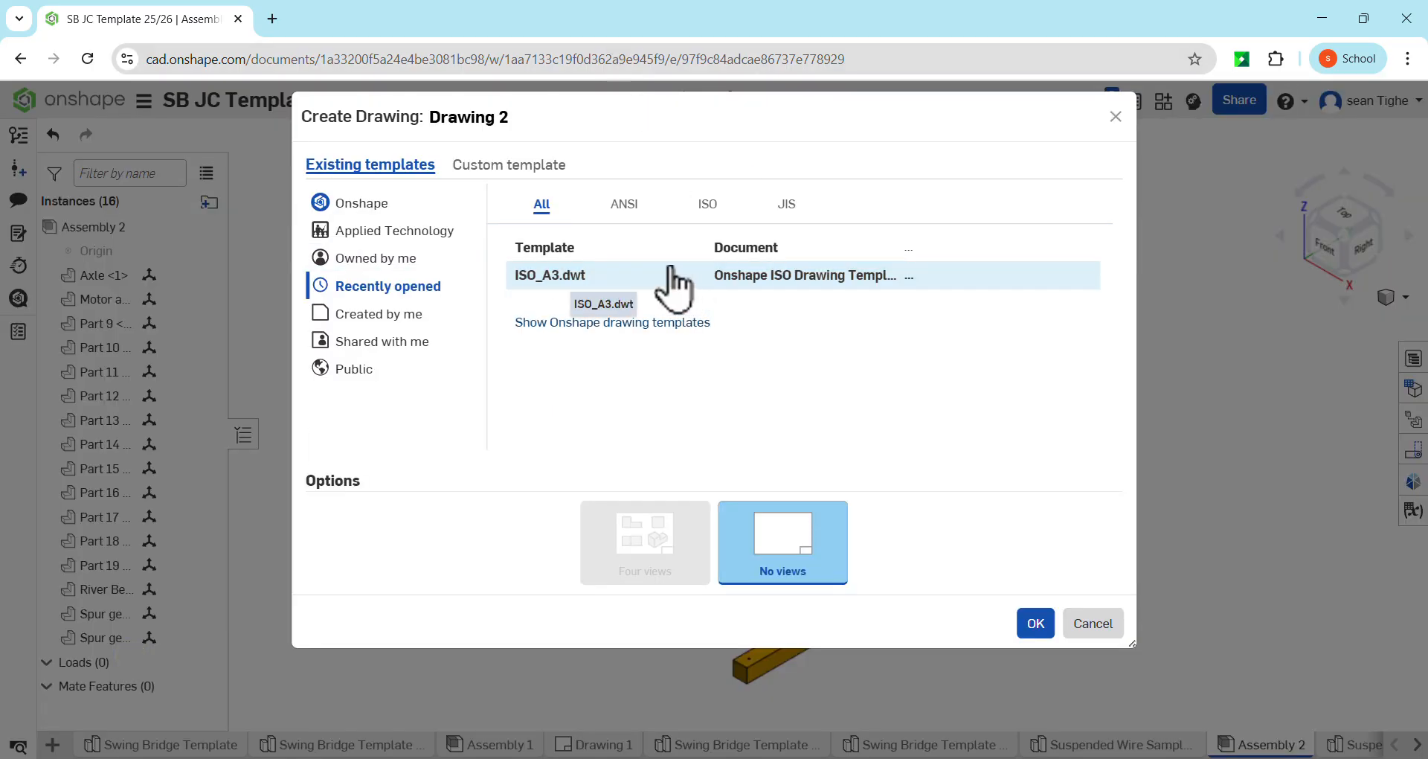
left_click(672, 273)
left_click(709, 210)
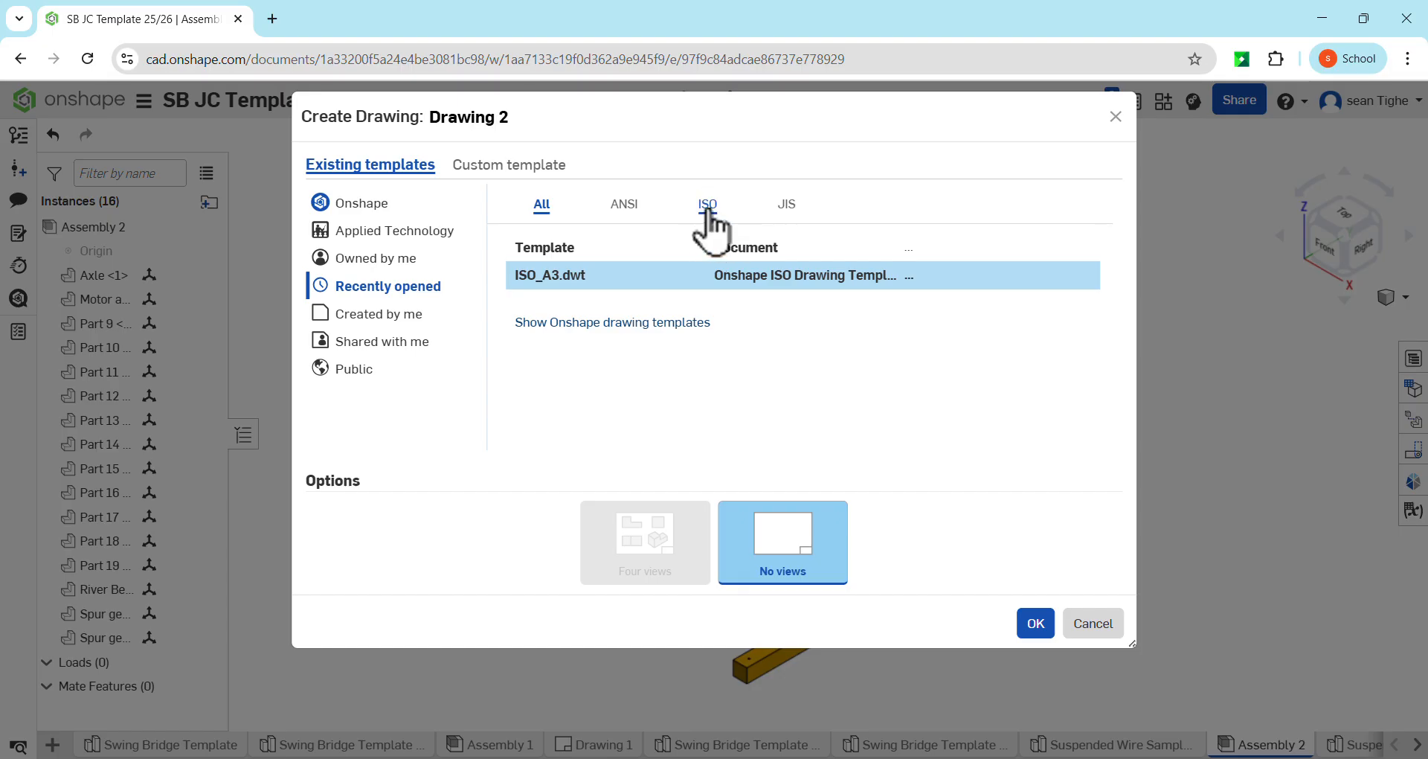
left_click(707, 204)
left_click(646, 323)
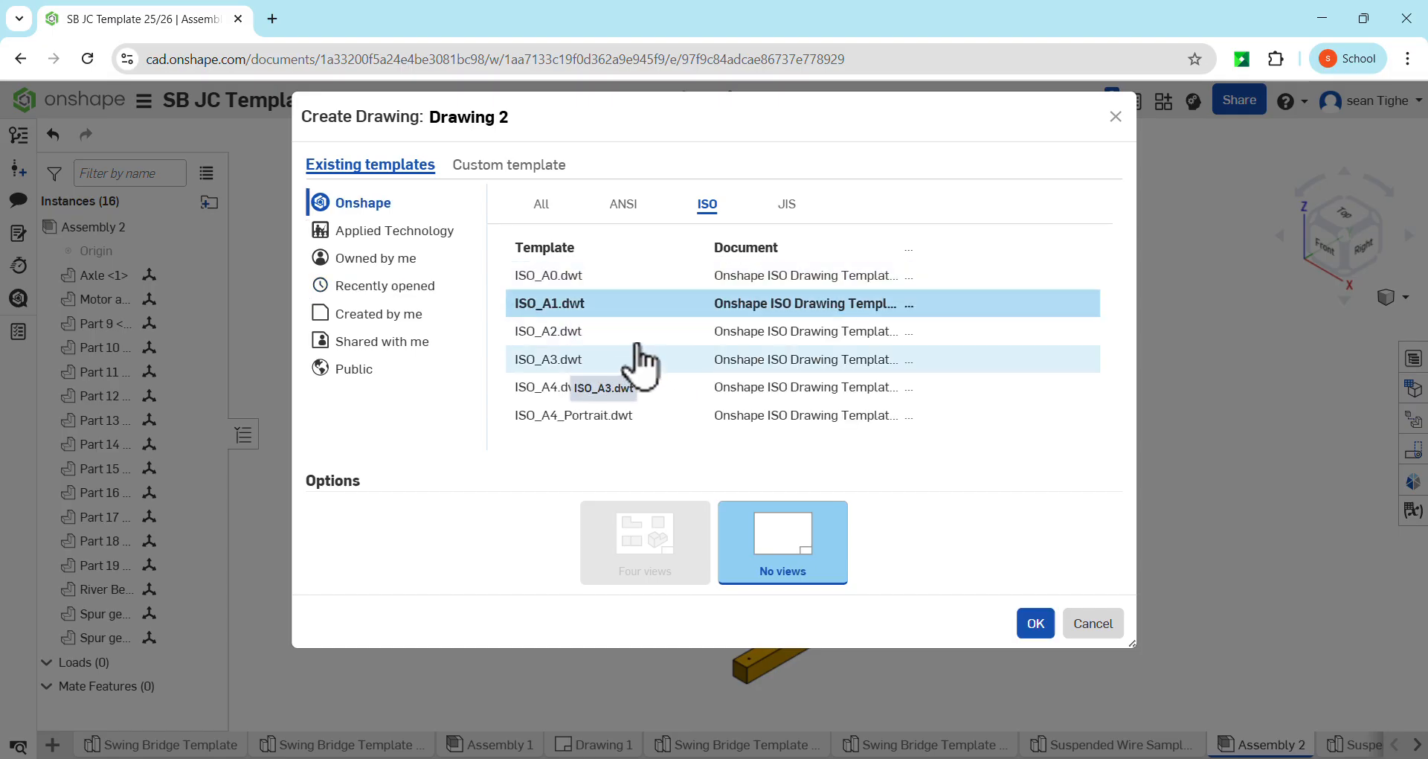
left_click(552, 360)
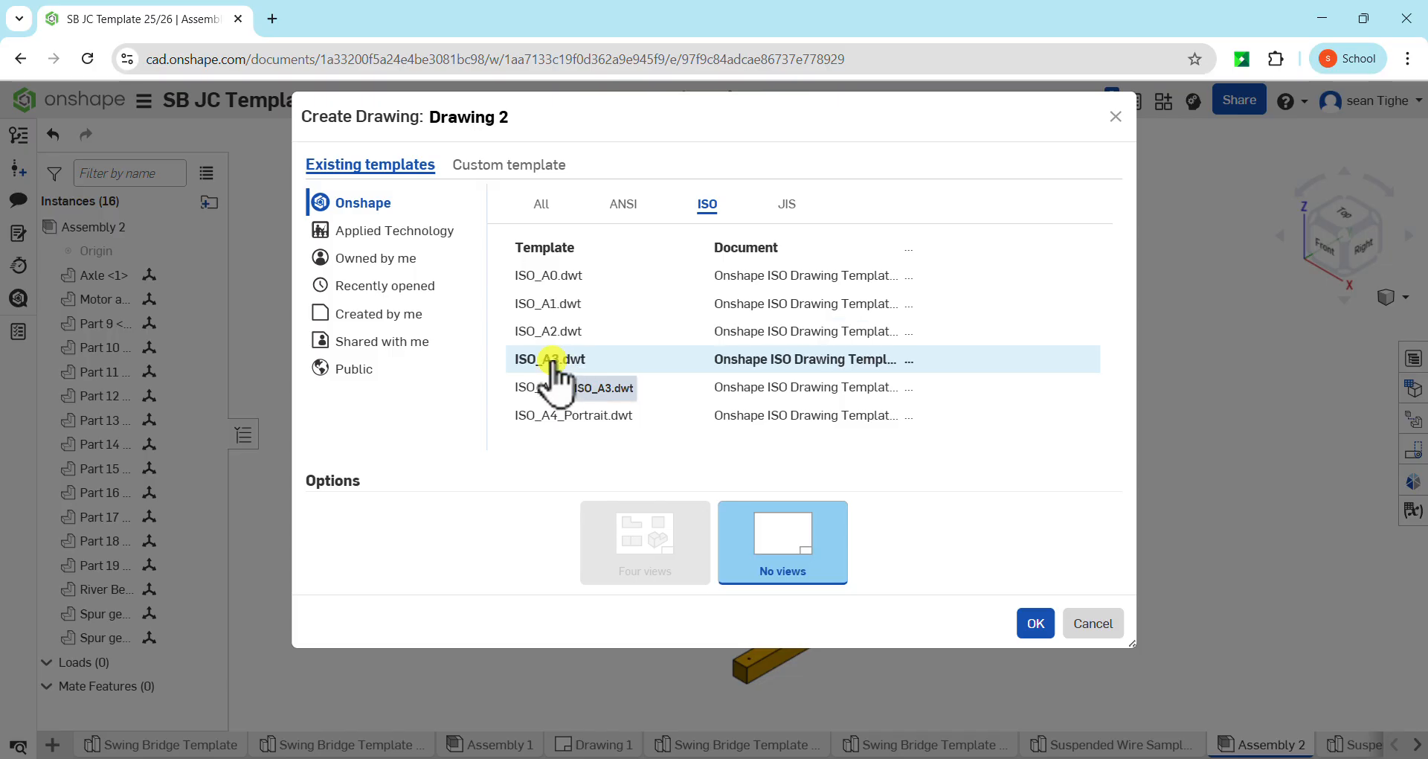
left_click(792, 558)
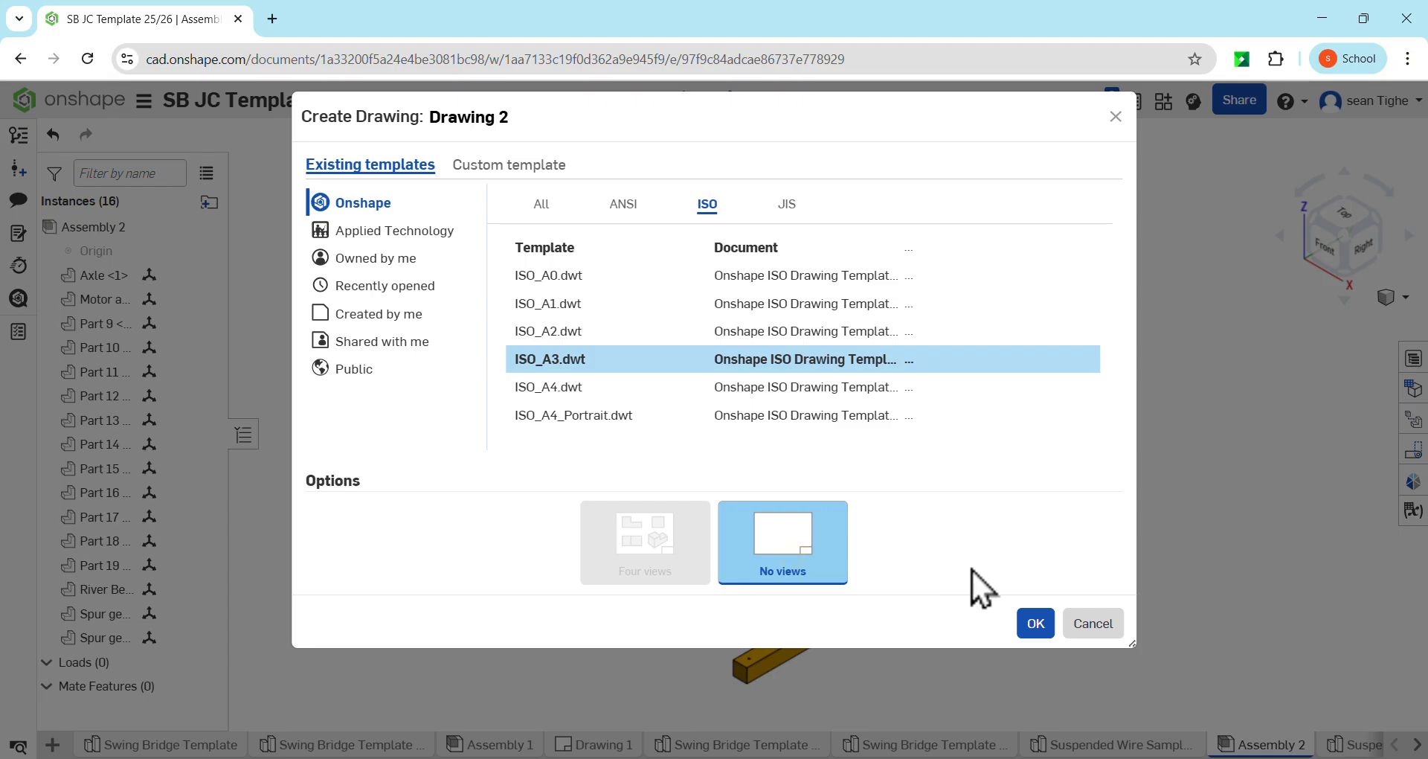
left_click(1041, 627)
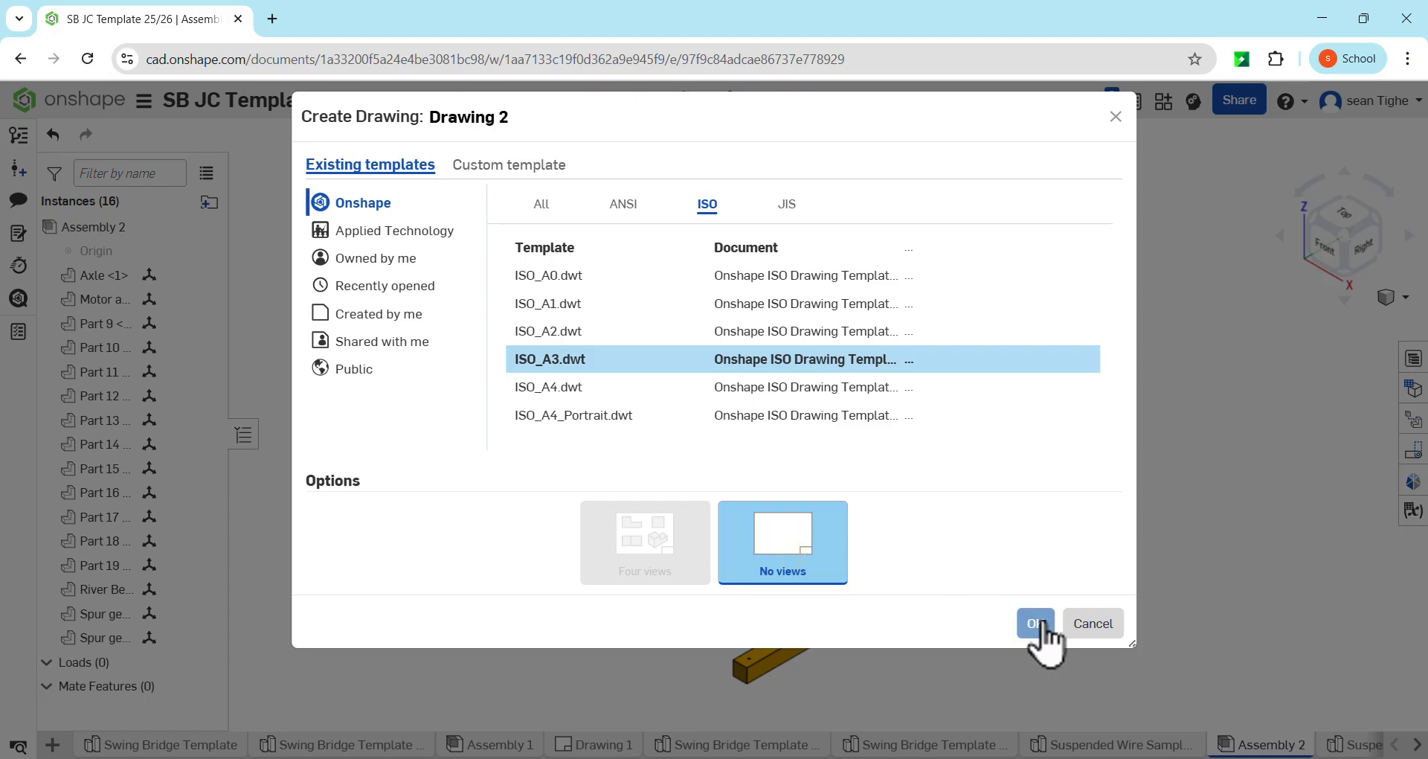
left_click(1042, 625)
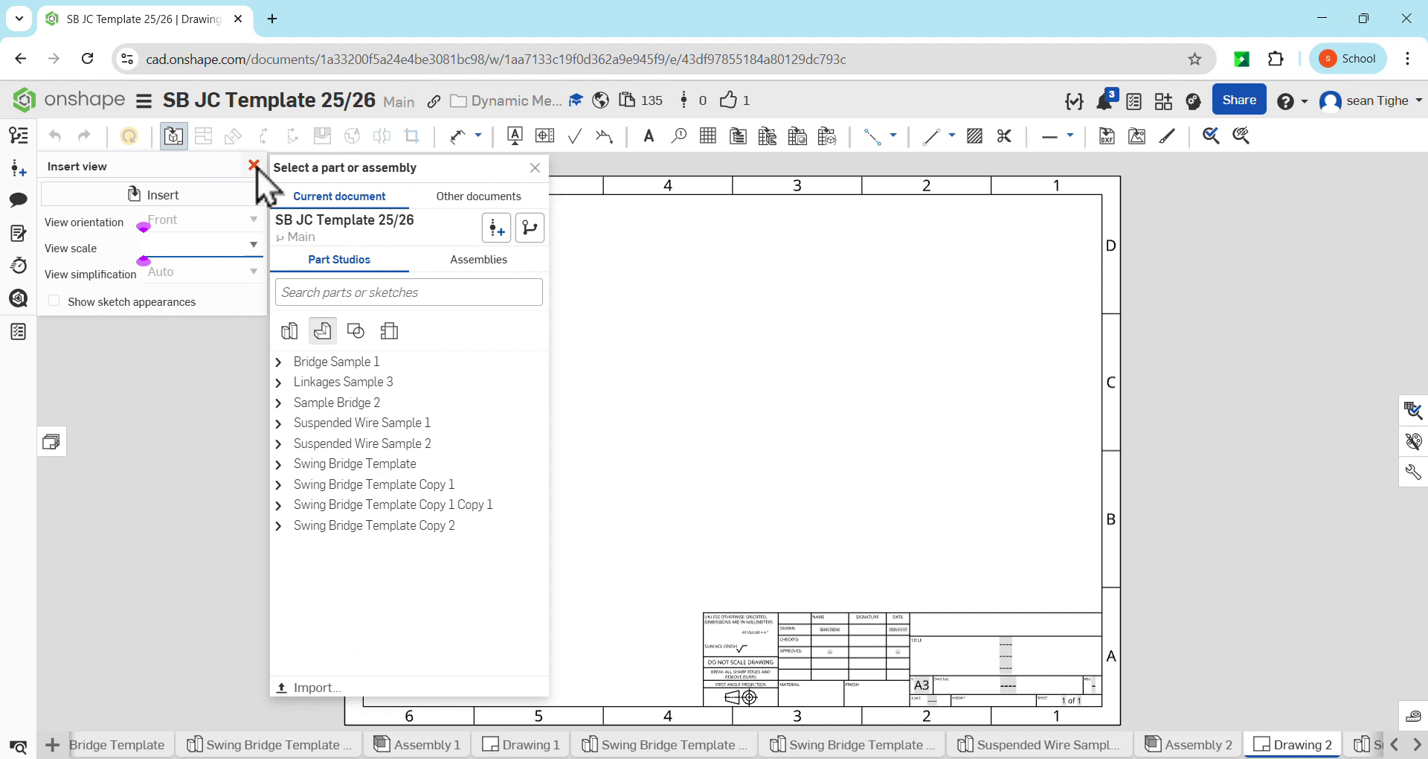
Cancel the initial view insertion and delete the sheet's border and title block
left_click(535, 168)
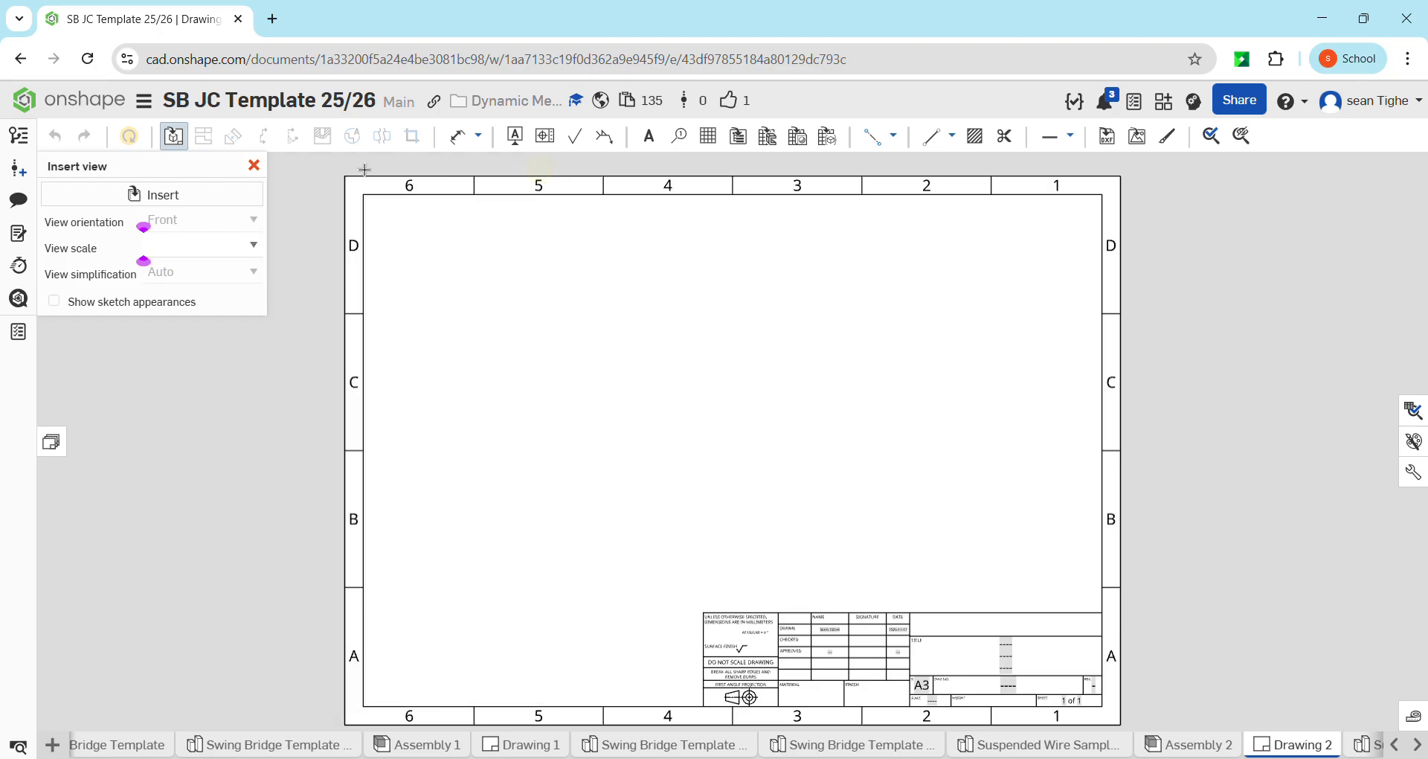
left_click(253, 175)
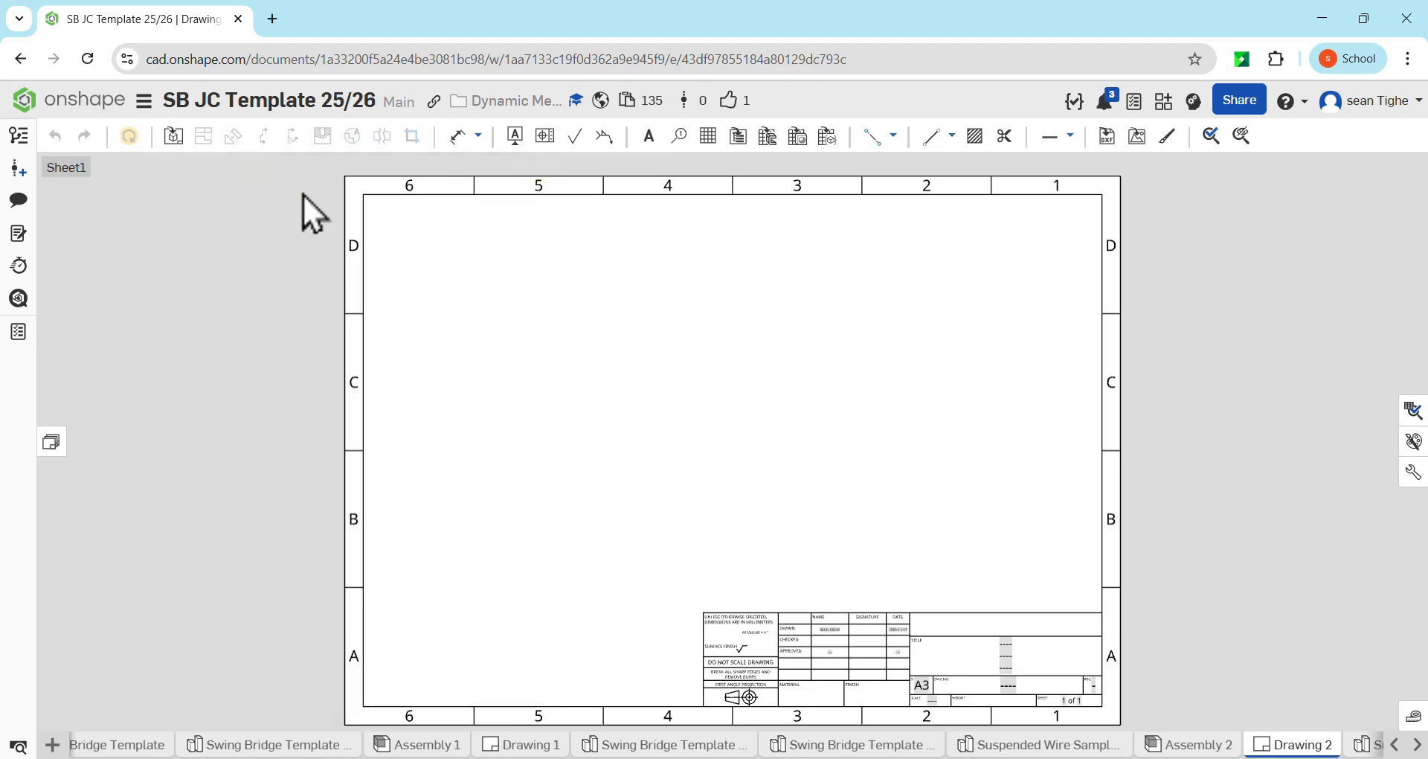
scroll(462, 254, "down", 3)
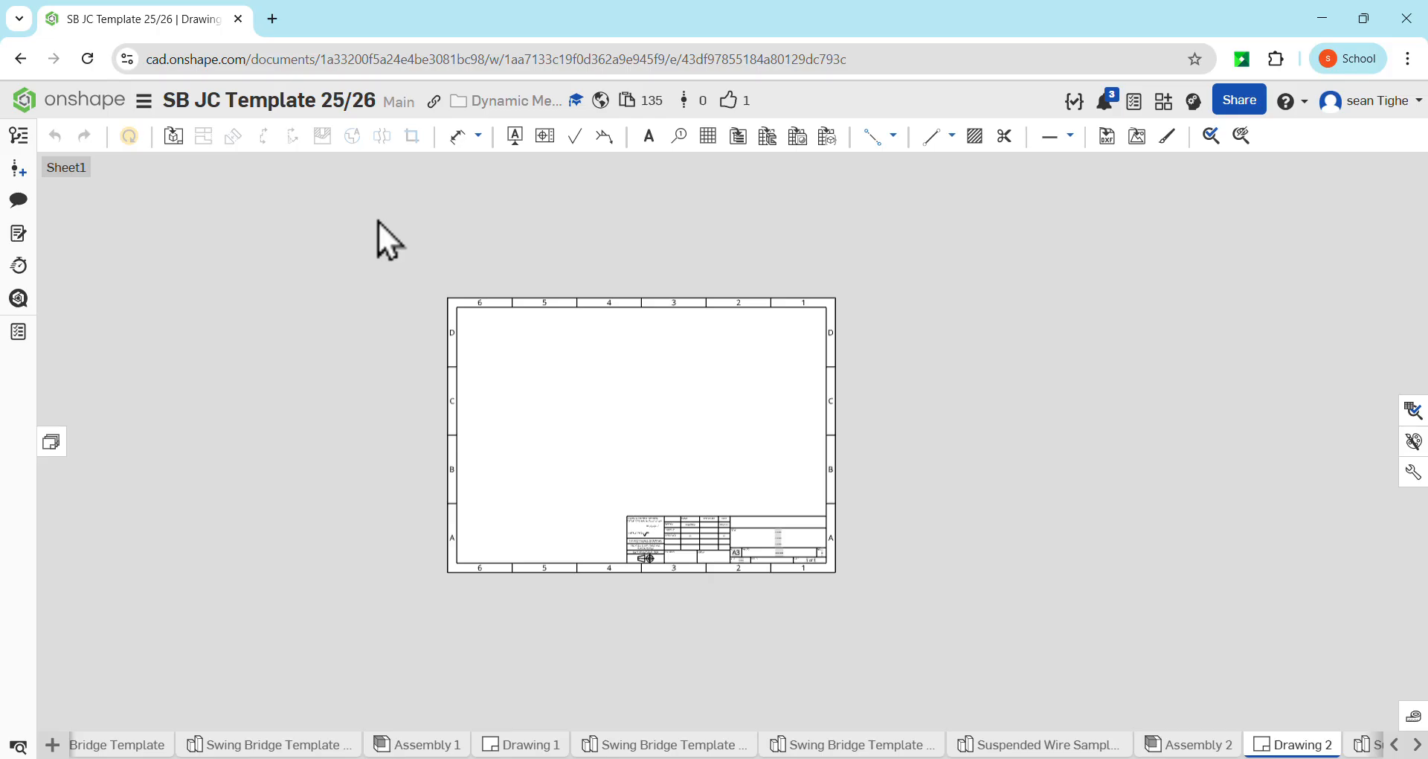
mouse_move(378, 219)
left_mouse_down()
mouse_move(578, 455)
mouse_move(841, 656)
mouse_move(935, 686)
left_mouse_up()
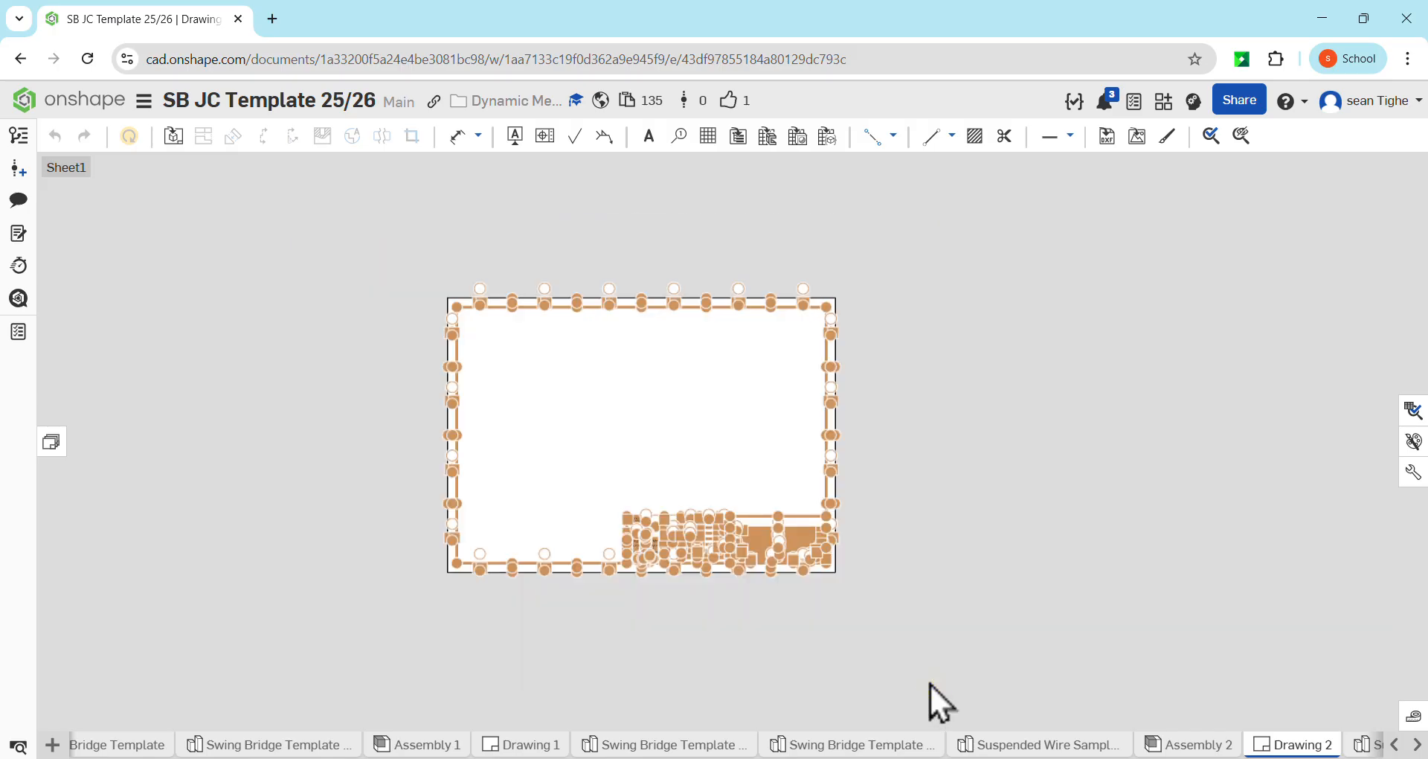
key("Delete")
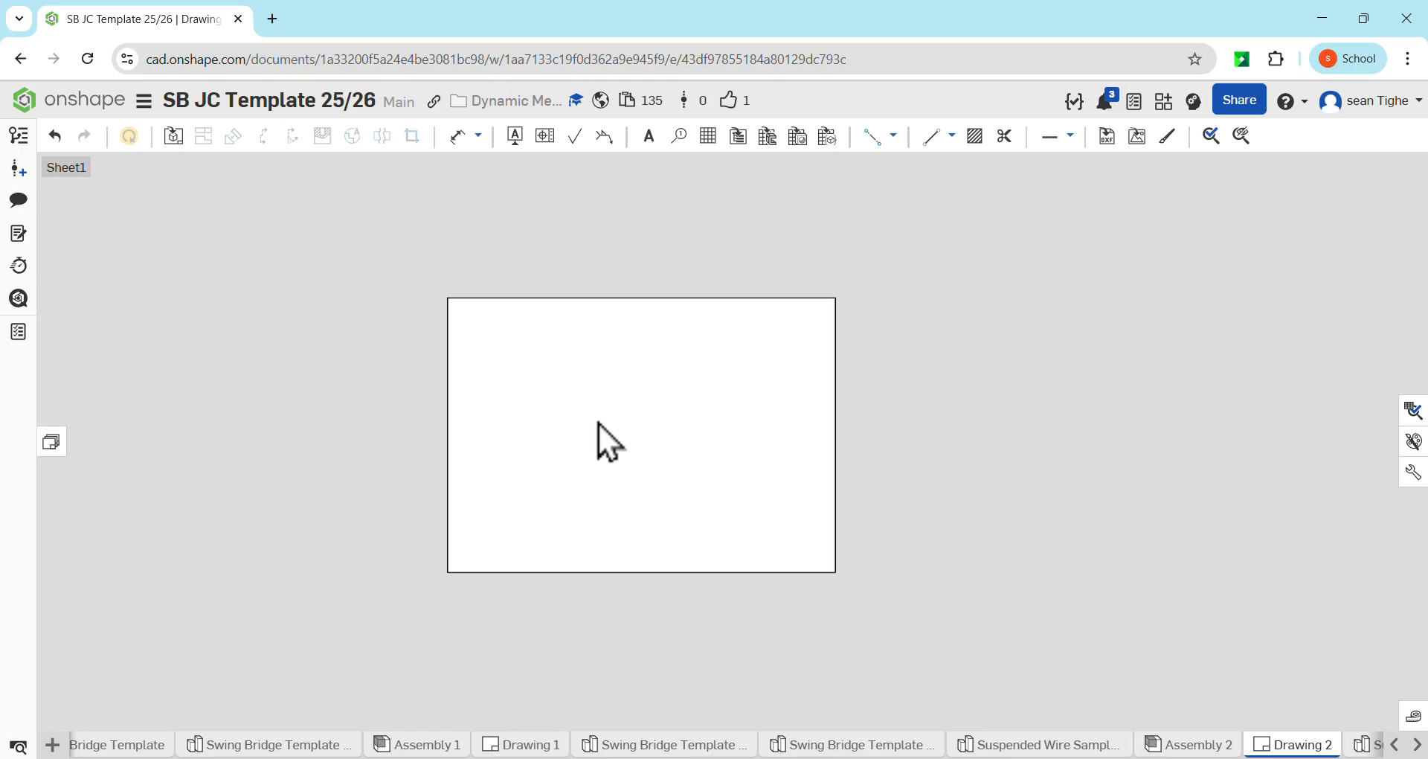
Insert an isometric view of Assembly 2 in its Explode 1 state at 1:4 in the sheet's upper right area
left_click(175, 140)
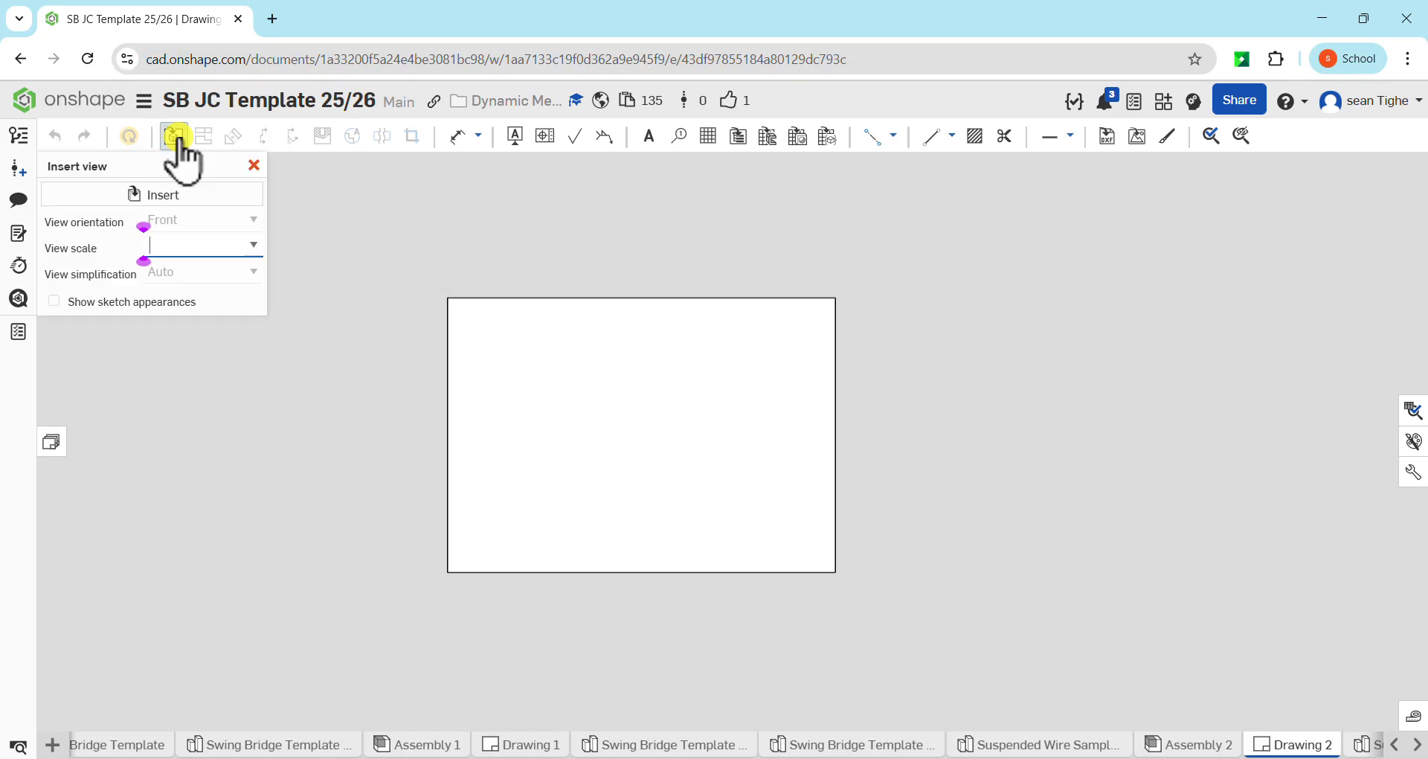
left_click(174, 196)
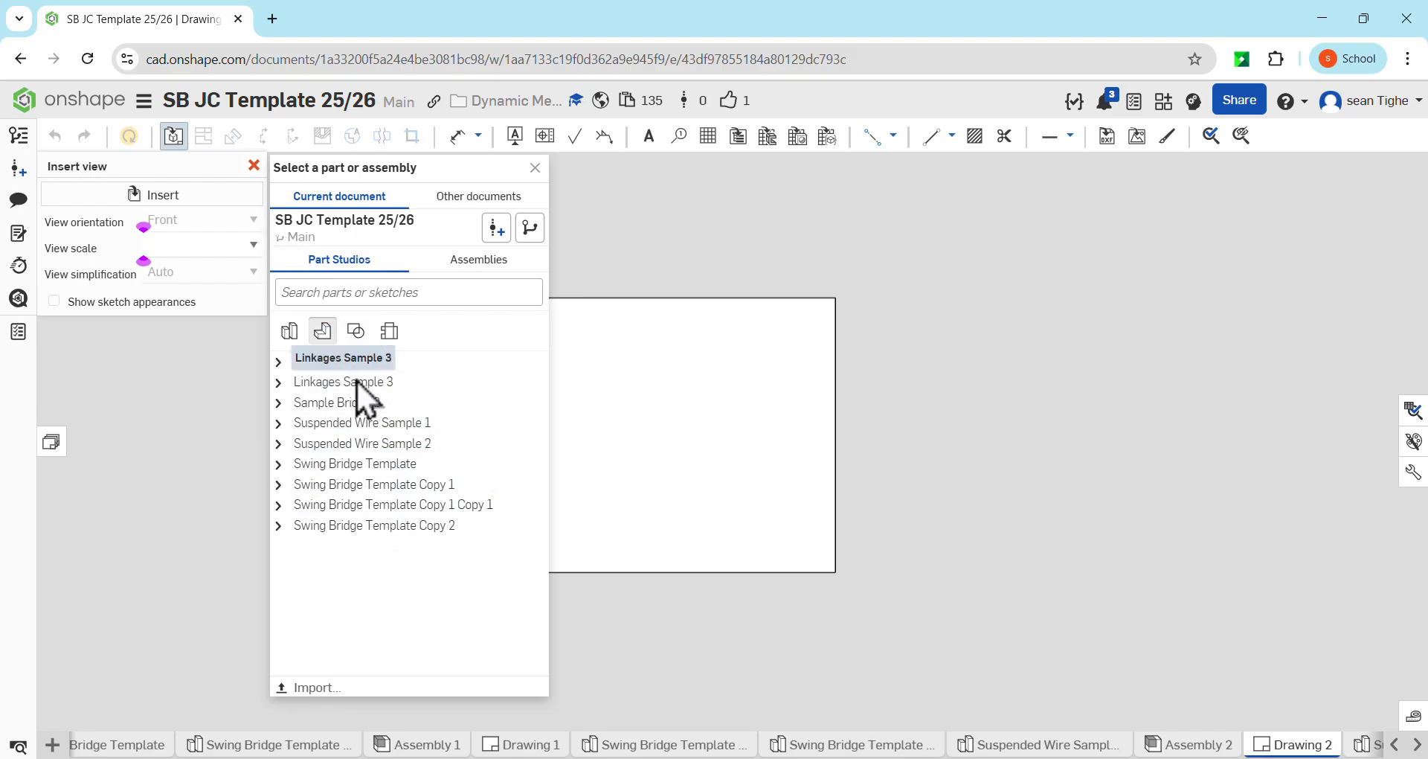
left_click(467, 256)
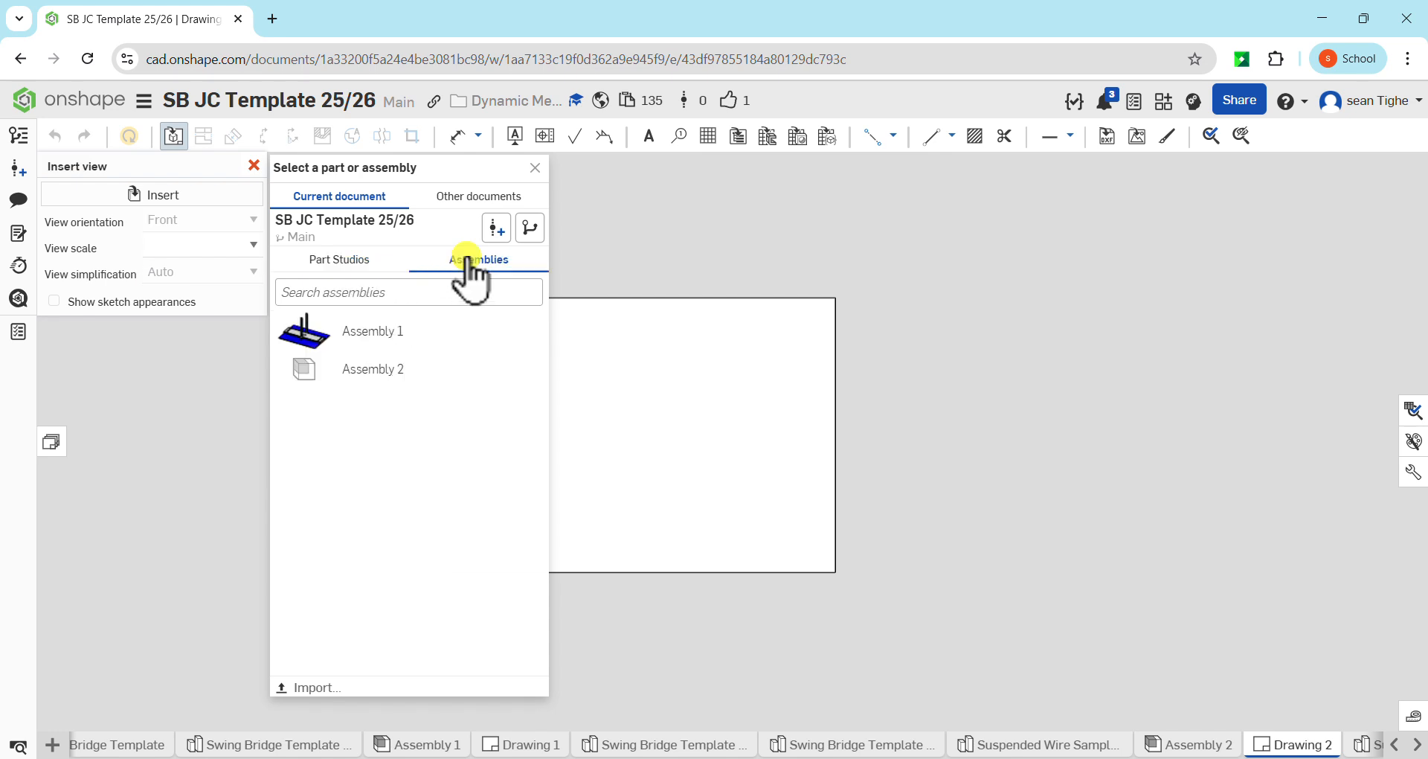
left_click(372, 374)
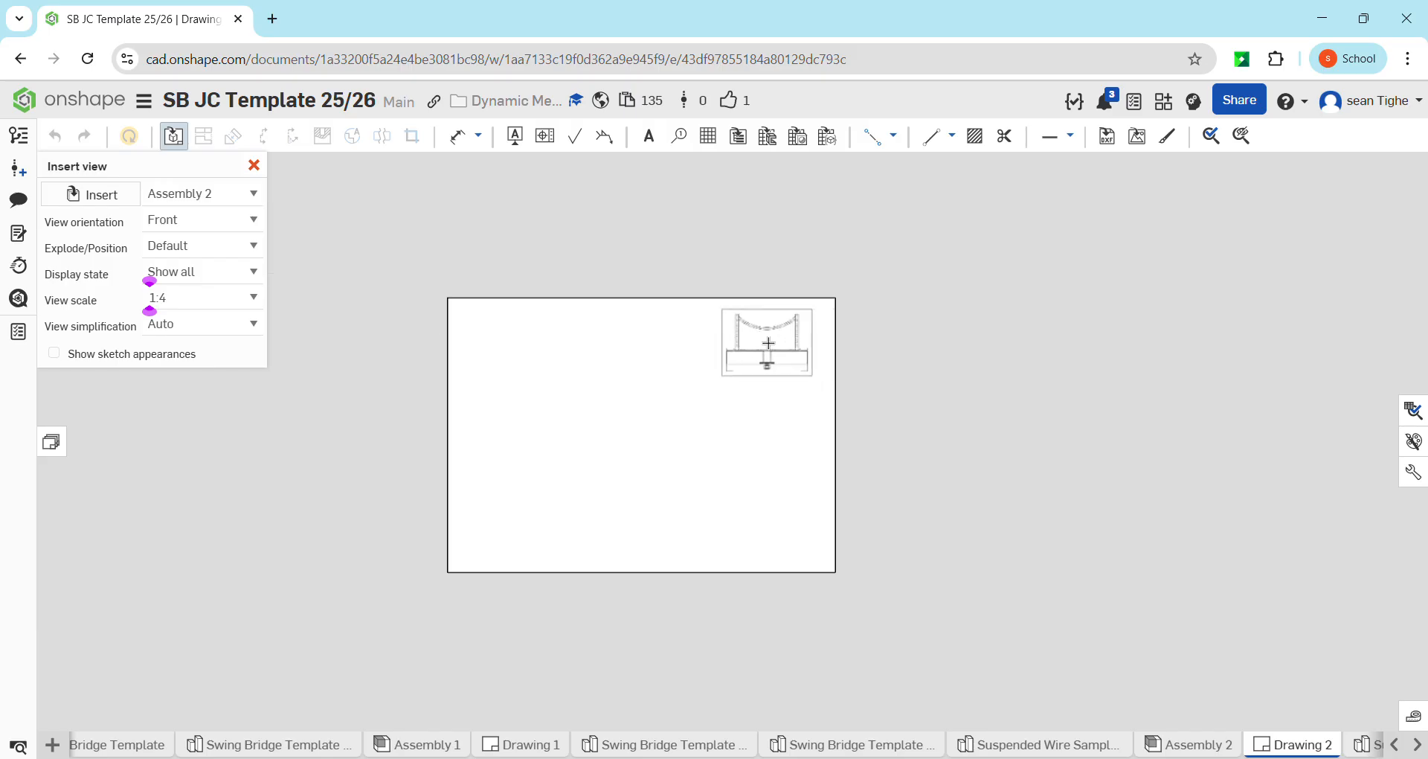
left_click(252, 246)
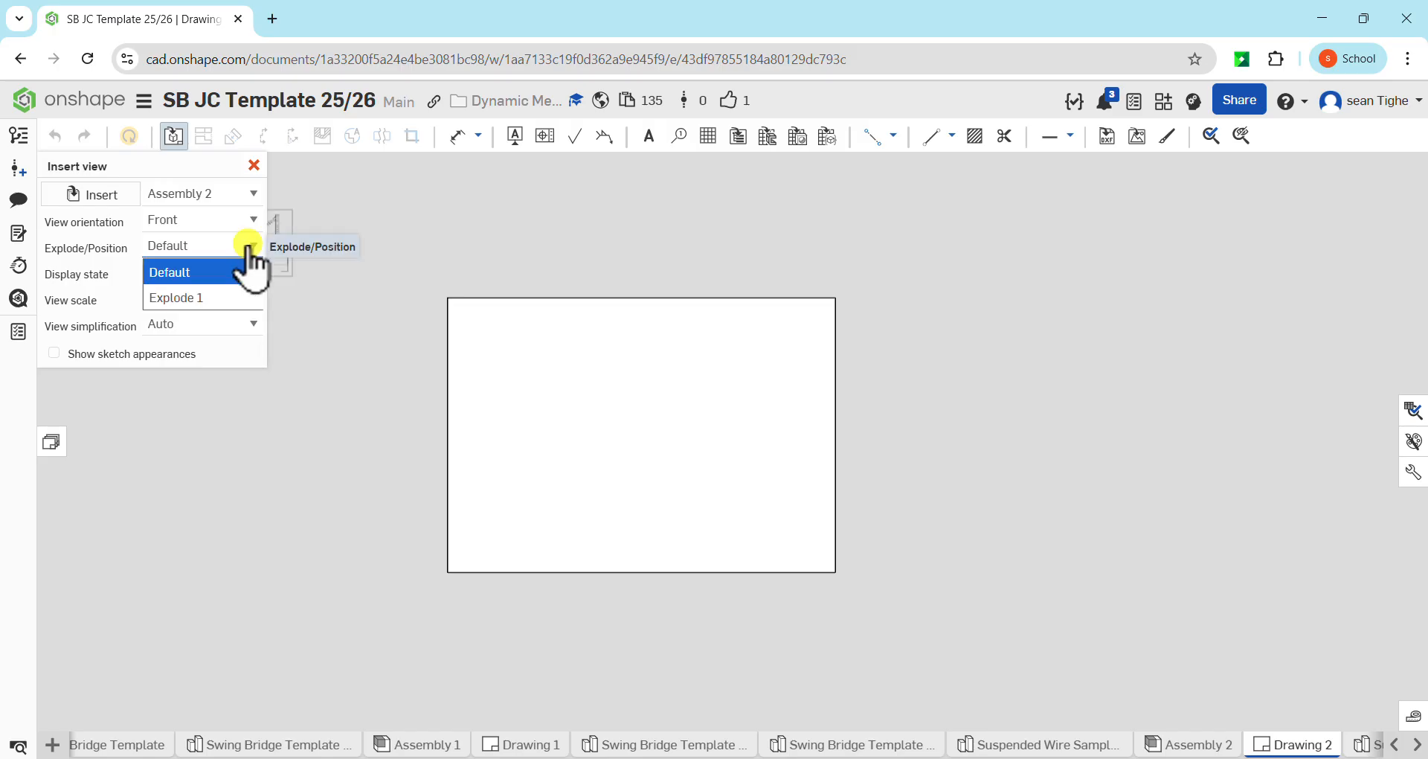
left_click(229, 297)
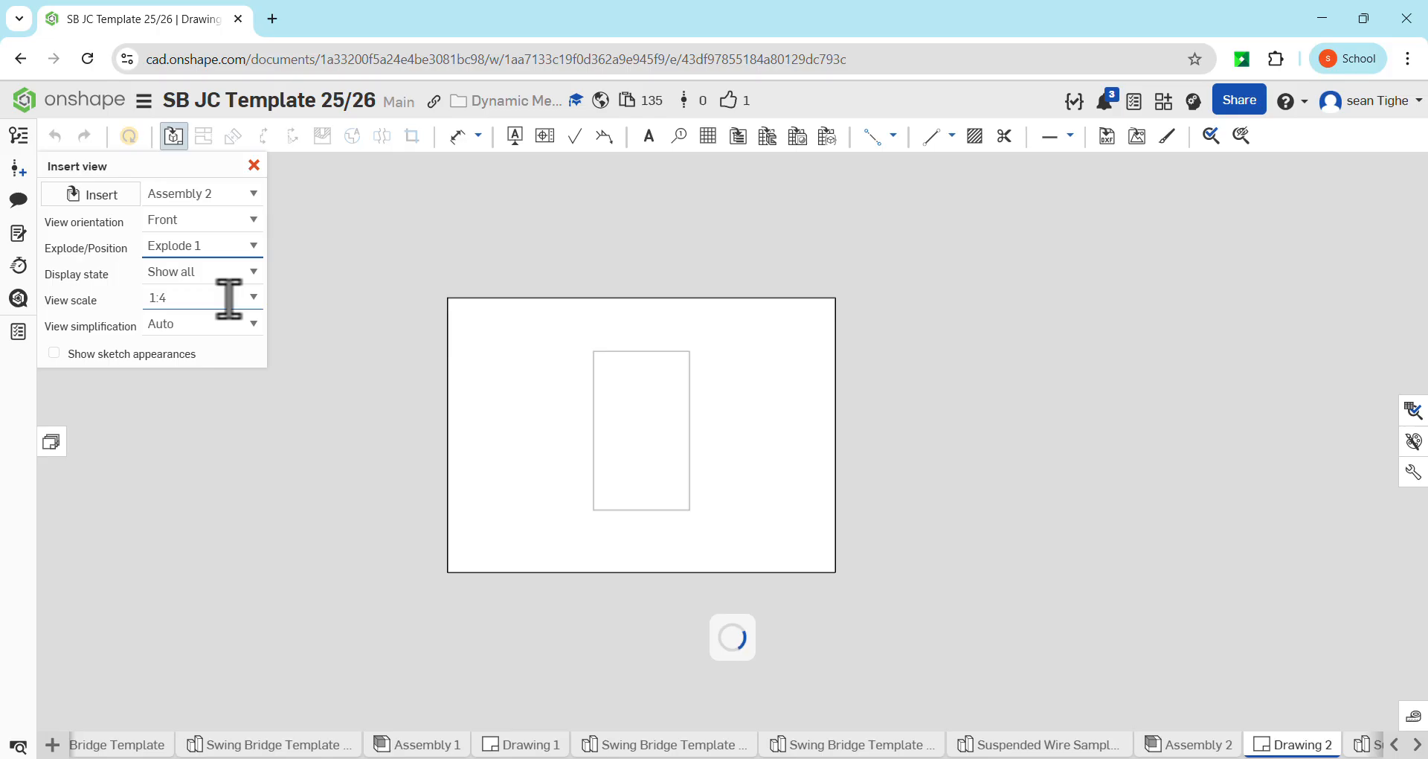
left_click(235, 221)
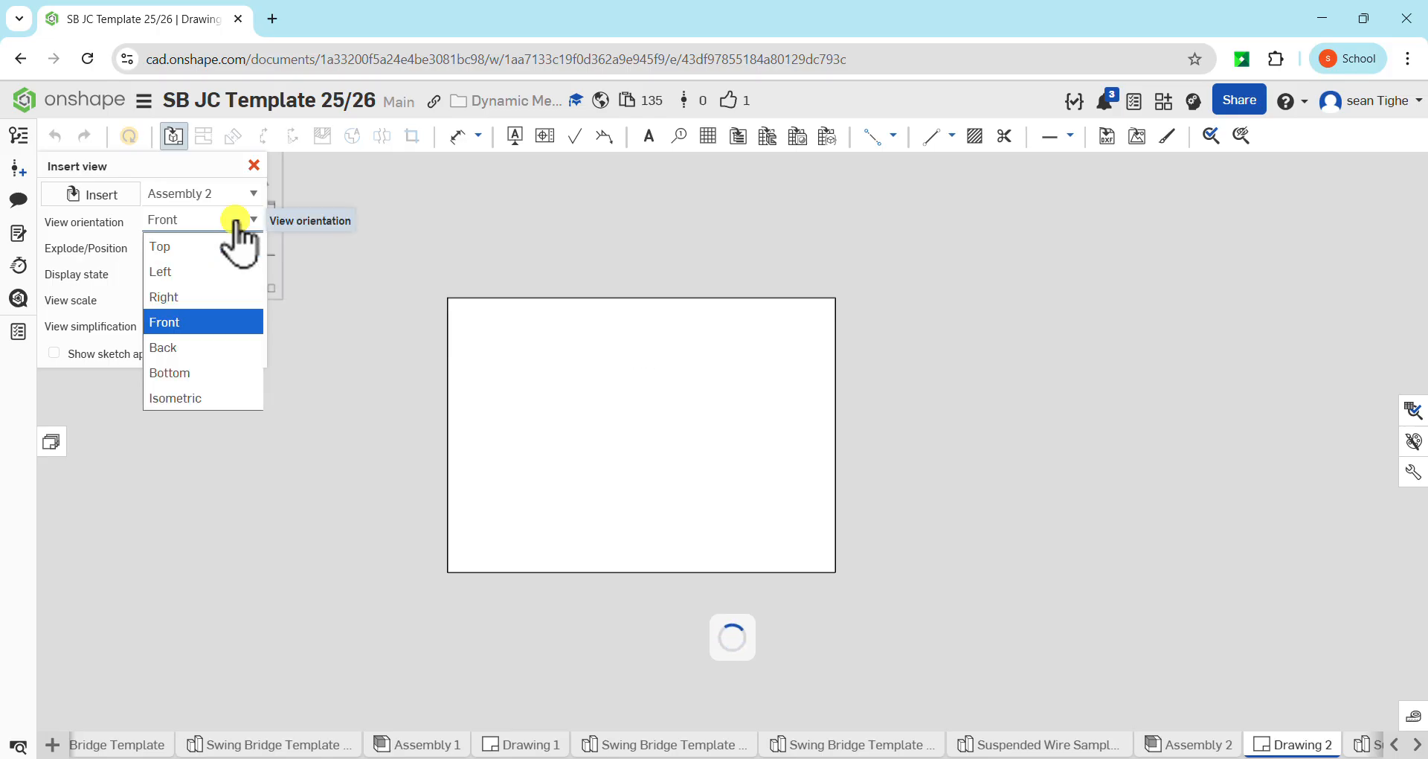
left_click(203, 396)
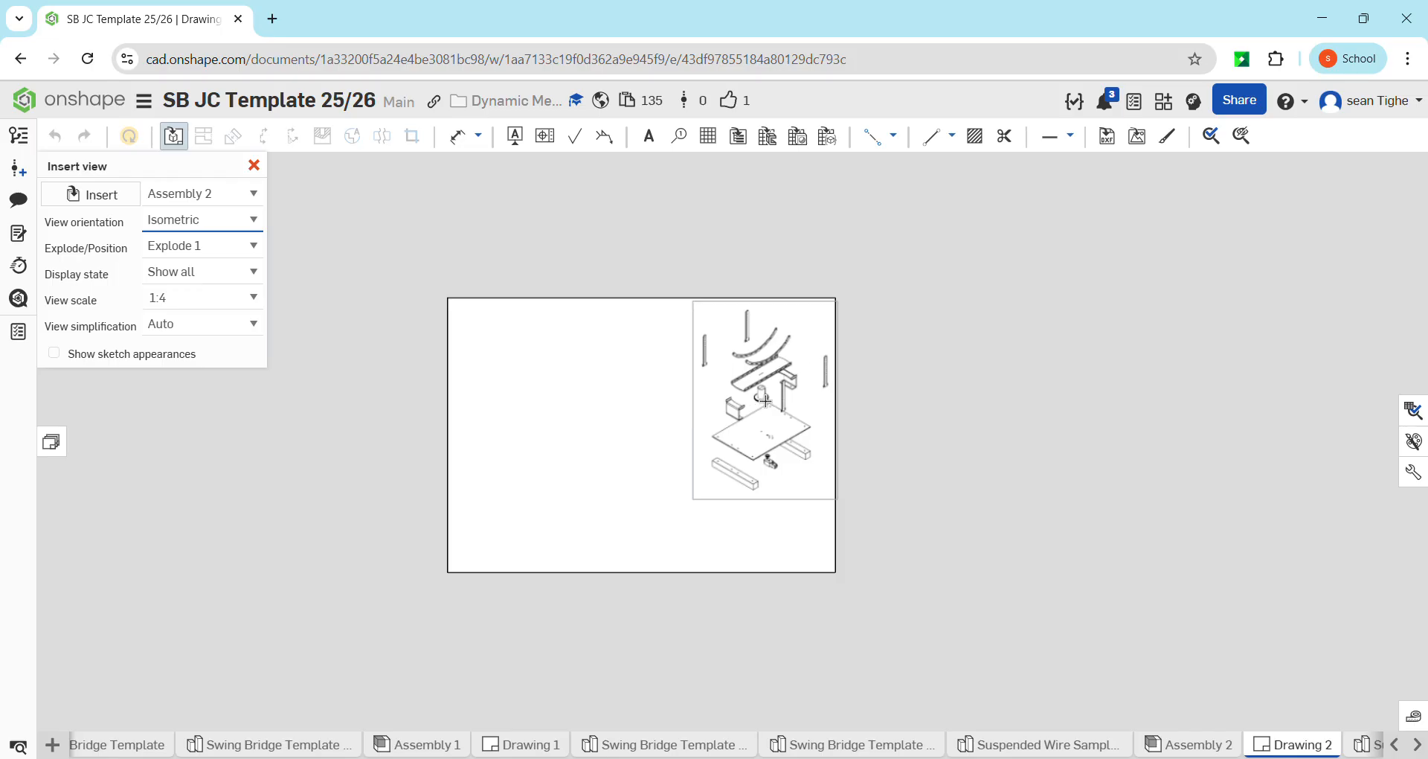
left_click(767, 394)
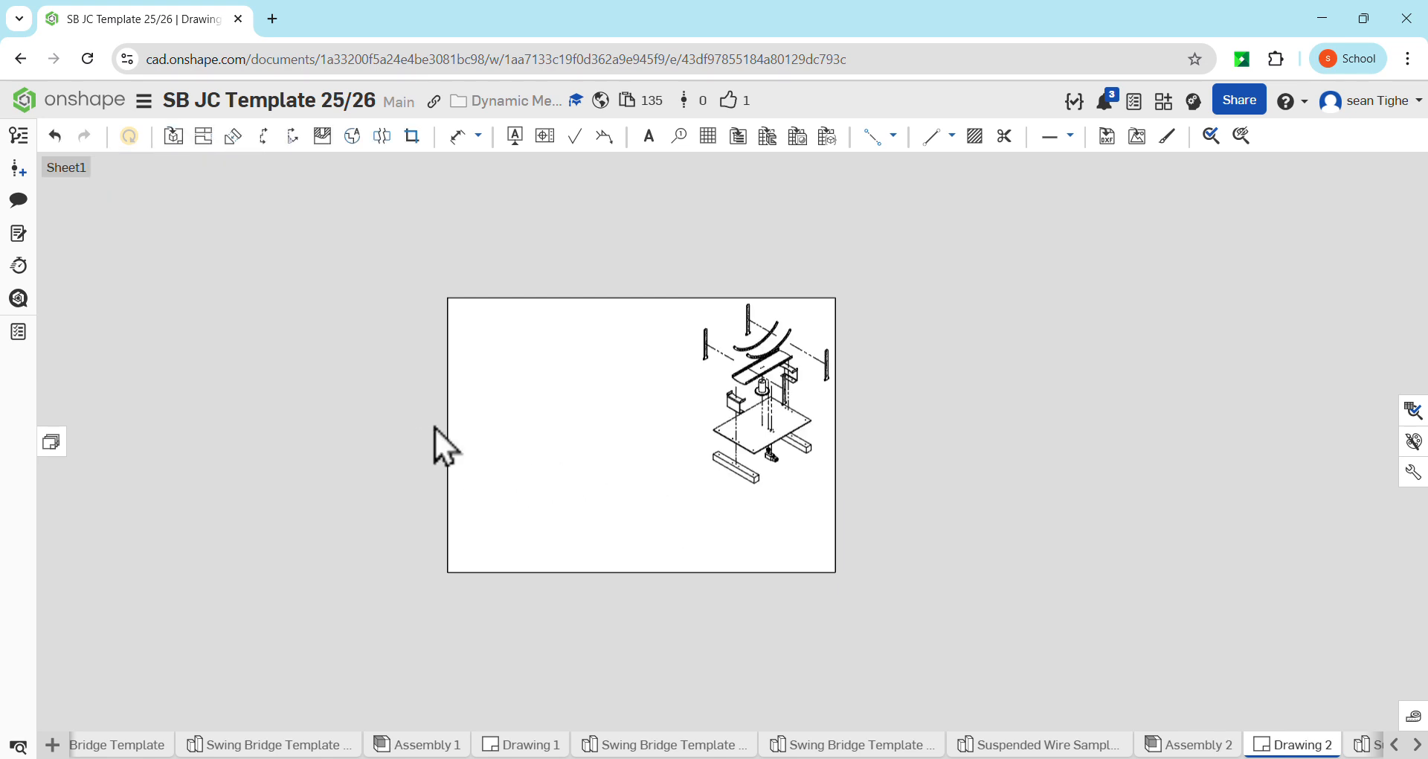
Place an unexploded front view of Assembly 2 at 1:4 in the sheet's upper left corner and project a plan view below it
scroll(800, 391, "up", 5)
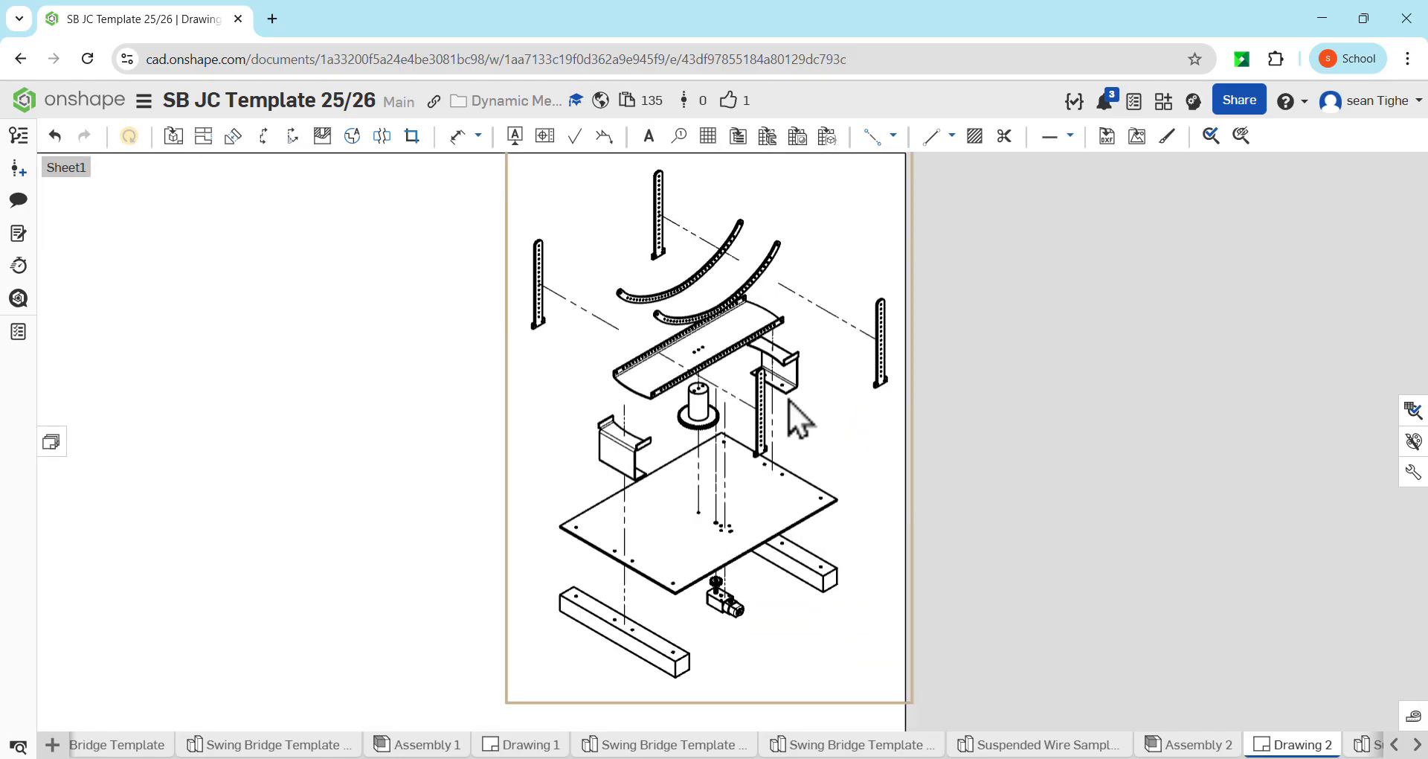
scroll(790, 405, "down", 5)
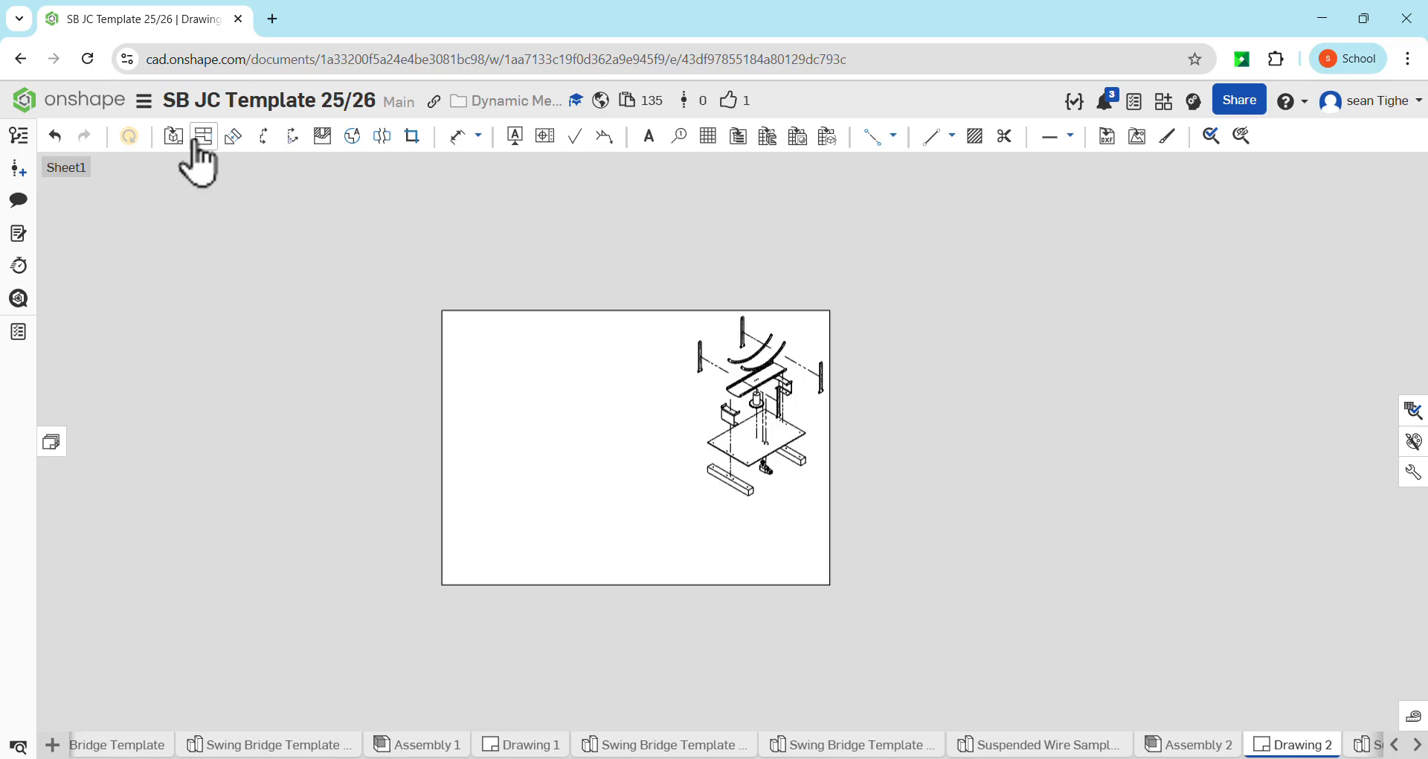
left_click(173, 136)
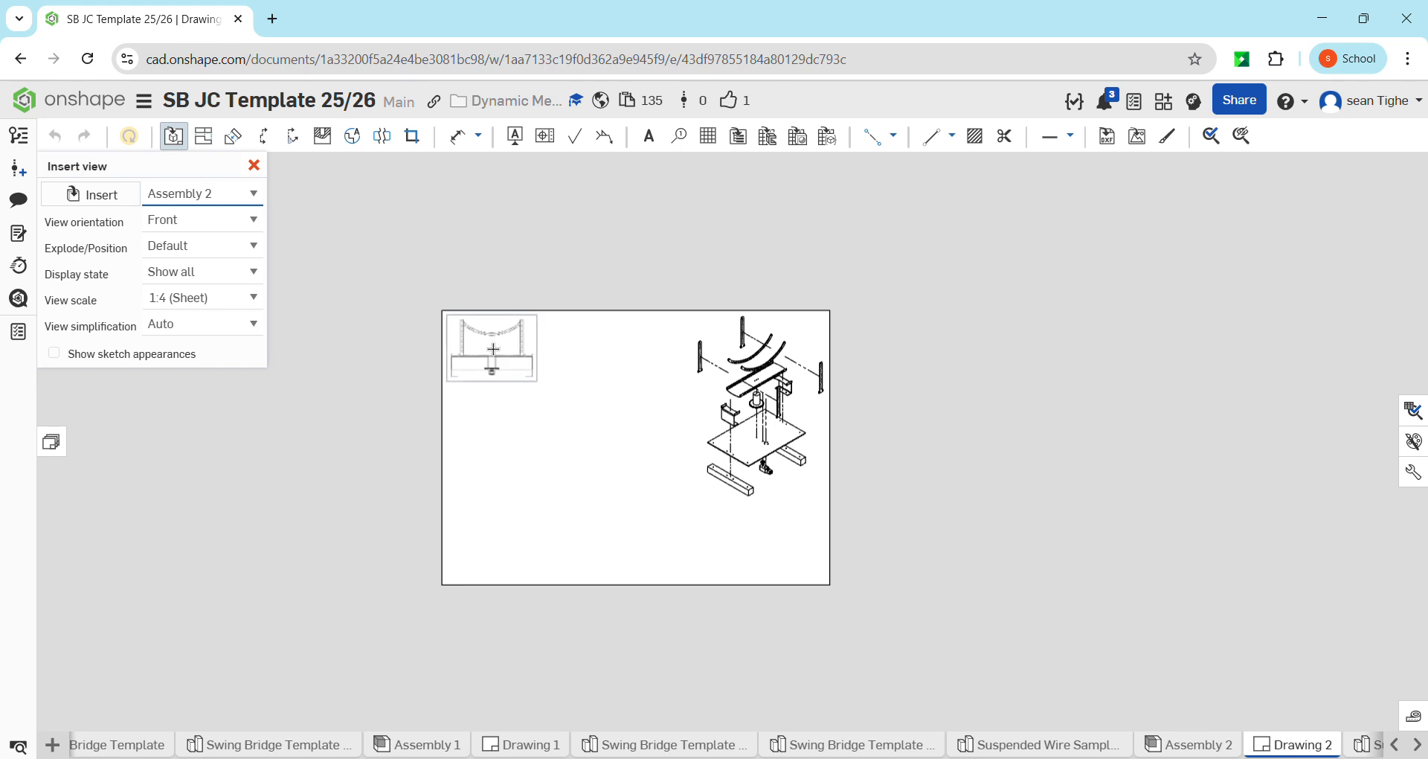
left_click(493, 349)
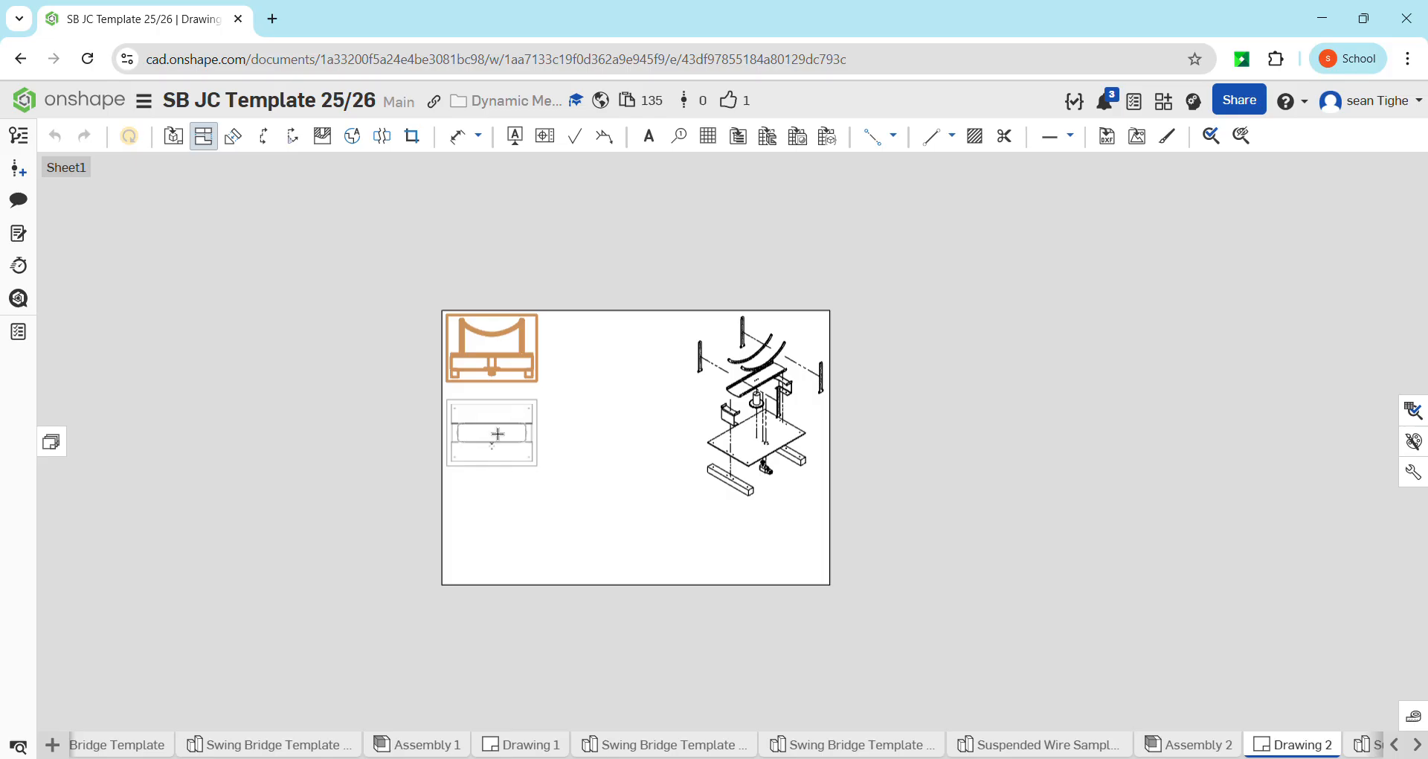
left_click(498, 433)
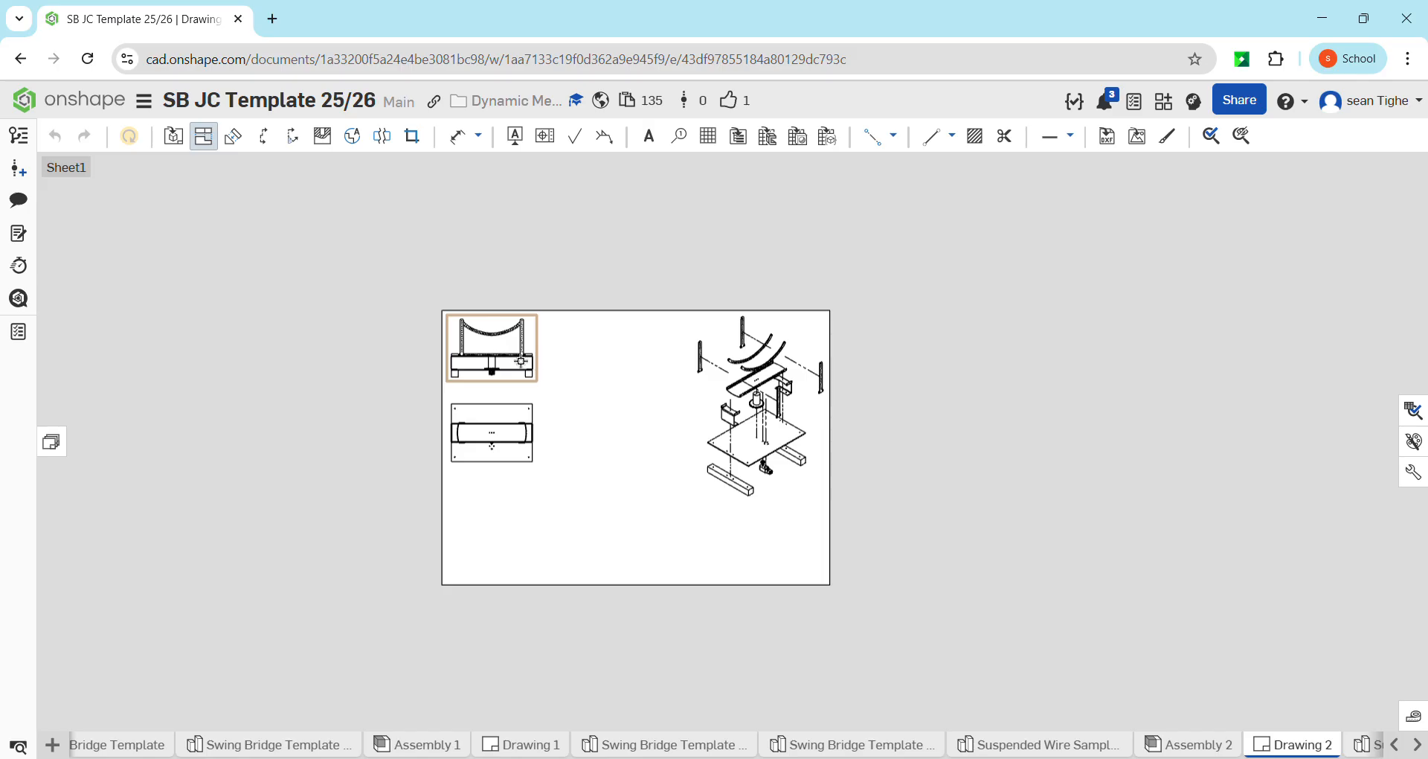
Project a side view to the right of the front view and finish projecting views
left_click(520, 360)
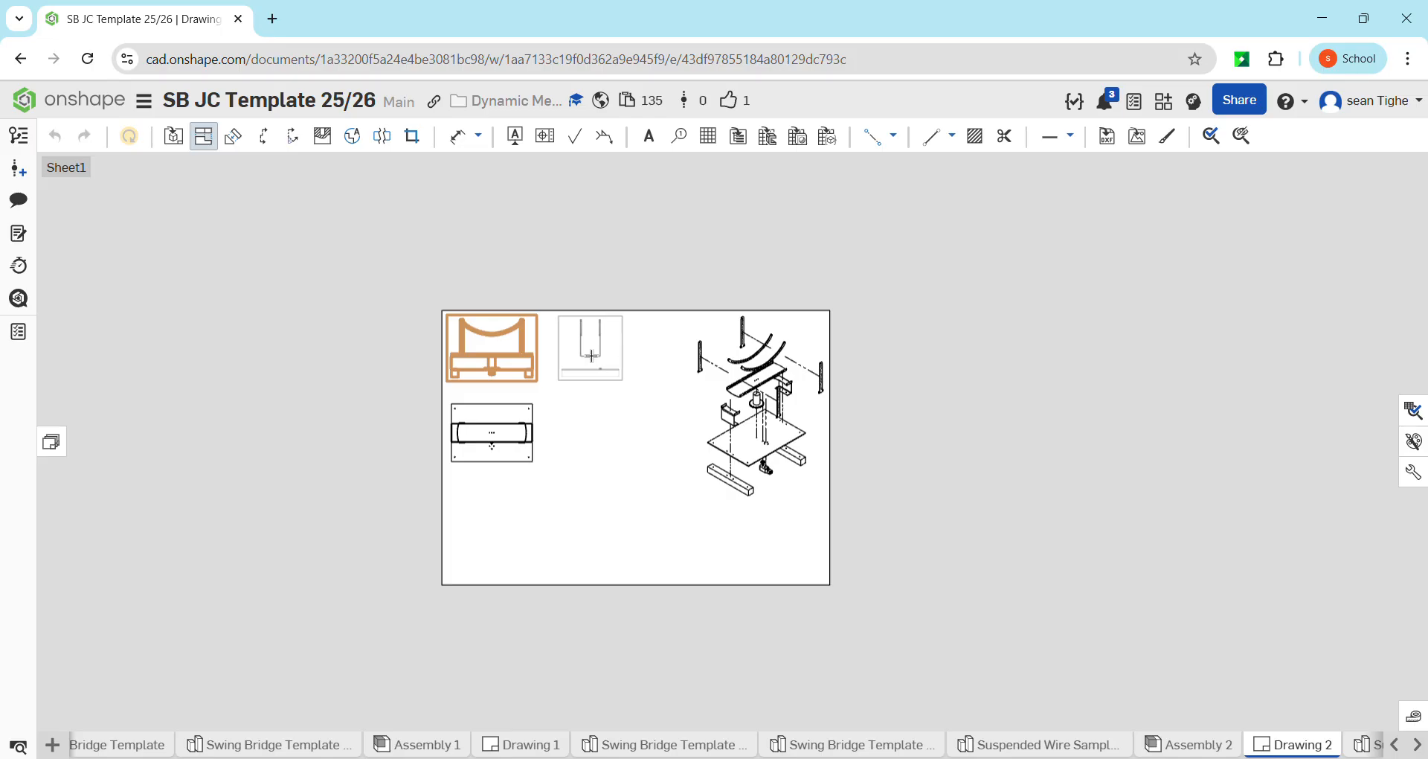
left_click(591, 356)
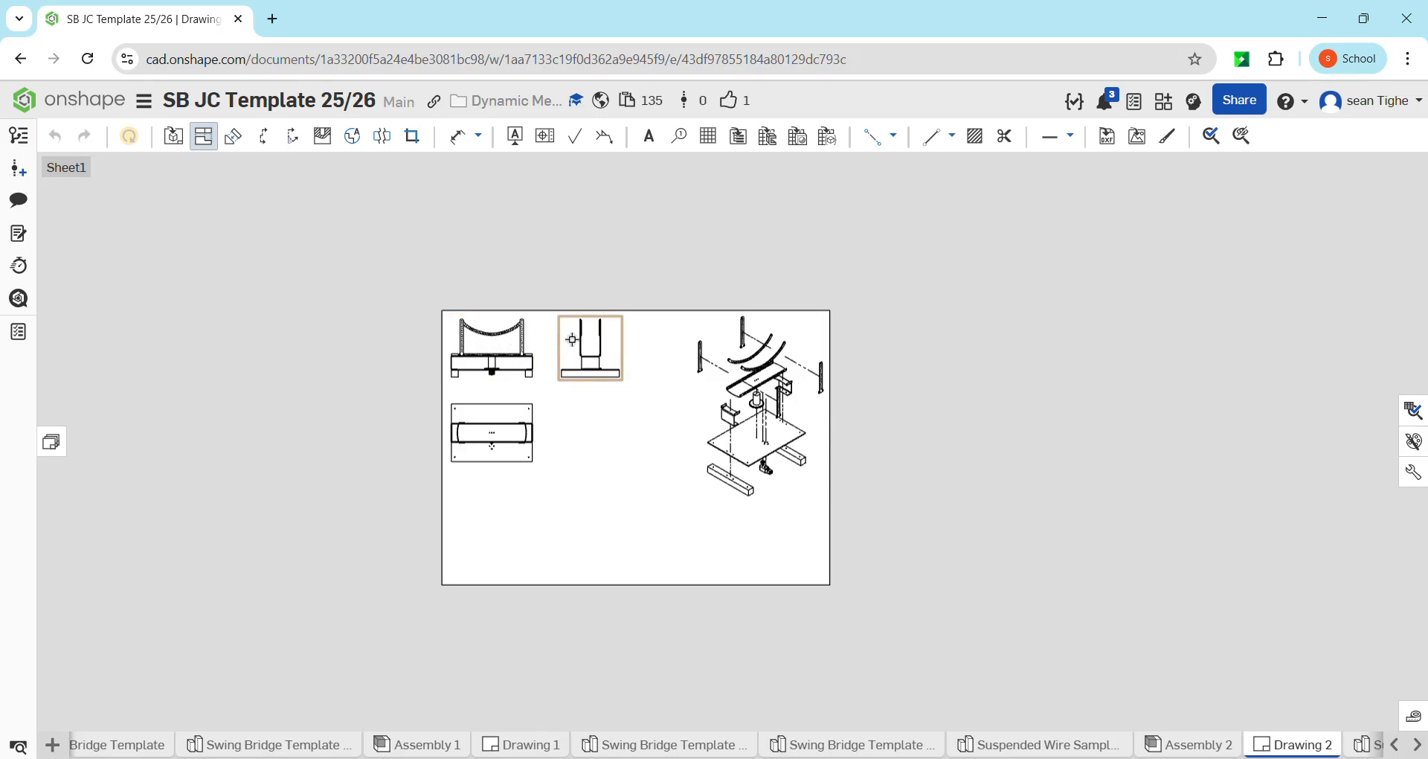
scroll(557, 365, "up", 3)
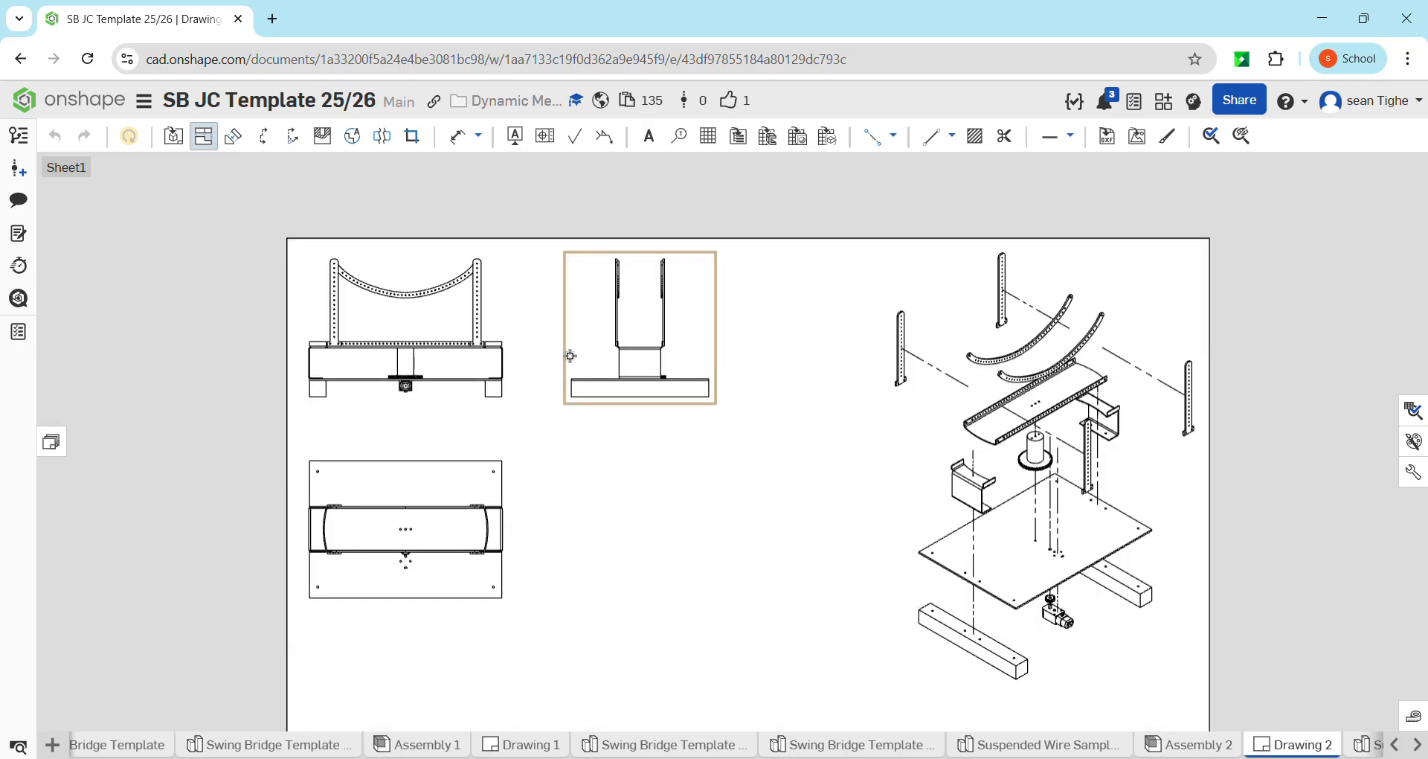
left_click(488, 379)
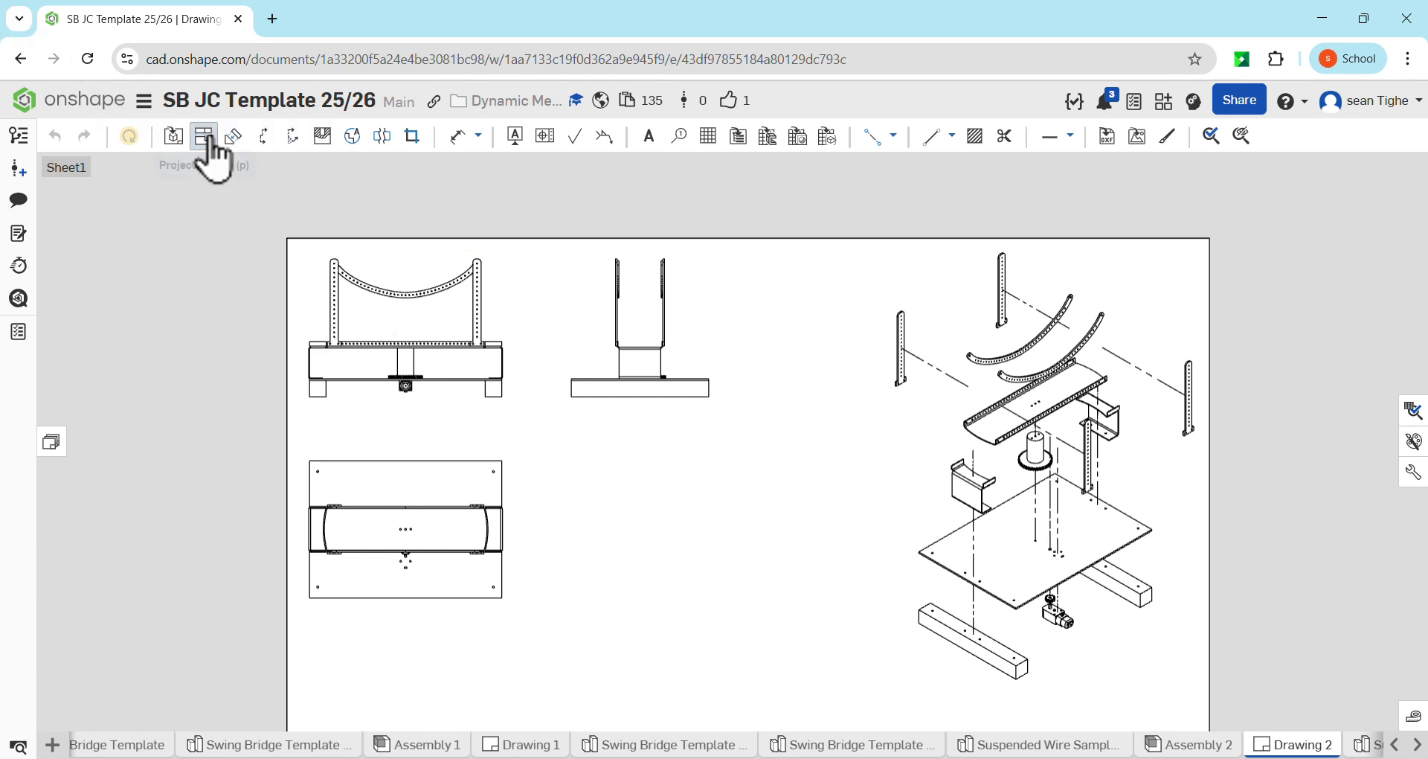
key("Escape")
Display the front view and the side view of the assembly as shaded views
right_click(449, 326)
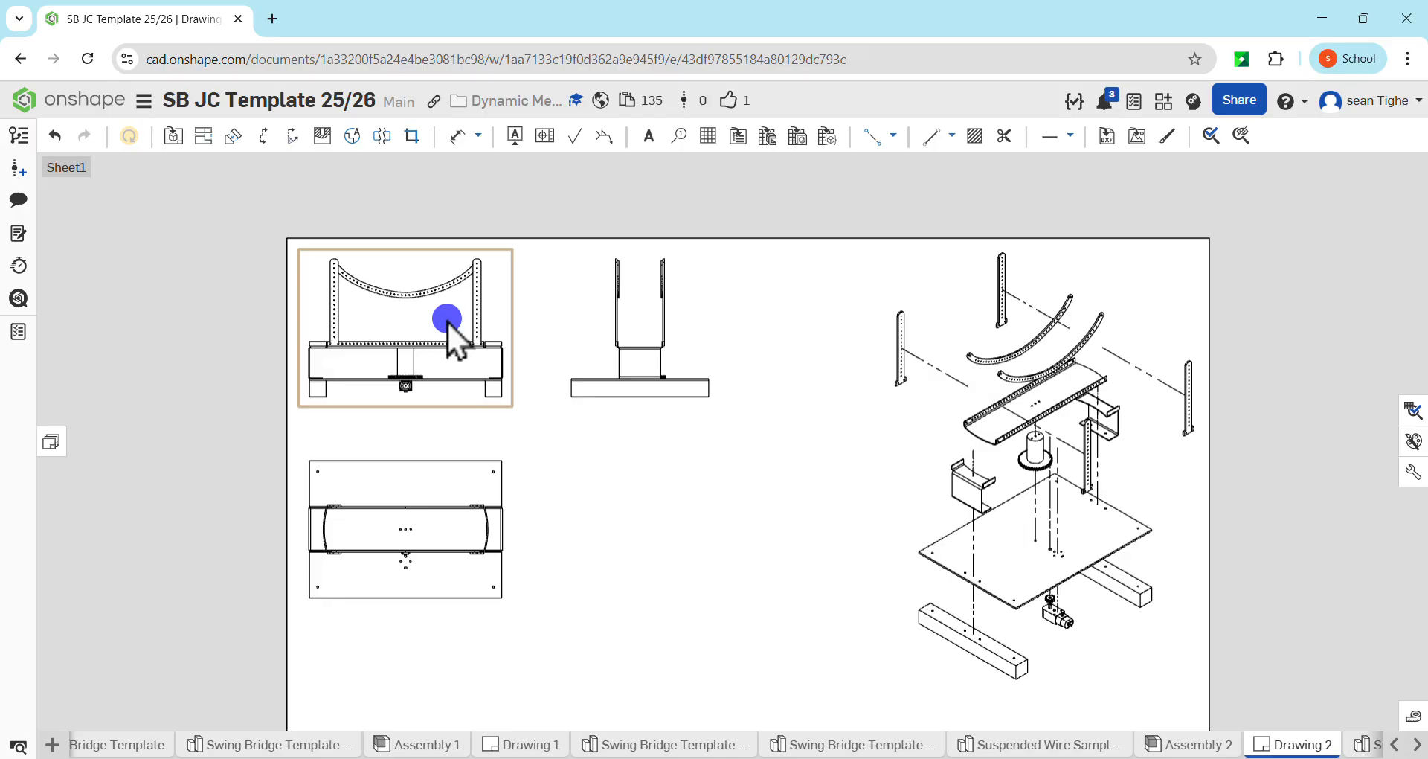
mouse_move(497, 301)
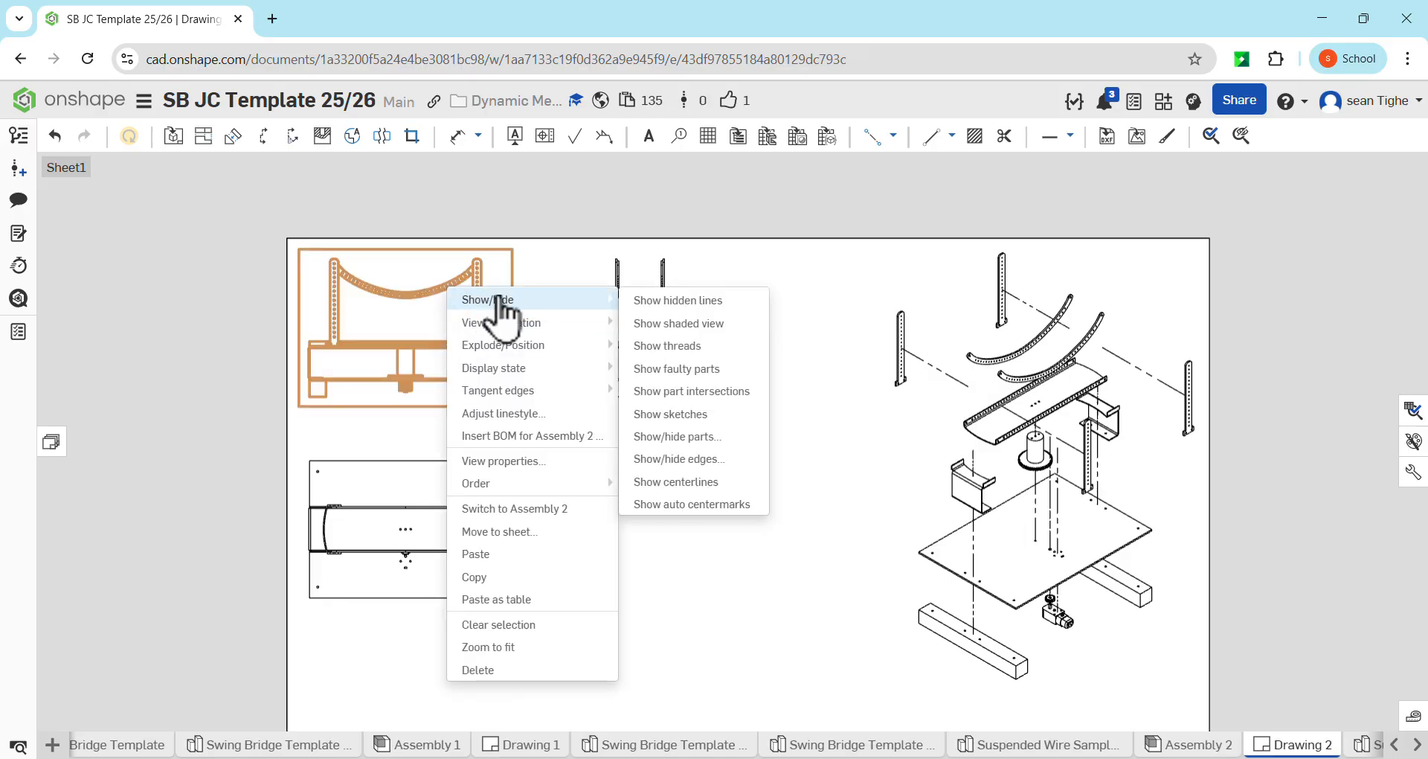
left_click(683, 325)
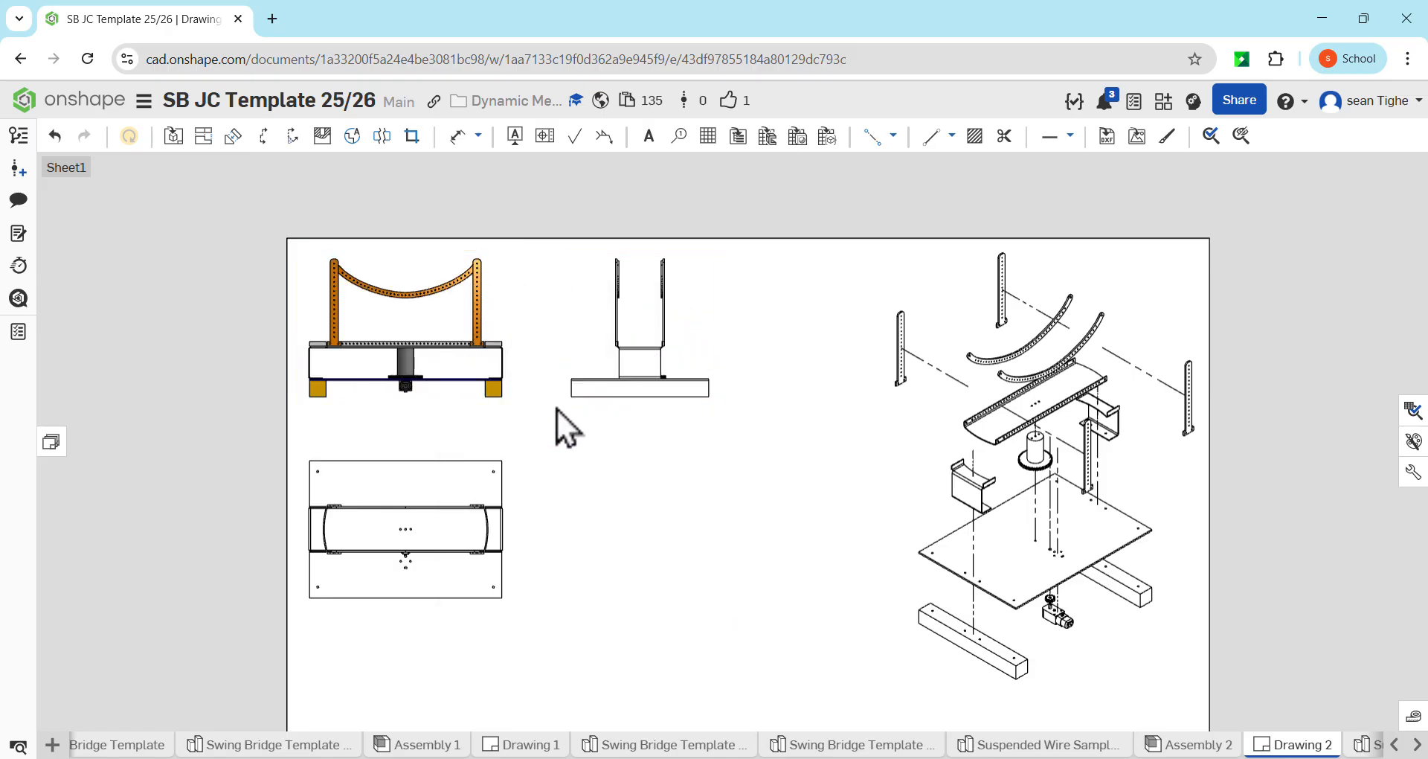
right_click(626, 372)
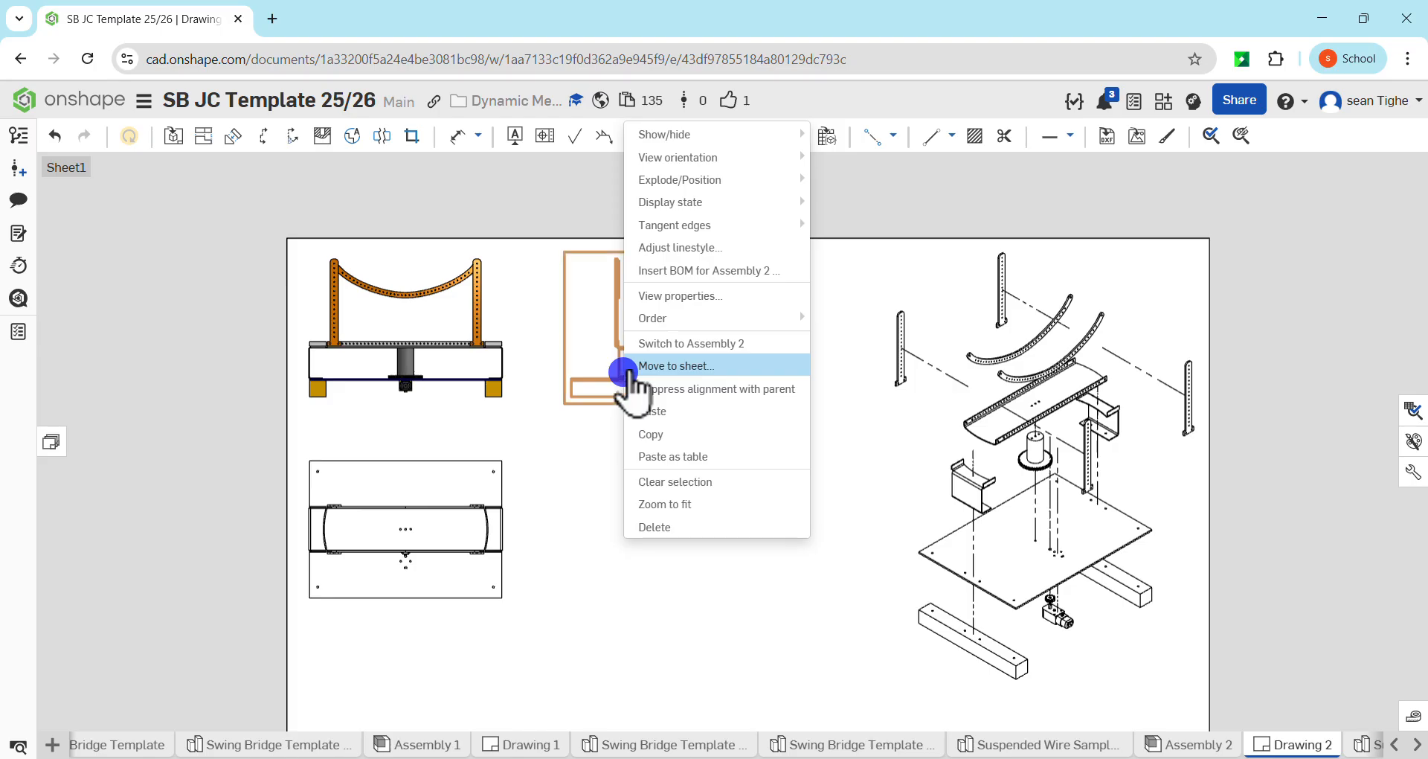
mouse_move(751, 134)
left_click(873, 158)
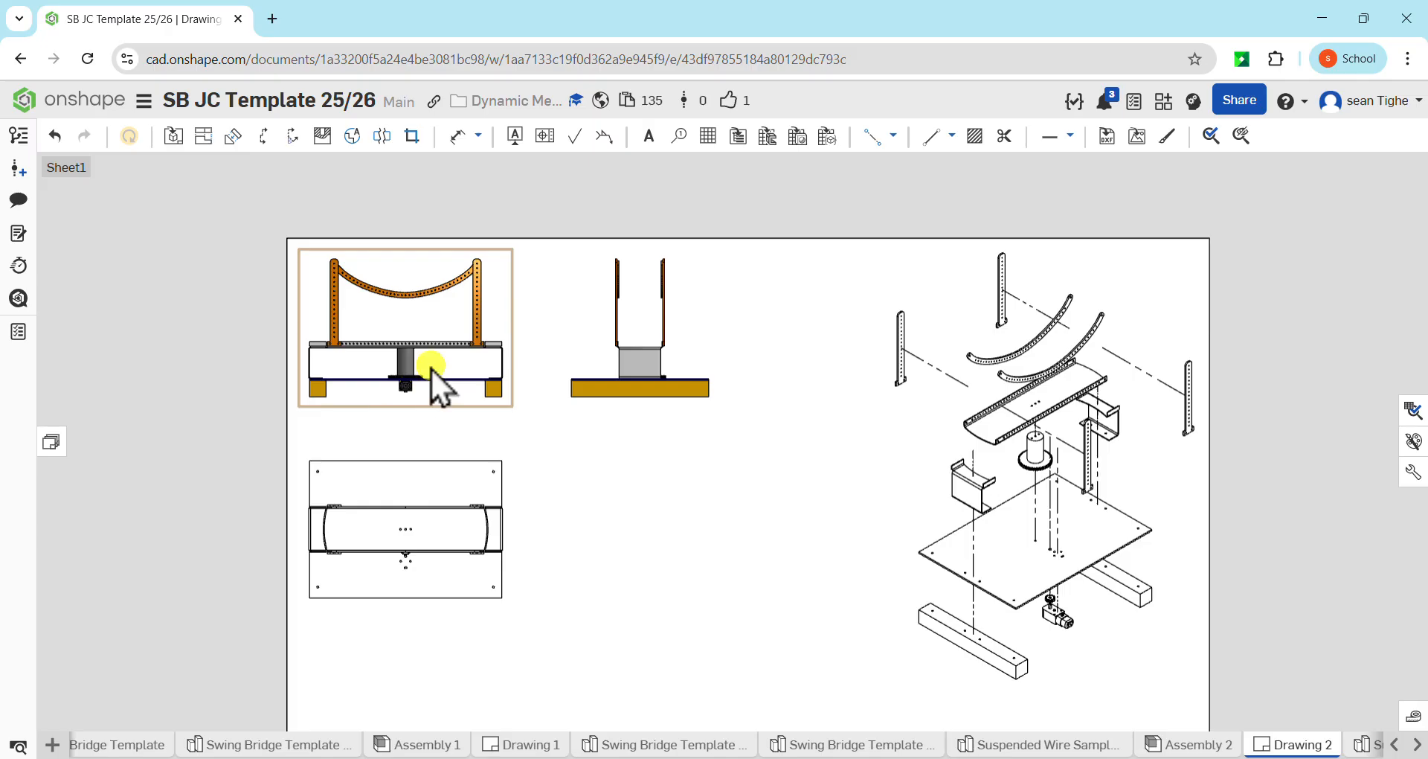
Reposition the front, side and plan views to leave room for dimensions along the sheet's left edge
left_click_drag(430, 368, 471, 369)
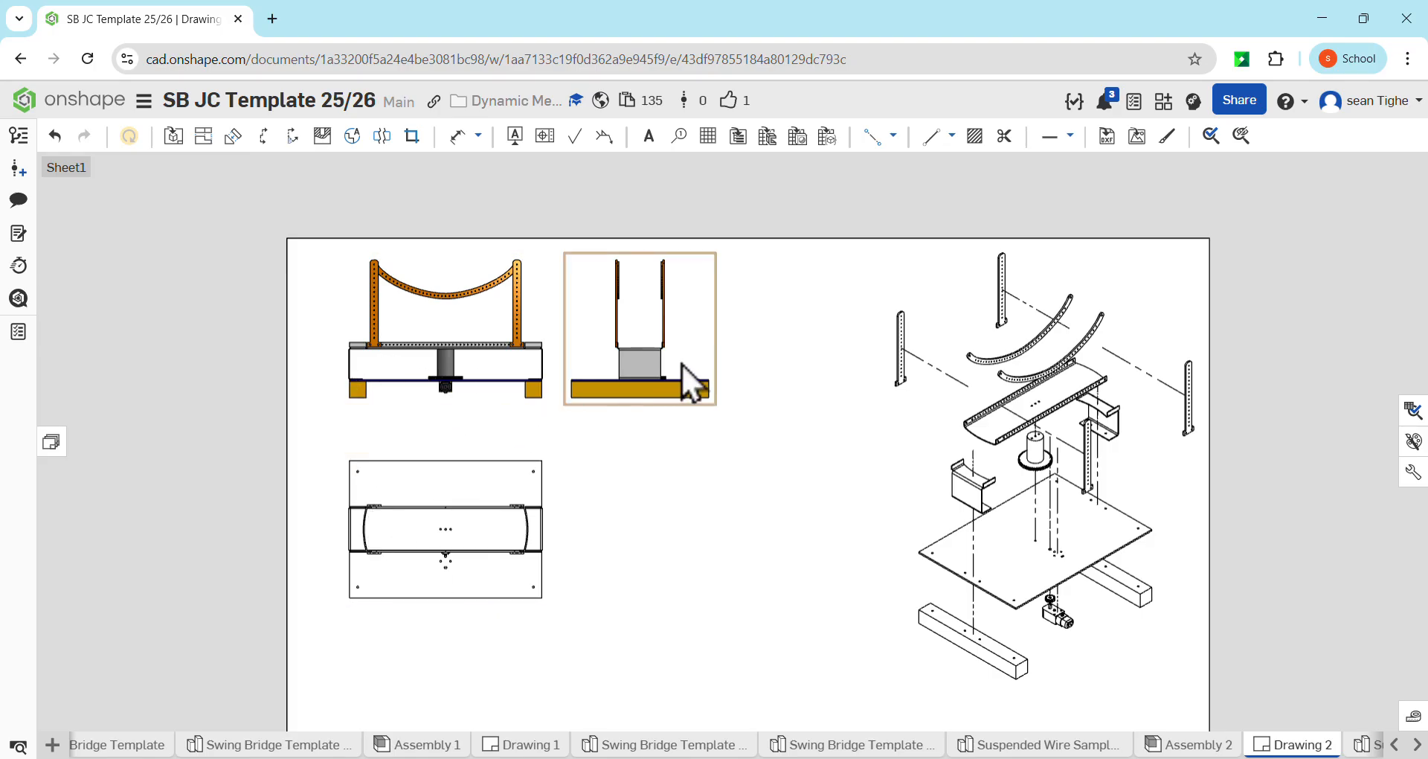
mouse_move(676, 369)
left_mouse_down()
mouse_move(707, 369)
mouse_move(684, 373)
mouse_move(687, 395)
mouse_move(680, 347)
left_mouse_up()
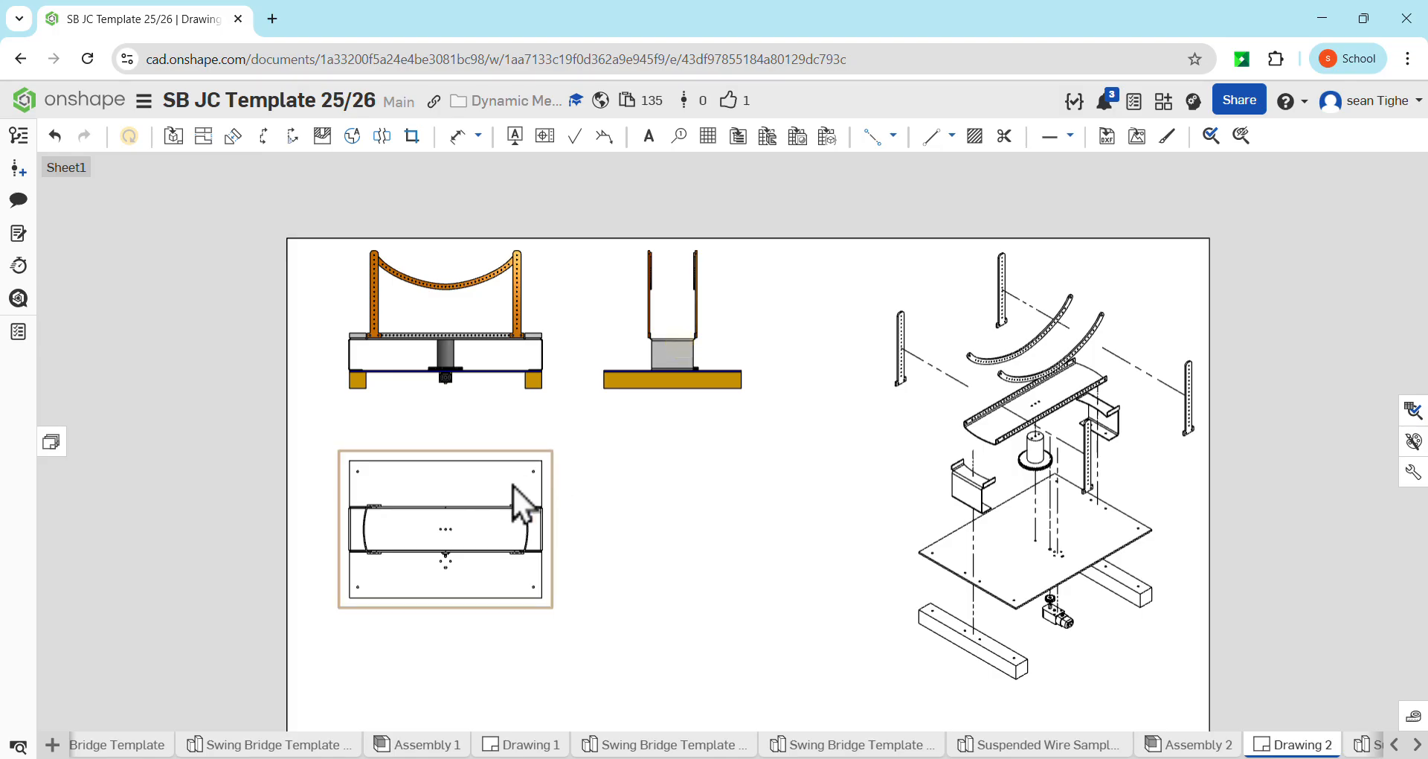
mouse_move(492, 512)
left_mouse_down()
mouse_move(471, 514)
mouse_move(494, 510)
left_mouse_up()
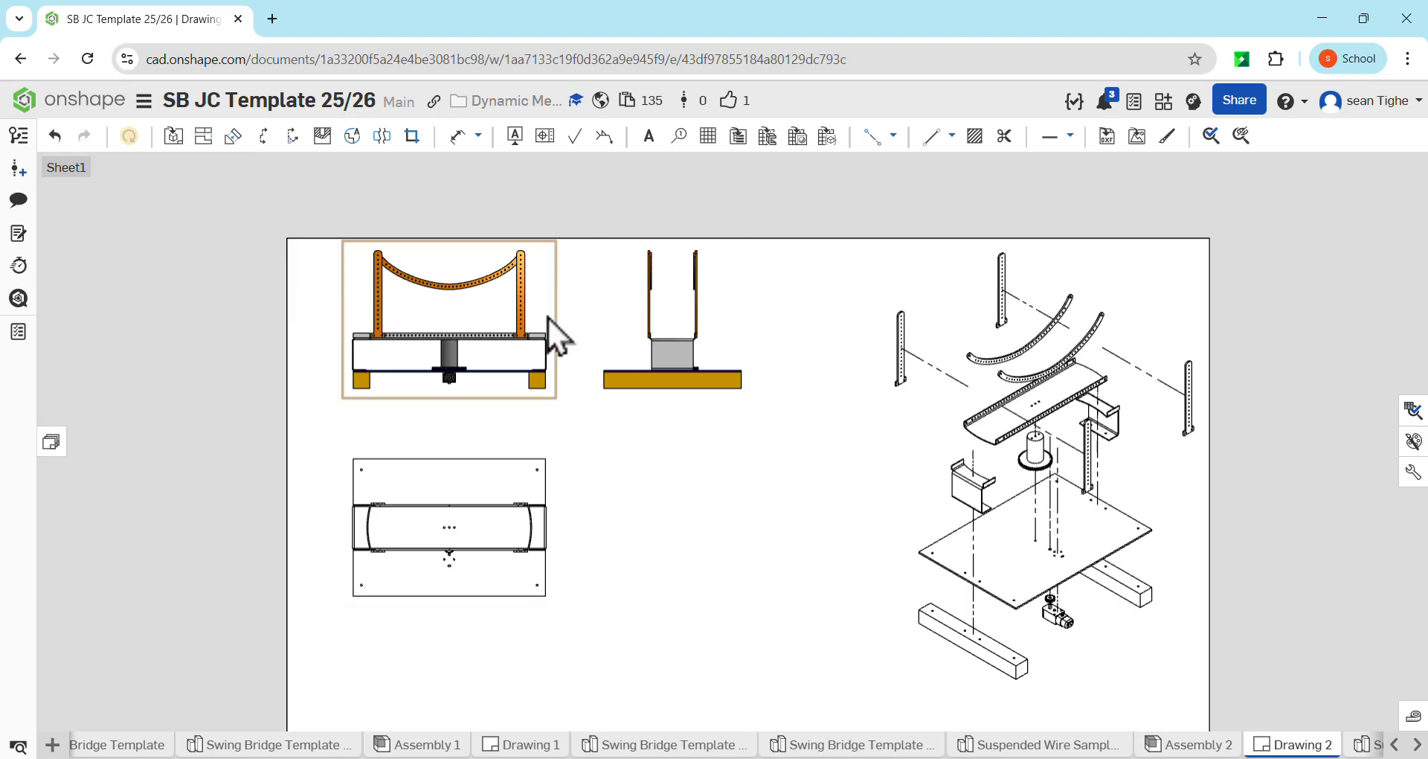
Dimension the height of the left wooden foot in the front view, placing it to the foot's left
key("d")
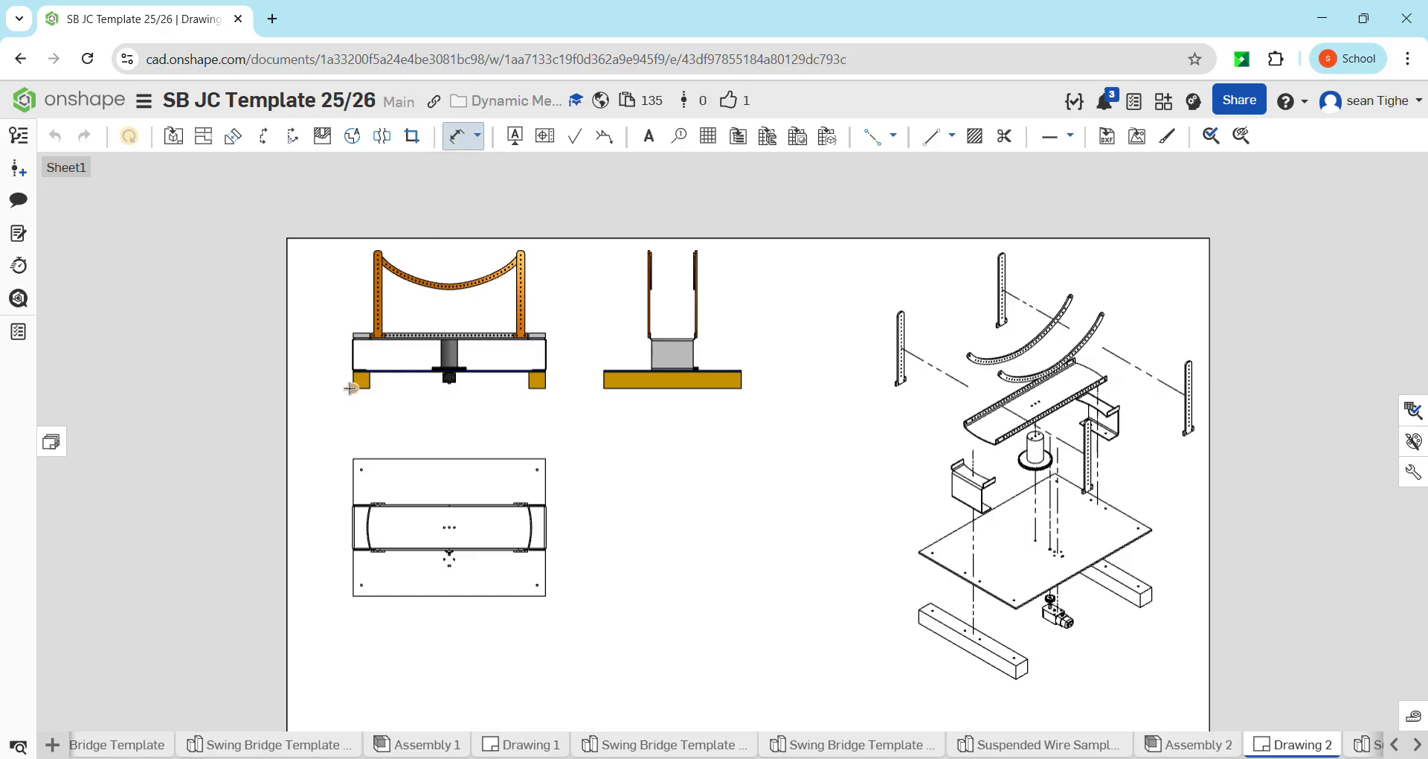
scroll(351, 387, "up", 10)
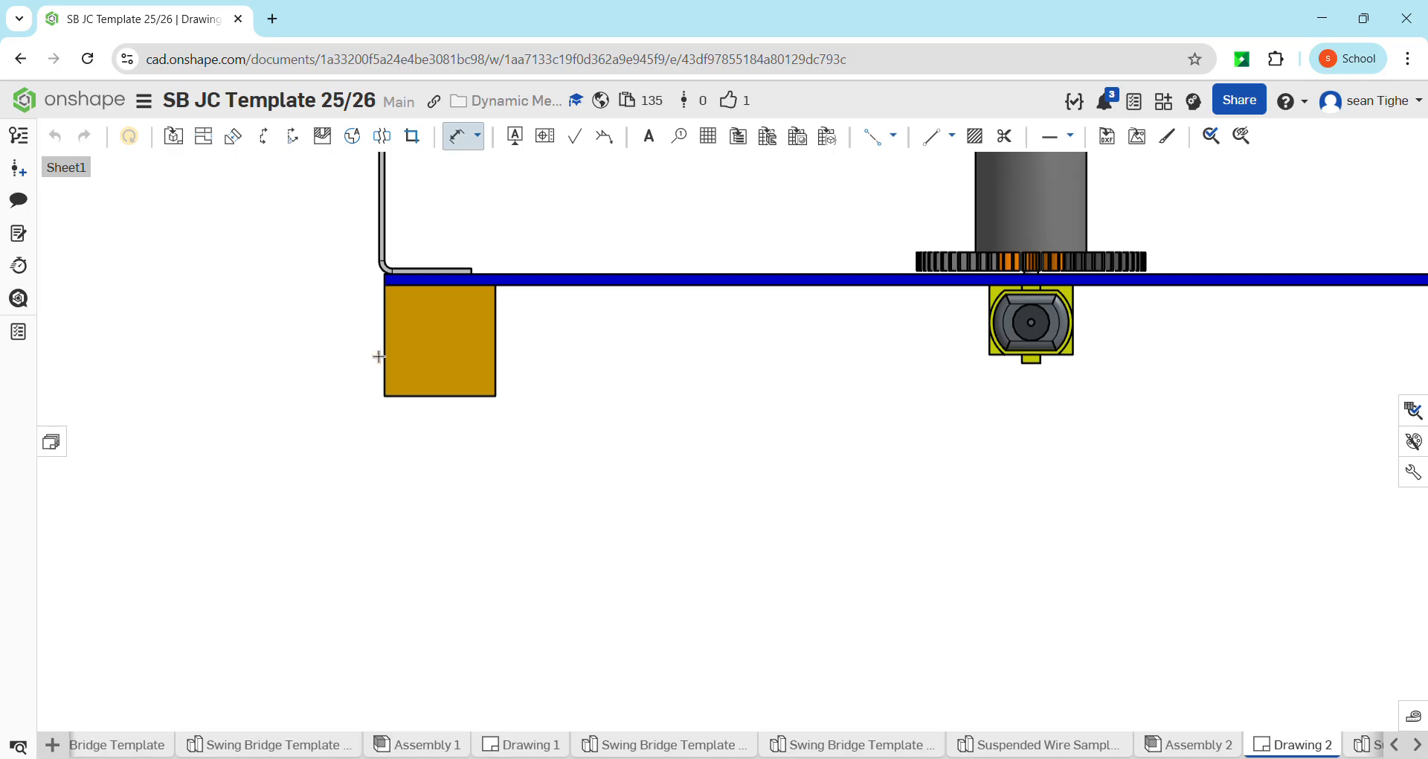
left_click(383, 352)
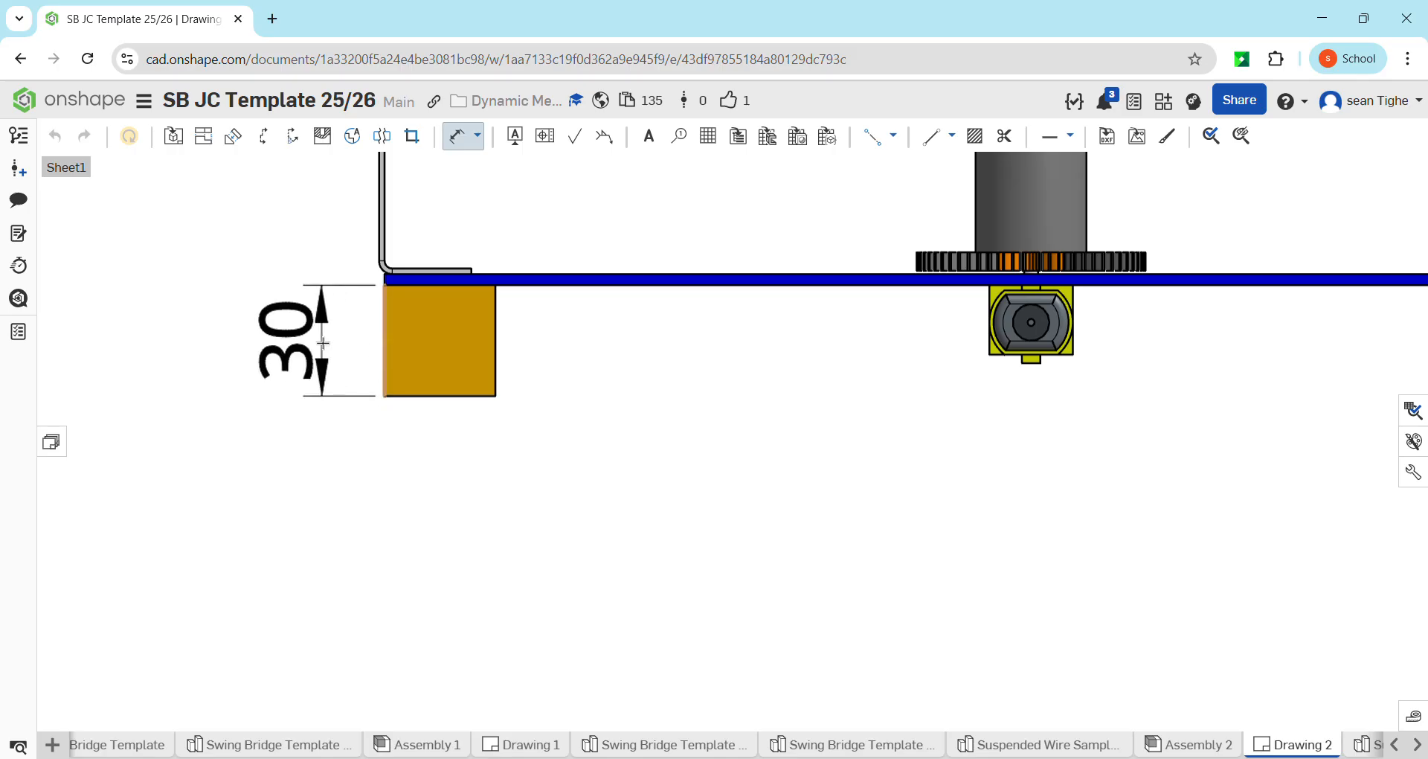
left_click(321, 341)
scroll(328, 338, "down", 10)
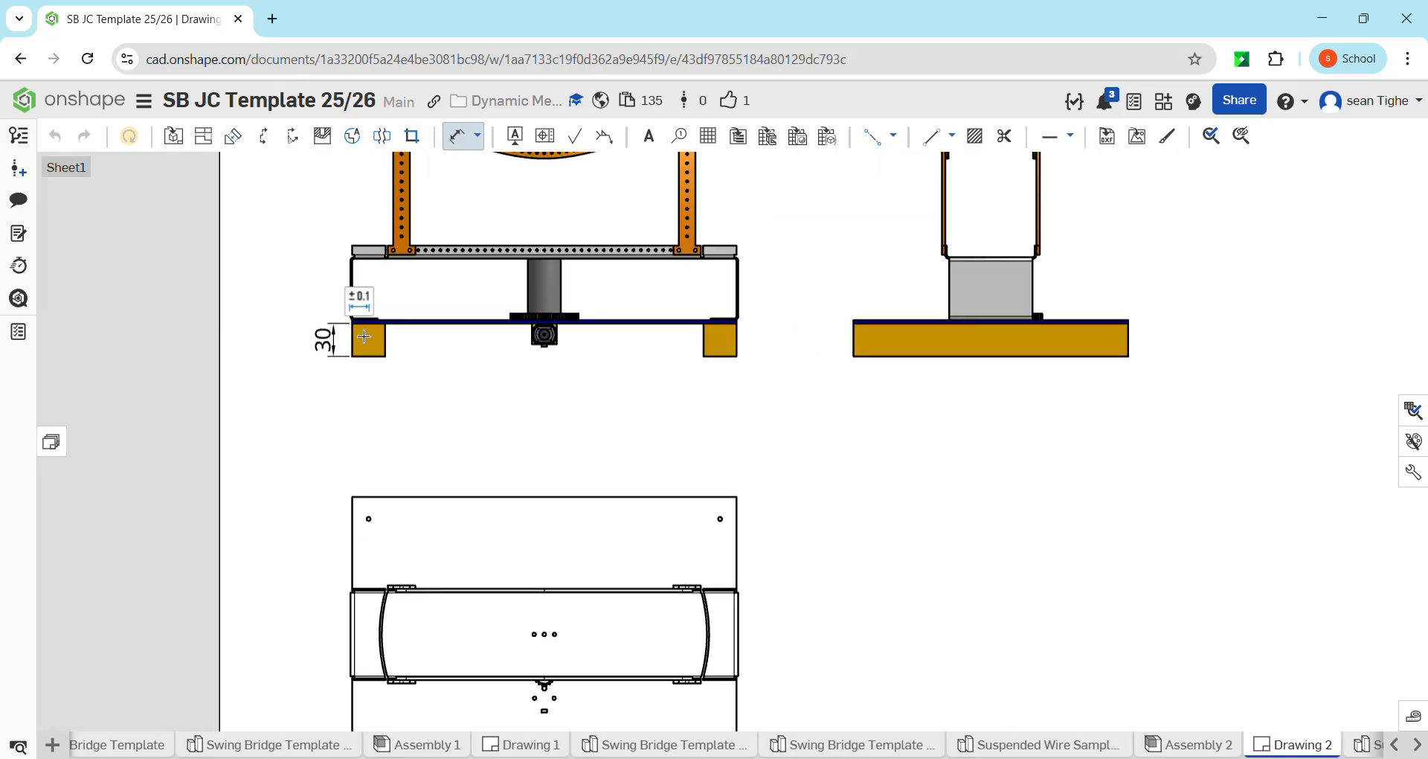
Dimension the height of the deck's raised side edge at its left end in the front view
scroll(363, 336, "up", 3)
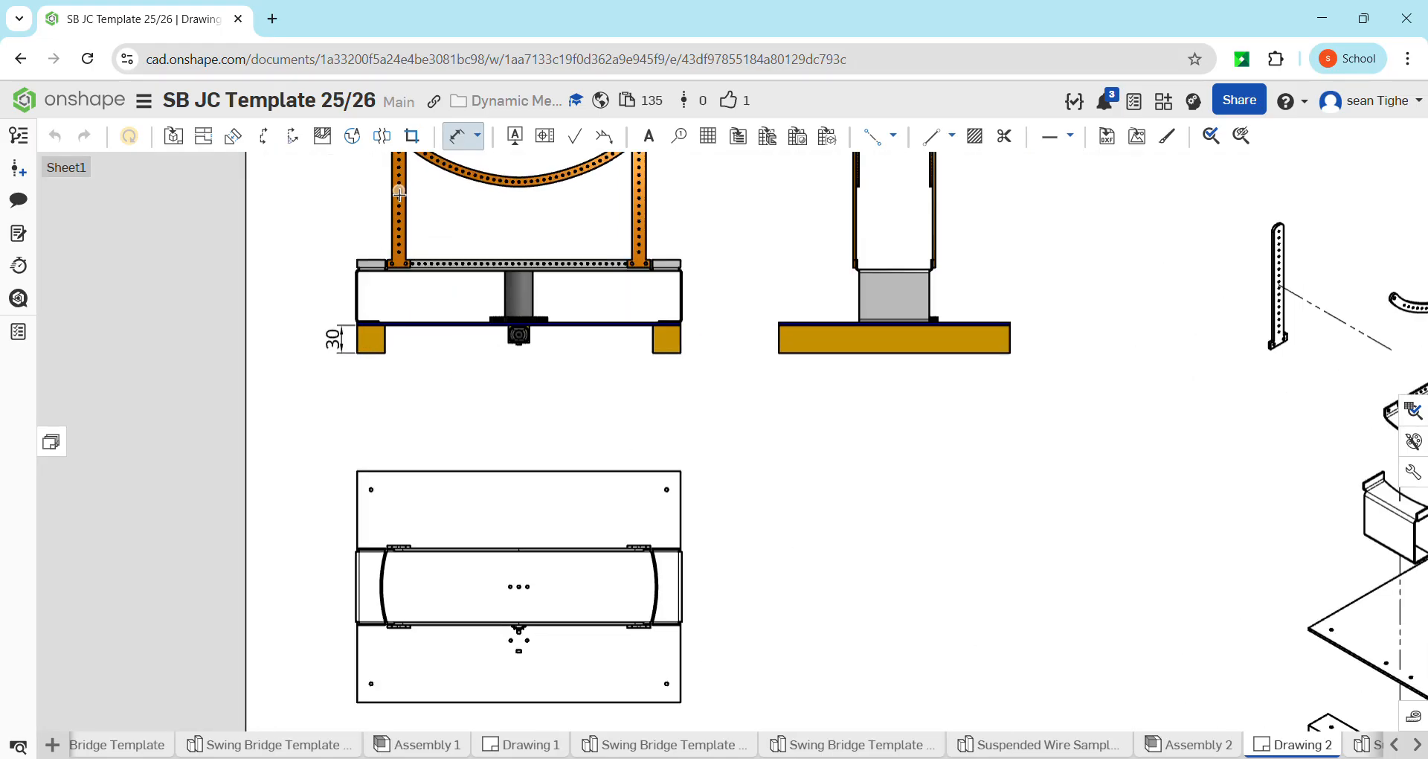
middle_click_drag(433, 224, 373, 406)
scroll(369, 402, "up", 5)
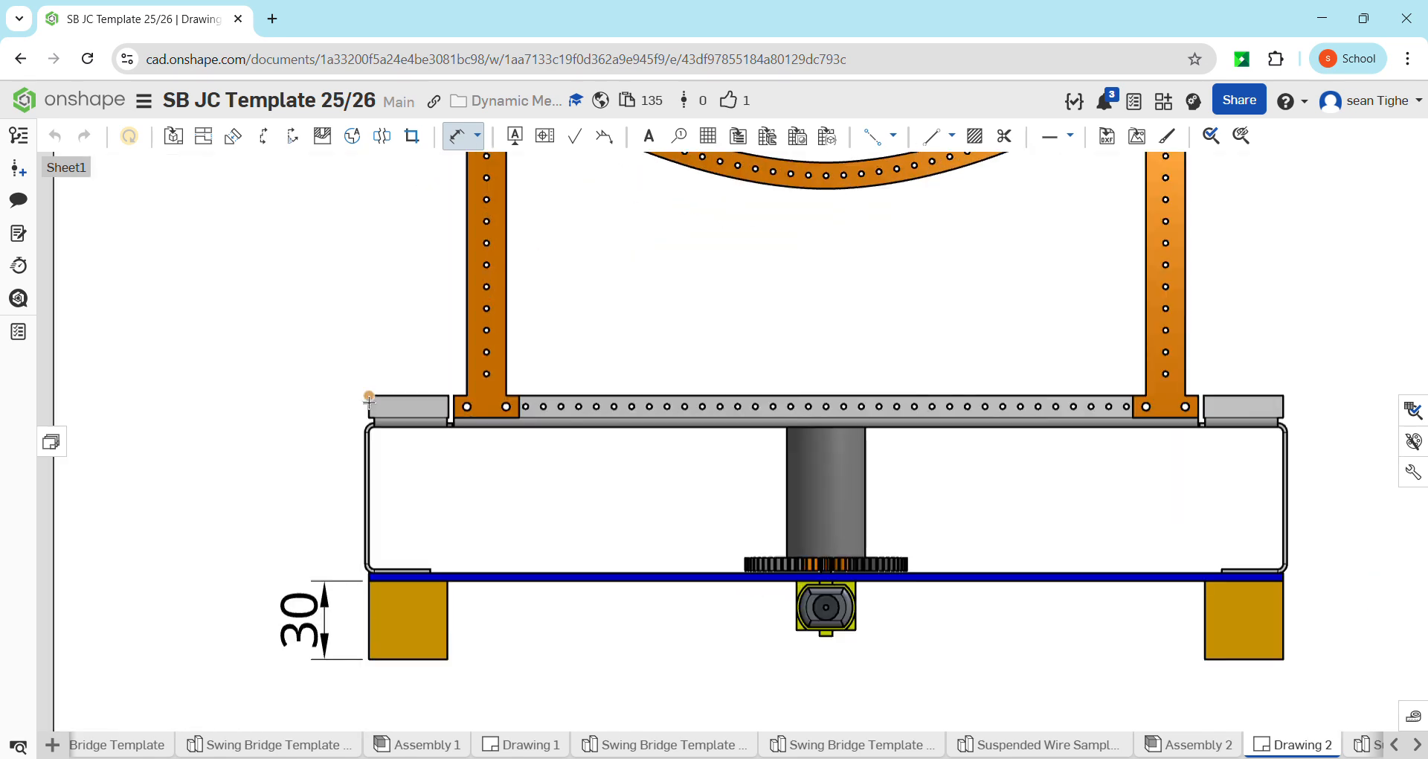
scroll(369, 402, "up", 3)
left_click(370, 389)
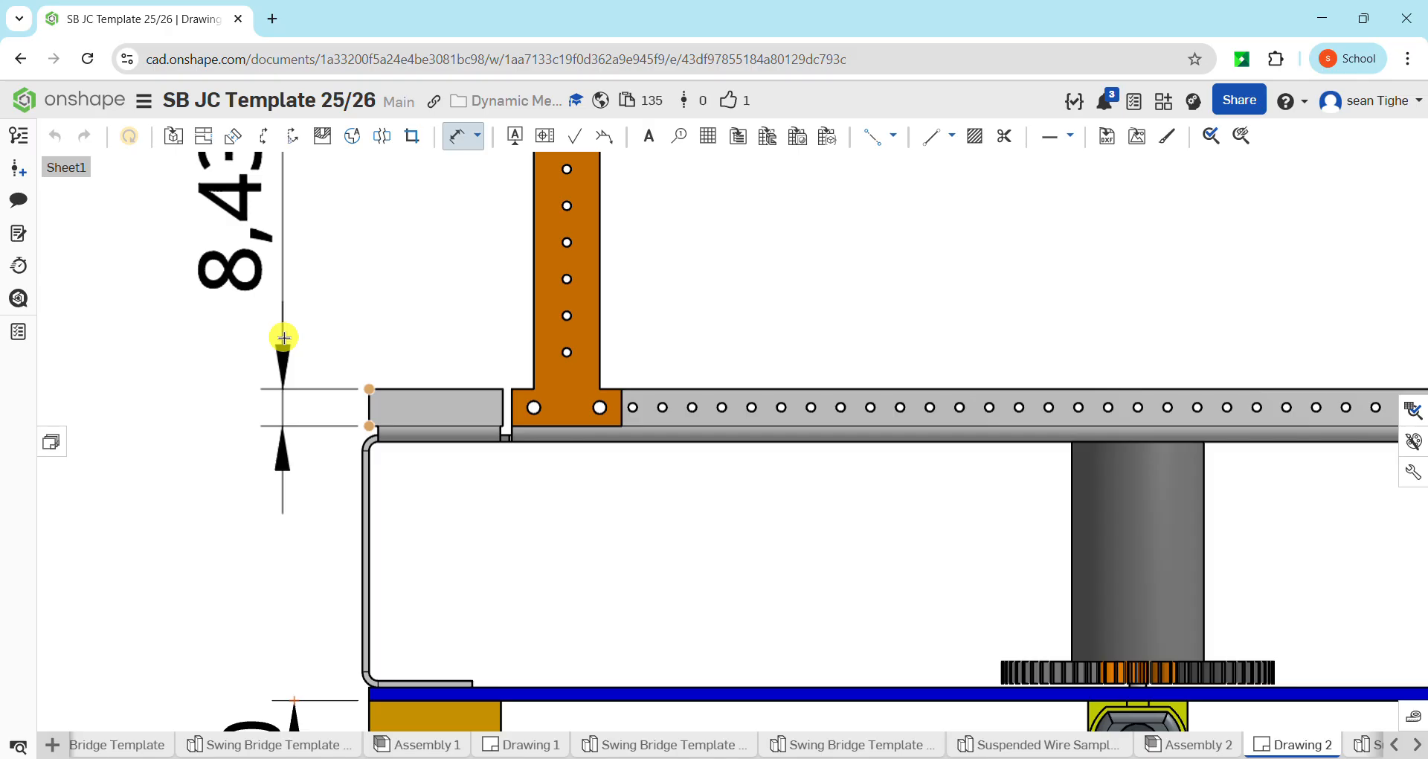
left_click(284, 337)
scroll(283, 338, "down", 8)
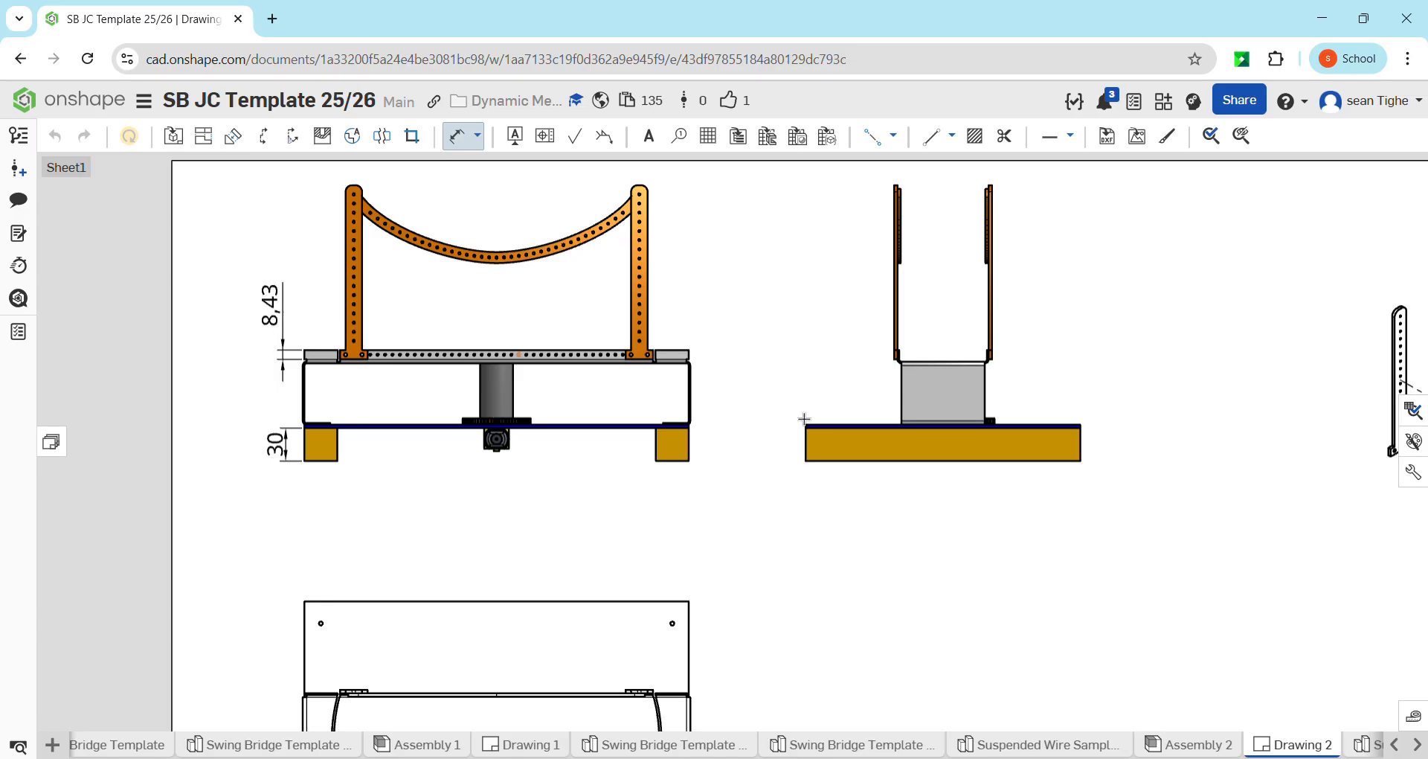
Set the drawing's decimal separator to Period and its precision to 0, and move the deck edge's height dimension text closer to its arrows
left_click(1414, 471)
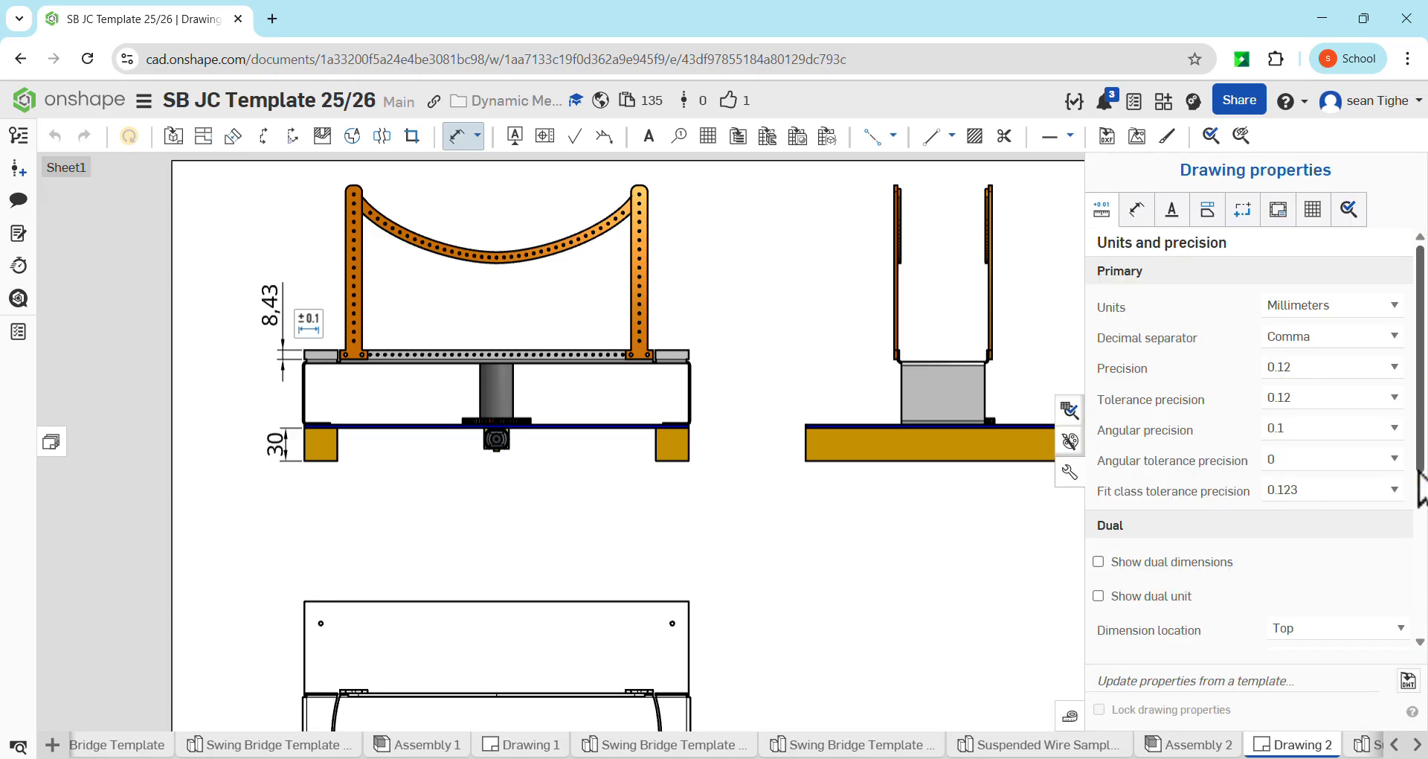
left_click(1340, 344)
left_click(1313, 360)
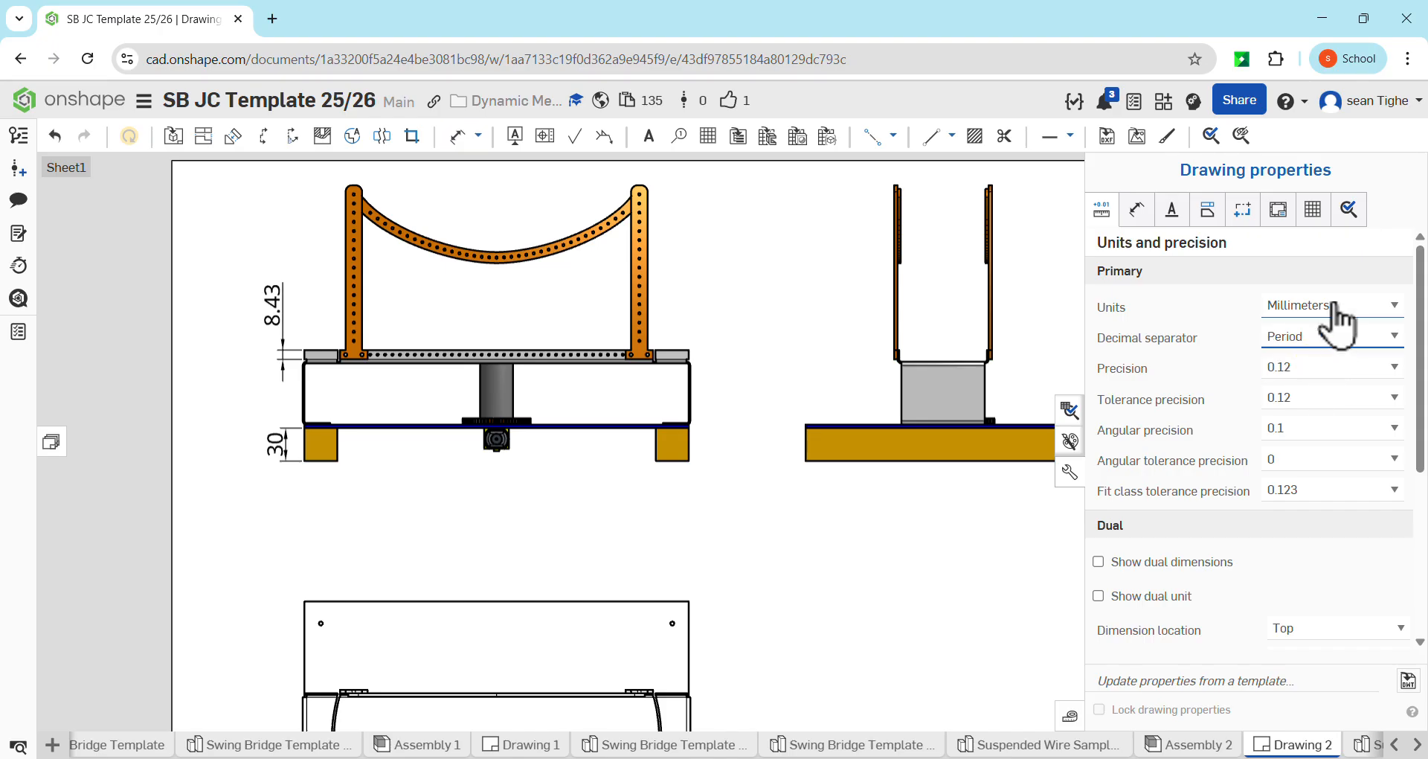
left_click(1323, 362)
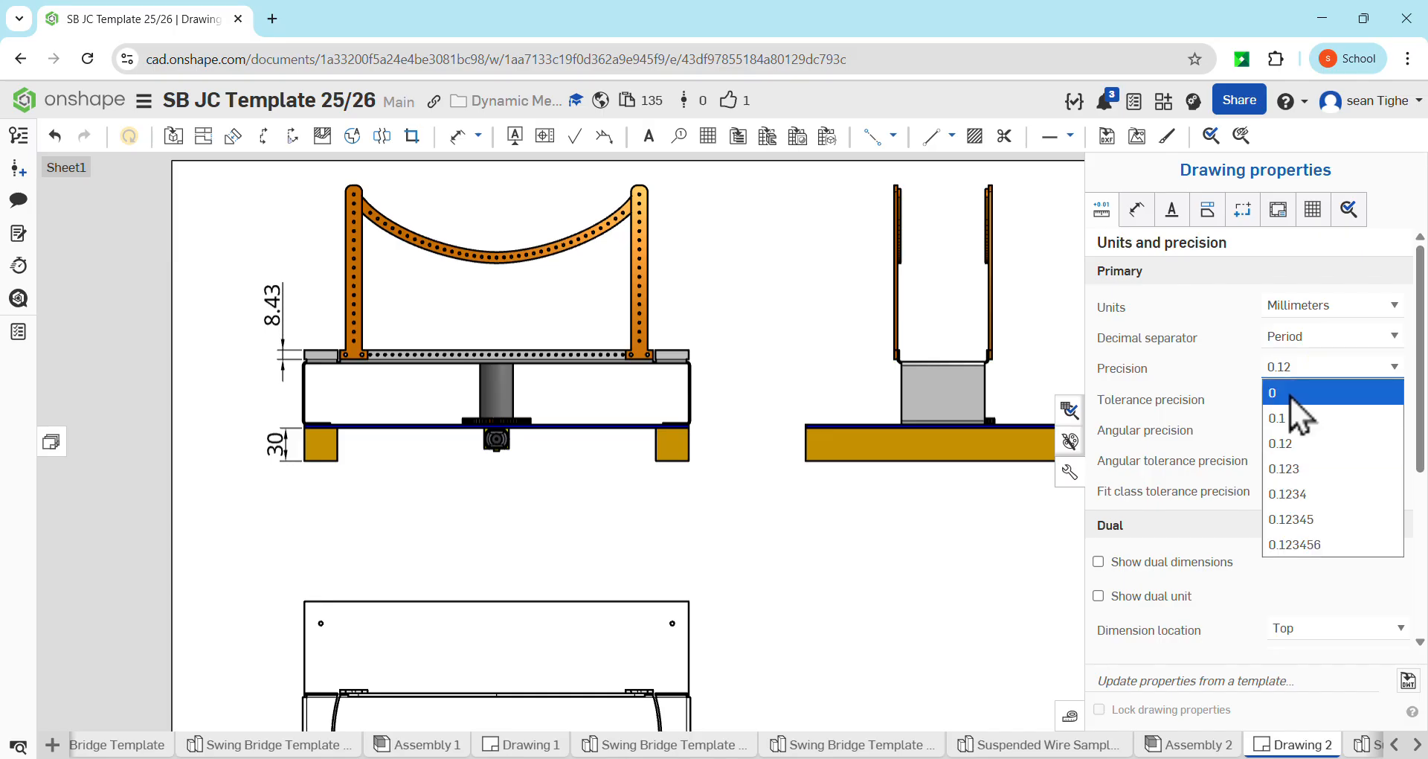
left_click(1290, 394)
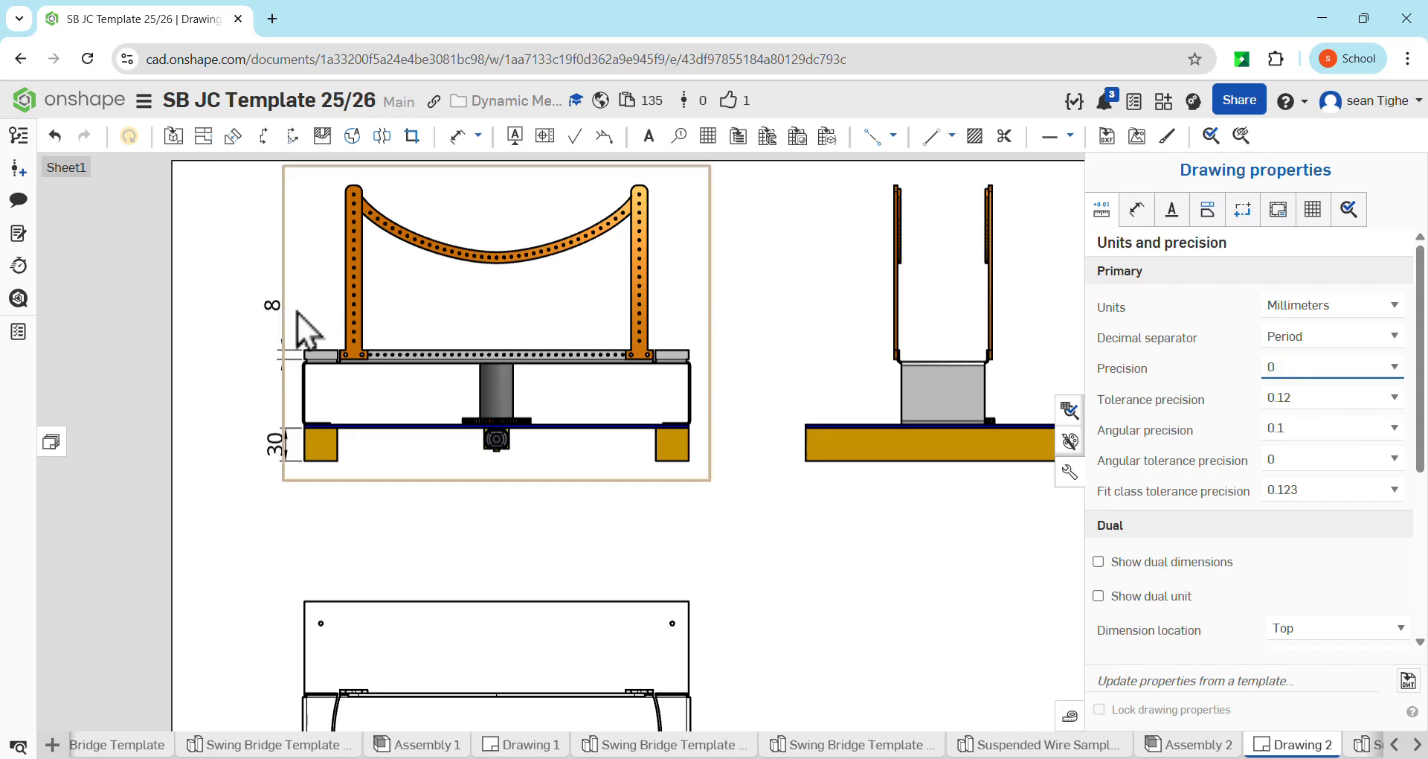
left_click_drag(280, 306, 286, 347)
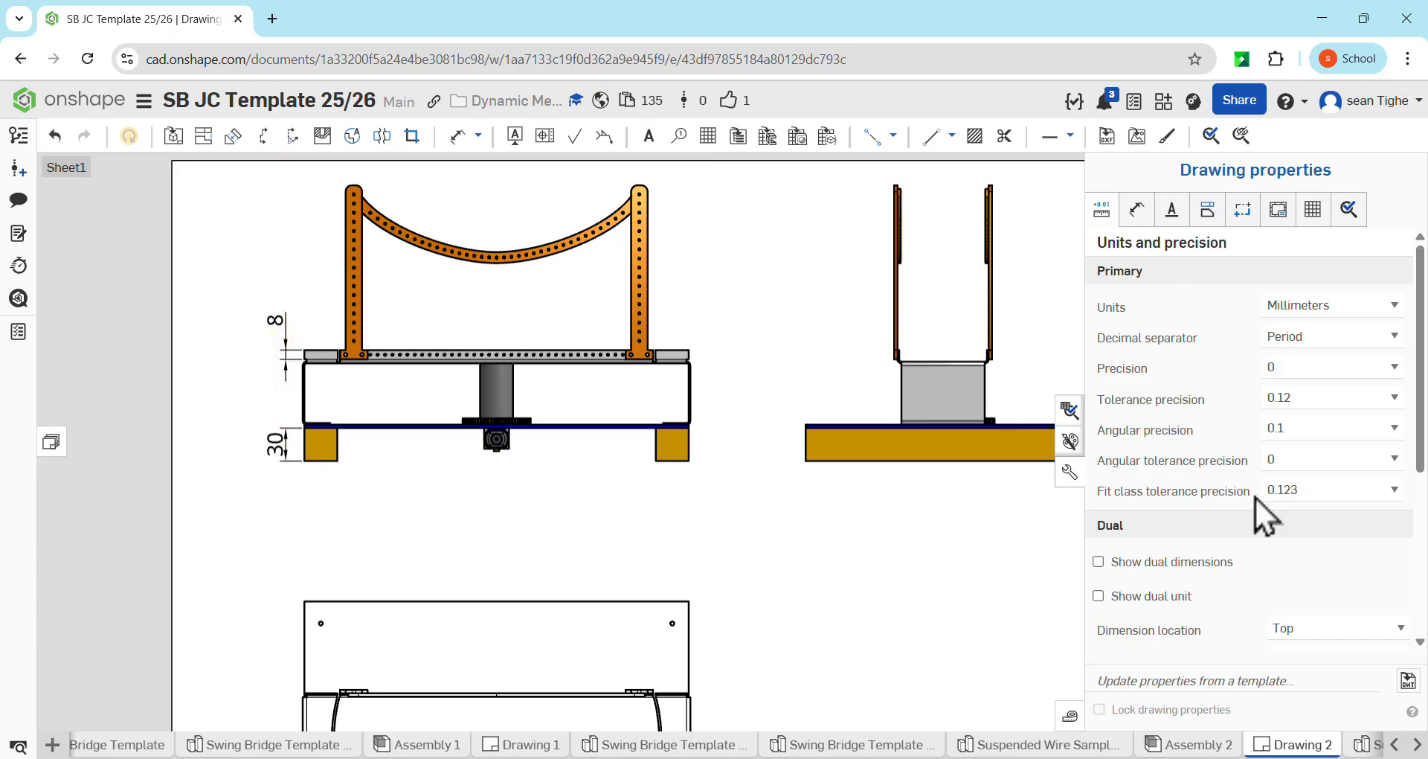
left_click(1073, 469)
Dimension the base plate's depth between its left corners in the plan view, placing it to the plate's left
scroll(993, 467, "down", 3)
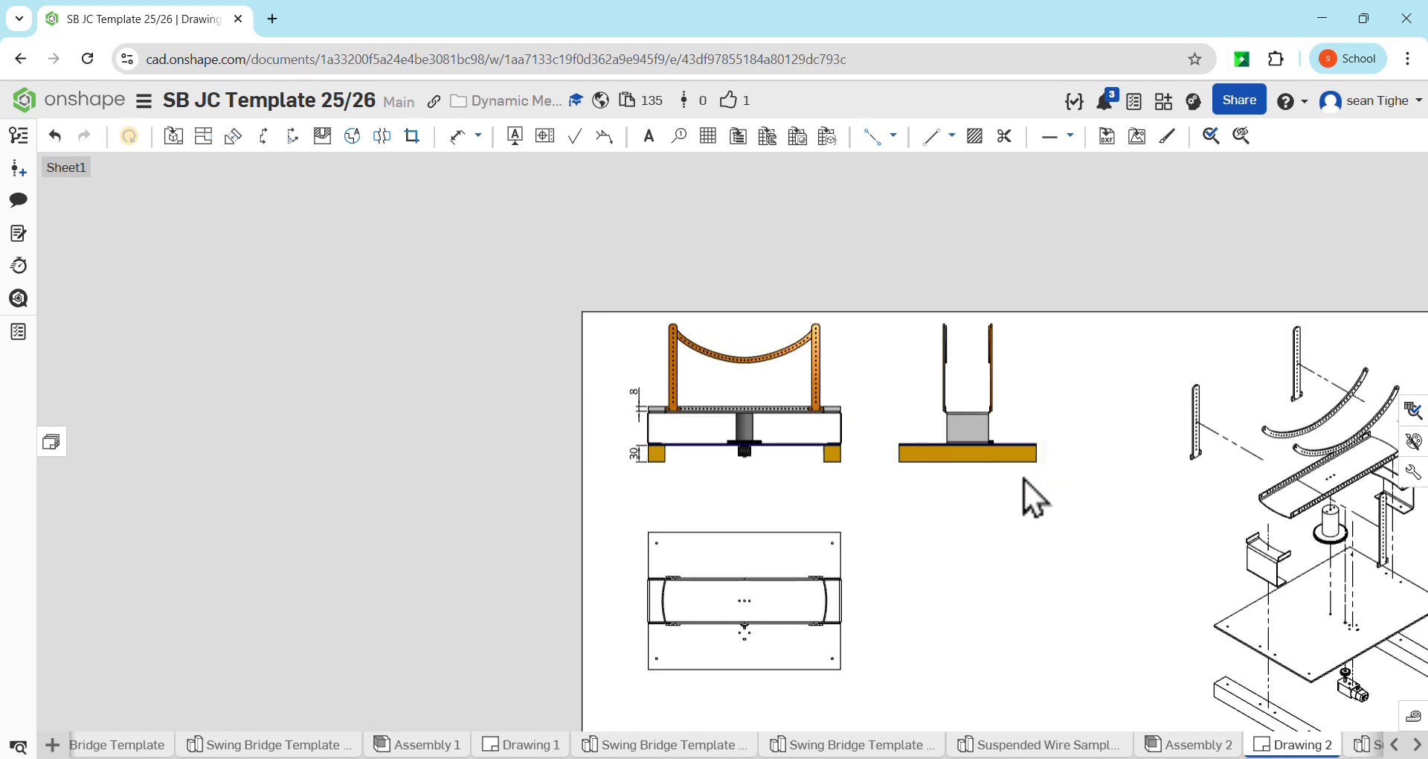
middle_click_drag(1023, 479, 751, 457)
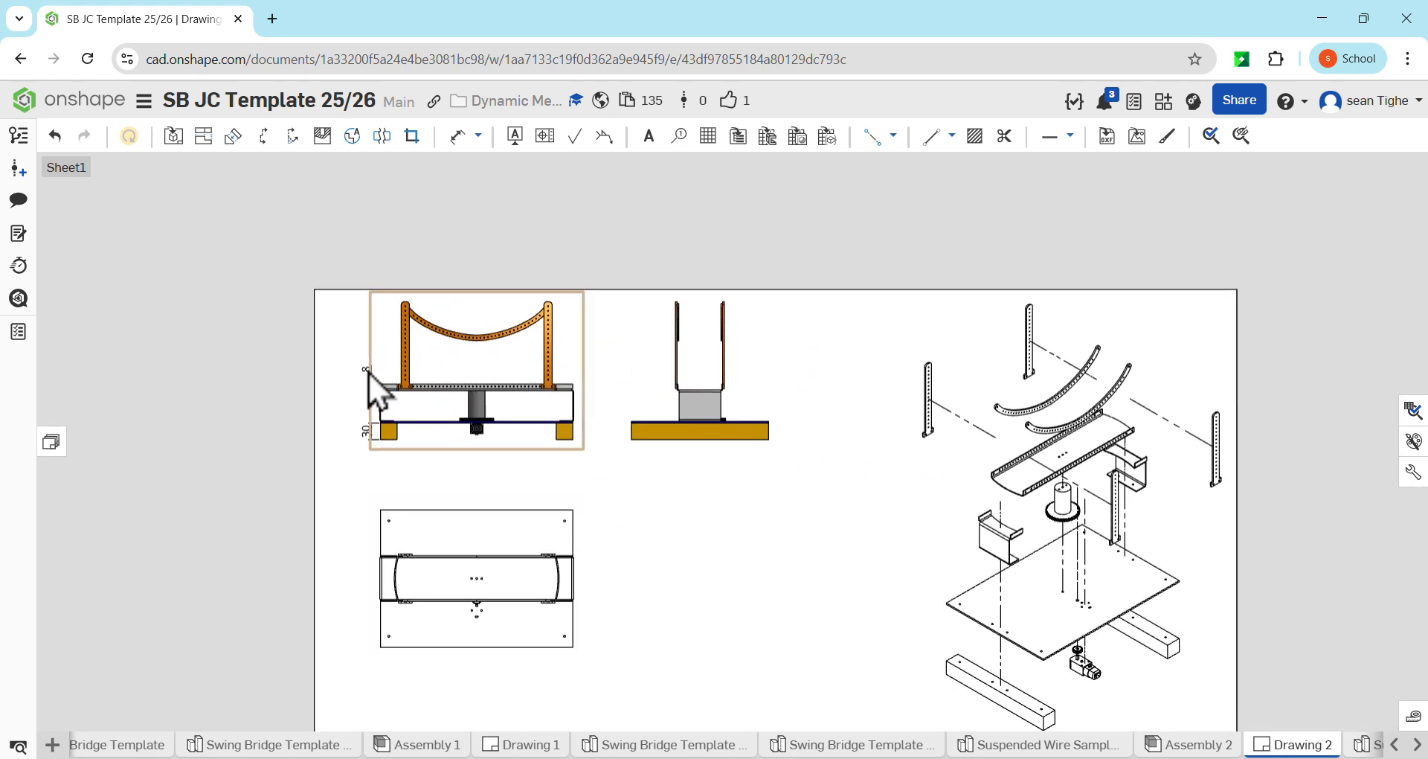
scroll(556, 353, "up", 1)
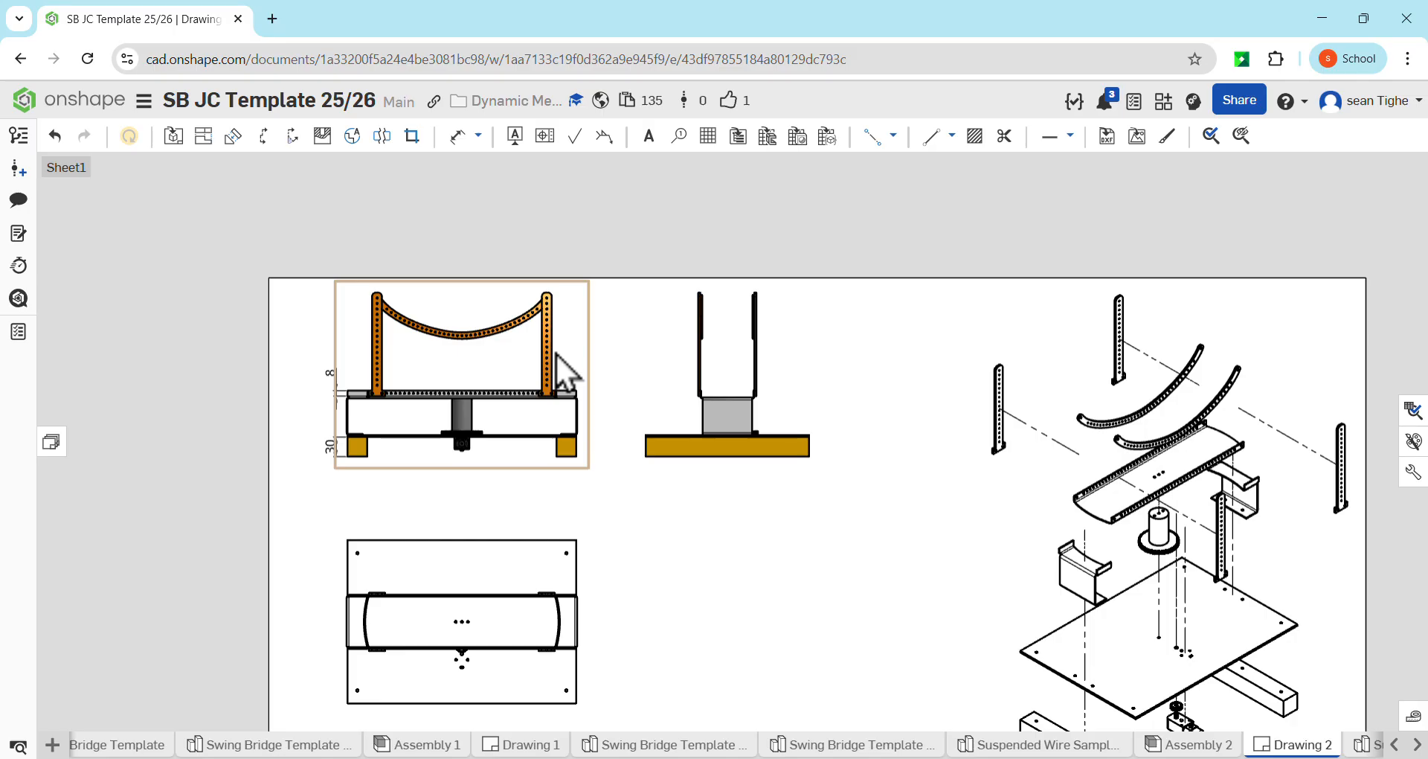
key("d")
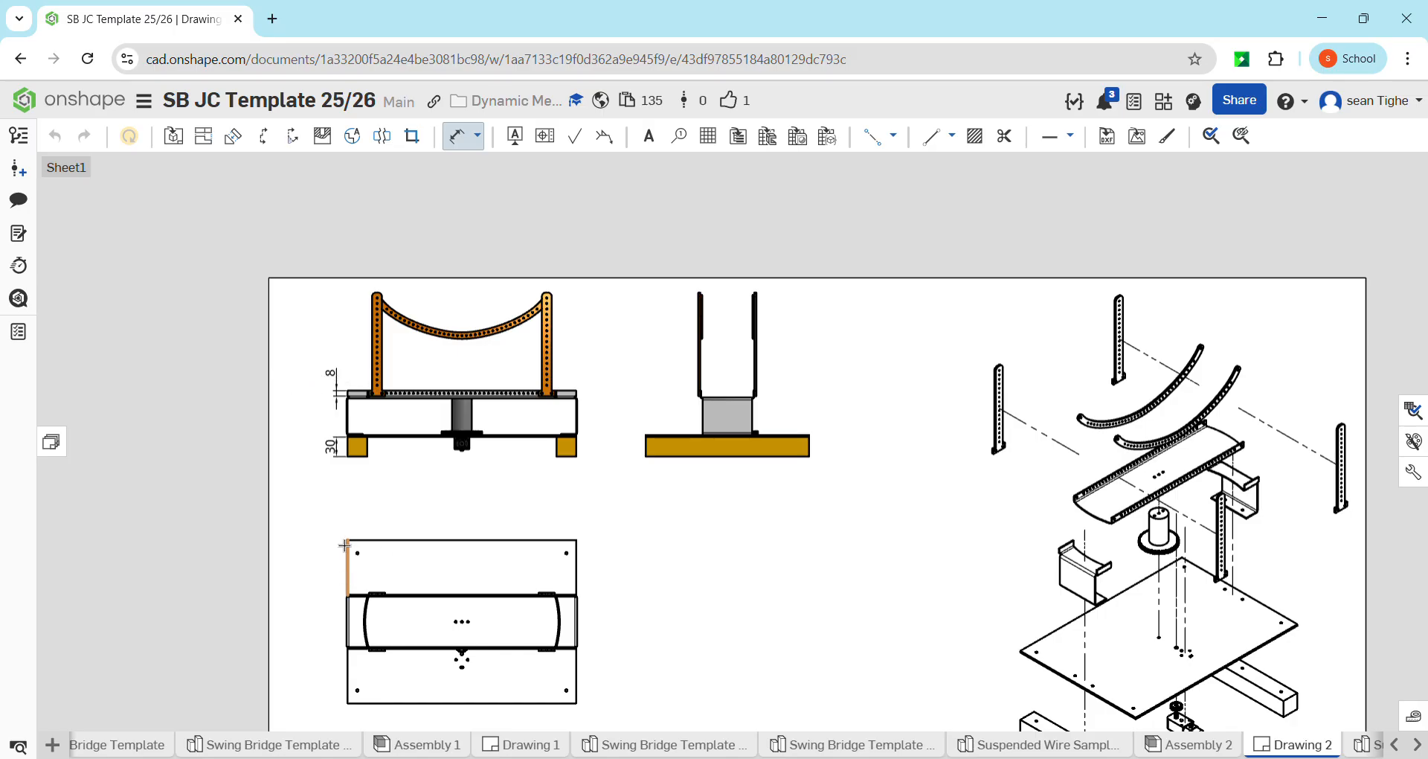
left_click(345, 541)
left_click(347, 703)
left_click(314, 617)
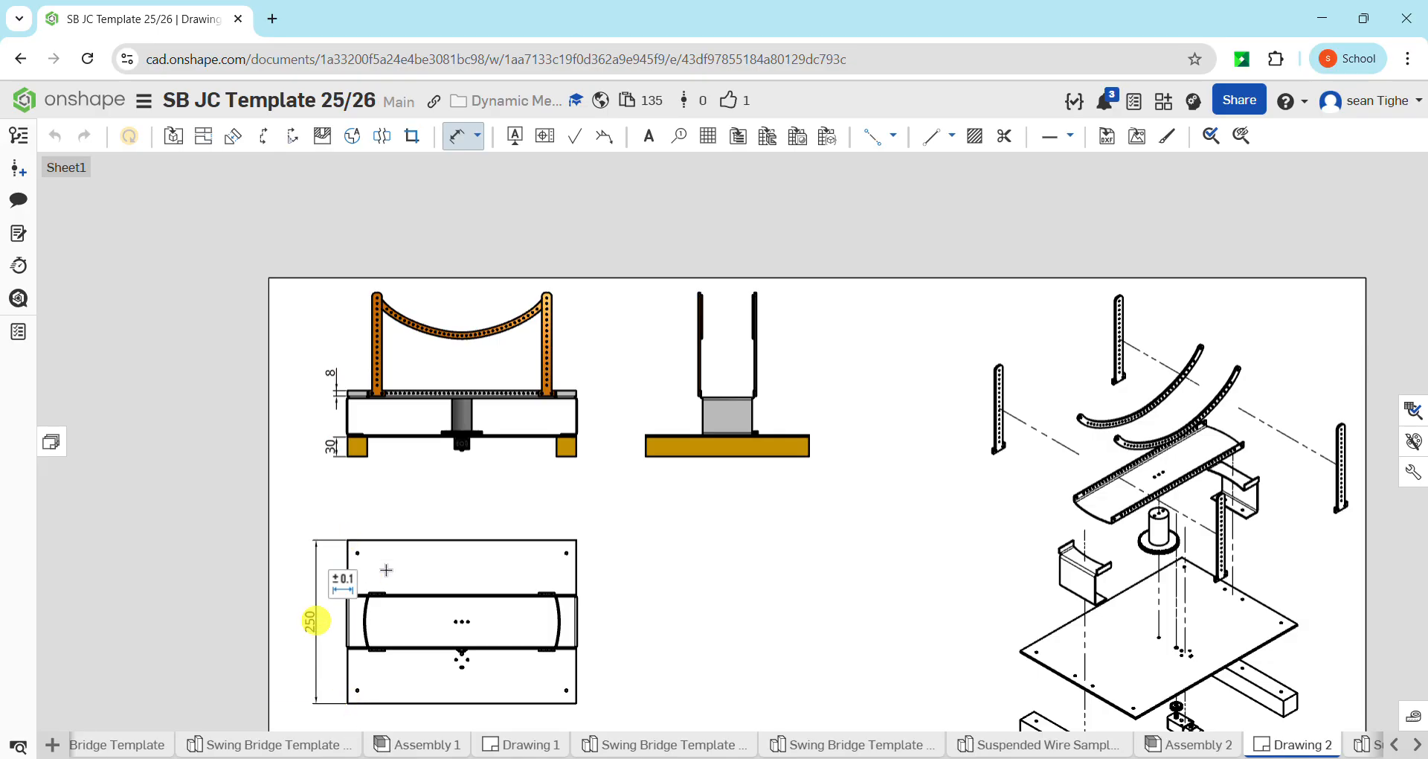
Dimension the base plate's overall length along its lower edge, placing it below the plan view
scroll(395, 595, "down", 5)
scroll(404, 660, "up", 6)
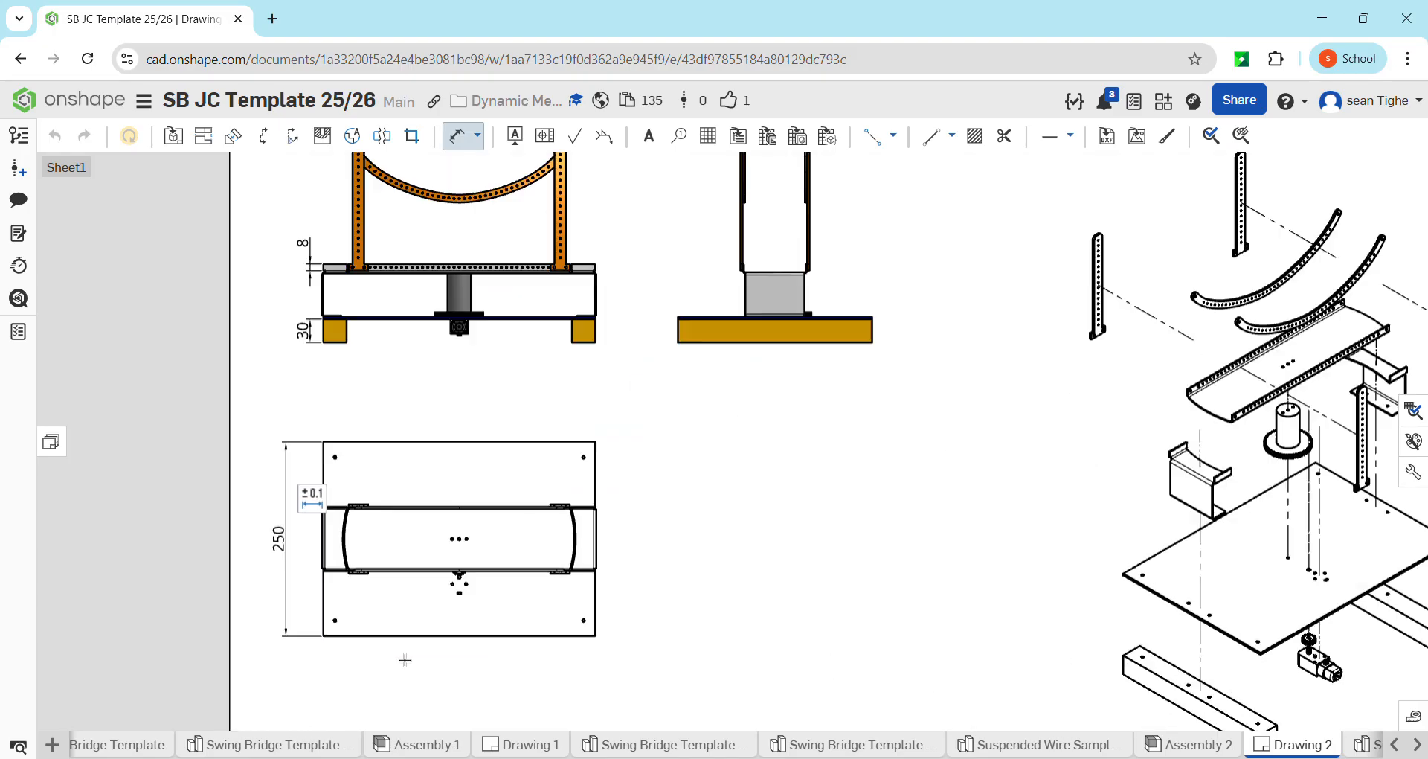
left_click(453, 638)
left_click(462, 683)
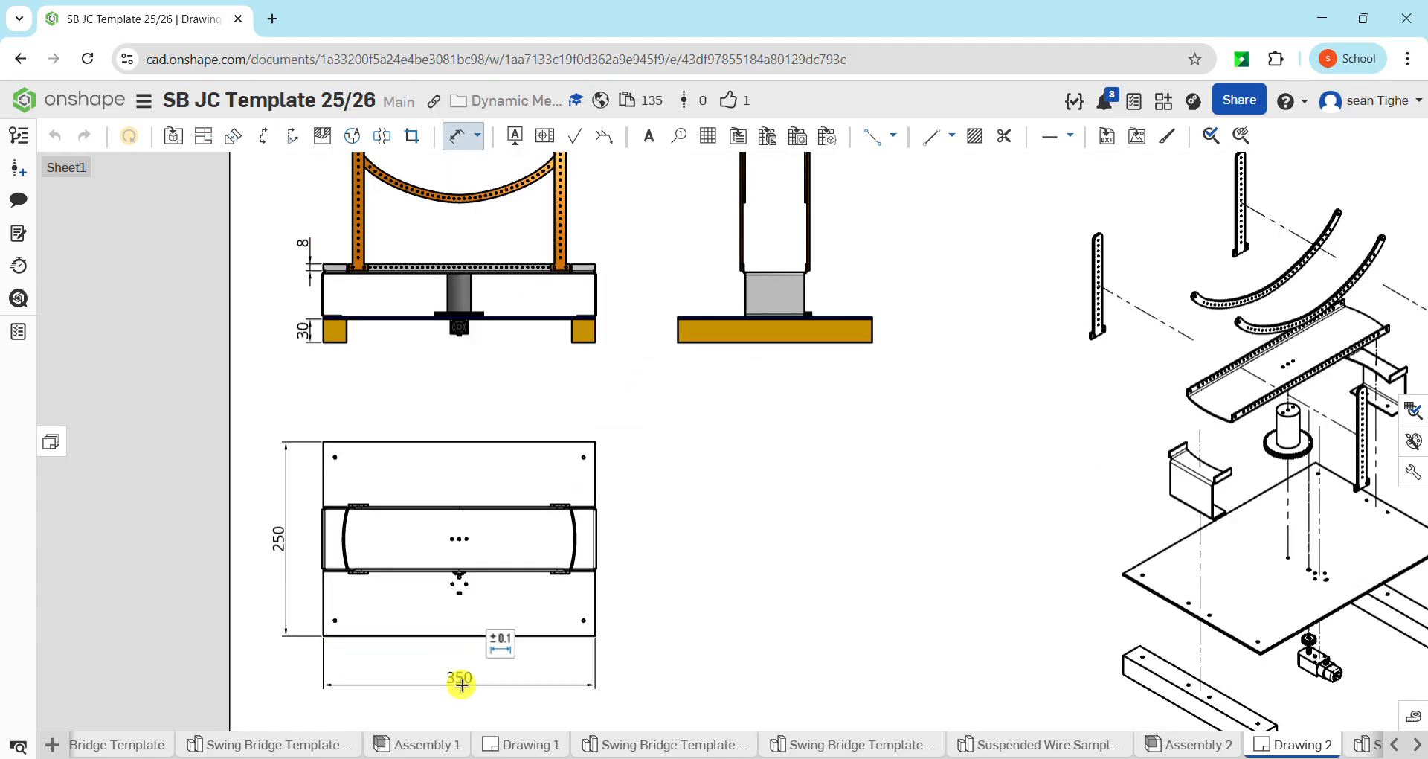
Insert an isometric view of Assembly 2 in its Default position at 1:4 and place it below the side view
scroll(733, 360, "down", 3)
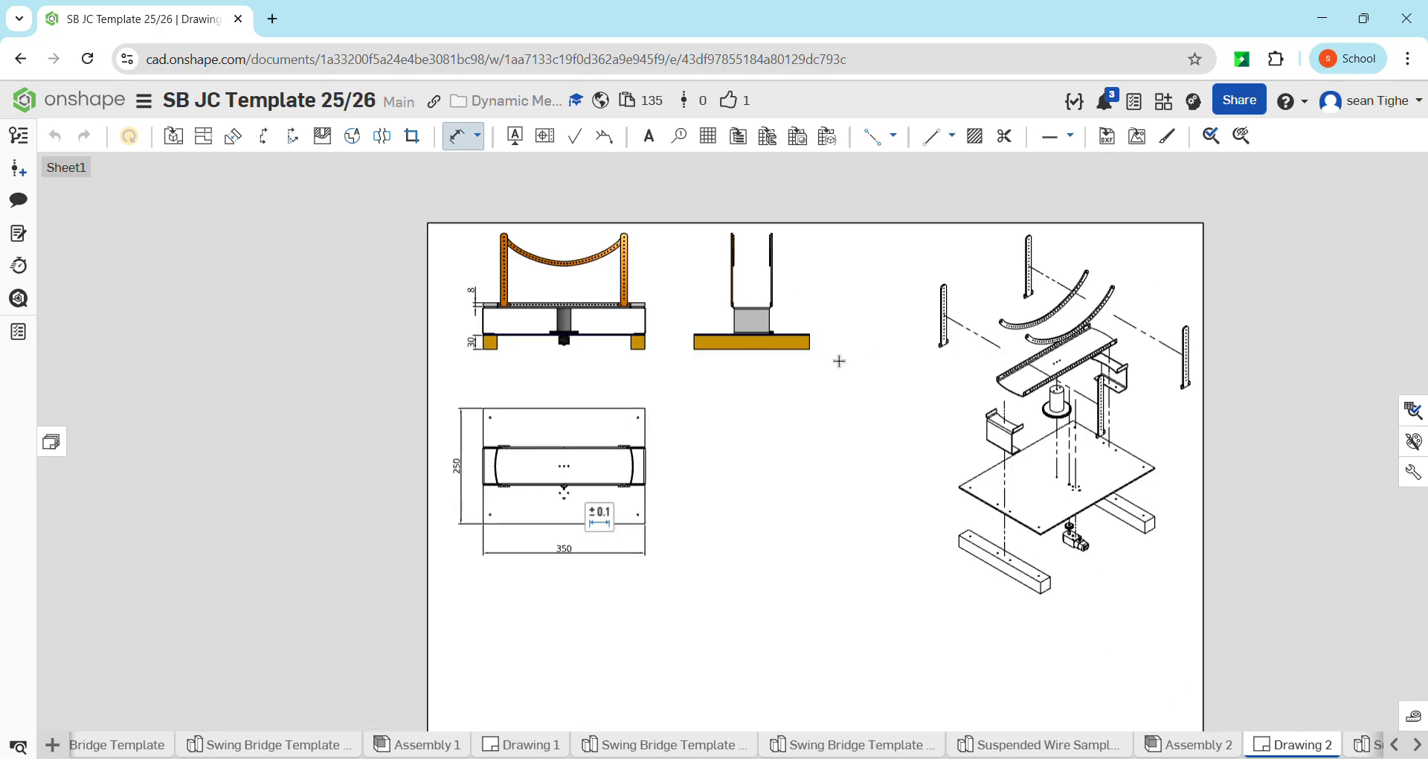
scroll(744, 352, "down", 1)
scroll(626, 290, "down", 1)
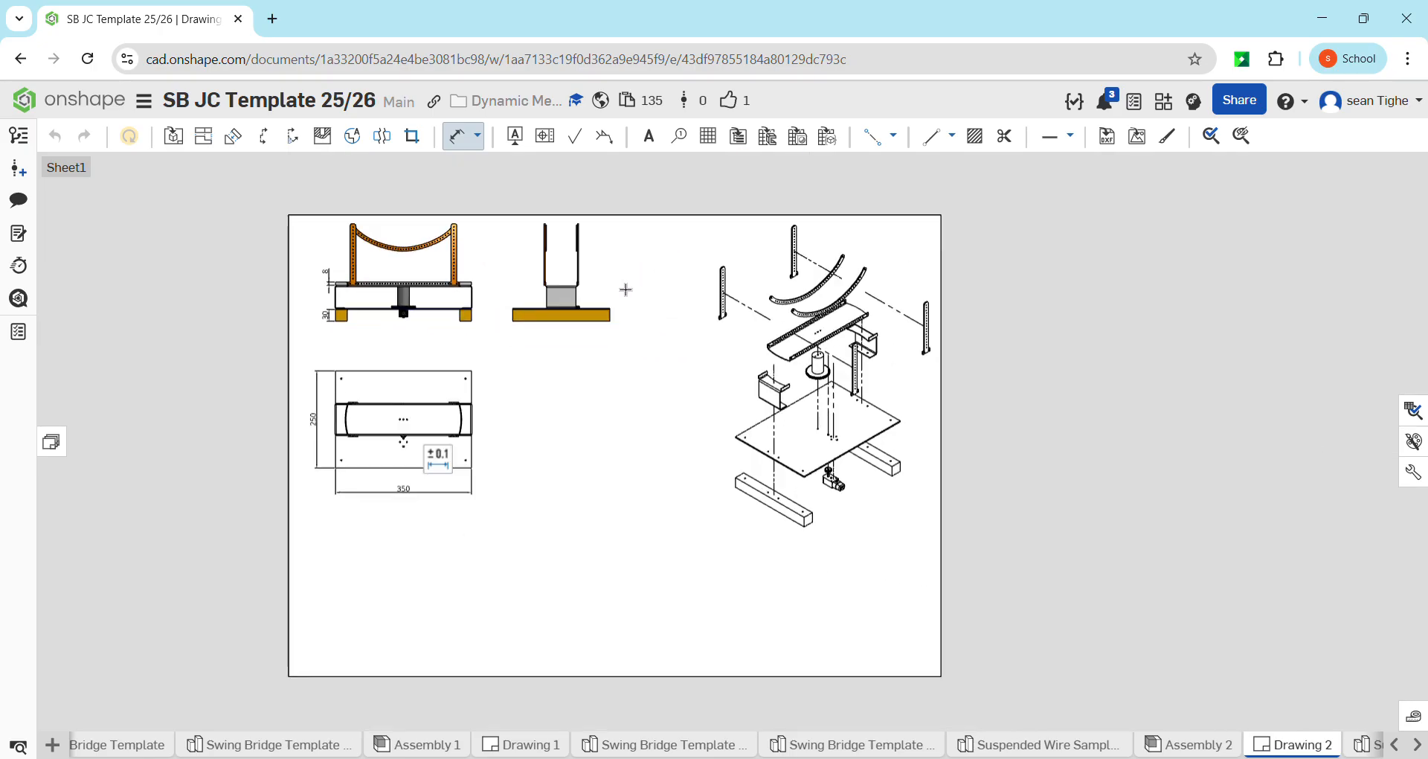
middle_click_drag(668, 394, 705, 360)
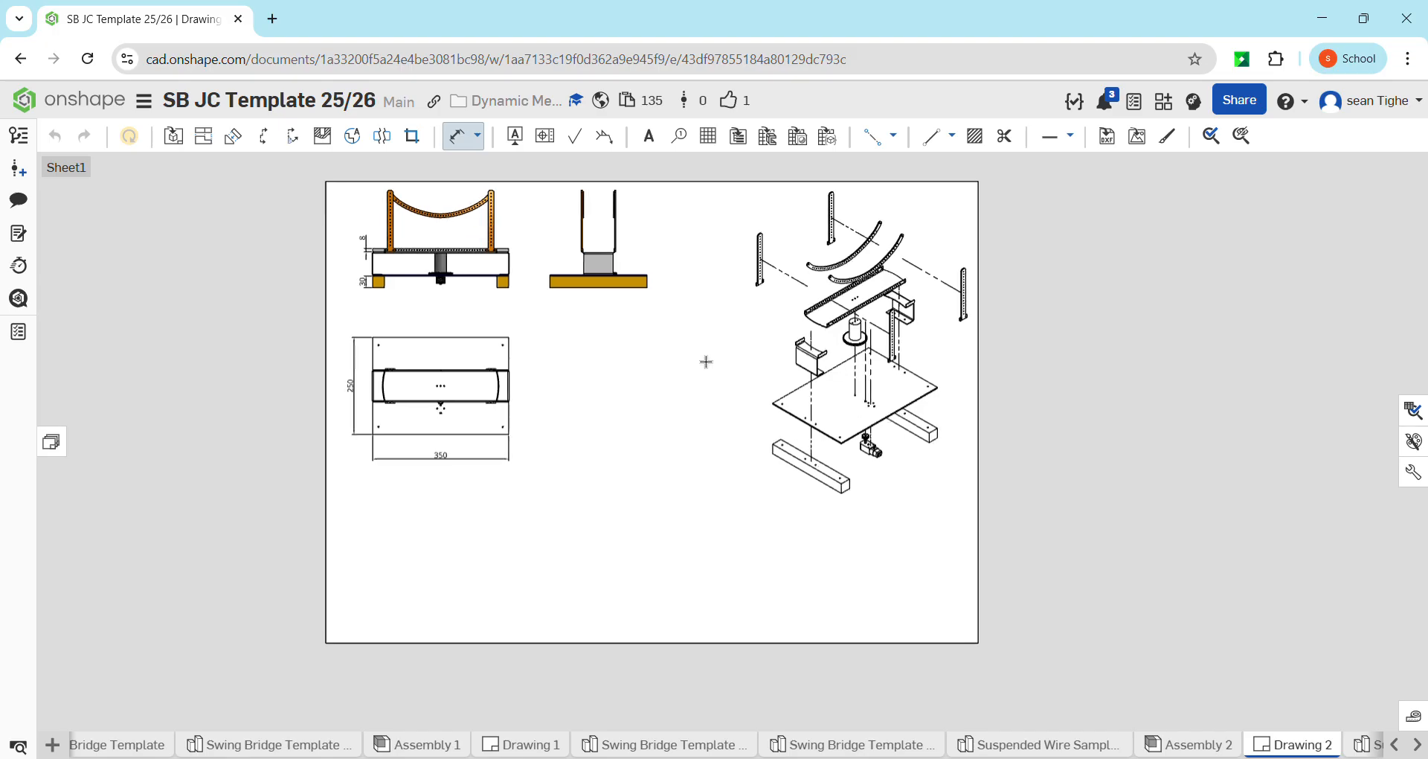
left_click(173, 135)
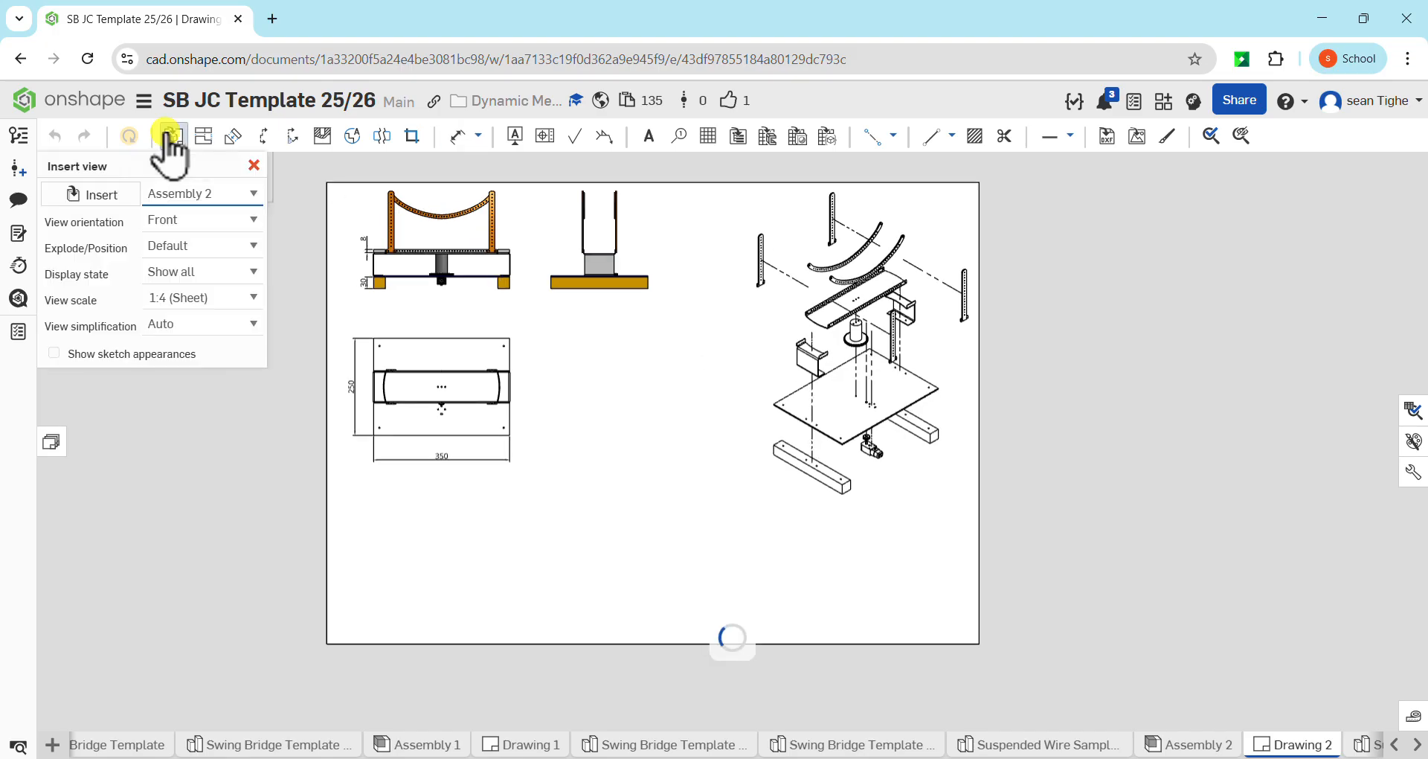
left_click(212, 218)
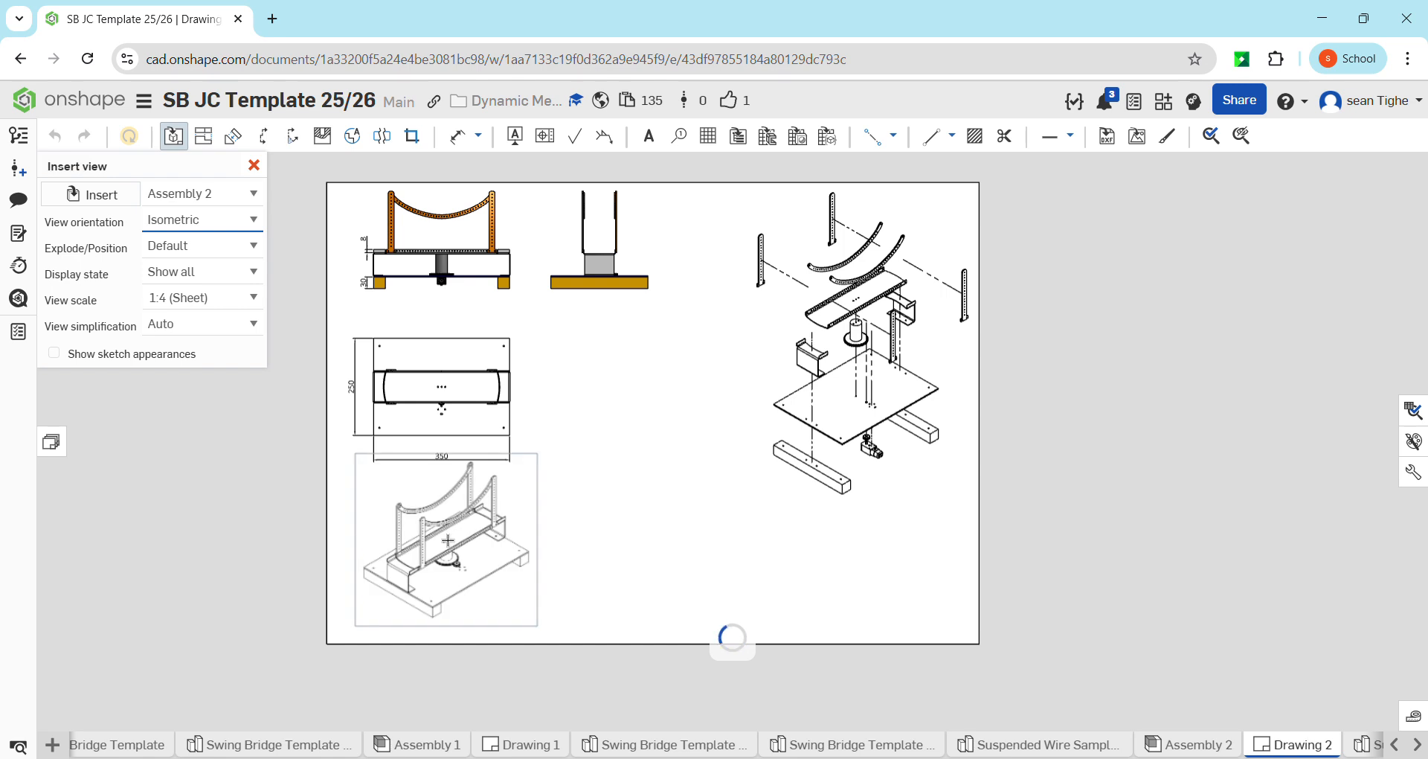
left_click(434, 546)
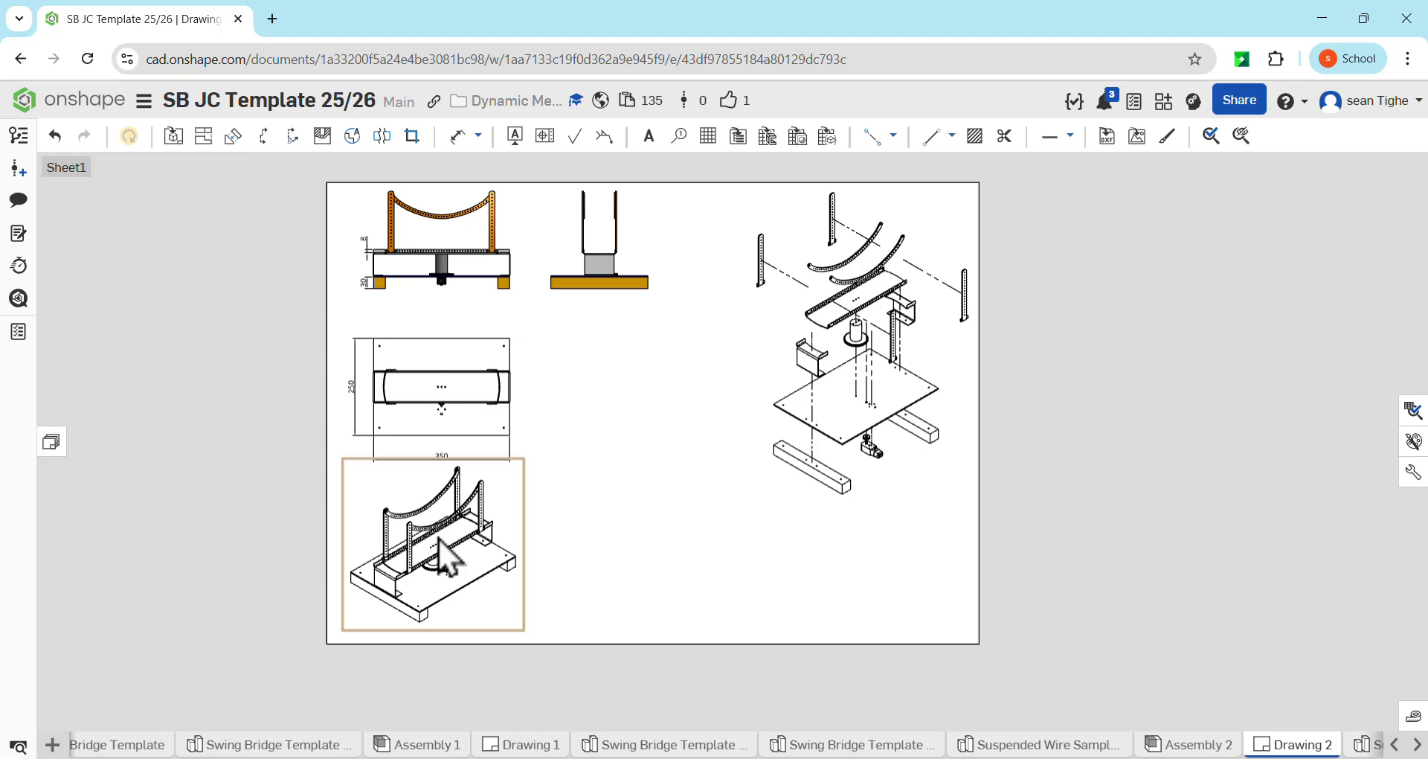
left_click_drag(439, 541, 651, 418)
Turn on shaded display for the assembled isometric view
right_click(650, 409)
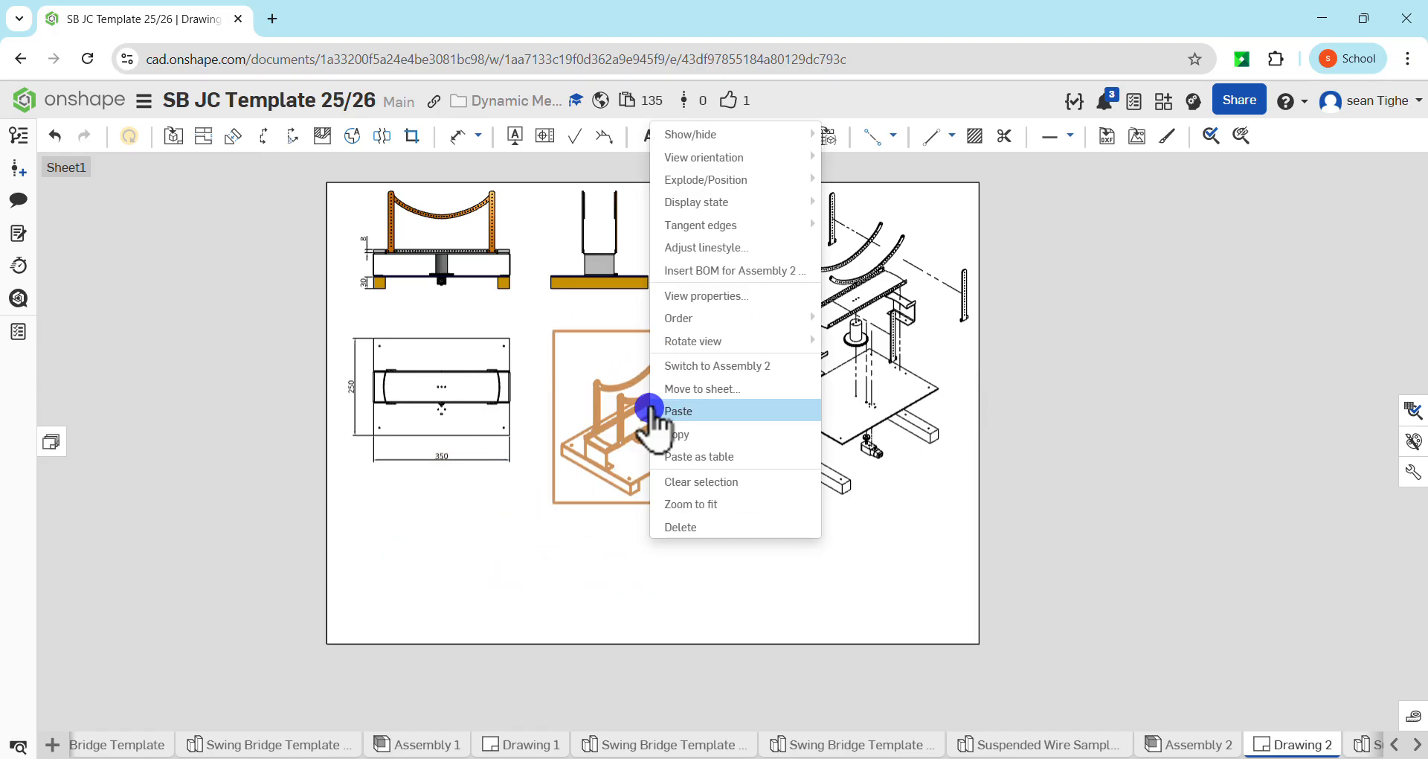
mouse_move(746, 157)
left_click(893, 157)
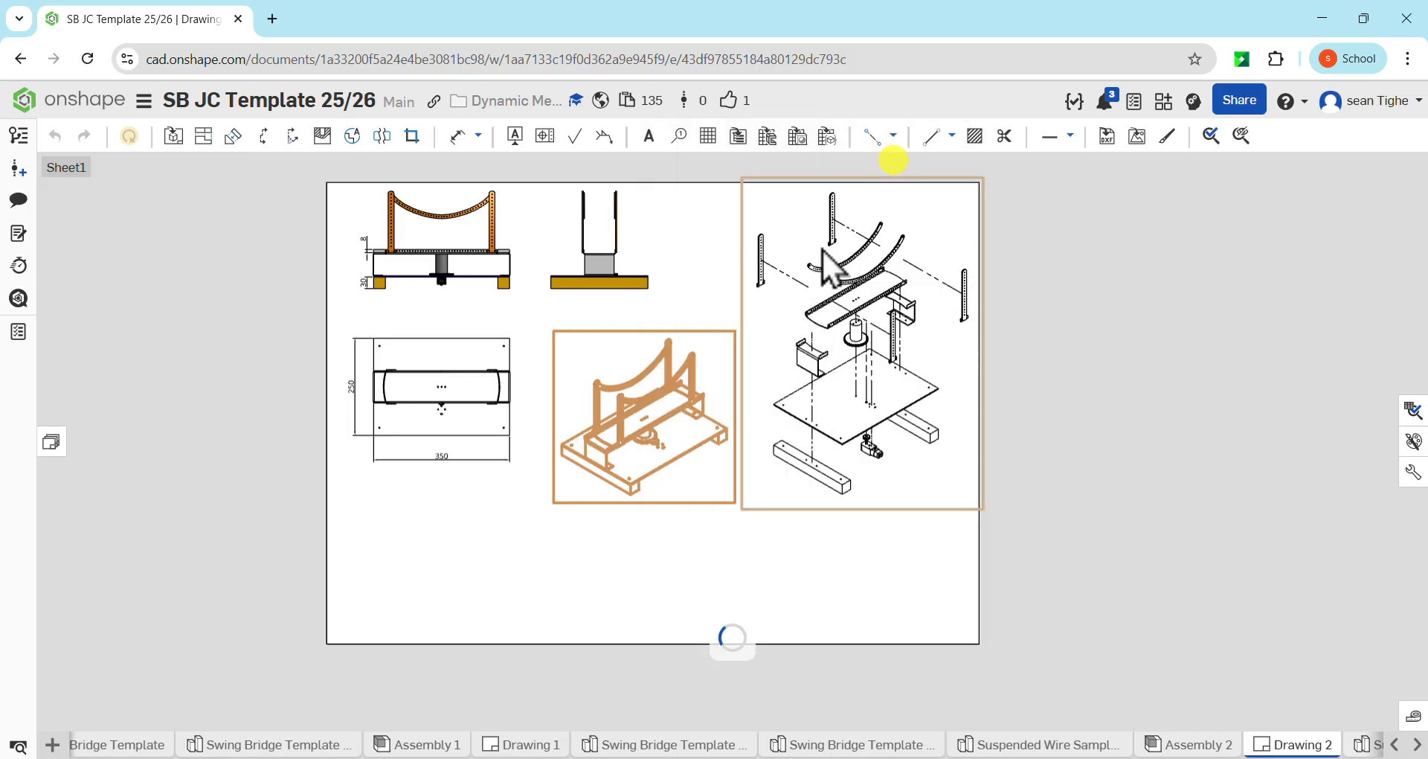
Set the assembled isometric view's scale to 1:2 in its view properties
left_click(641, 449)
double_click(641, 451)
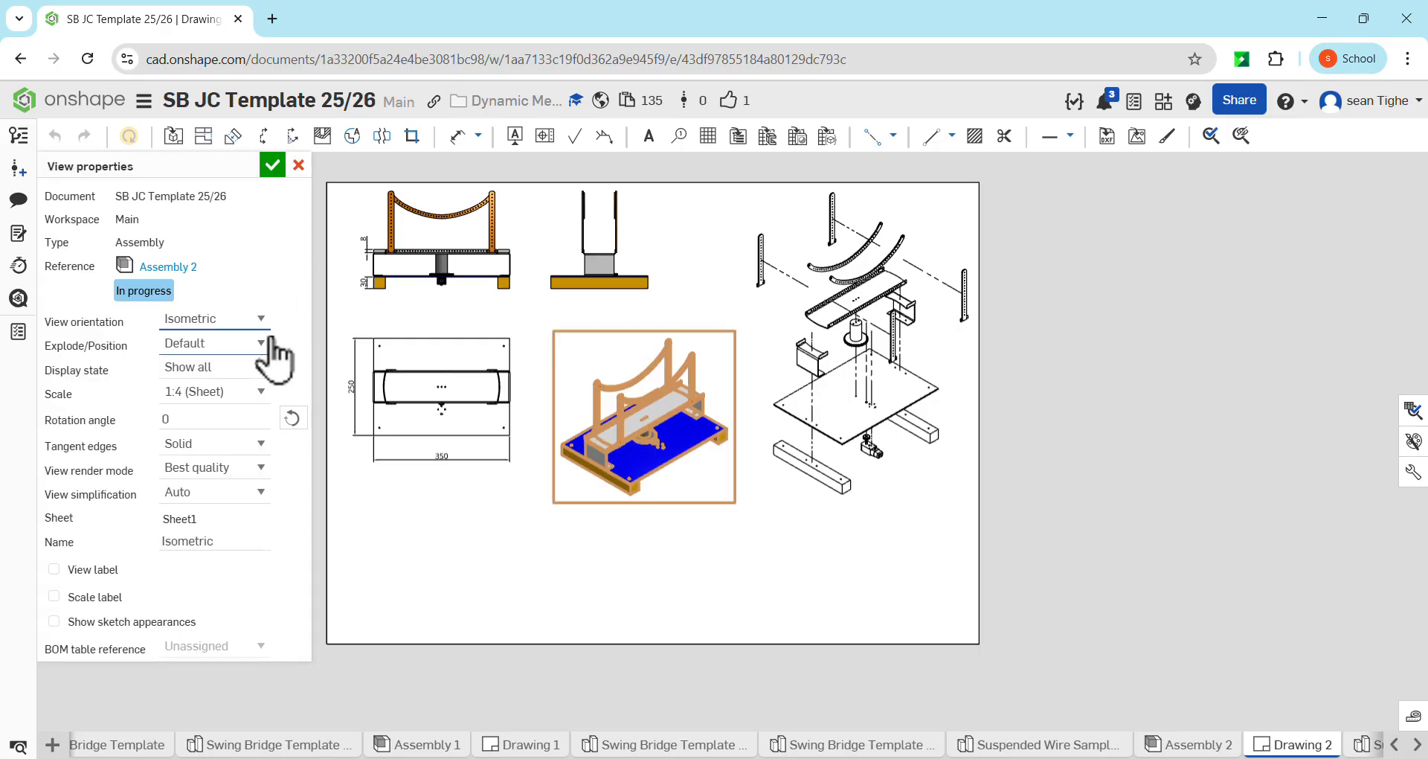
left_click(260, 391)
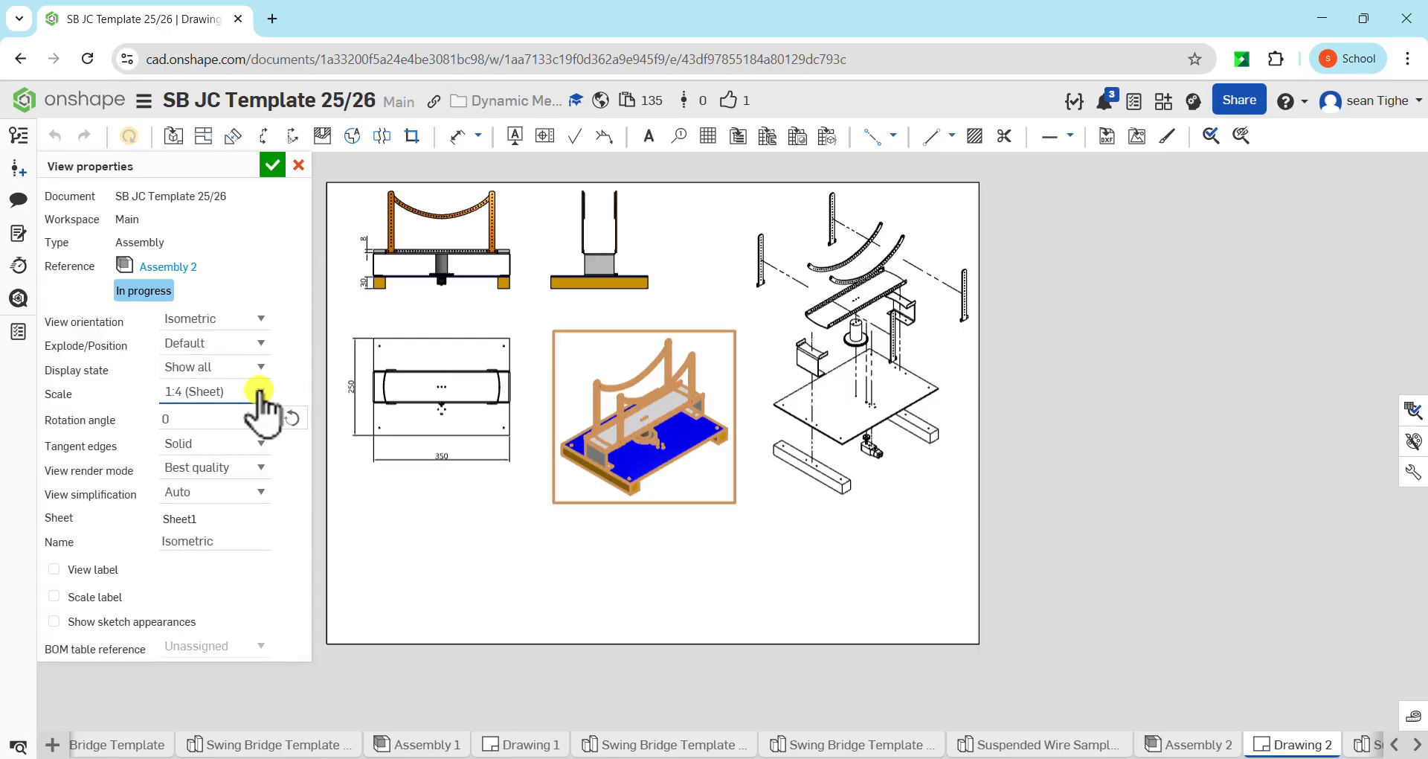
left_click(260, 390)
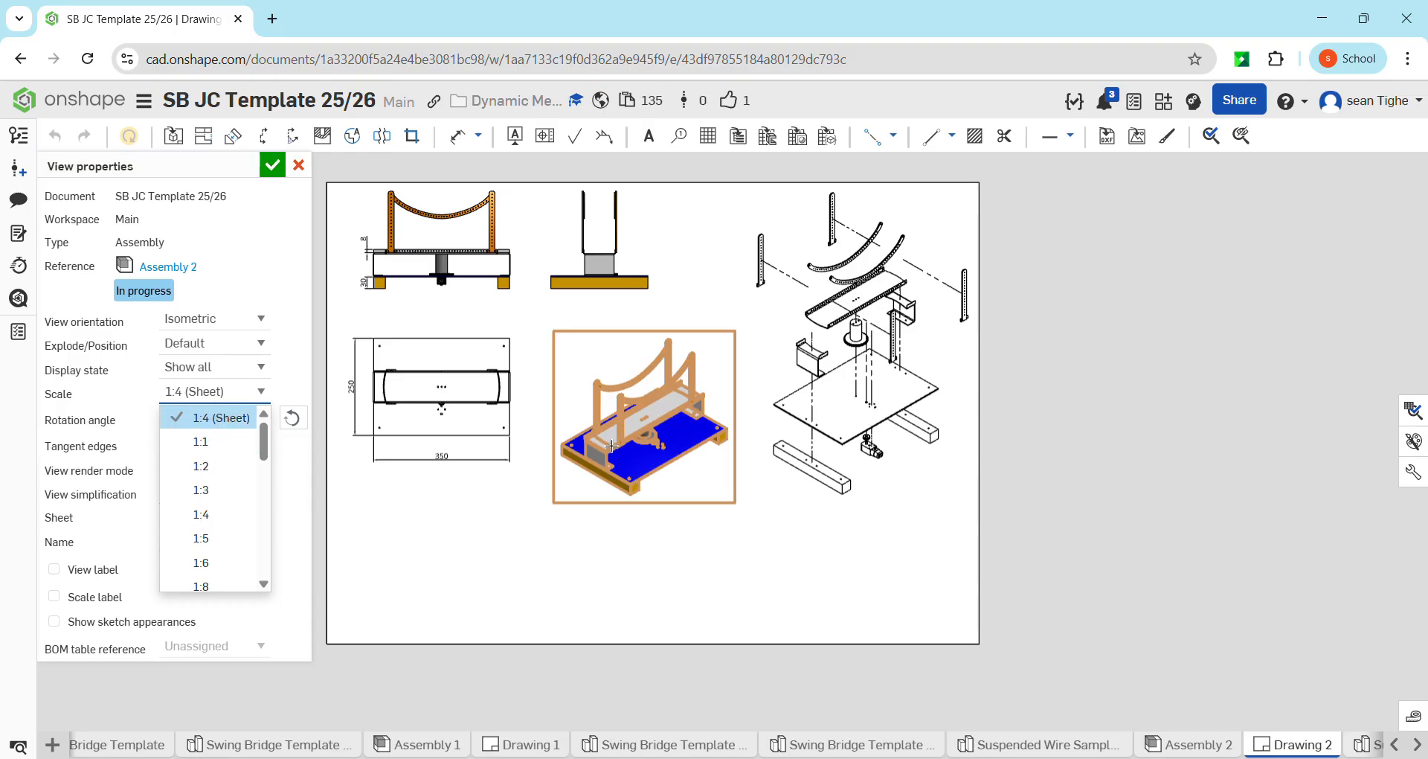
left_click(210, 466)
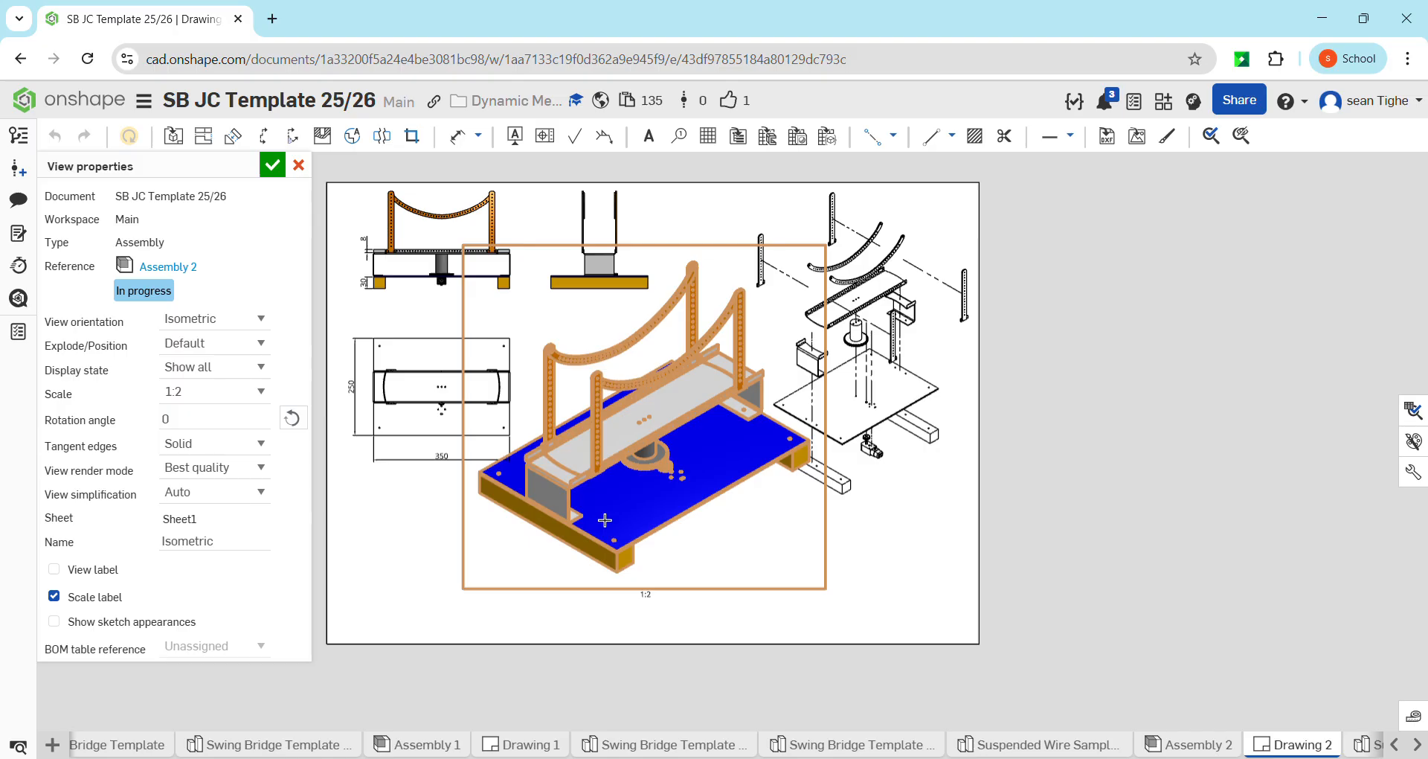
left_click(271, 165)
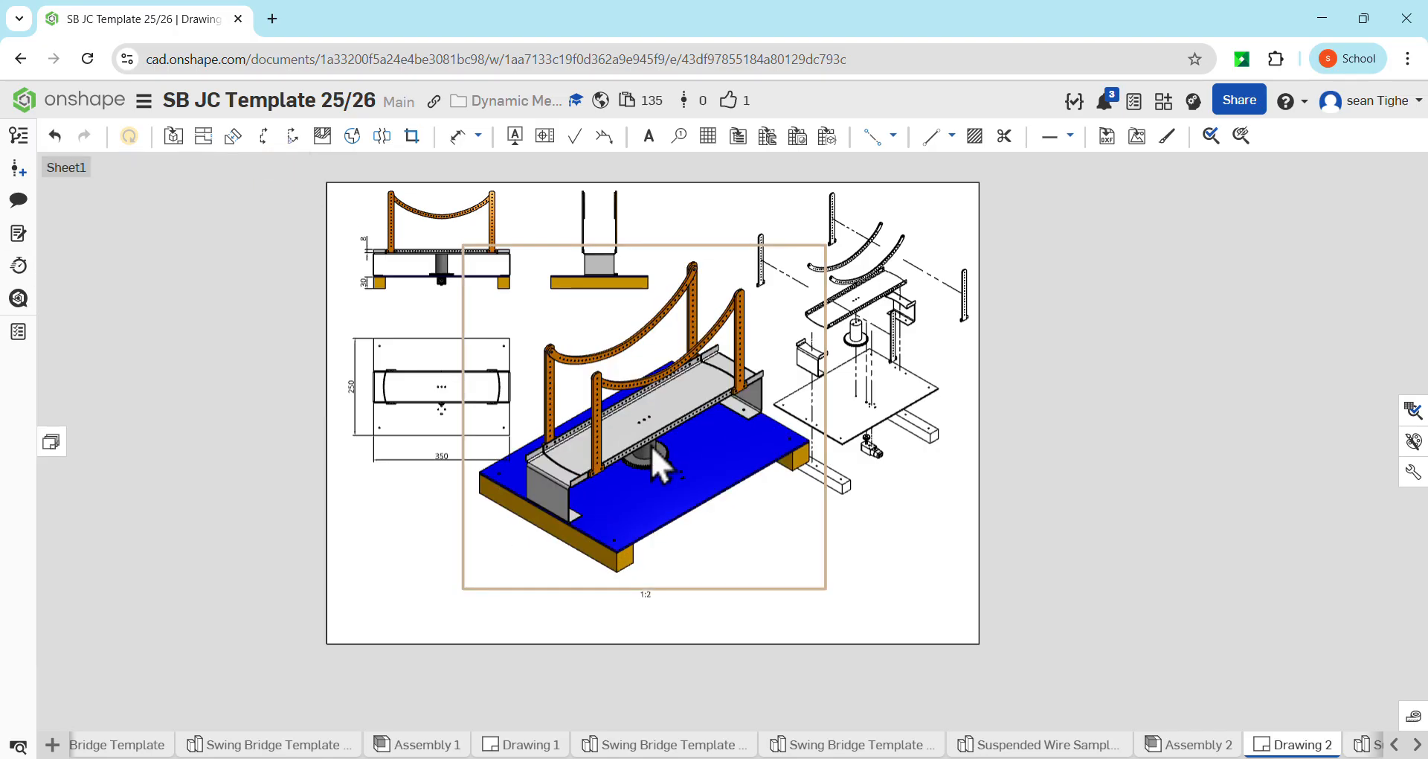
Move the shaded isometric view lower on the sheet, clear of the side view, and delete its 1:2 scale label
left_click_drag(651, 445, 642, 504)
left_click(969, 561)
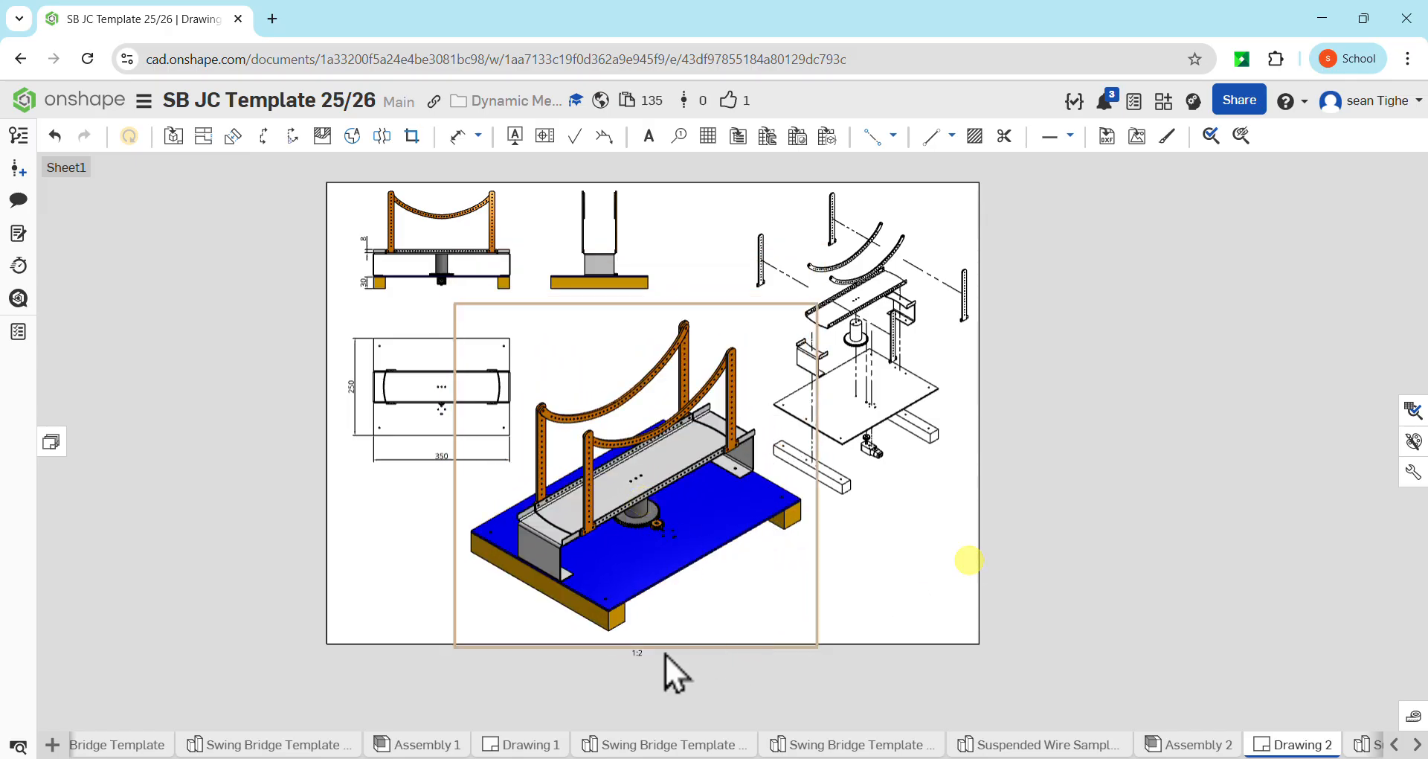
scroll(637, 658, "up", 5)
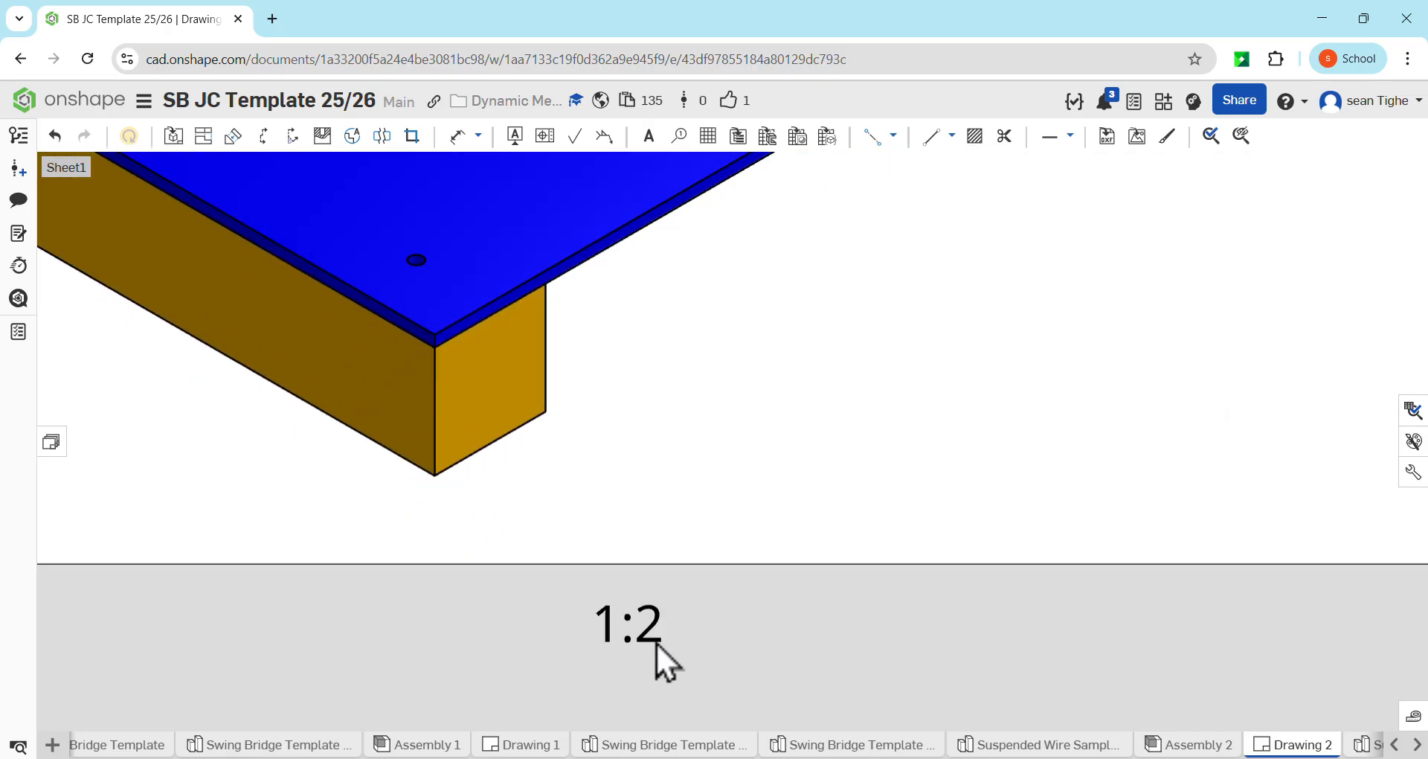
scroll(645, 623, "down", 5)
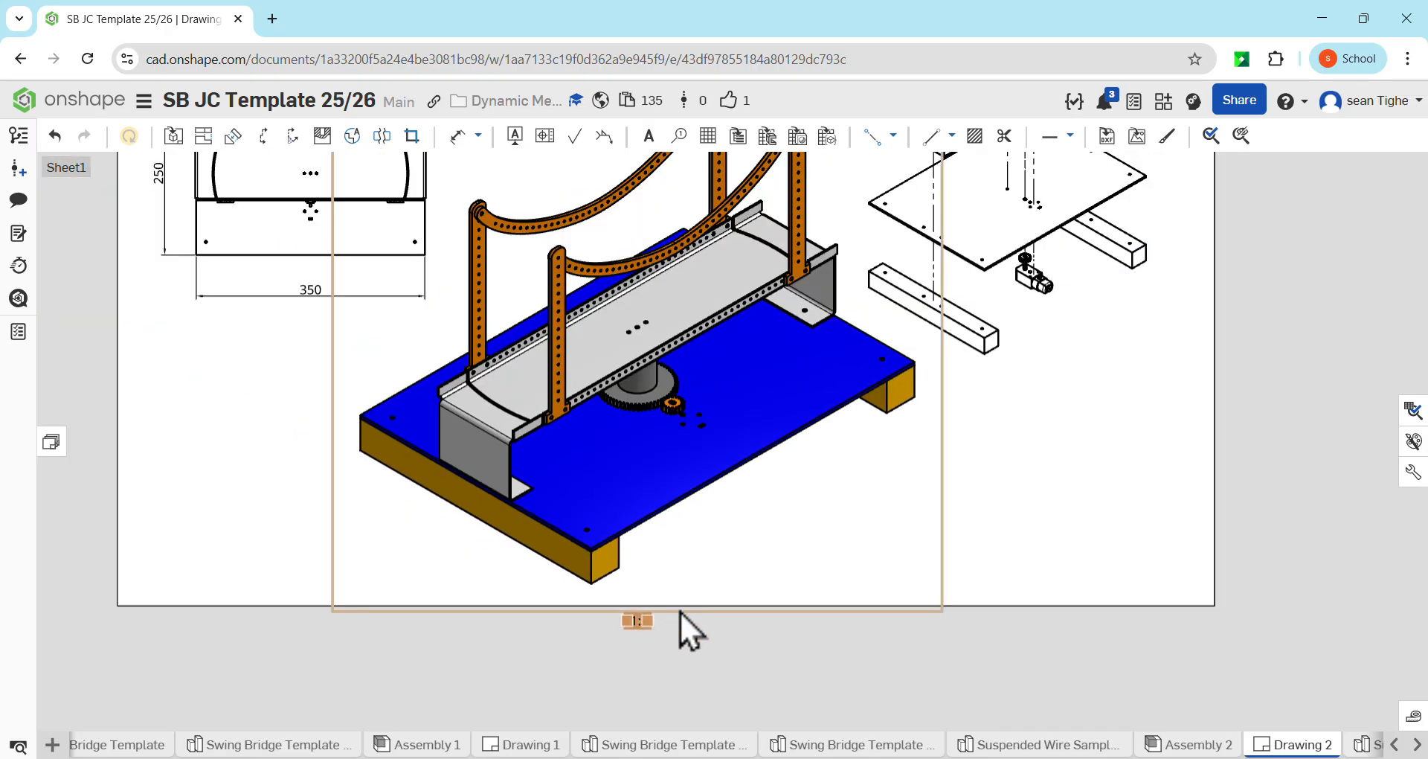
scroll(680, 611, "down", 3)
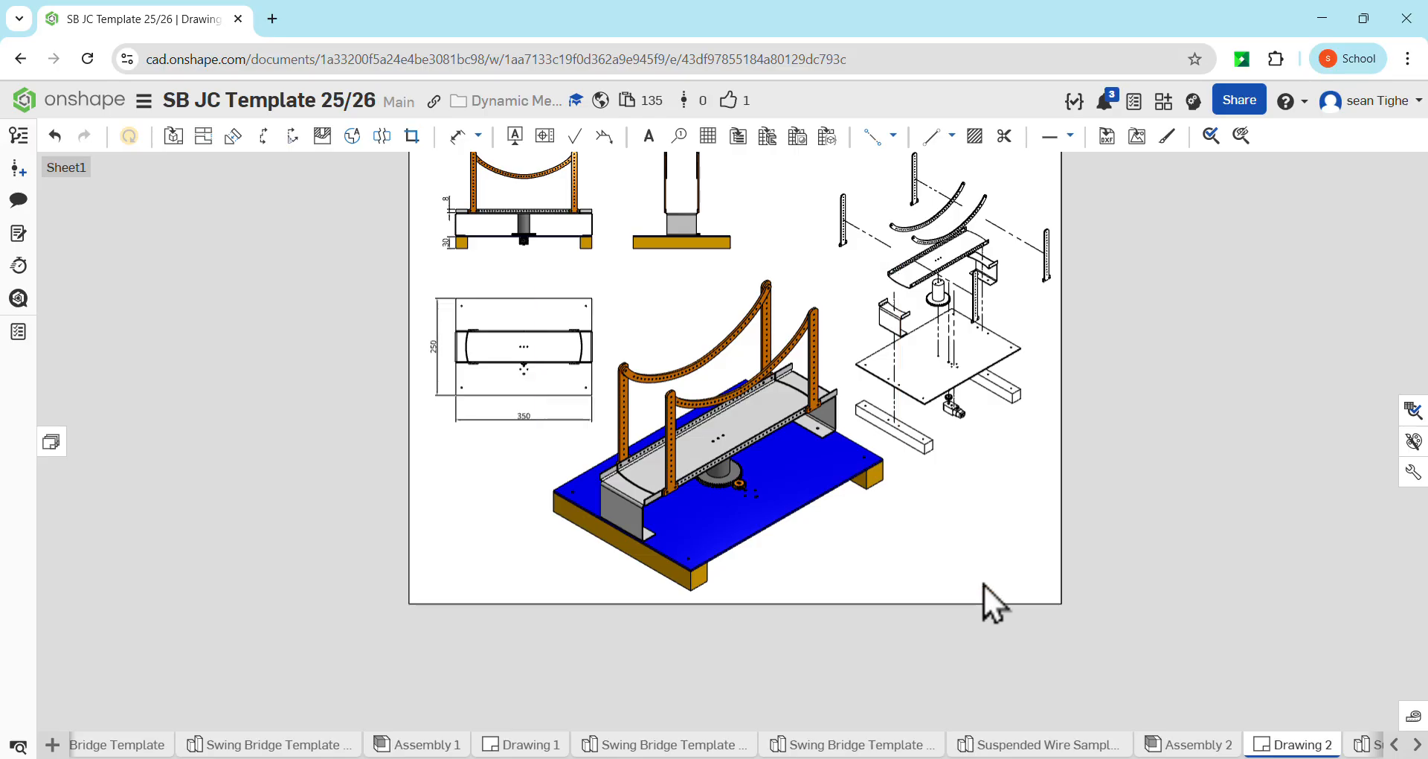
scroll(915, 373, "down", 3)
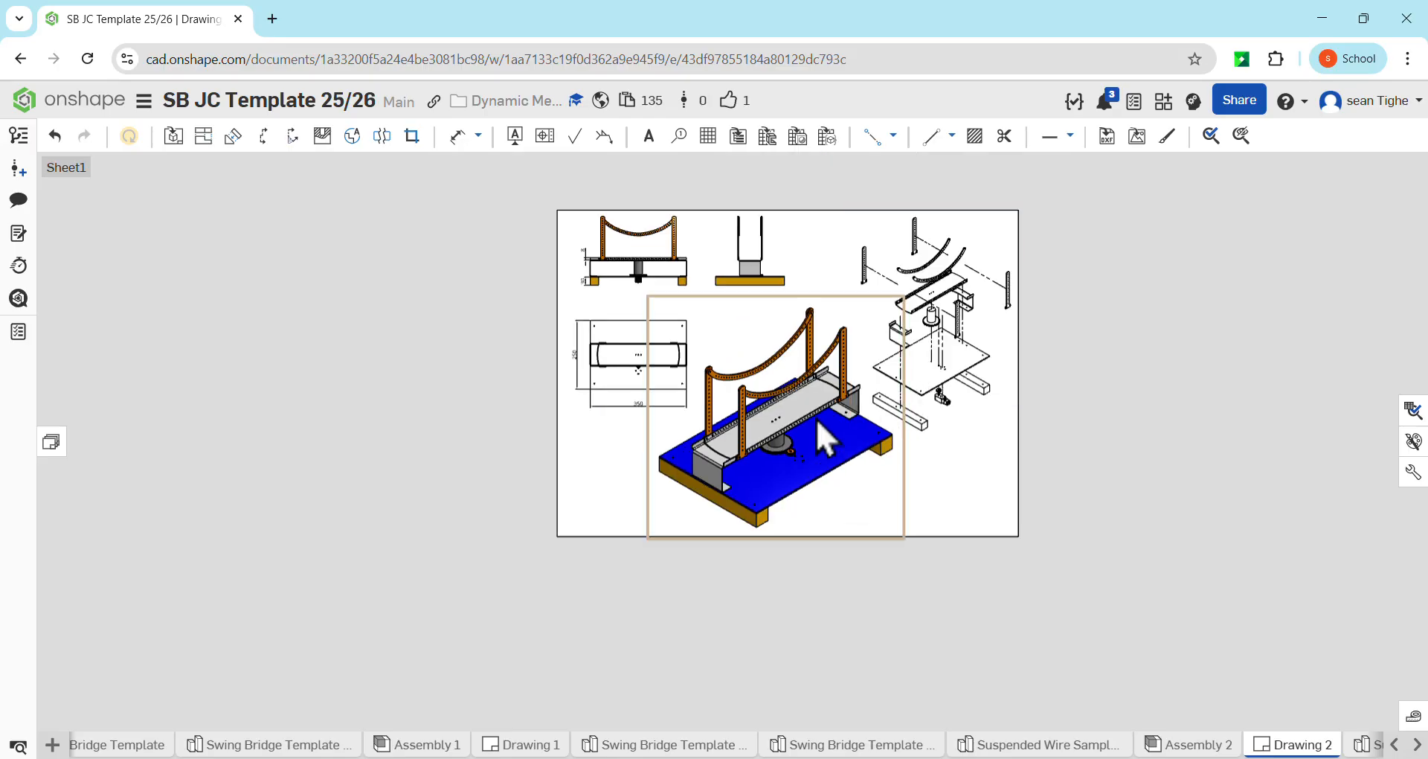
left_click_drag(809, 455, 808, 453)
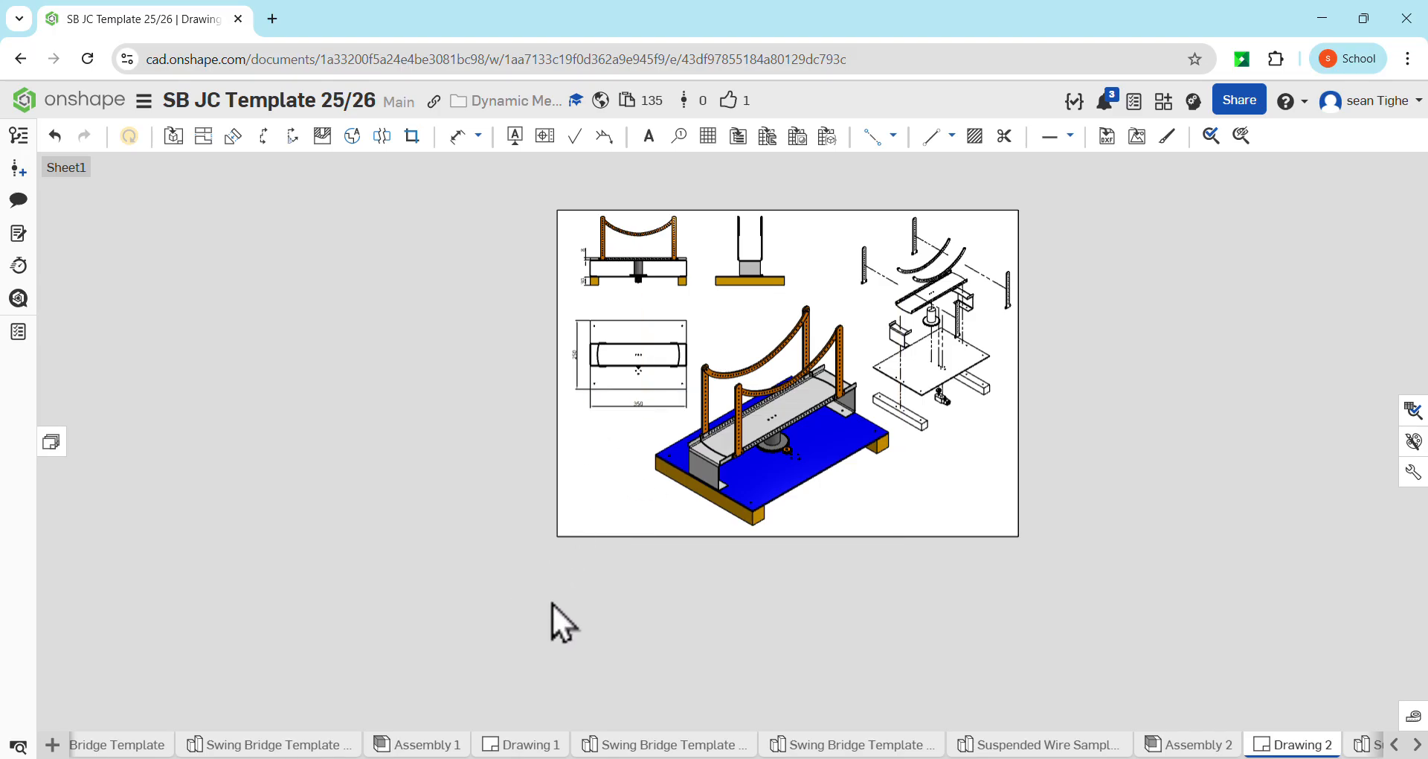
Switch to Assembly 2 and display its bill of materials table
left_click(1190, 744)
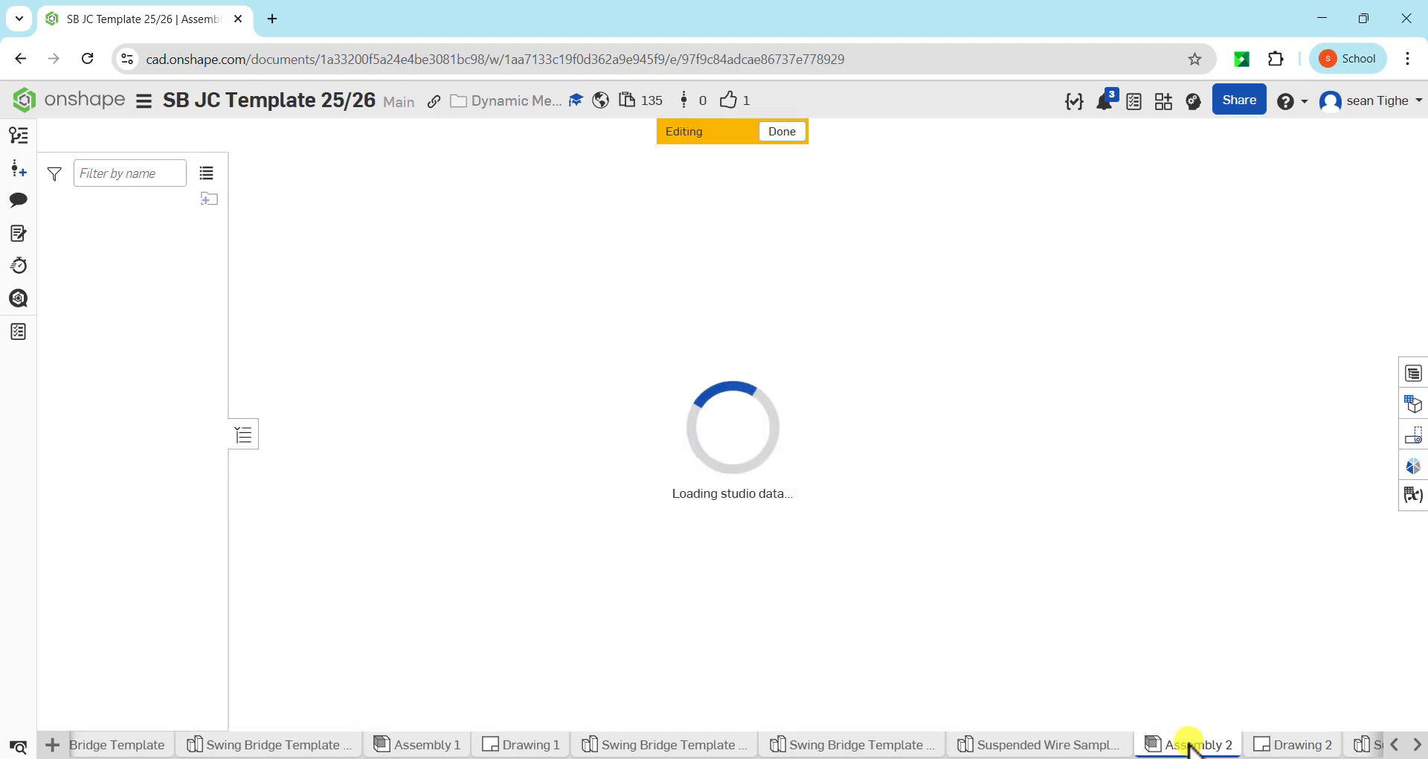
left_click(1413, 359)
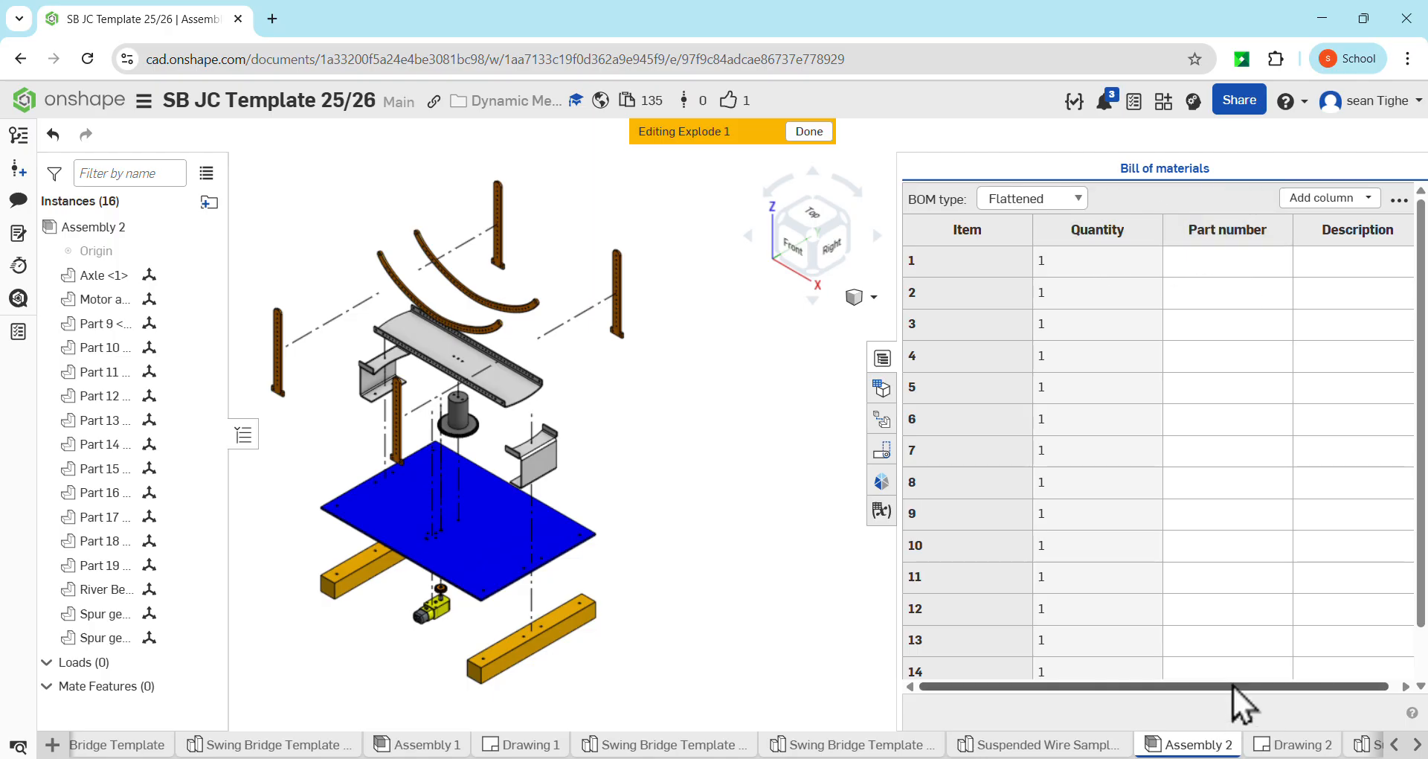
left_click_drag(1237, 686, 1298, 686)
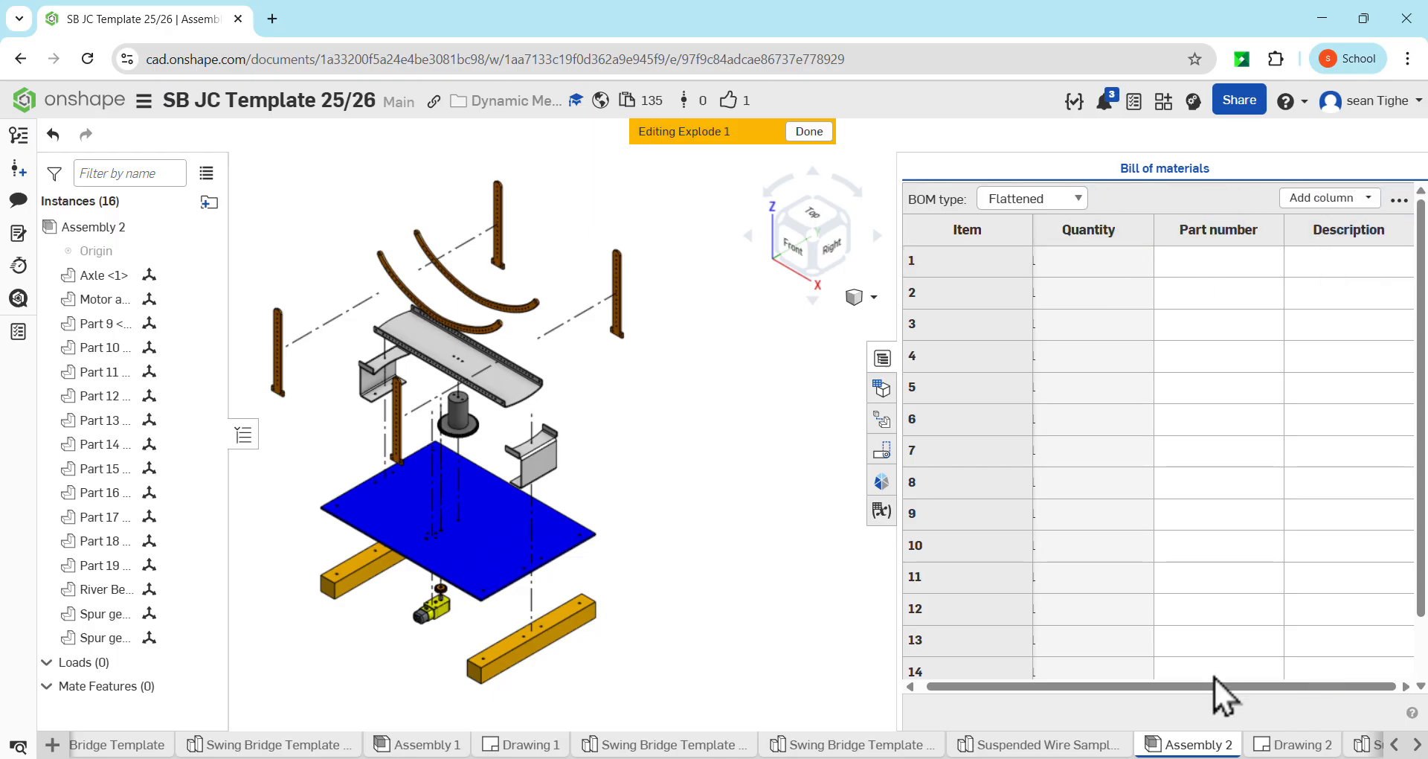
left_click_drag(1225, 689, 1095, 702)
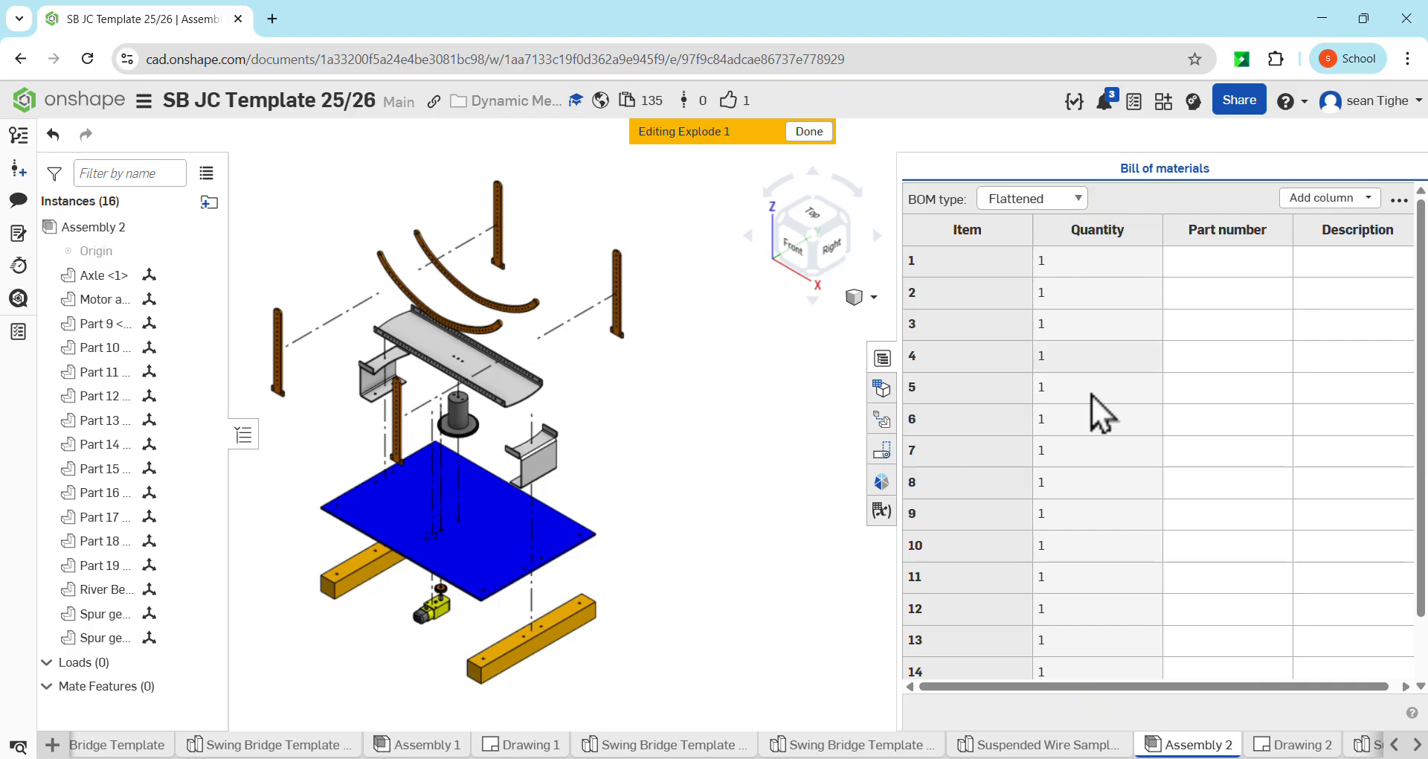
Remove the Quantity and Part number columns from the bill of materials
left_click(1107, 226)
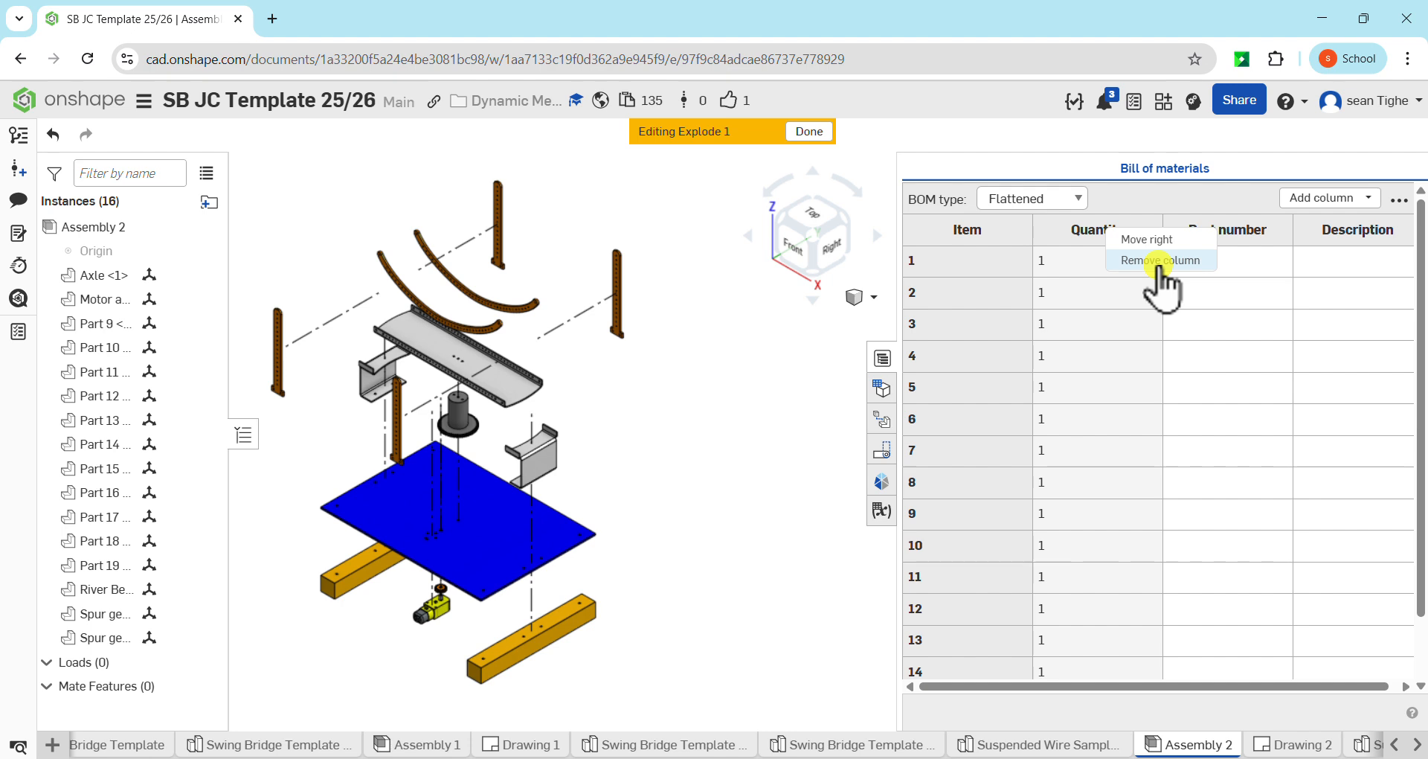
left_click(1152, 261)
left_click(1097, 231)
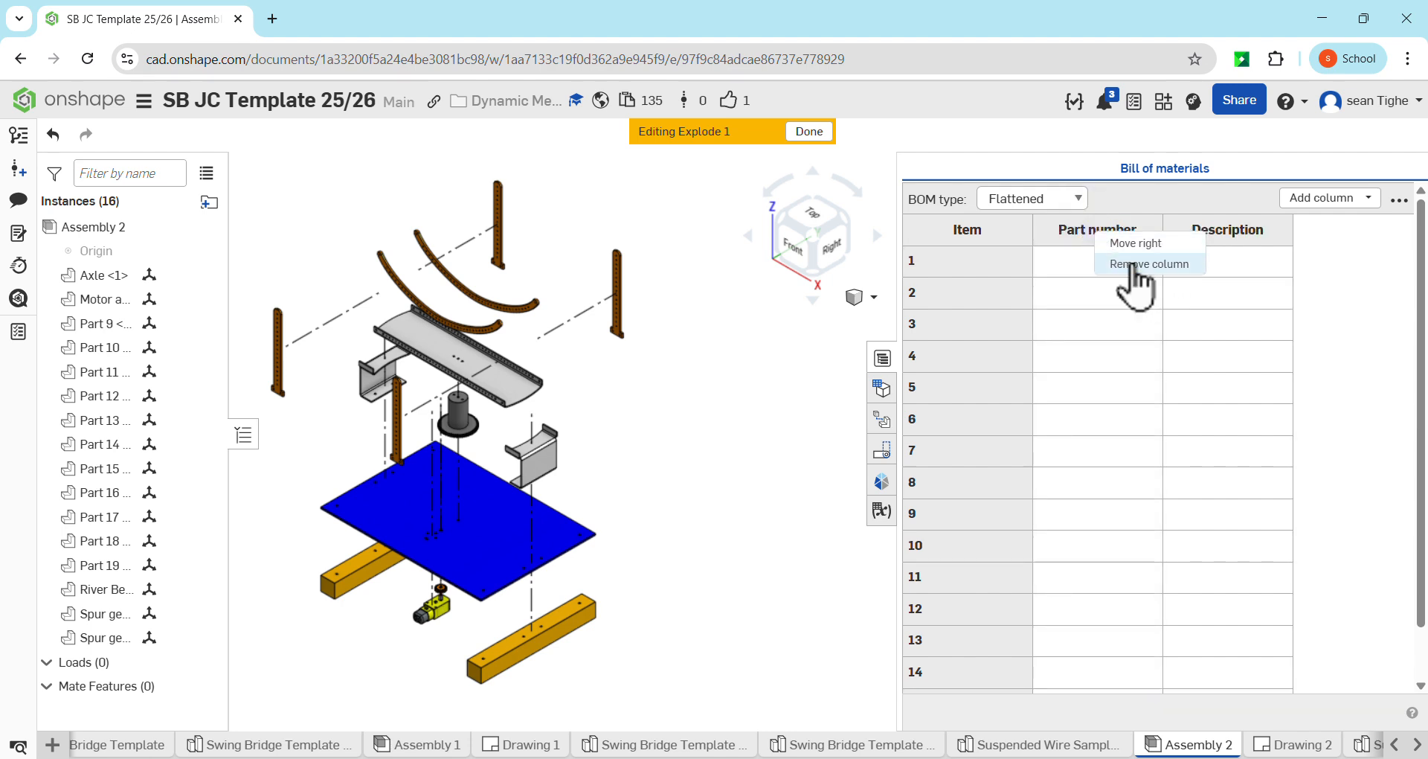
left_click(1133, 263)
Add a Name column to the bill of materials and move the Description column to the right of it
left_click(1330, 196)
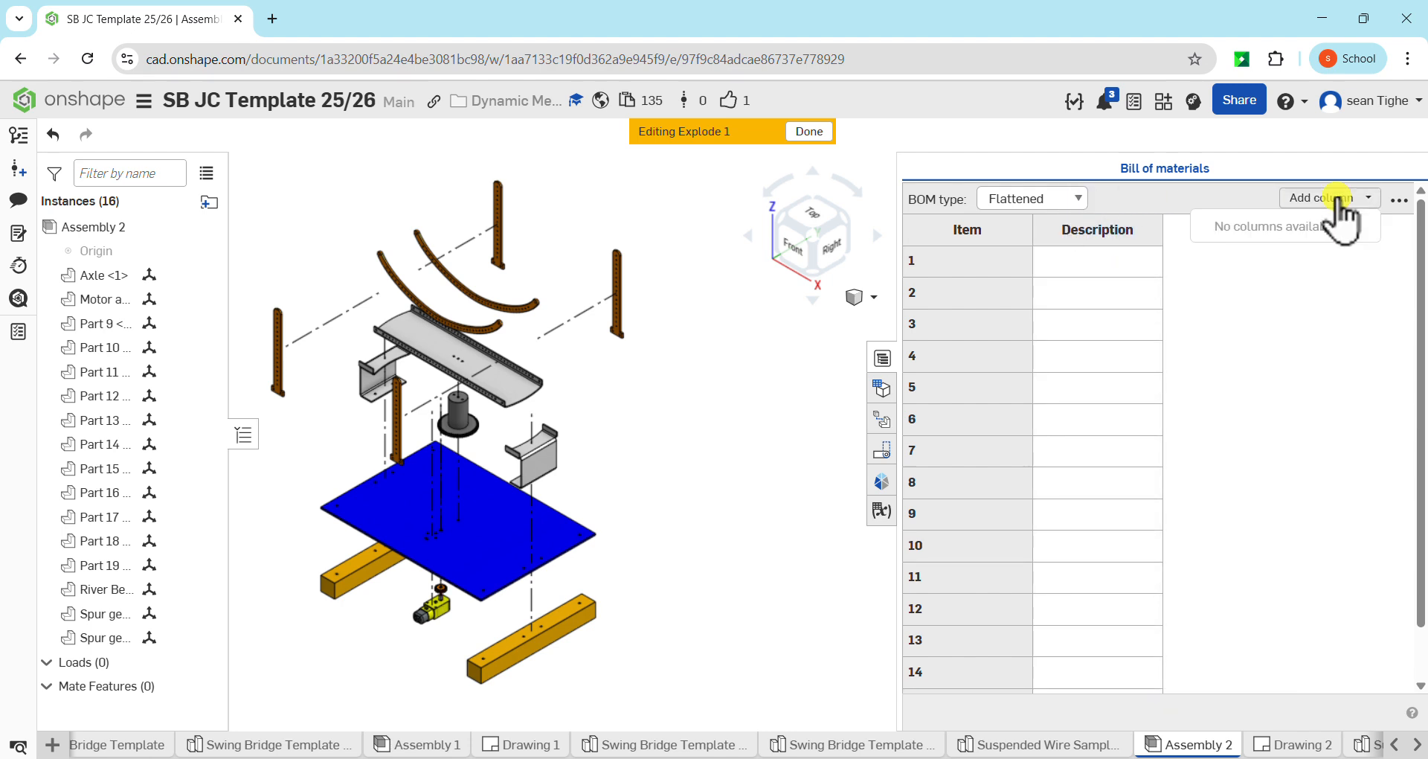
left_click(1254, 252)
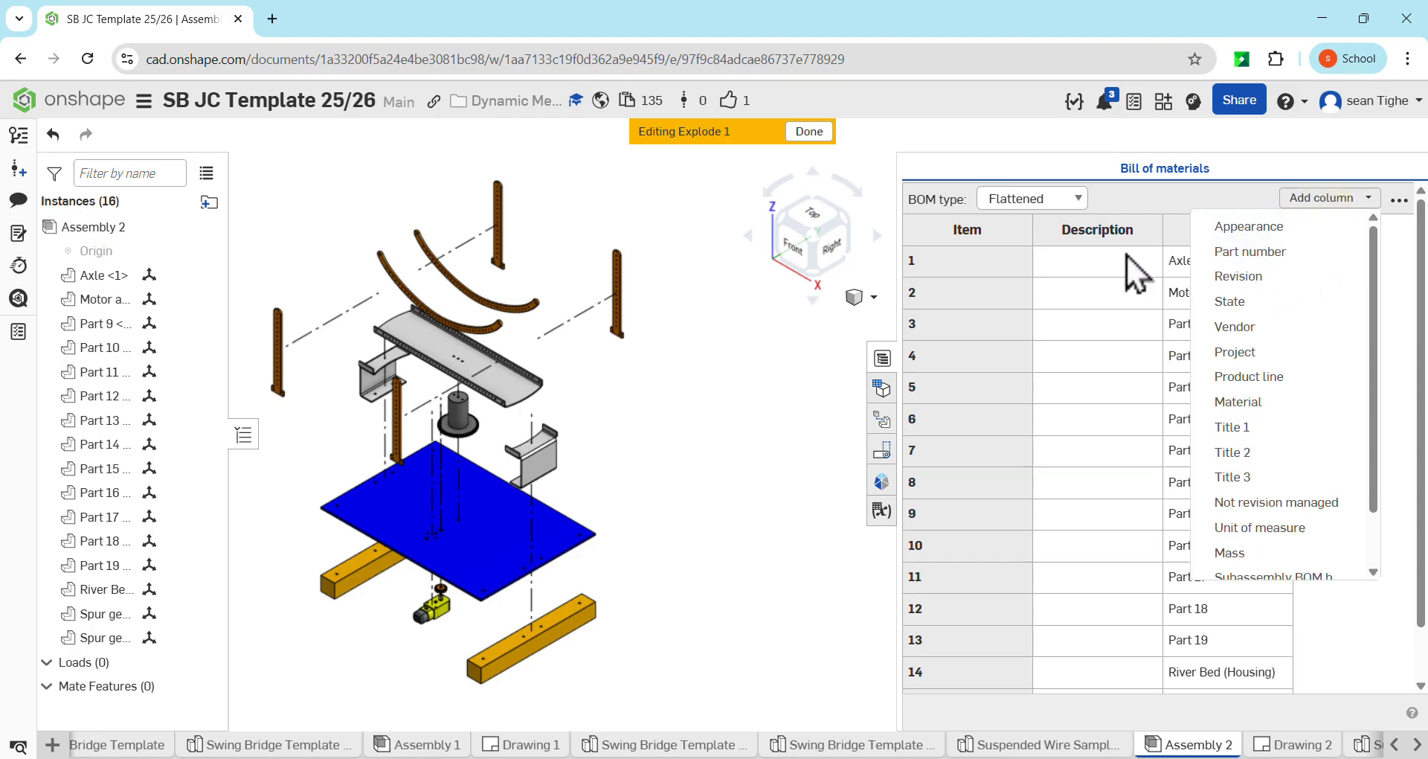
left_click(1047, 232)
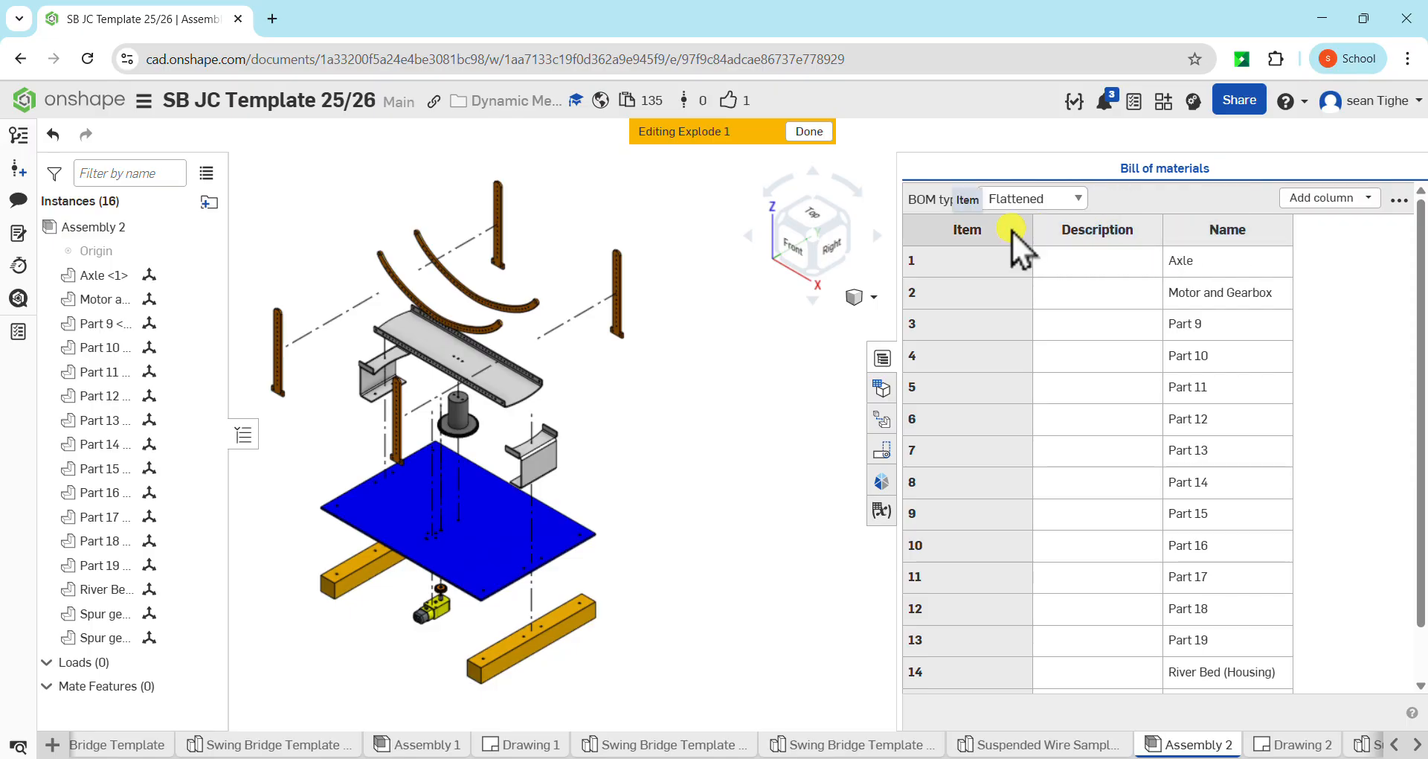
right_click(1109, 230)
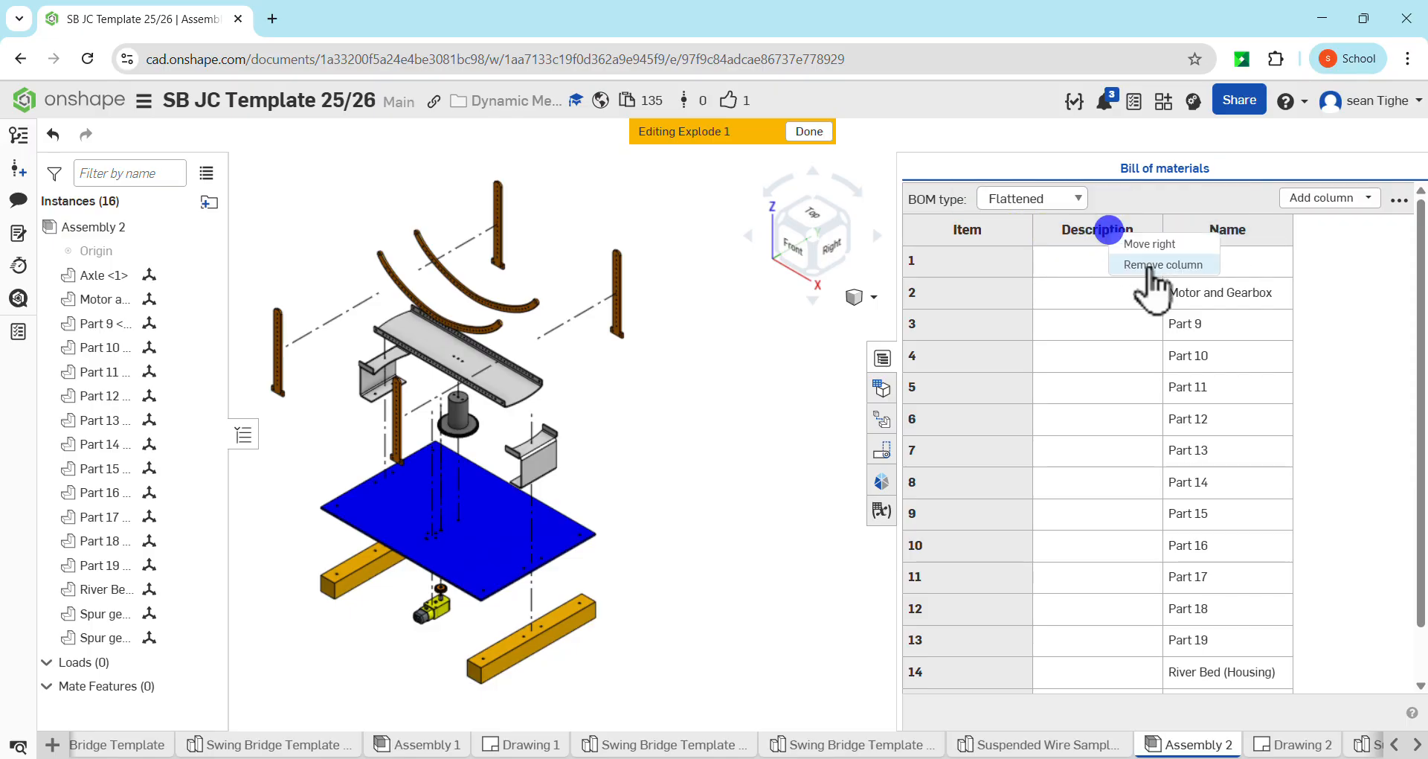
left_click(1154, 244)
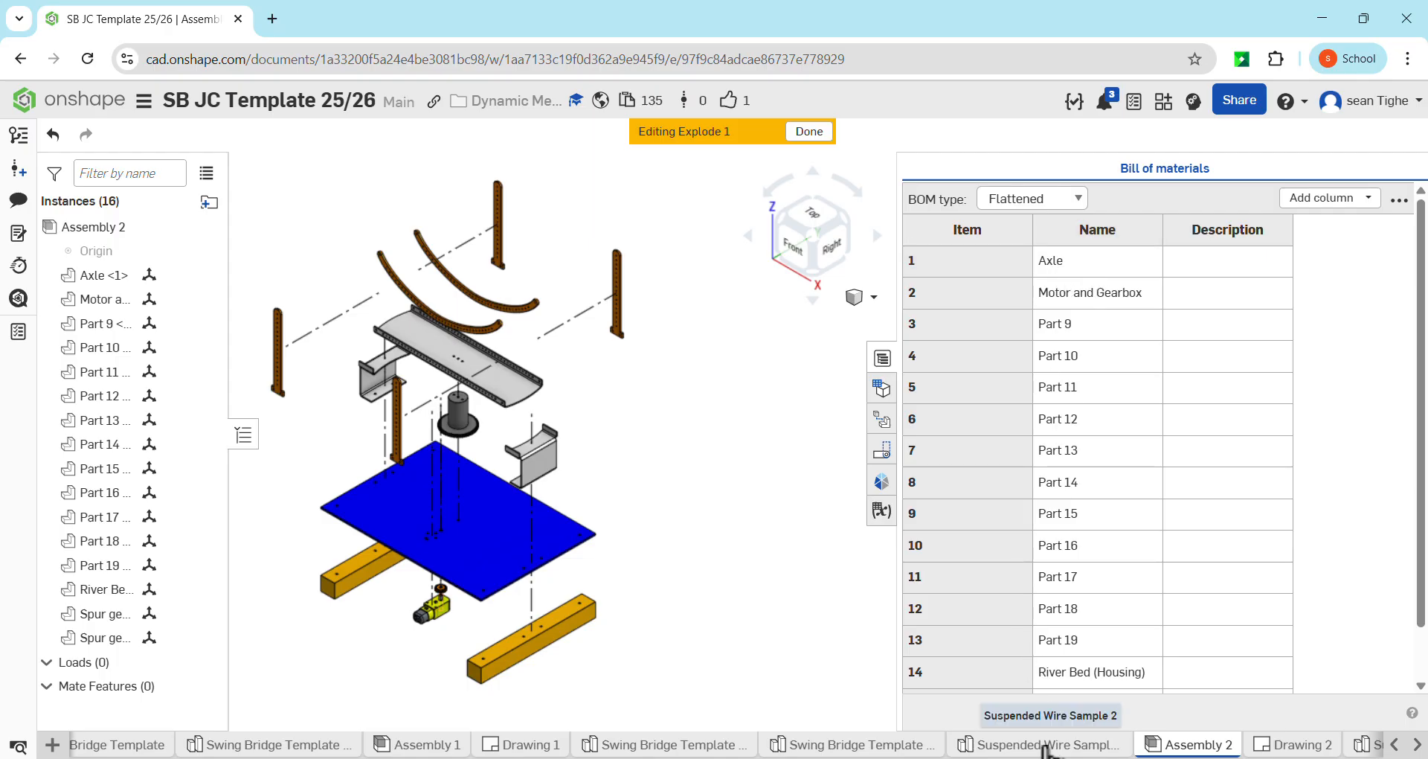
Rename item 3, Part 9, as South Road in the bill of materials
double_click(1065, 328)
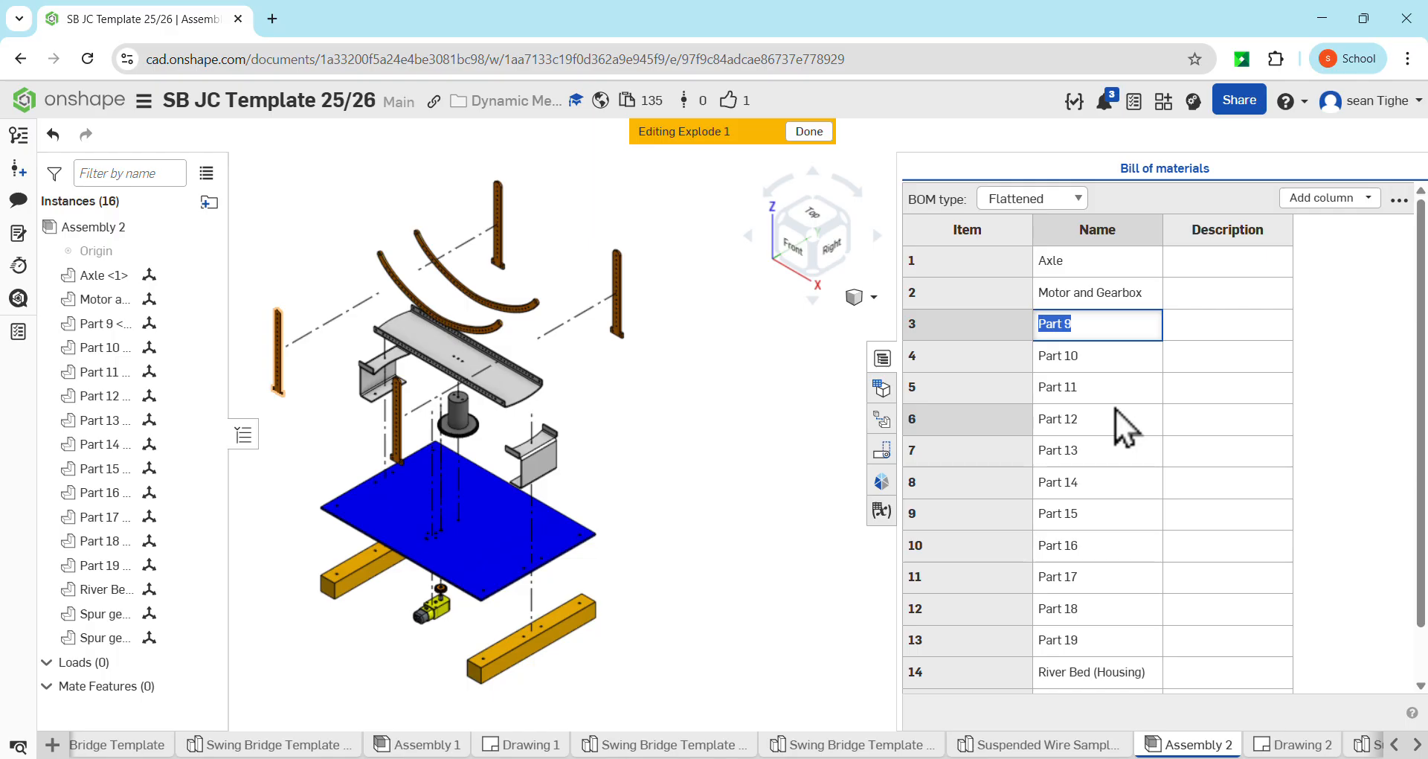
type("South Road")
key("Return")
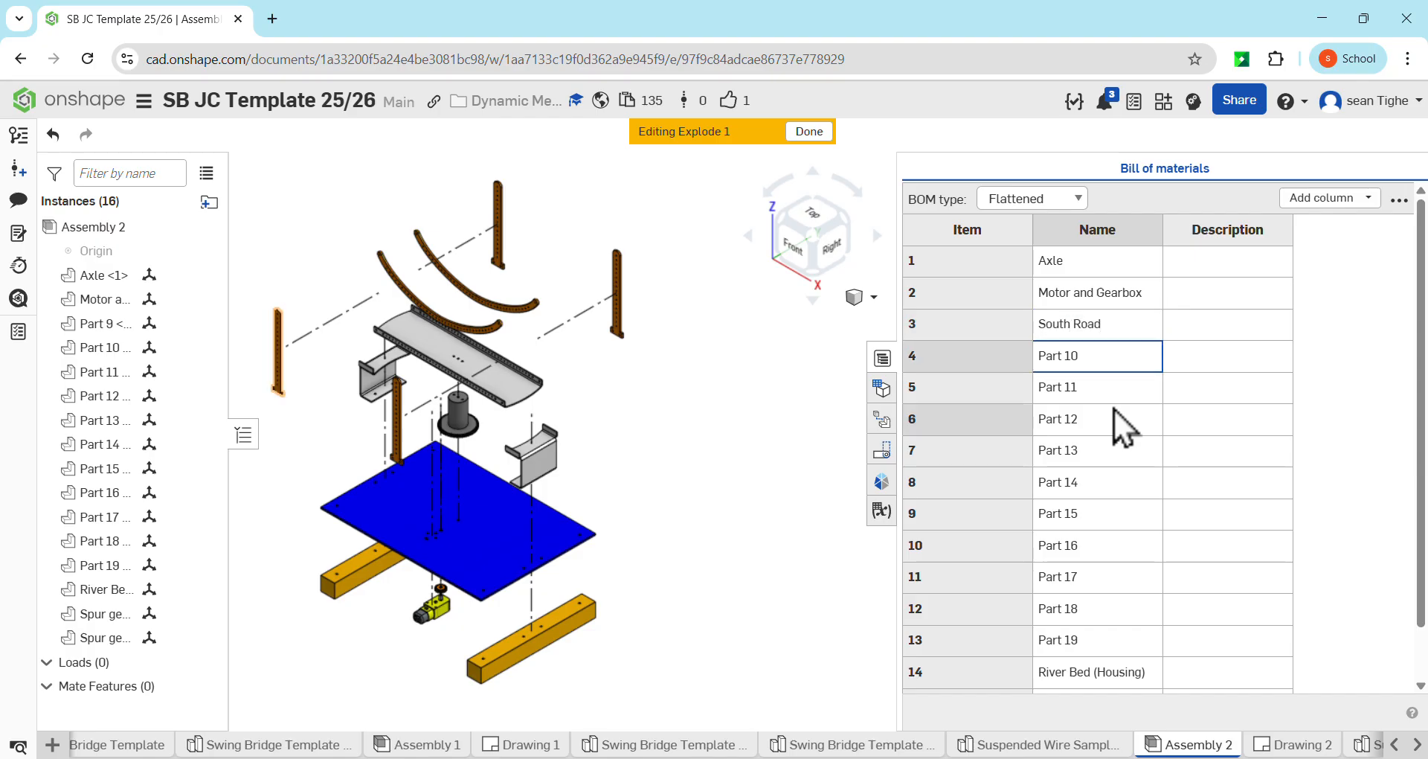
Rename item 4, Part 10, as North Road in the bill of materials
left_click(1073, 356)
double_click(1073, 356)
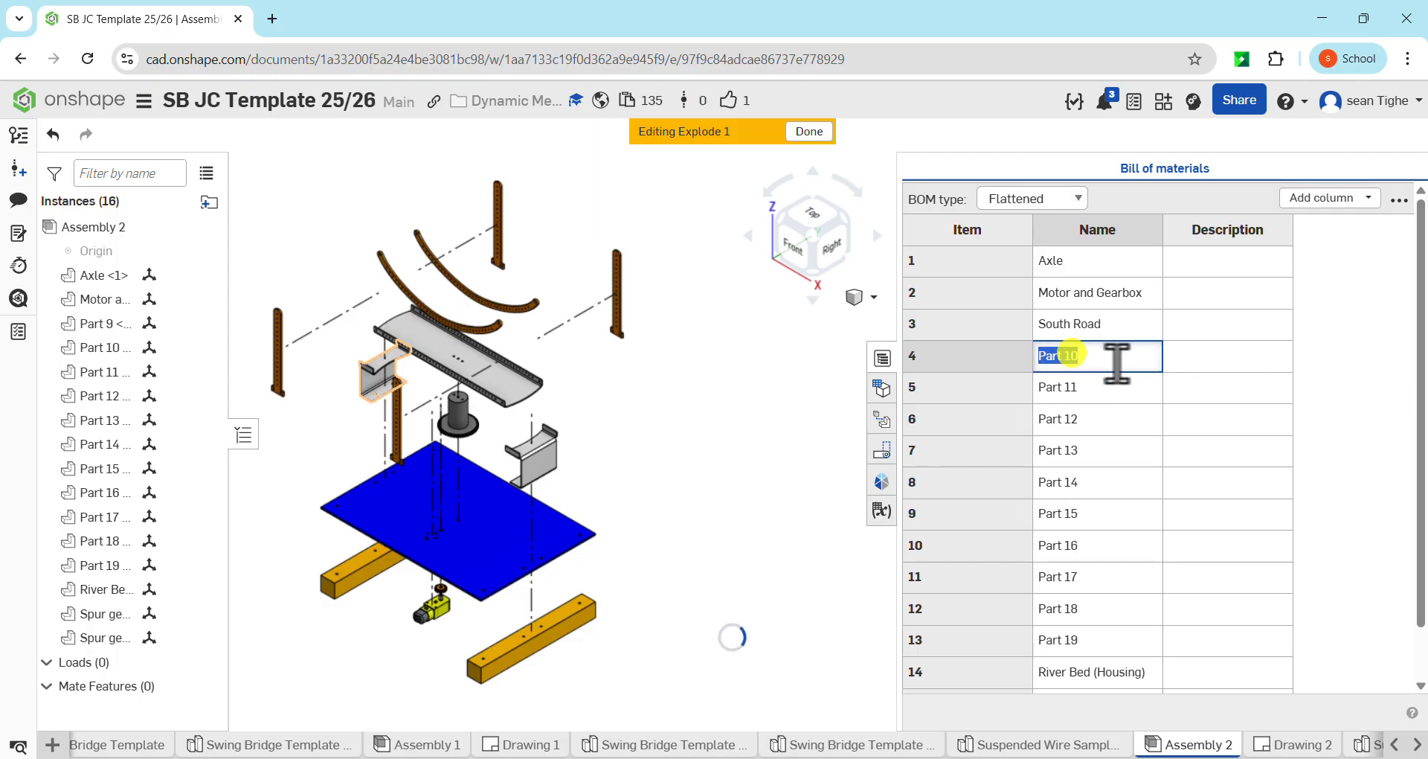
type("North ")
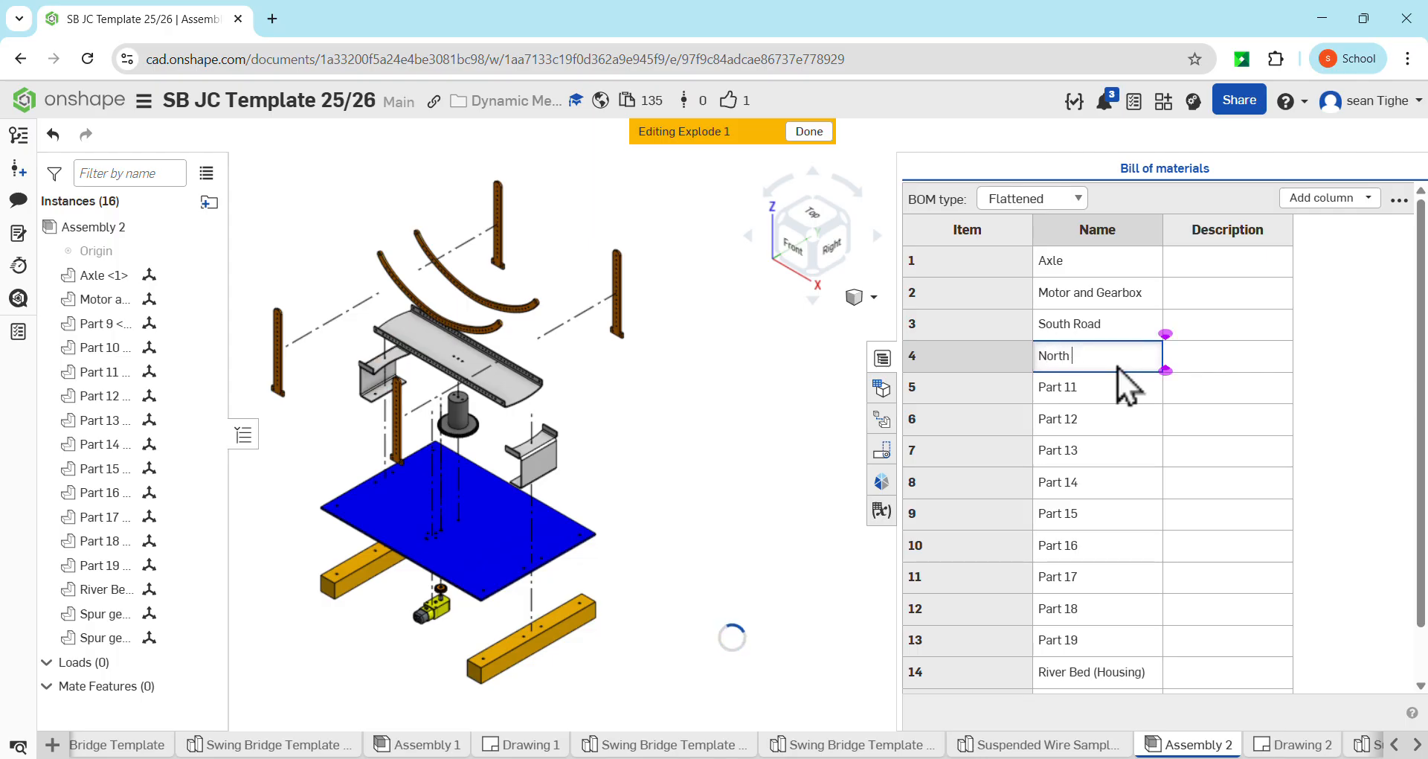
type("Road")
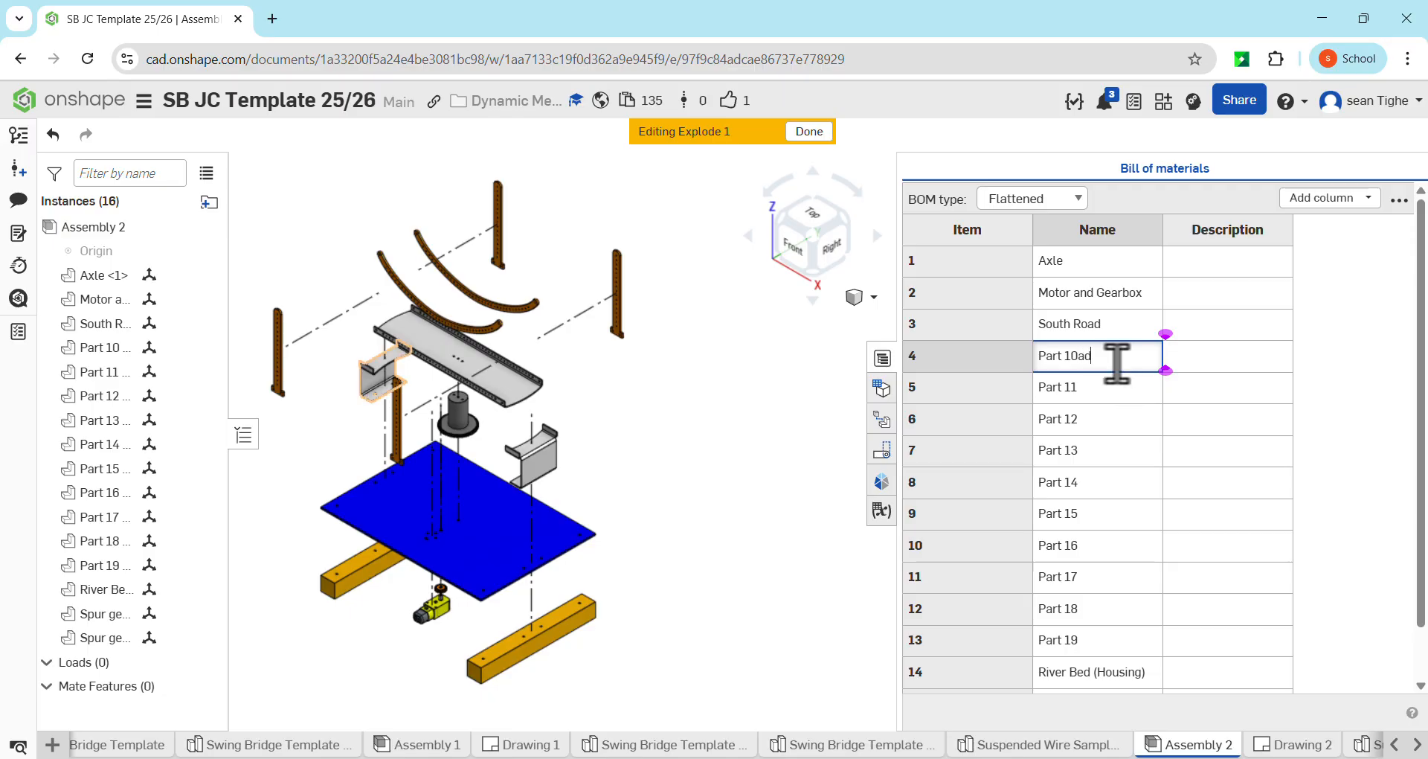
key("BackSpace")
key("BackSpace")
key("BackSpace")
key("BackSpace")
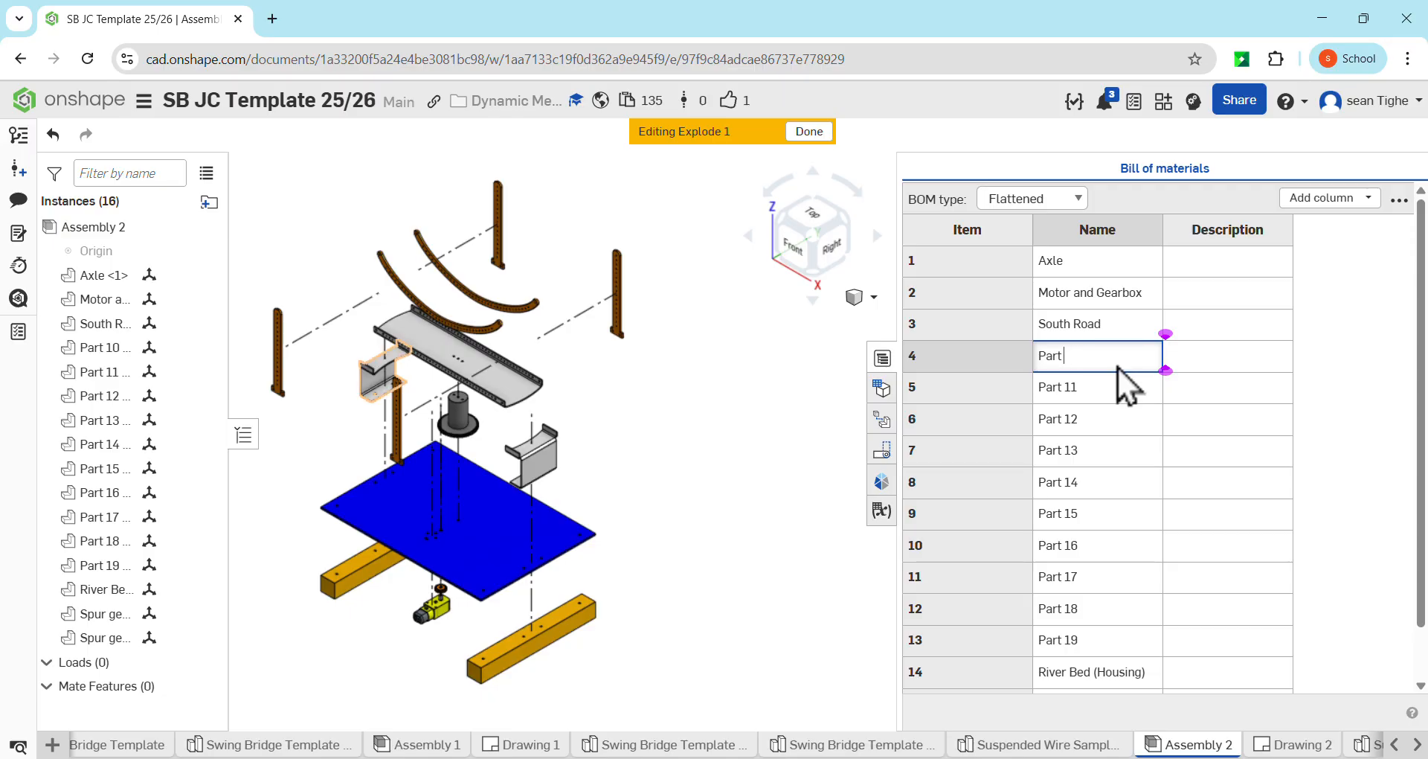
key("BackSpace")
key("BackSpace")
key("BackSpace")
key("BackSpace")
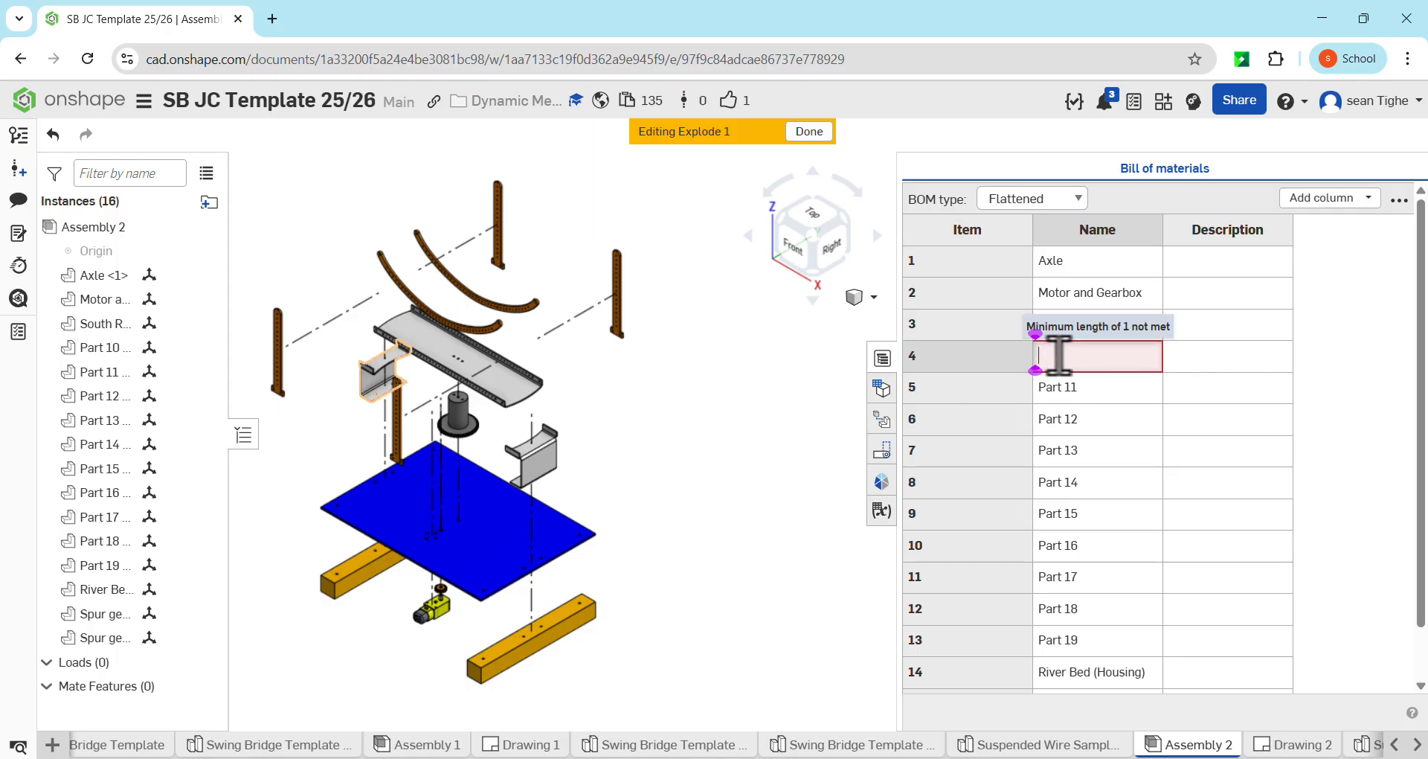
type("North")
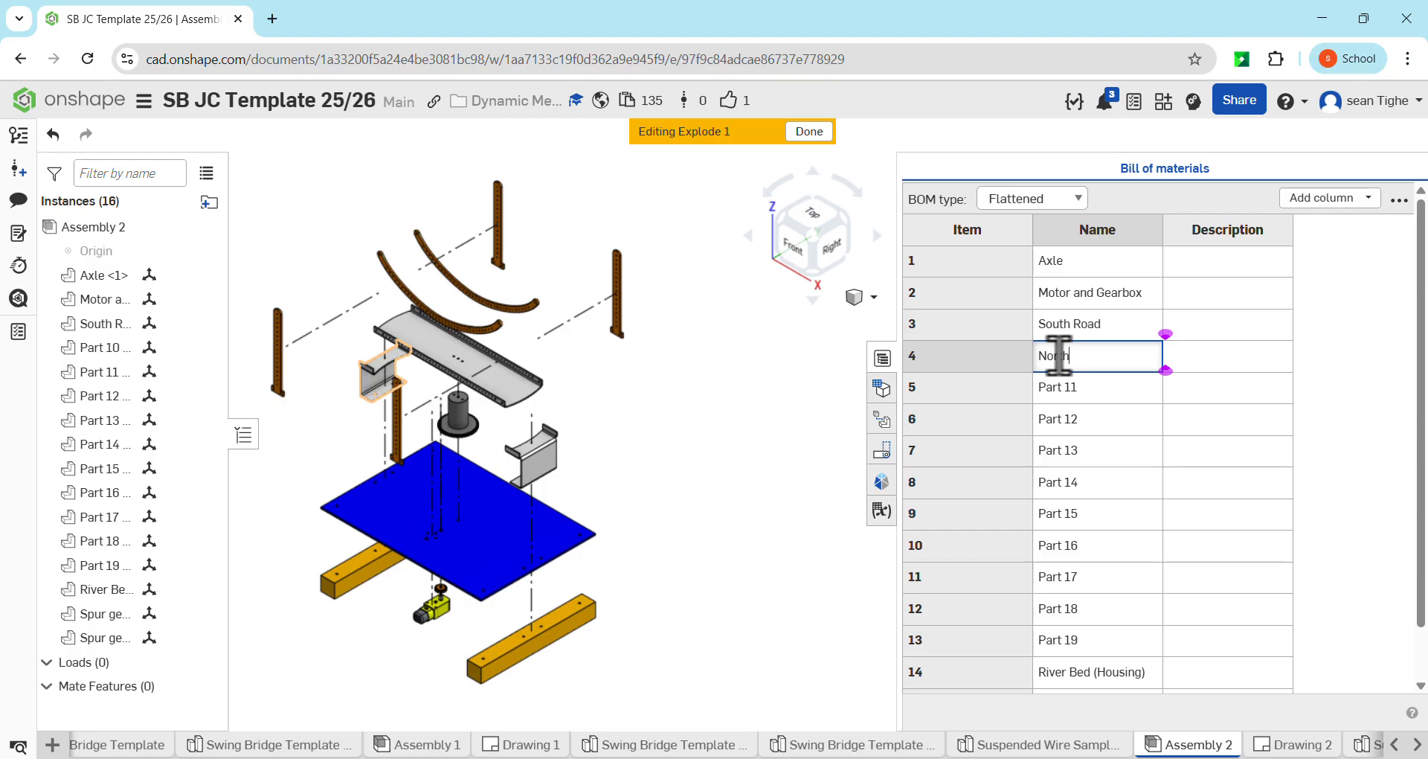
type(" Road")
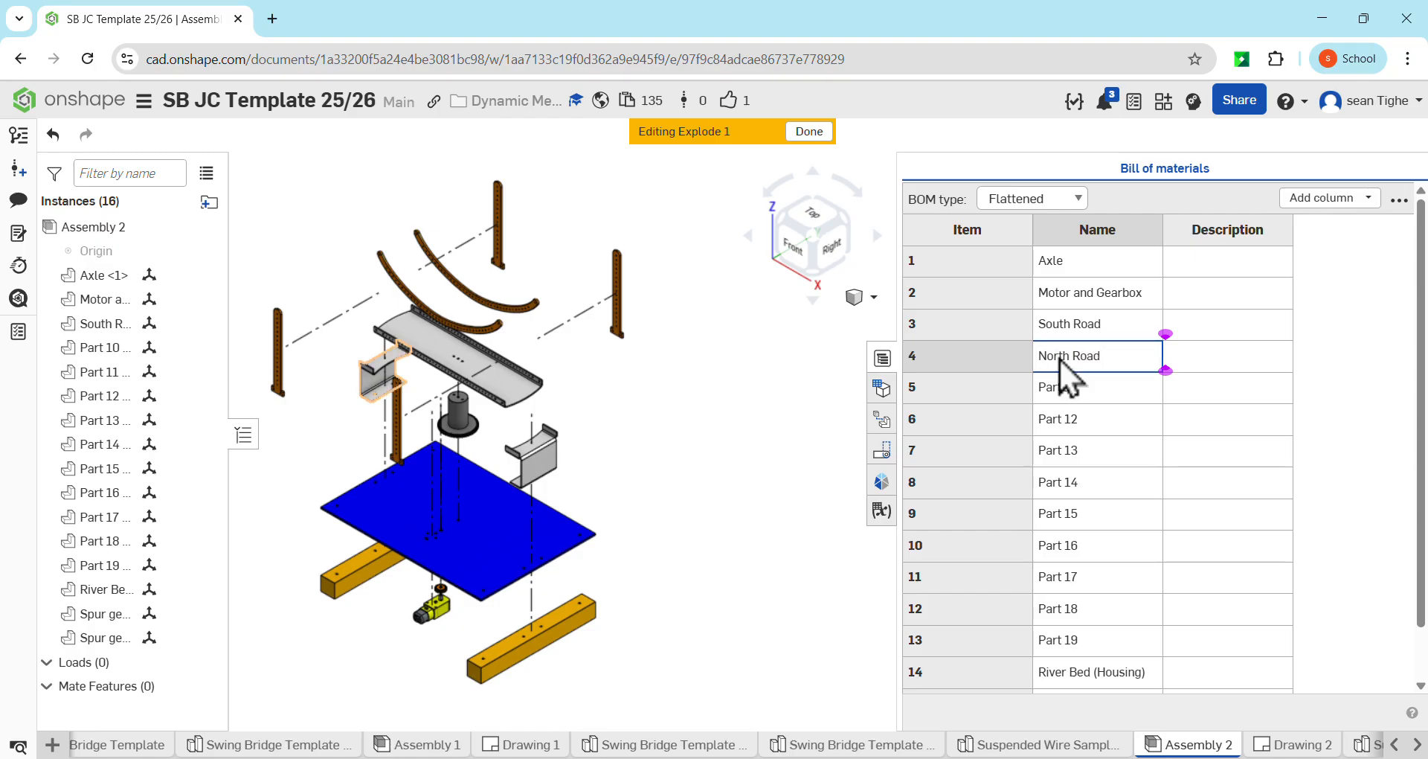
key("Return")
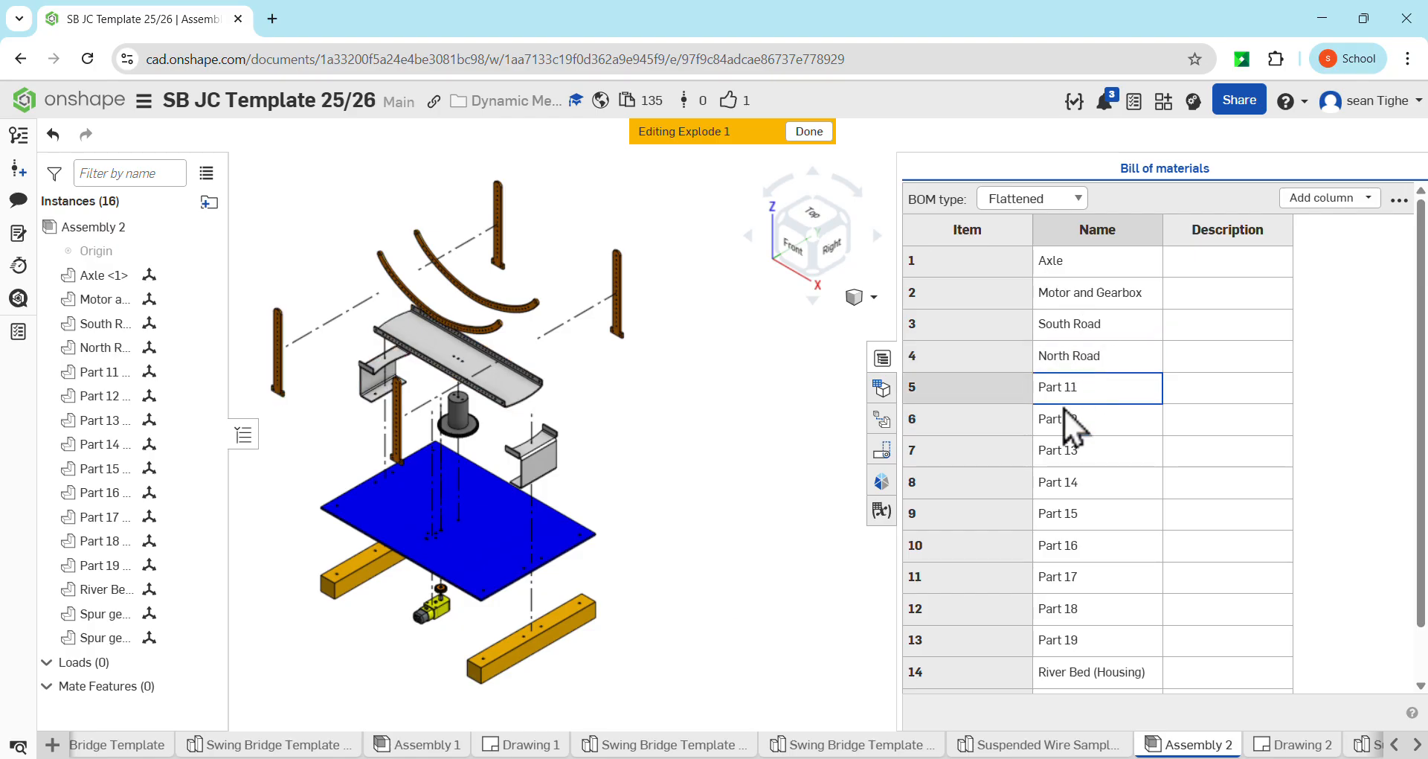
Rename item 5, Part 11, as Swing Bridge in the bill of materials
double_click(1099, 385)
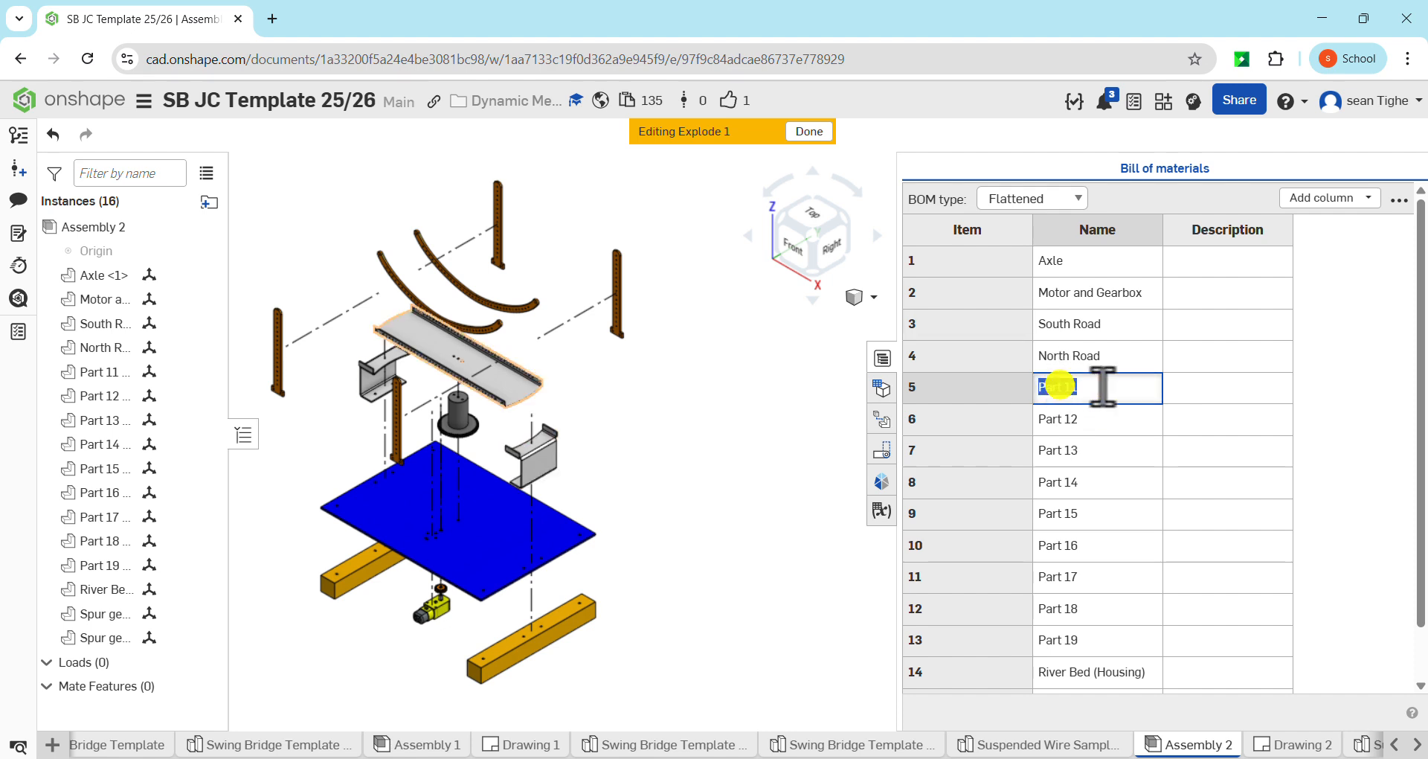
type("Swing Bridge")
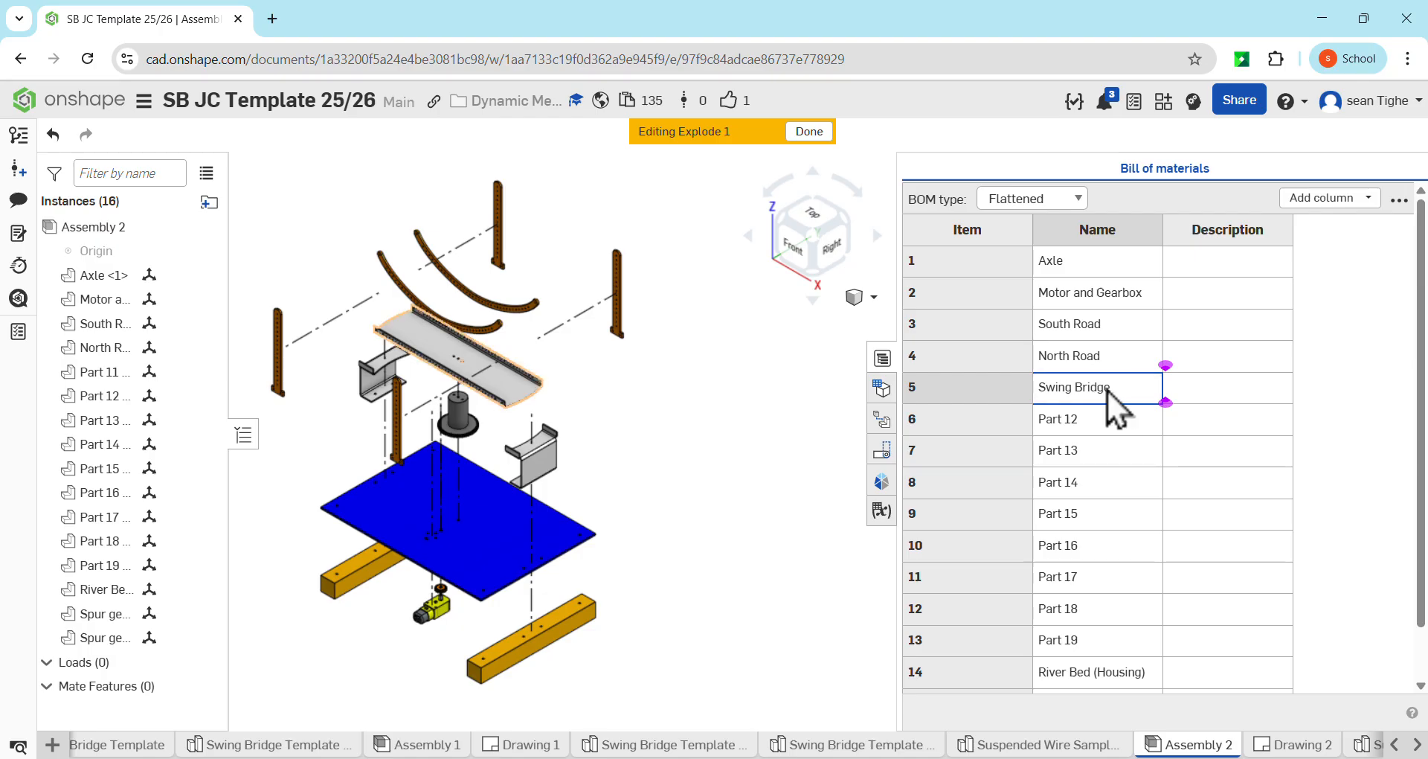
key("Return")
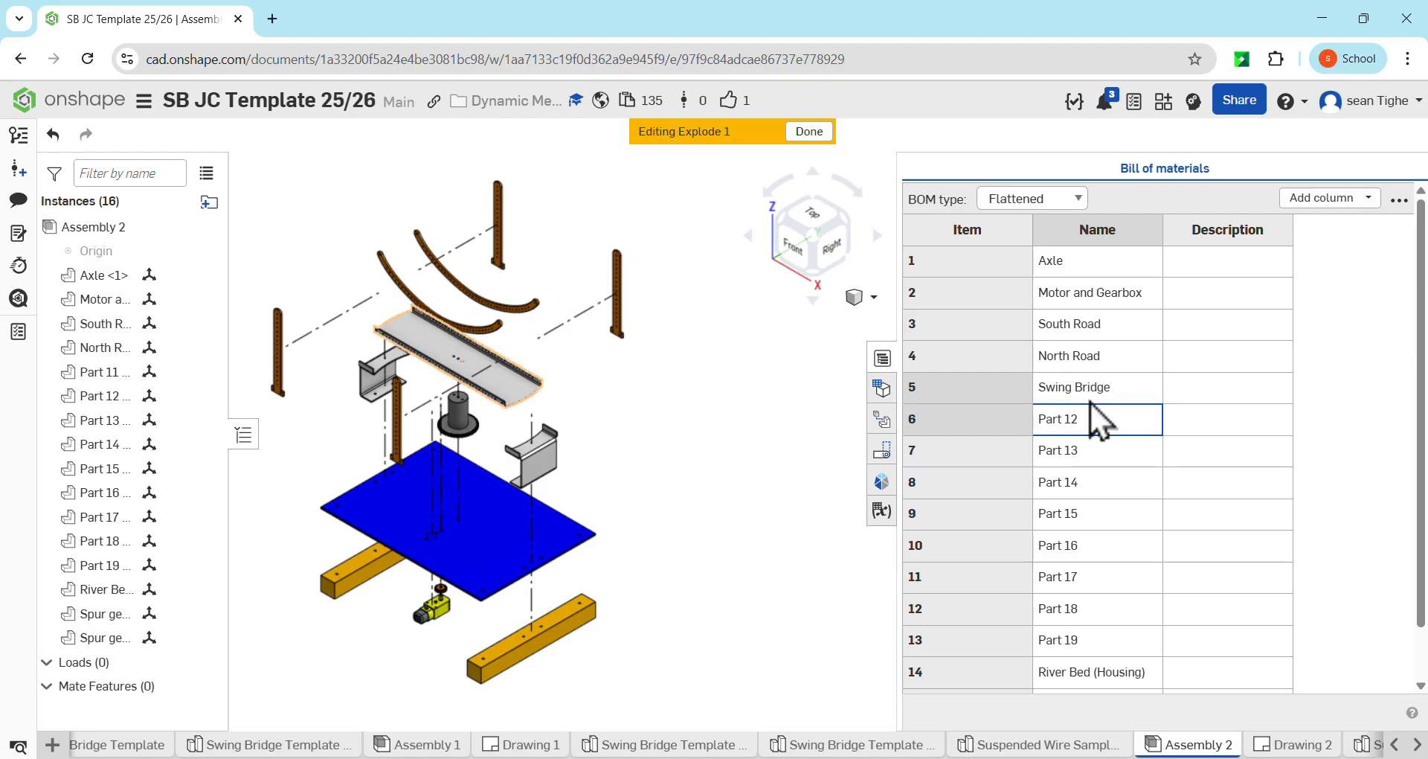
Rename item 6, Part 12, as NW Pillar in the bill of materials
double_click(1066, 421)
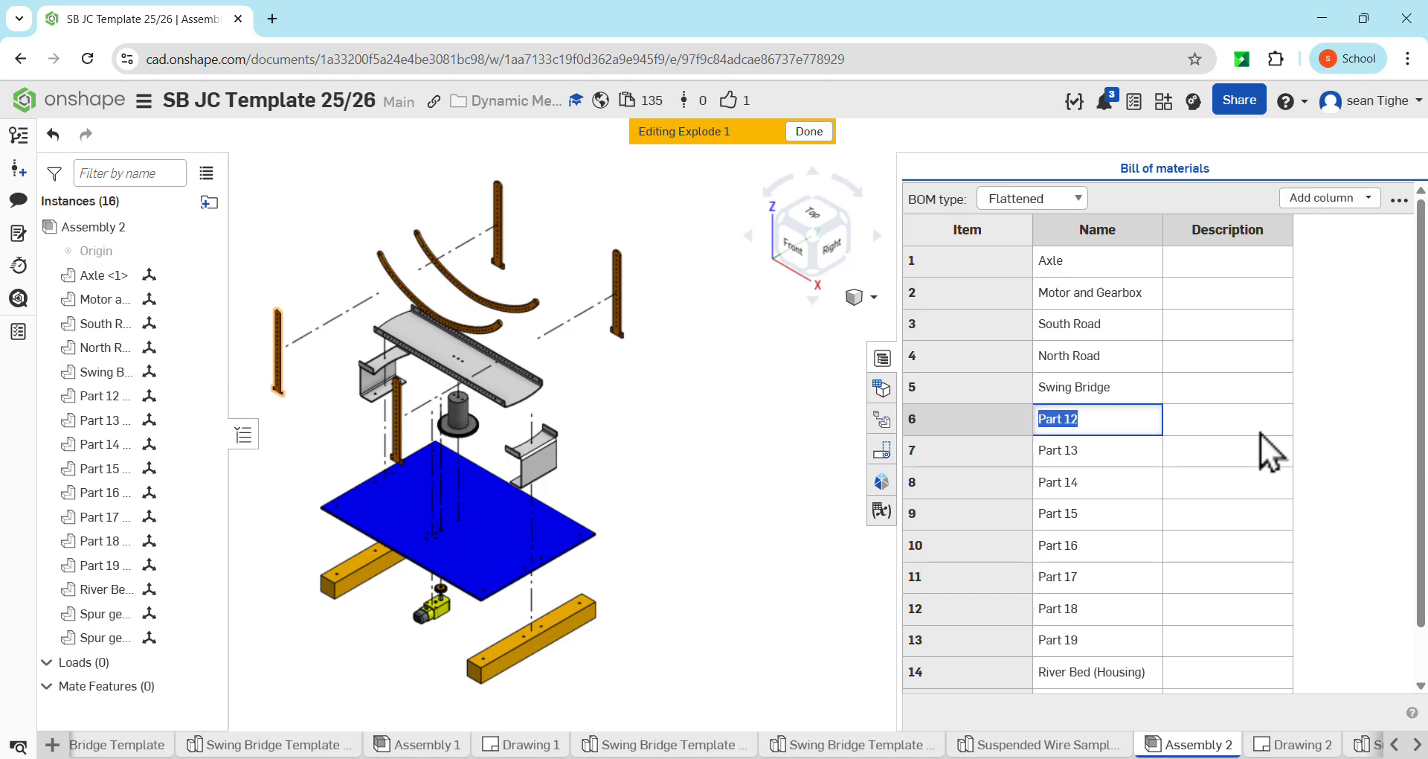
type("NW")
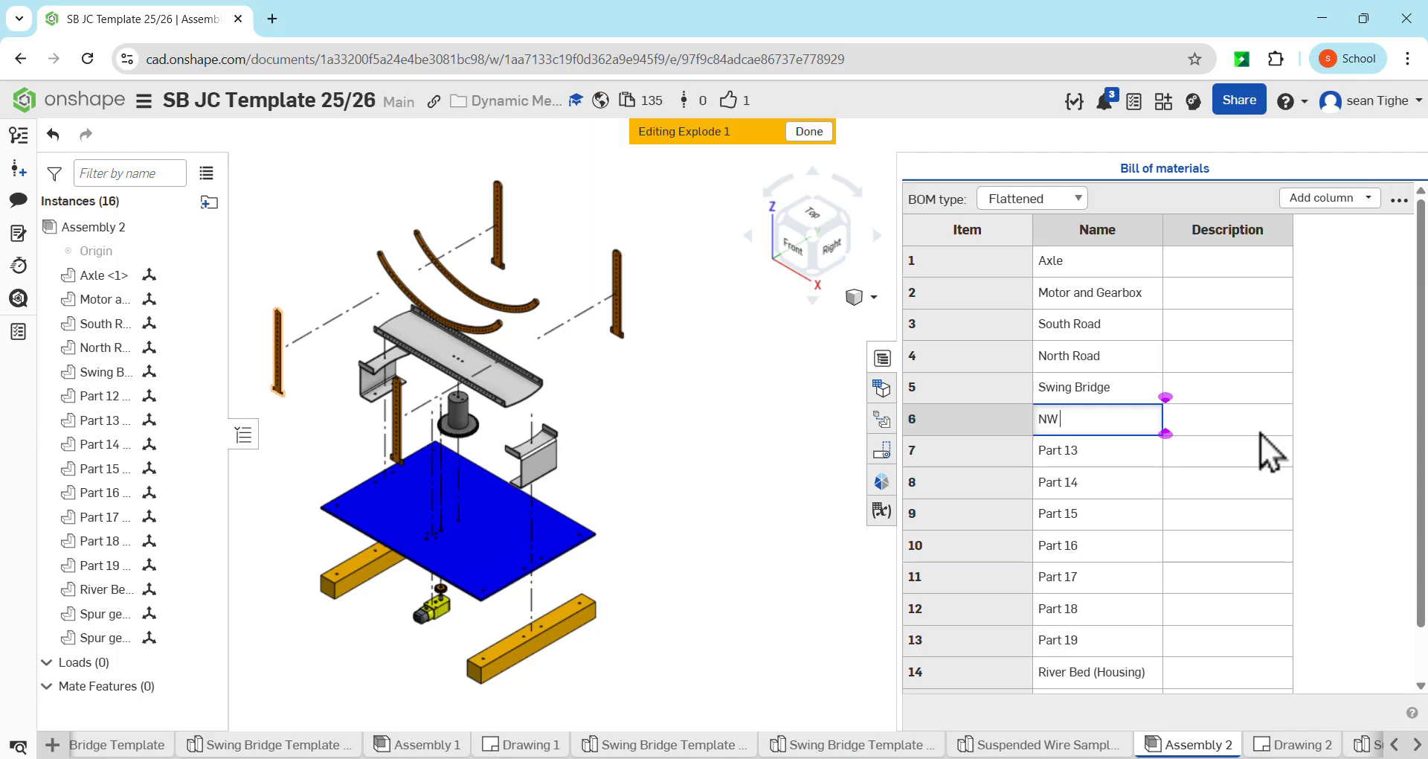
type("Pillar")
key("Return")
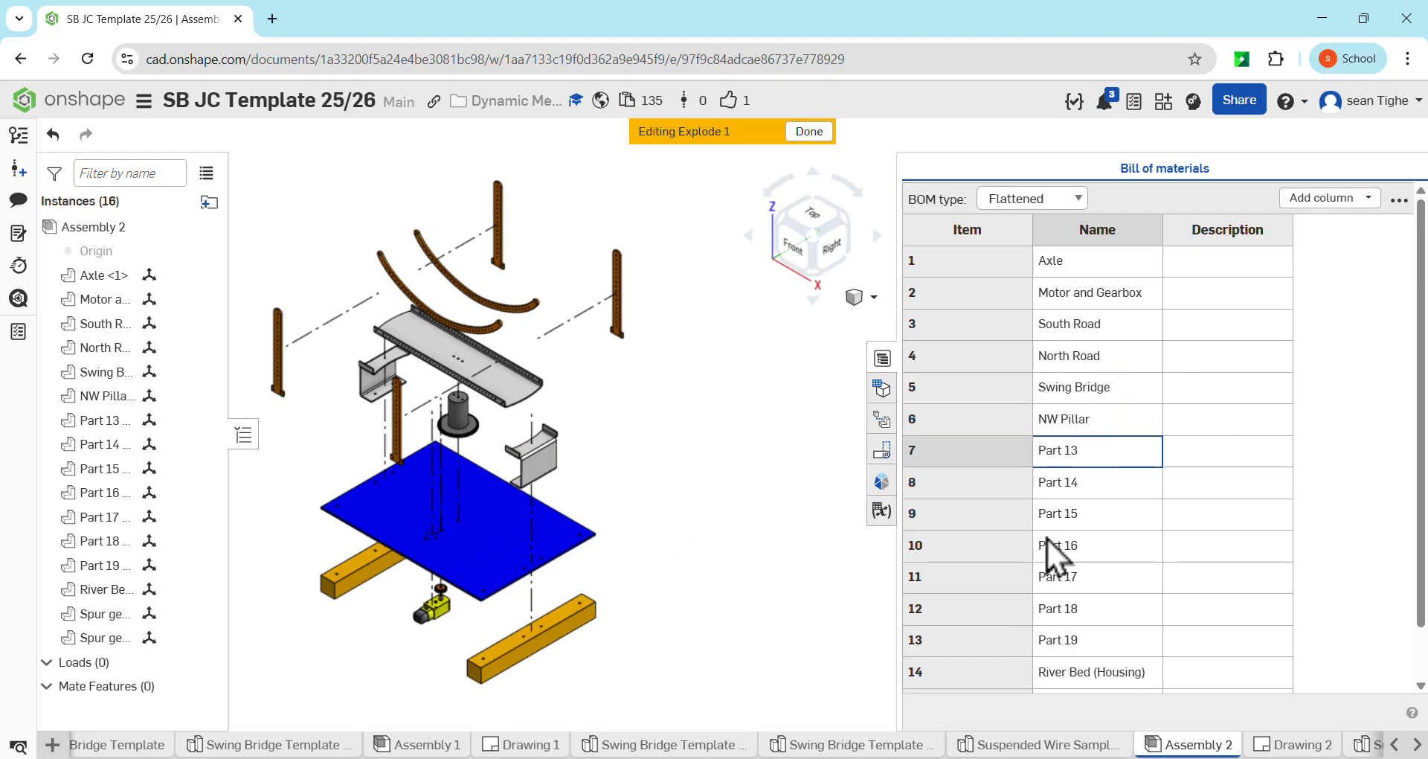
Enter Premade as the description of the Axle in the bill of materials, correcting any spelling mistakes
double_click(1200, 262)
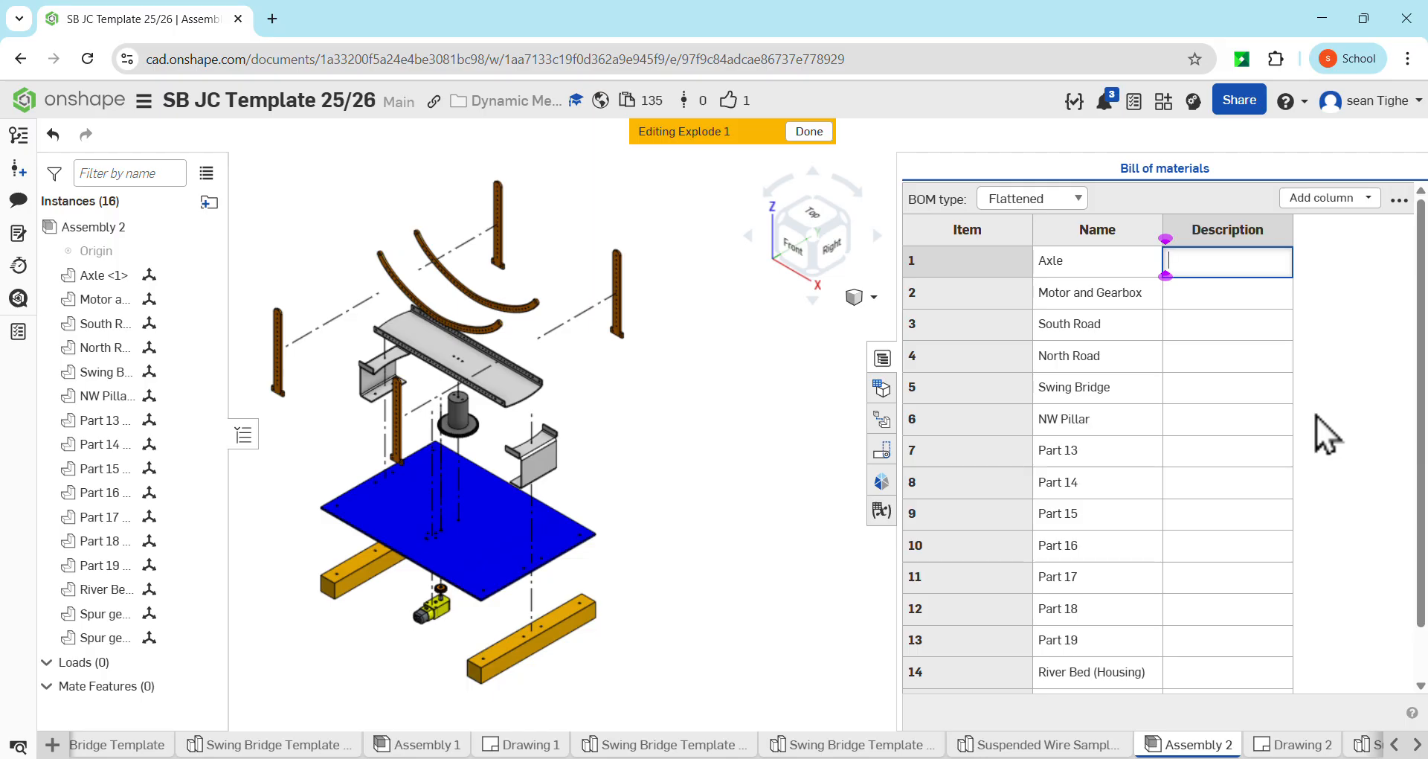
type("Predmade")
key("Return")
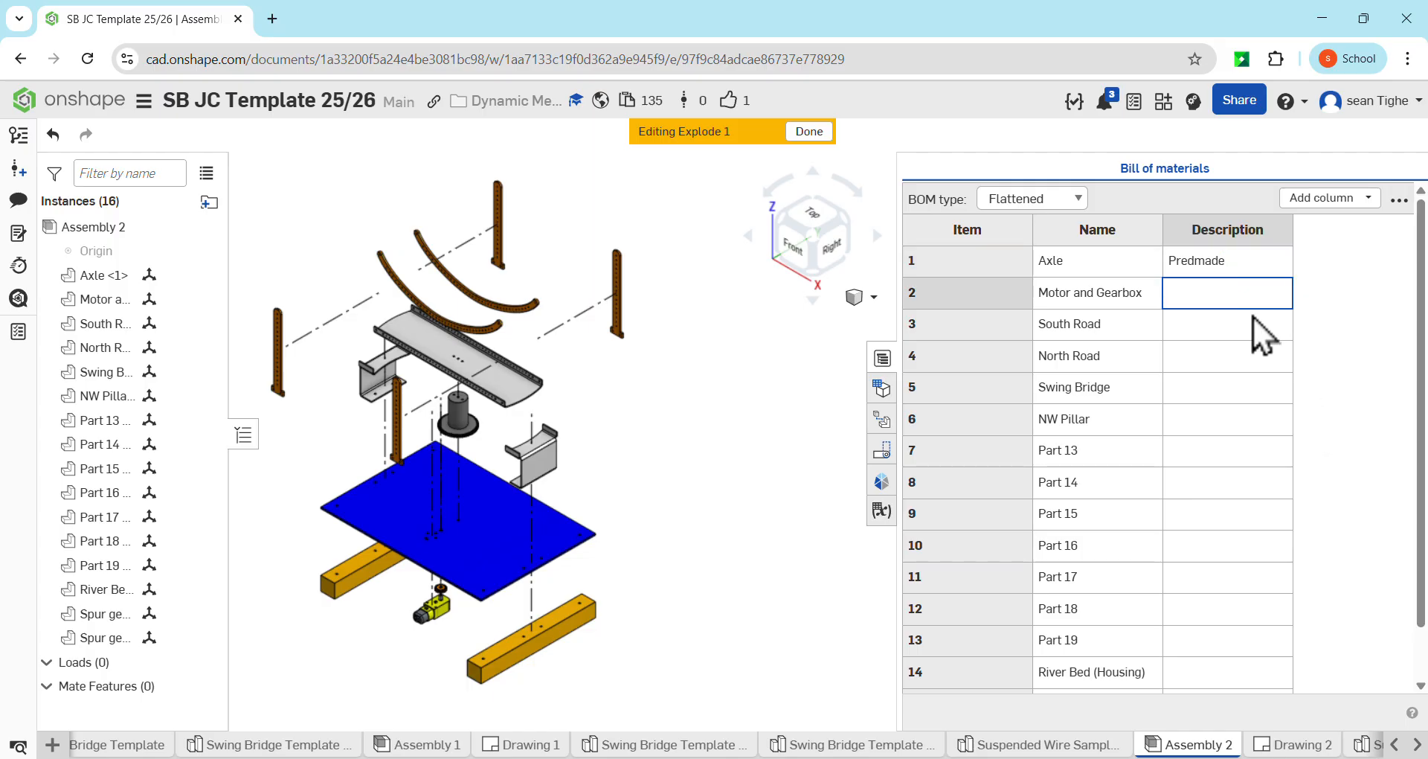
left_click(1194, 262)
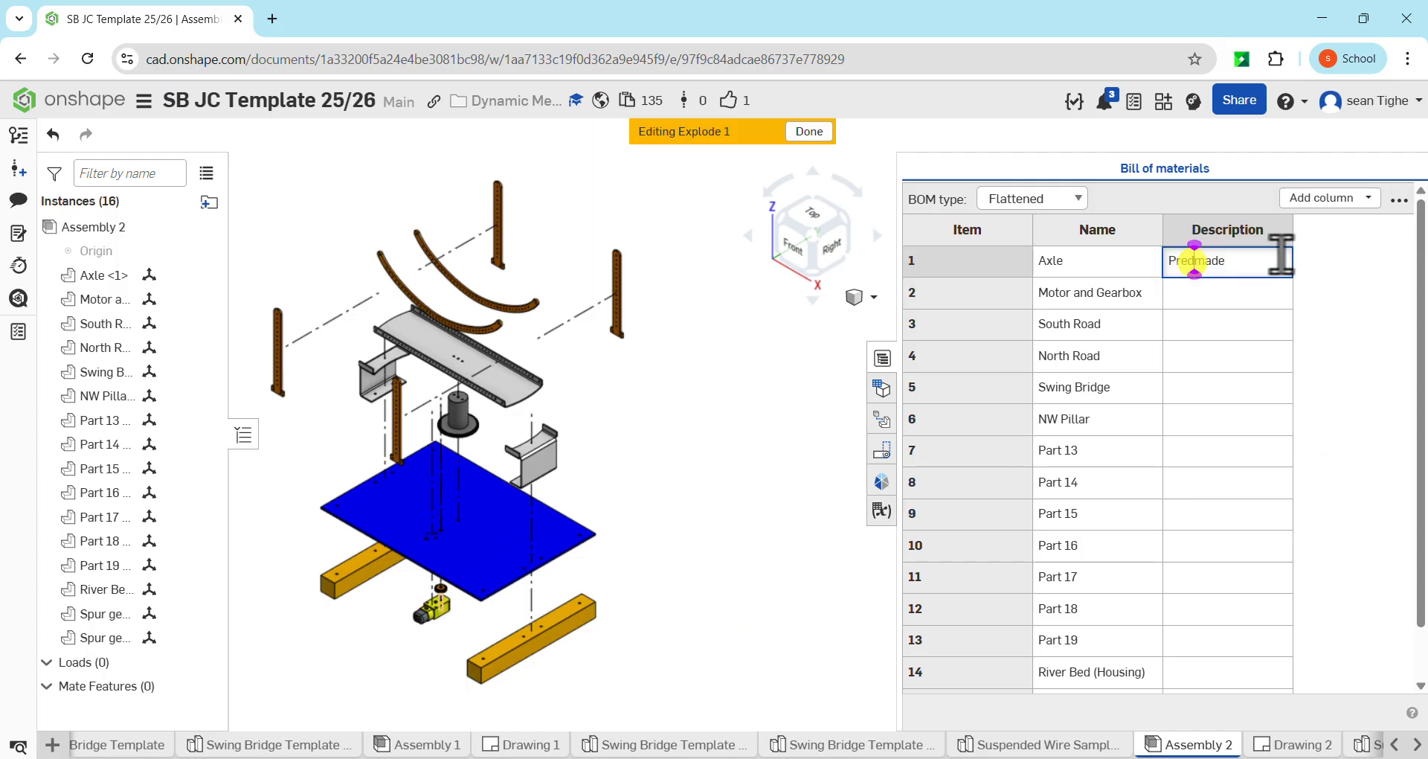
key("BackSpace")
type("m")
key("Return")
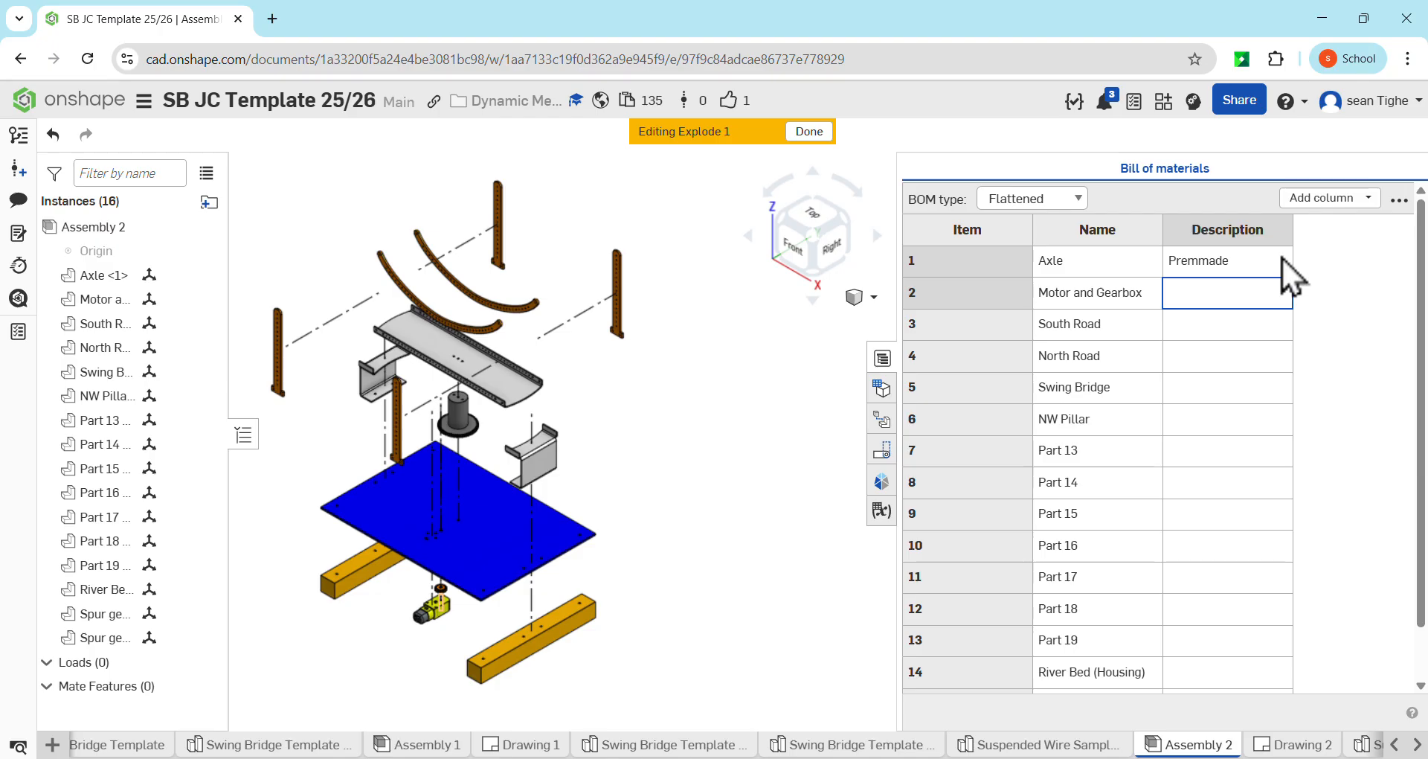
double_click(1195, 258)
key("Left")
key("Right")
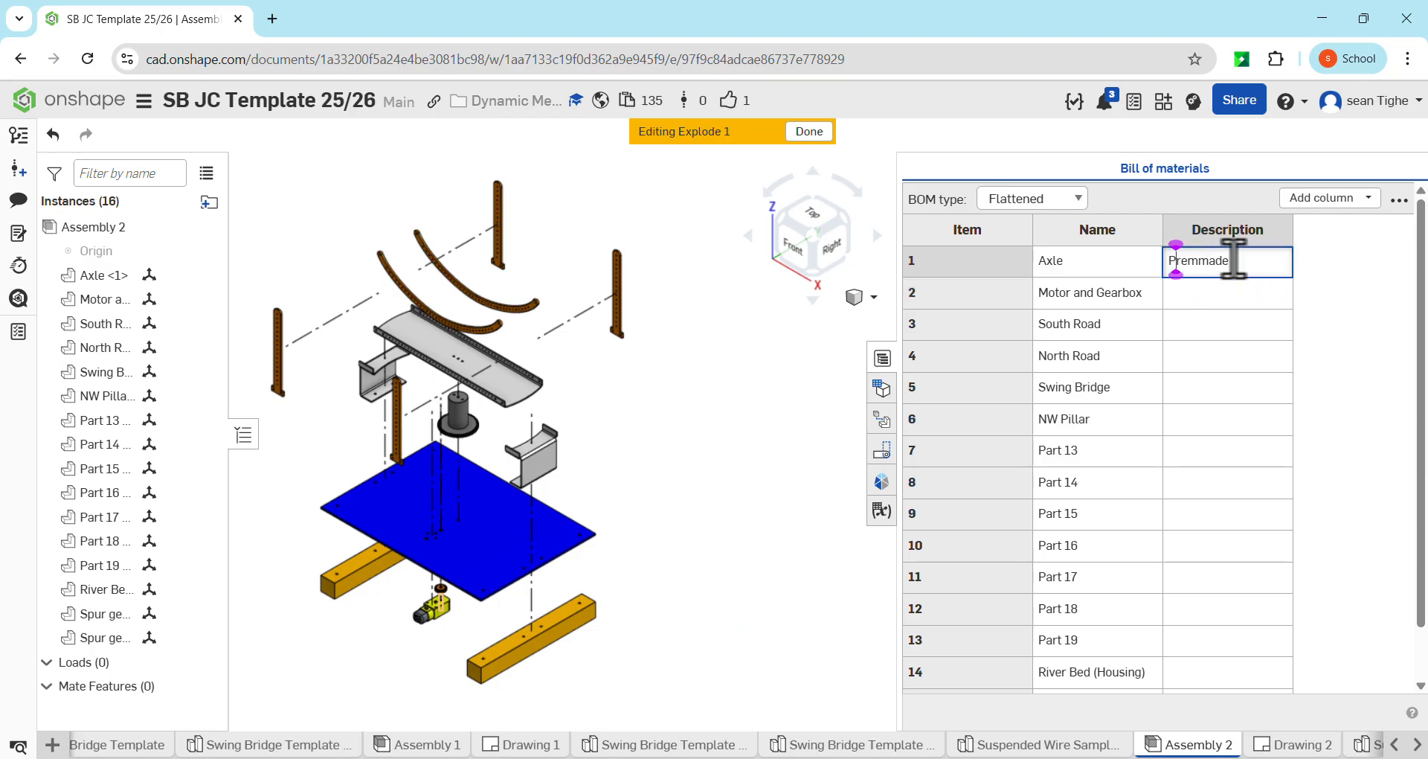
key("Right")
key("Right")
key("Right")
key("BackSpace")
key("Return")
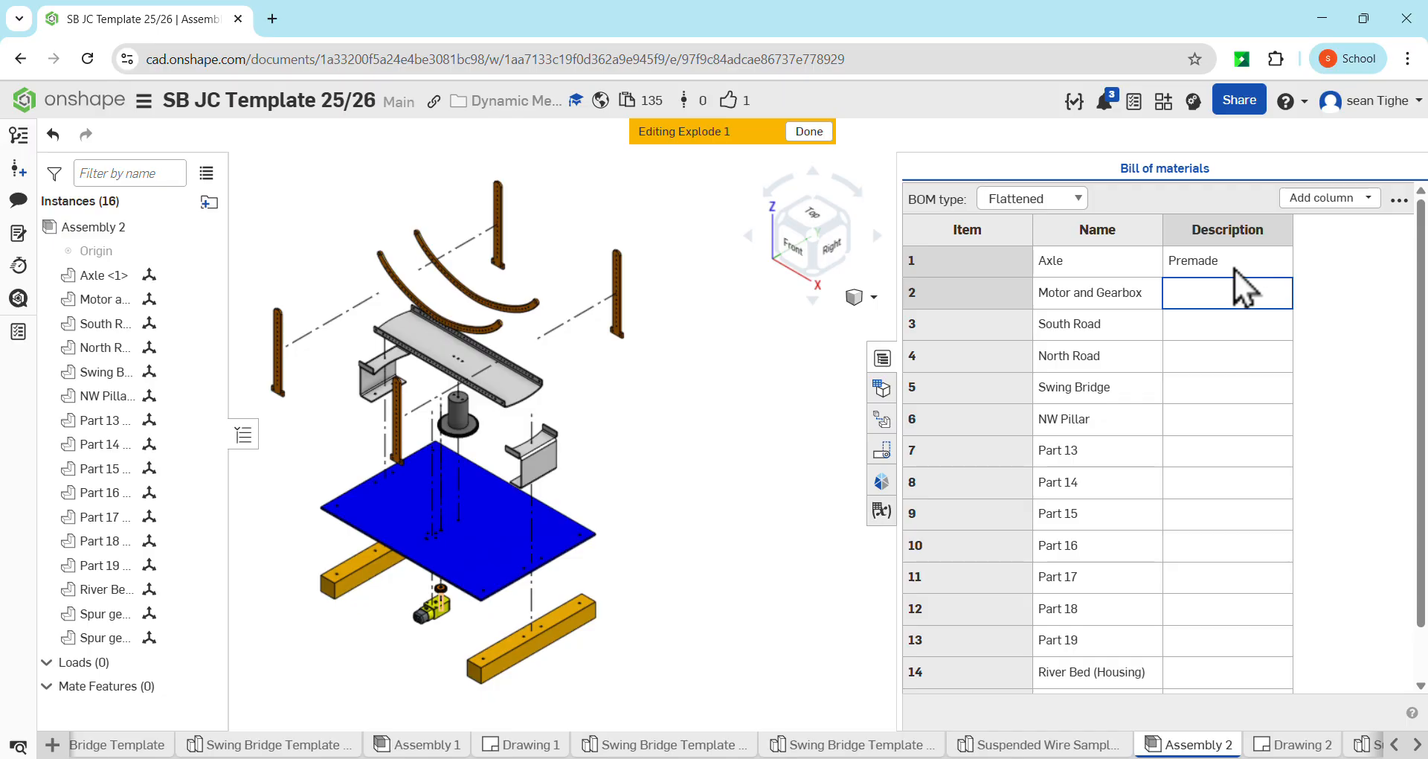
Enter Pre Bought as the description of the Motor and Gearbox in the bill of materials
double_click(1214, 294)
type("P")
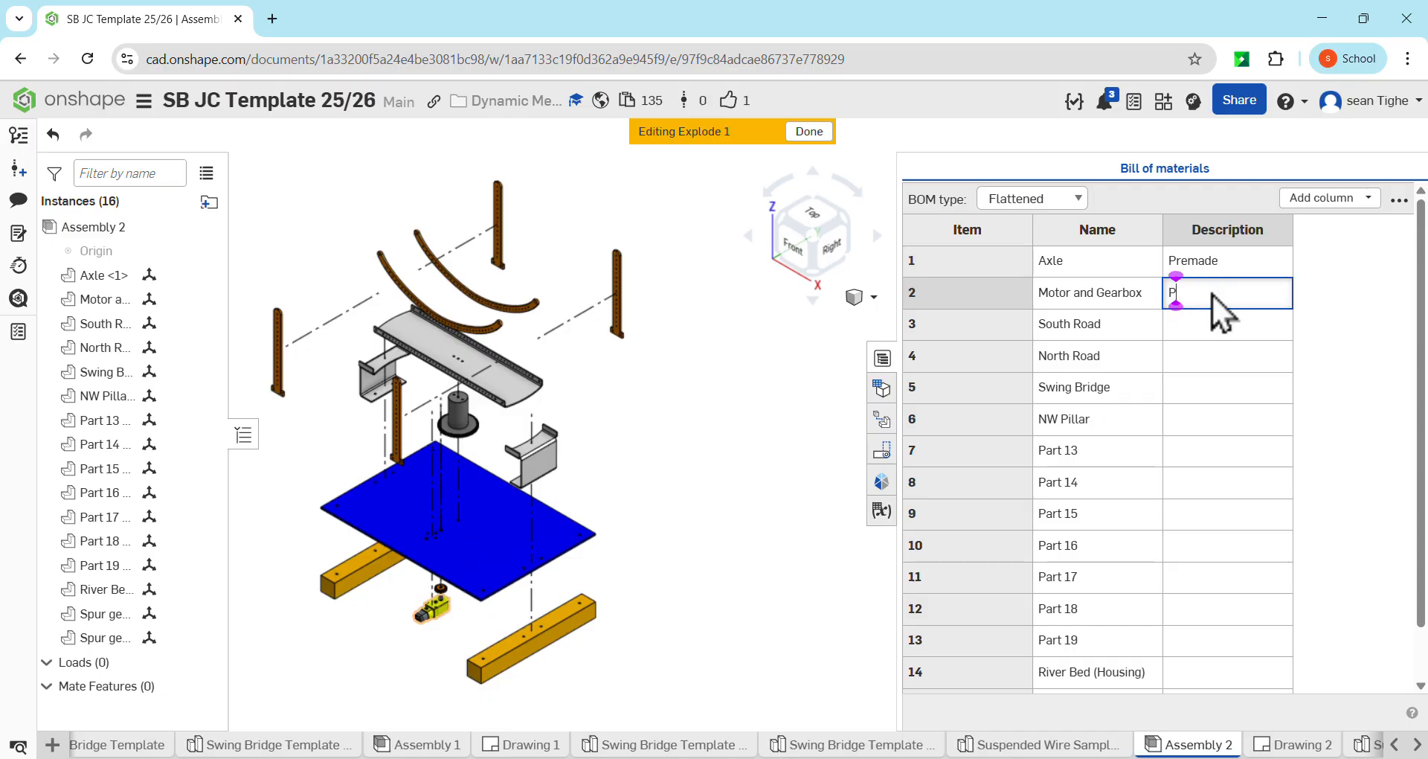
type("re")
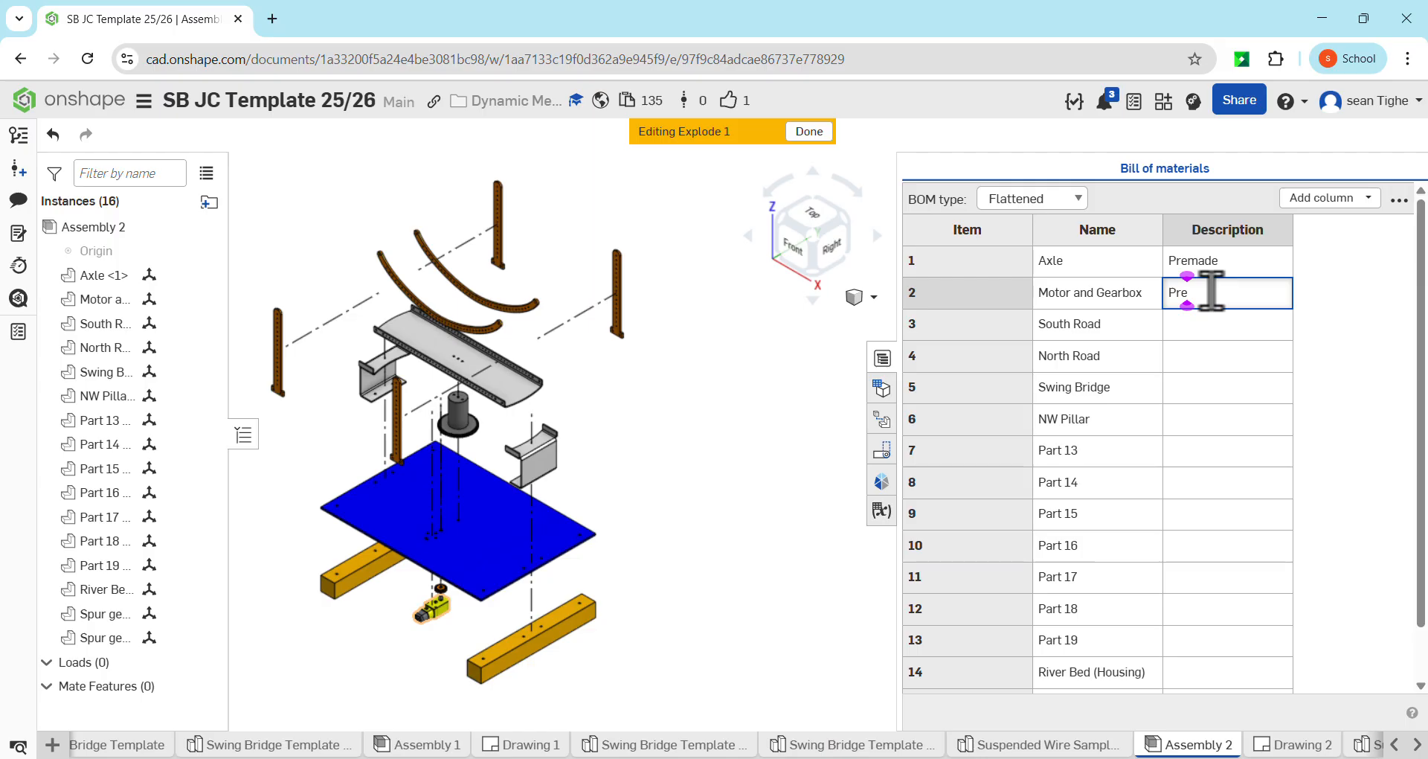
type(" Bought")
key("Return")
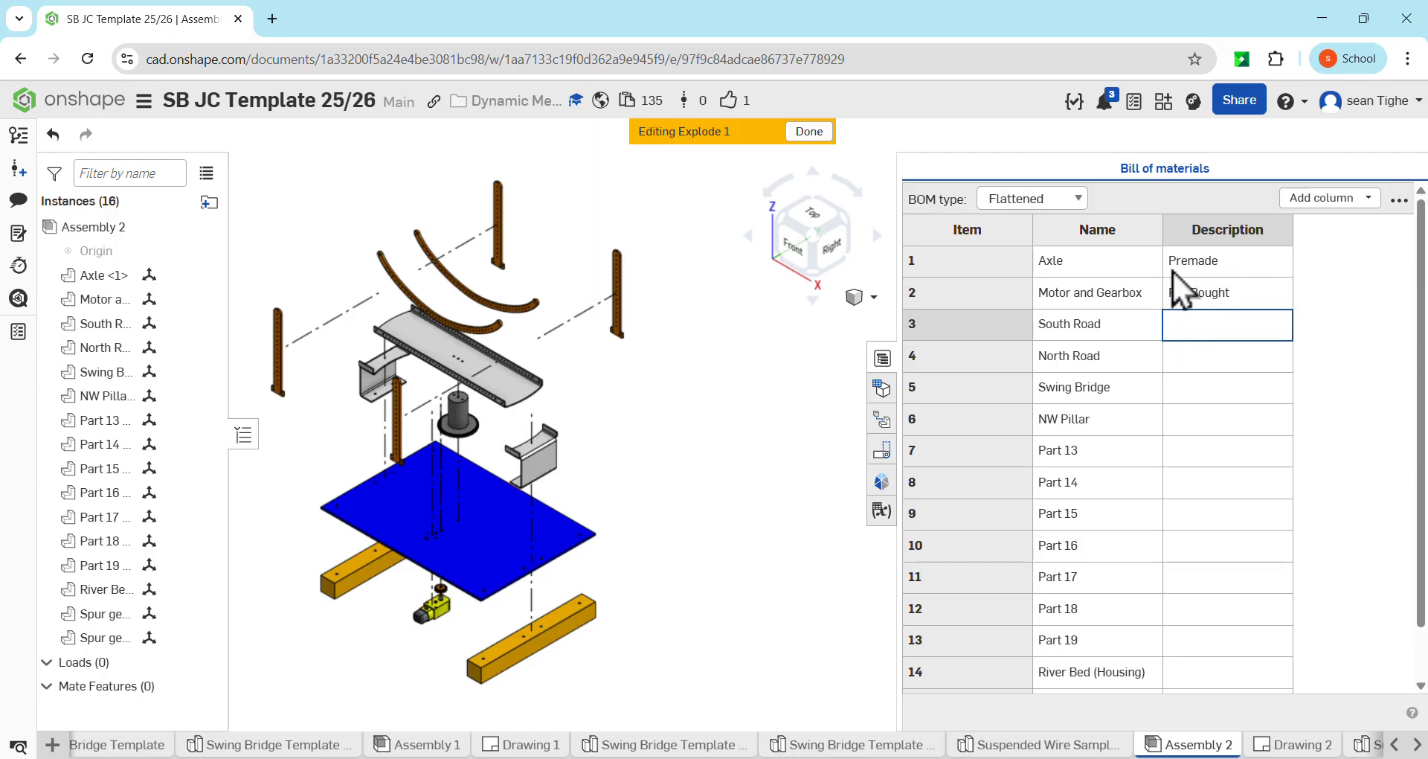
Check the South Road part's sheet thickness in the exploded model and enter 1.5mm Alu as its description
double_click(1183, 323)
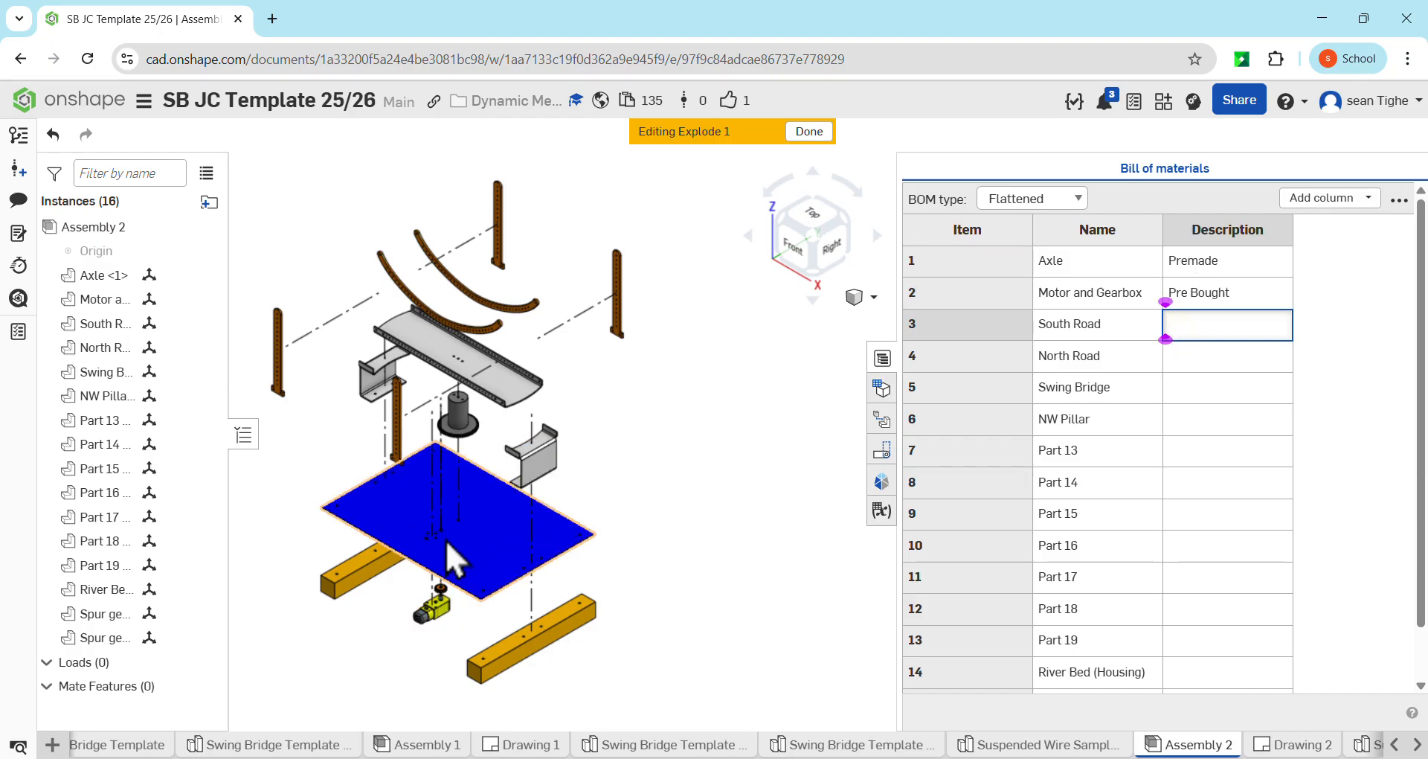
scroll(566, 485, "up", 5)
scroll(565, 485, "up", 5)
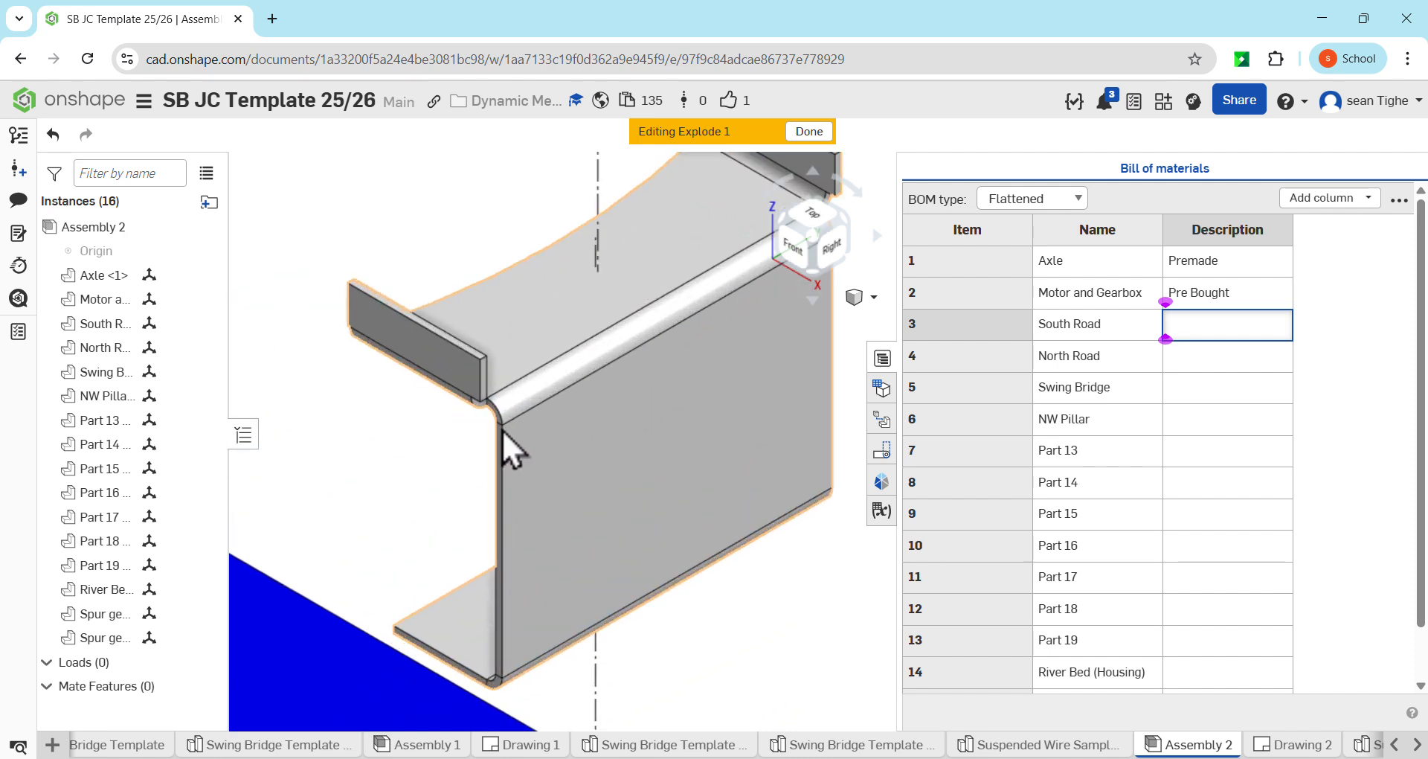
scroll(502, 435, "up", 5)
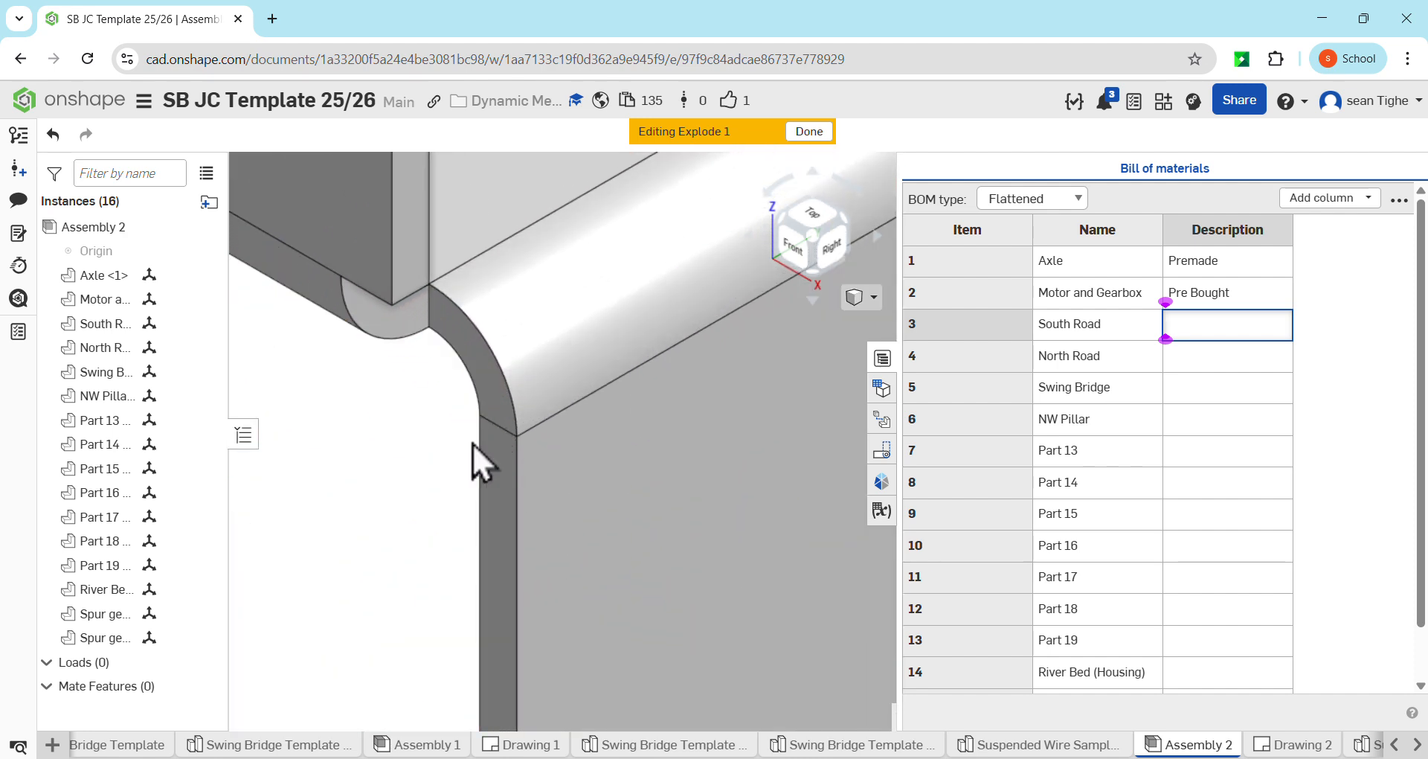
scroll(555, 450, "down", 10)
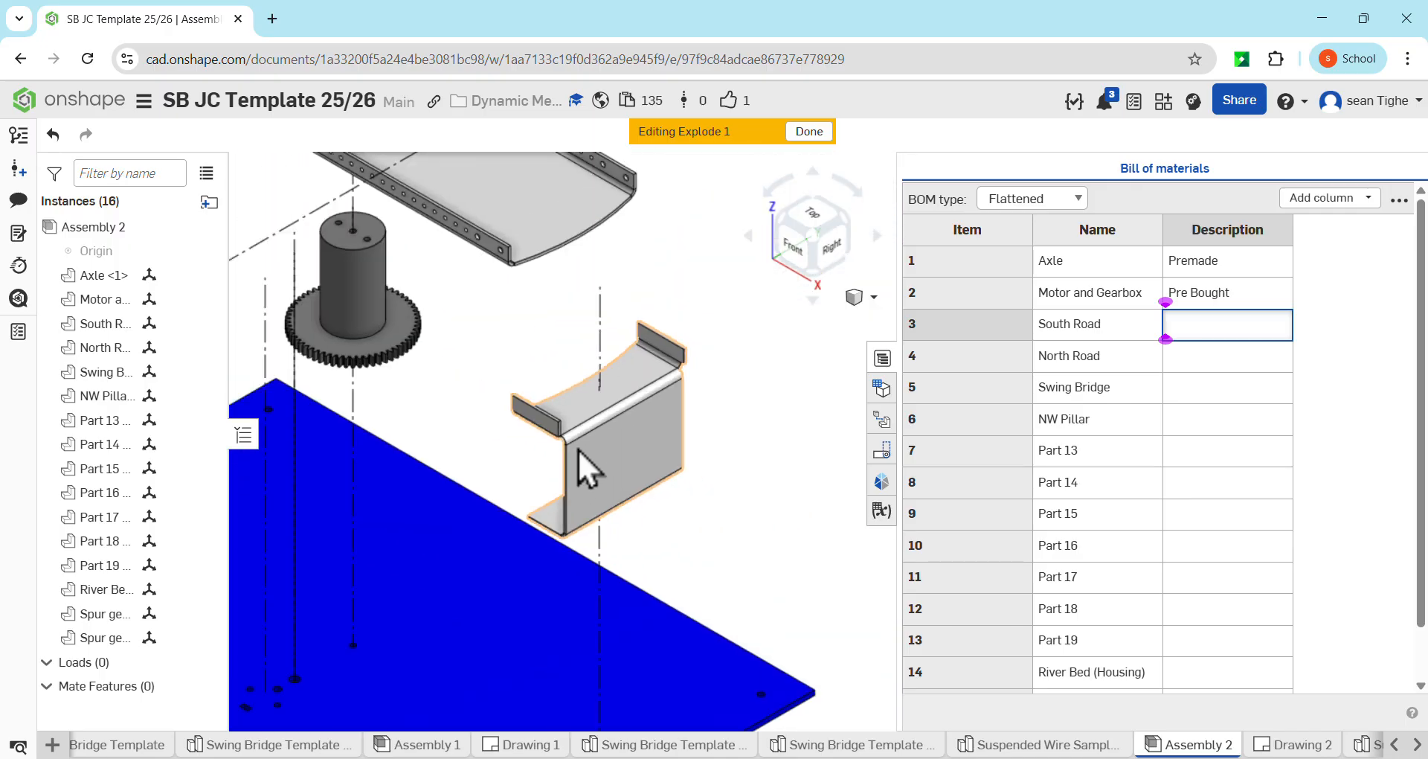
scroll(578, 449, "down", 5)
scroll(764, 408, "down", 3)
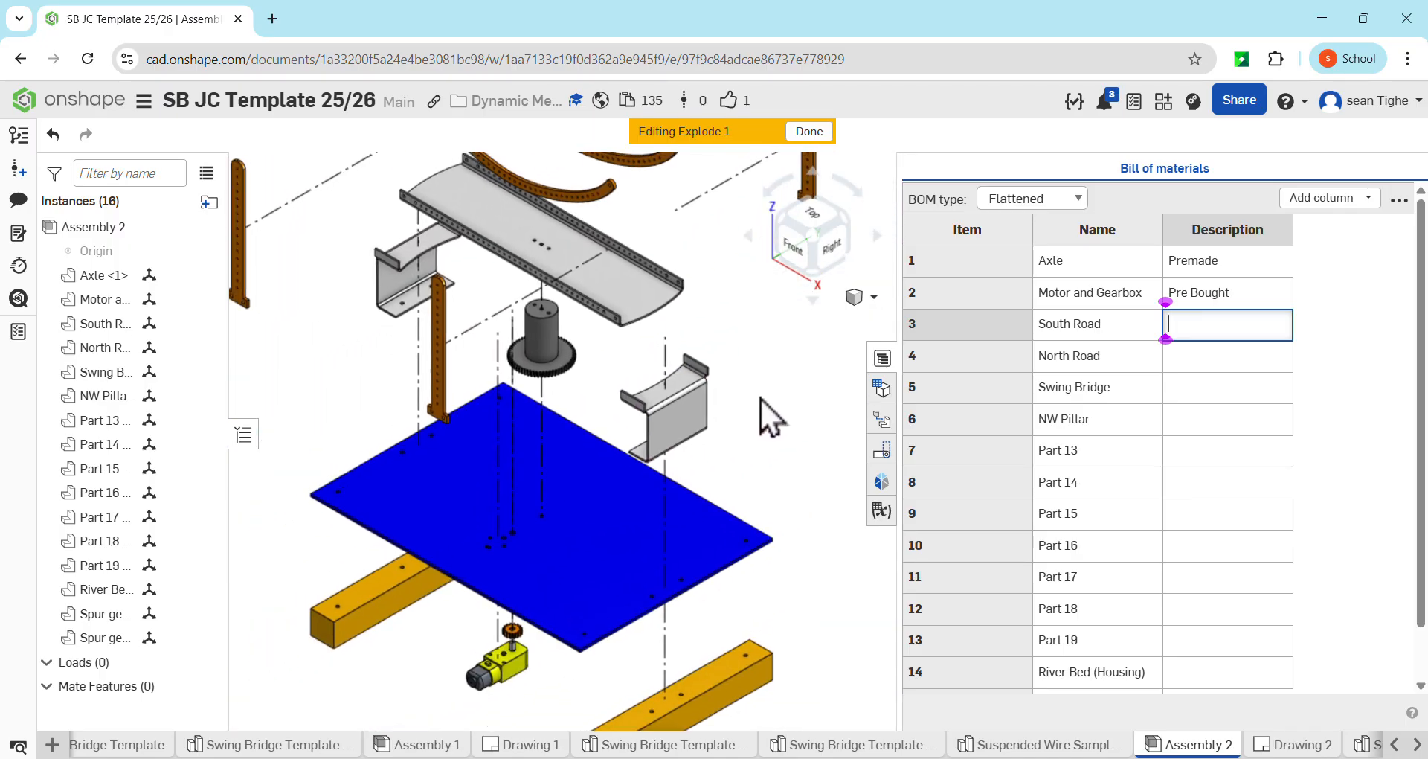
scroll(759, 396, "down", 2)
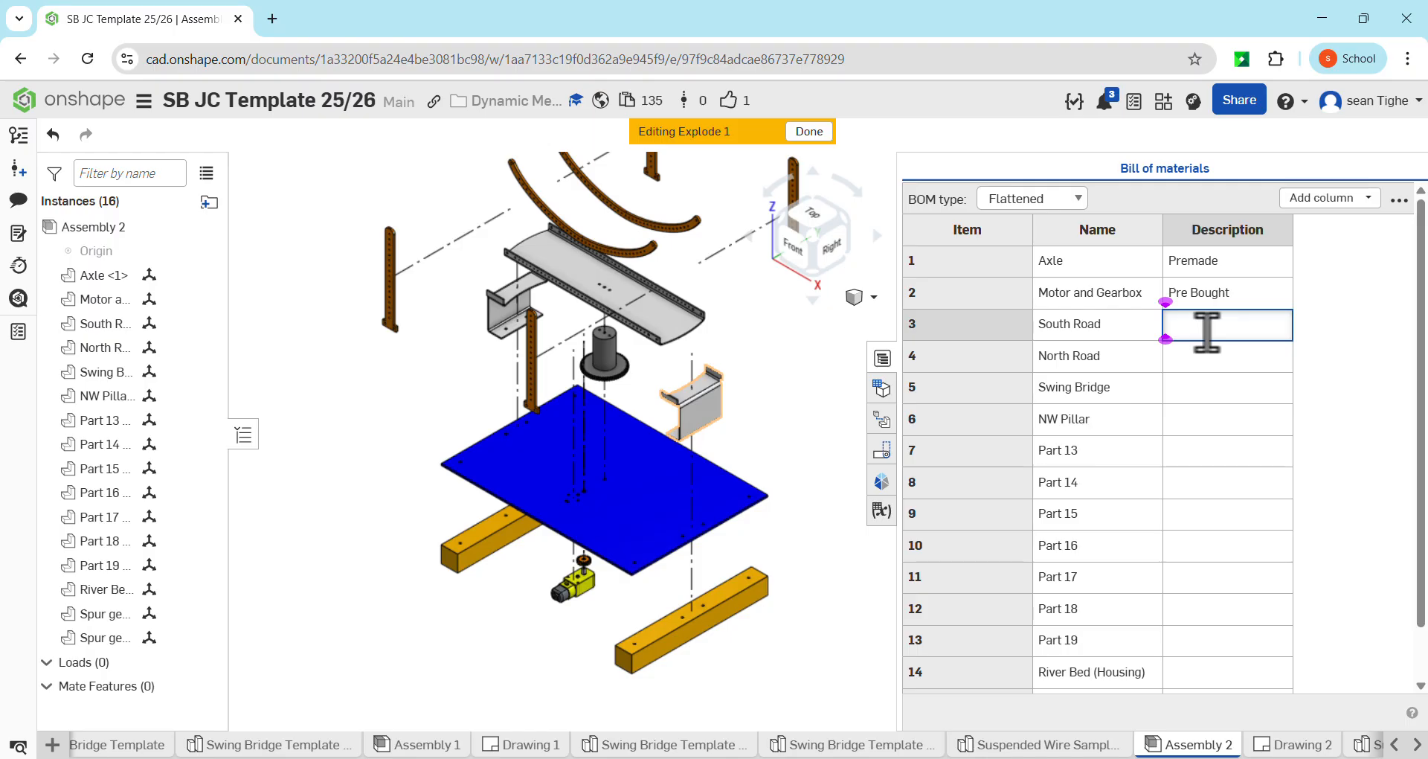
key("BackSpace")
key("BackSpace")
type("1.5mm Alu")
key("Return")
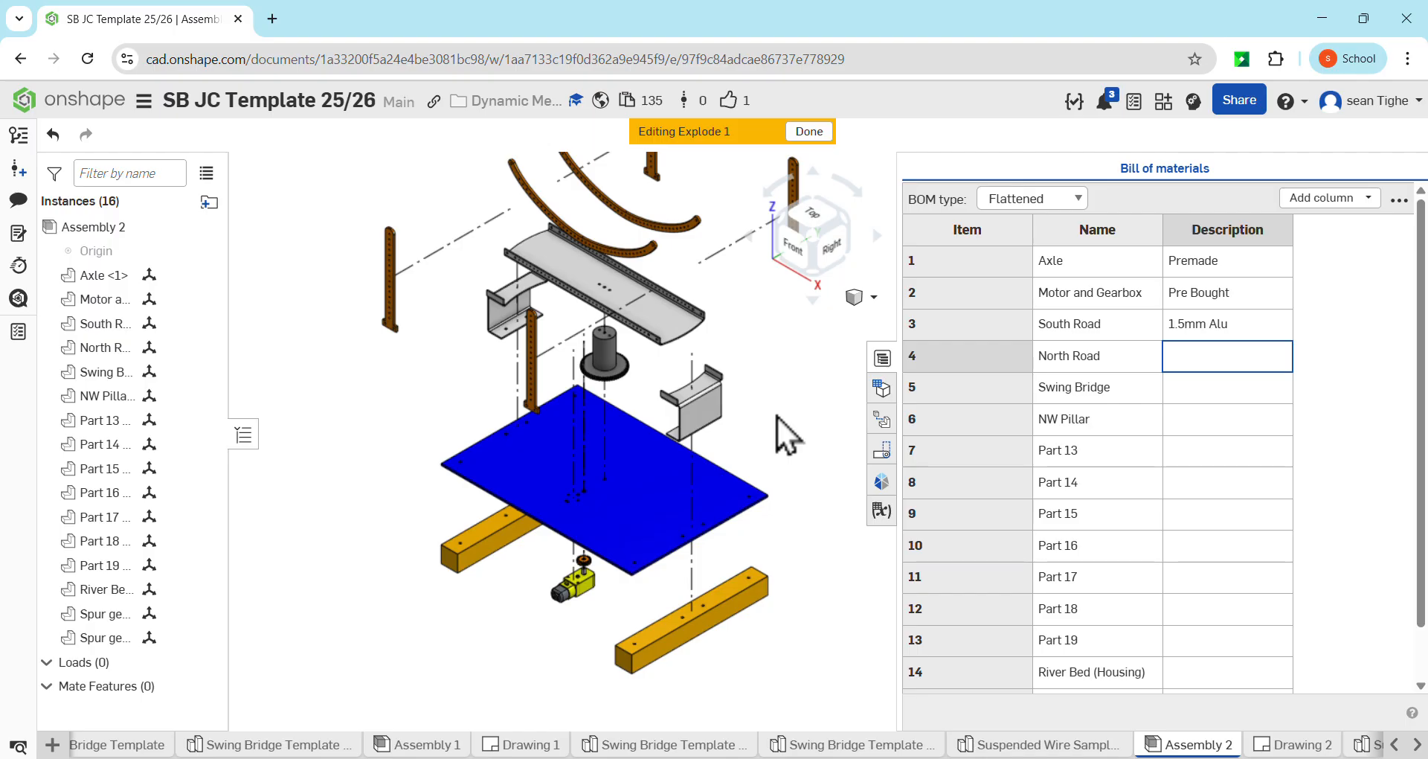
Insert Assembly 2's flattened bill of materials table in Drawing 2, with its upper-right corner fixed just below the exploded view
scroll(725, 445, "down", 2)
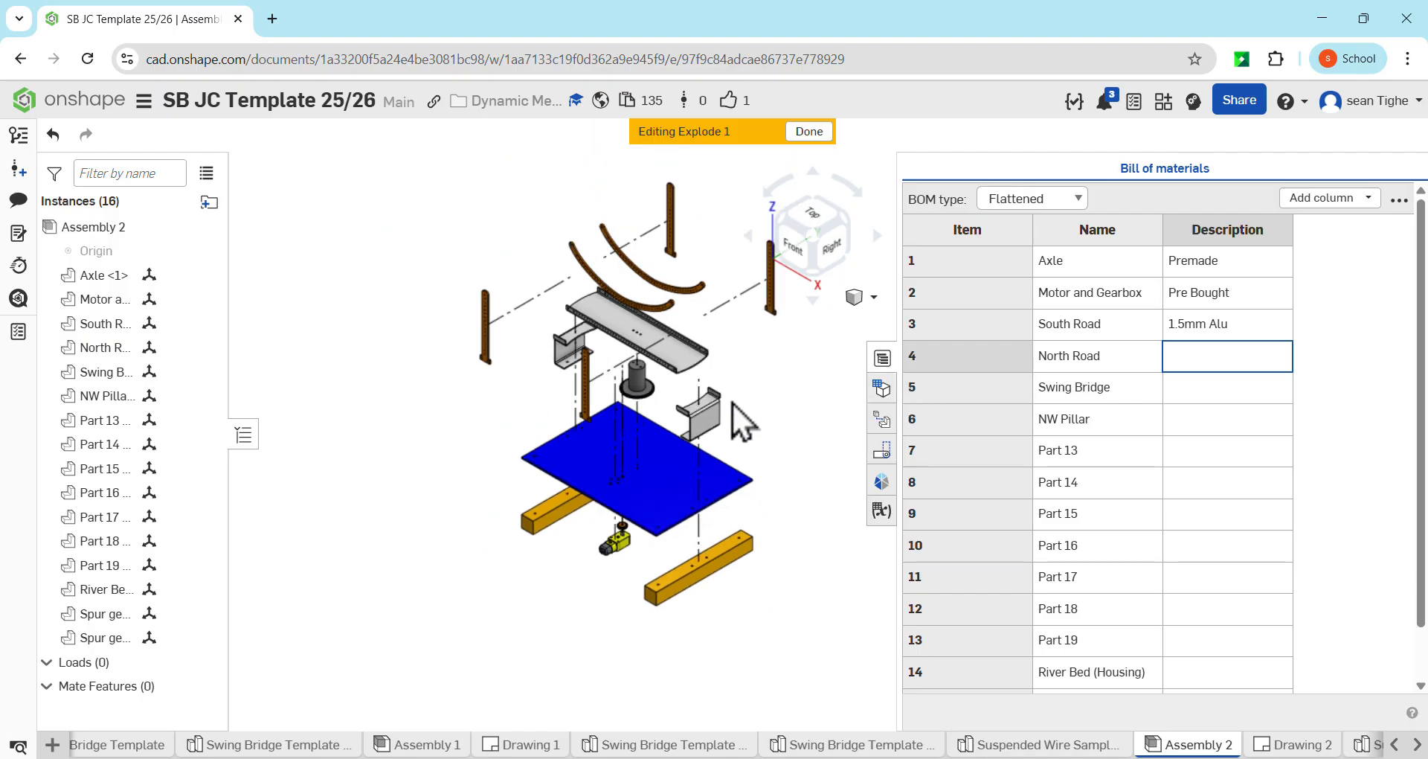
middle_click_drag(732, 403, 701, 479)
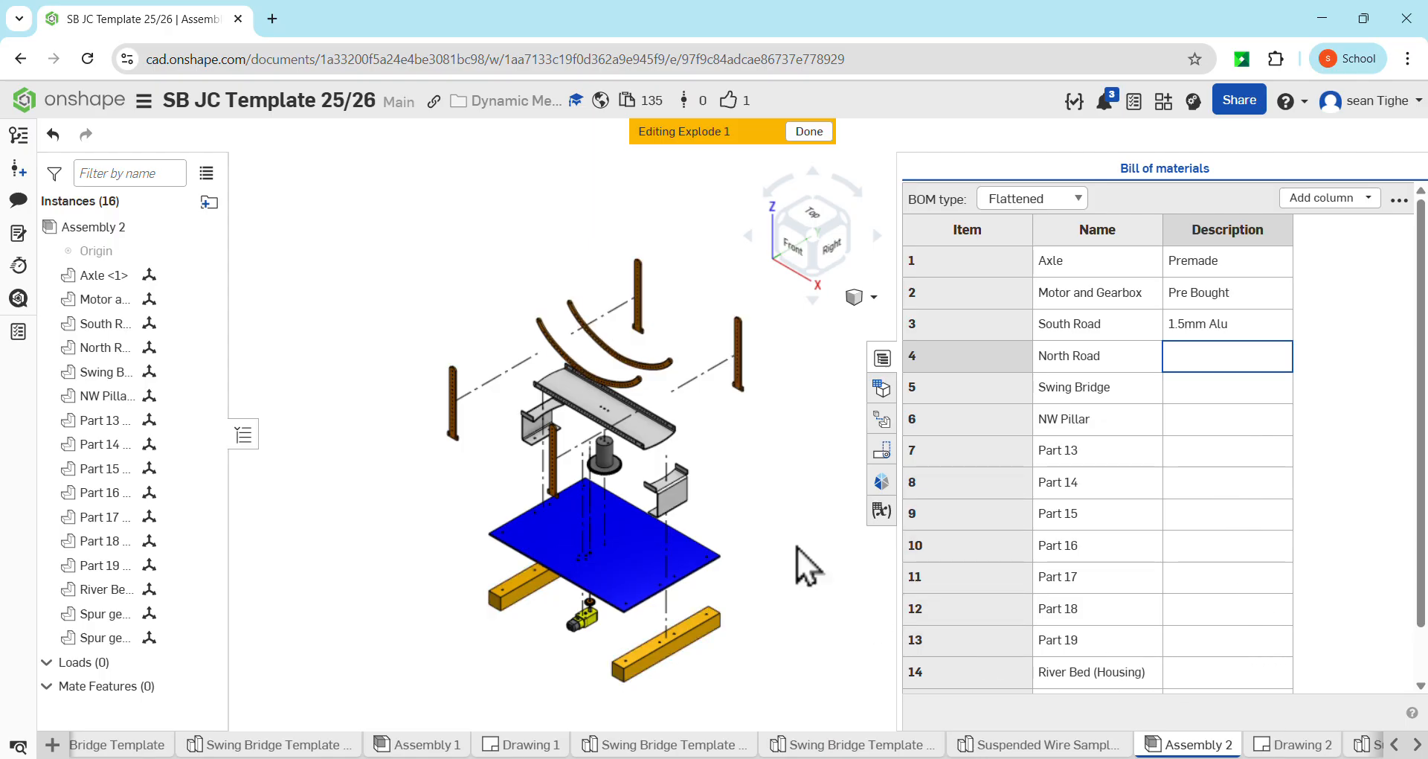
left_click(1287, 745)
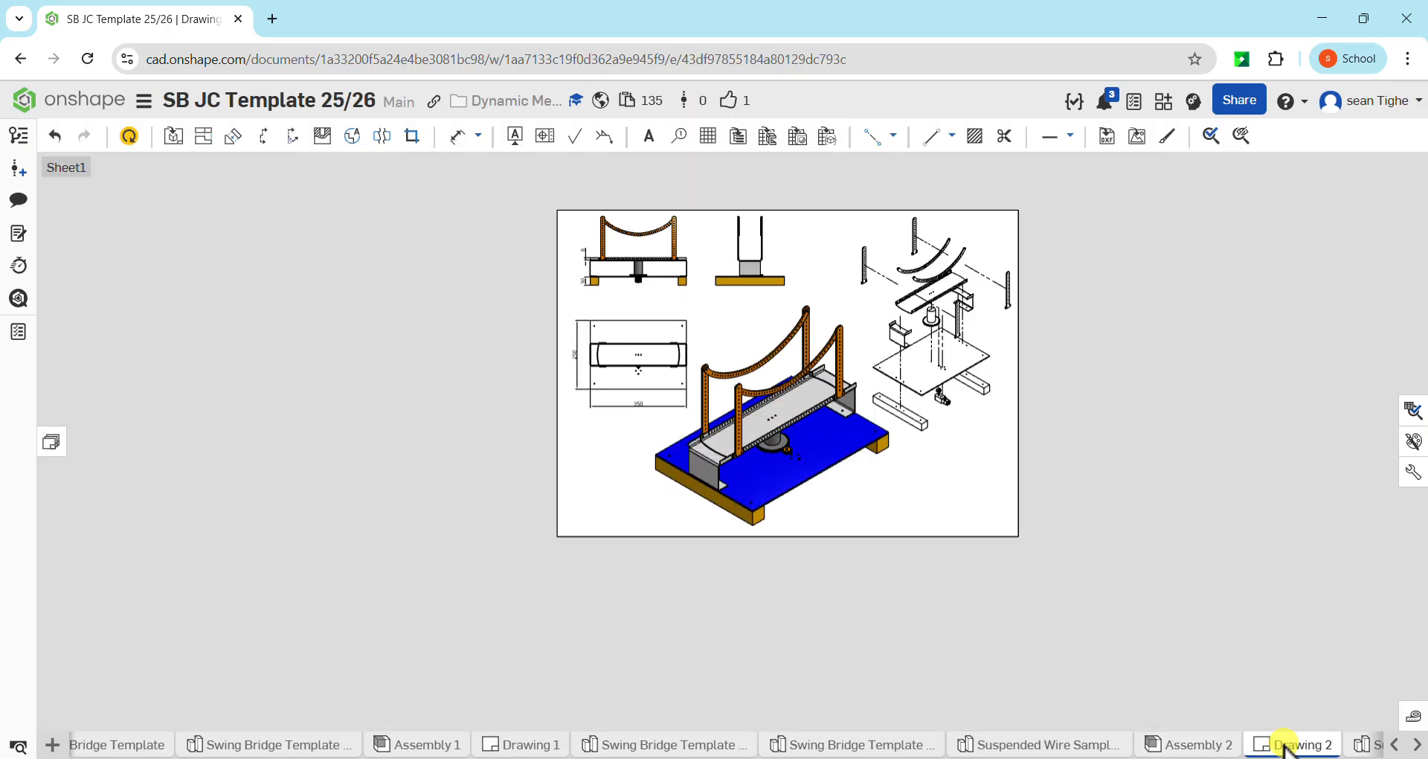
left_click(739, 140)
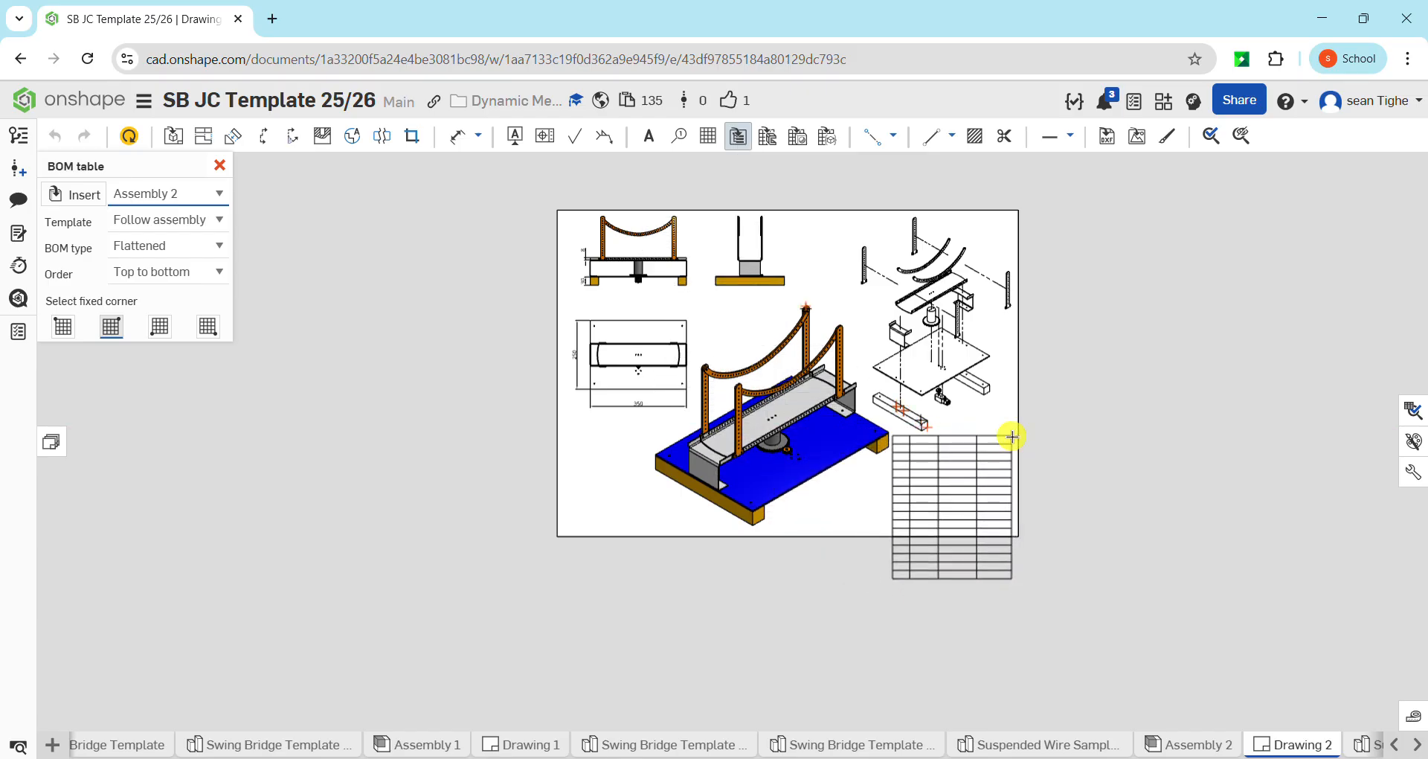
left_click(1011, 437)
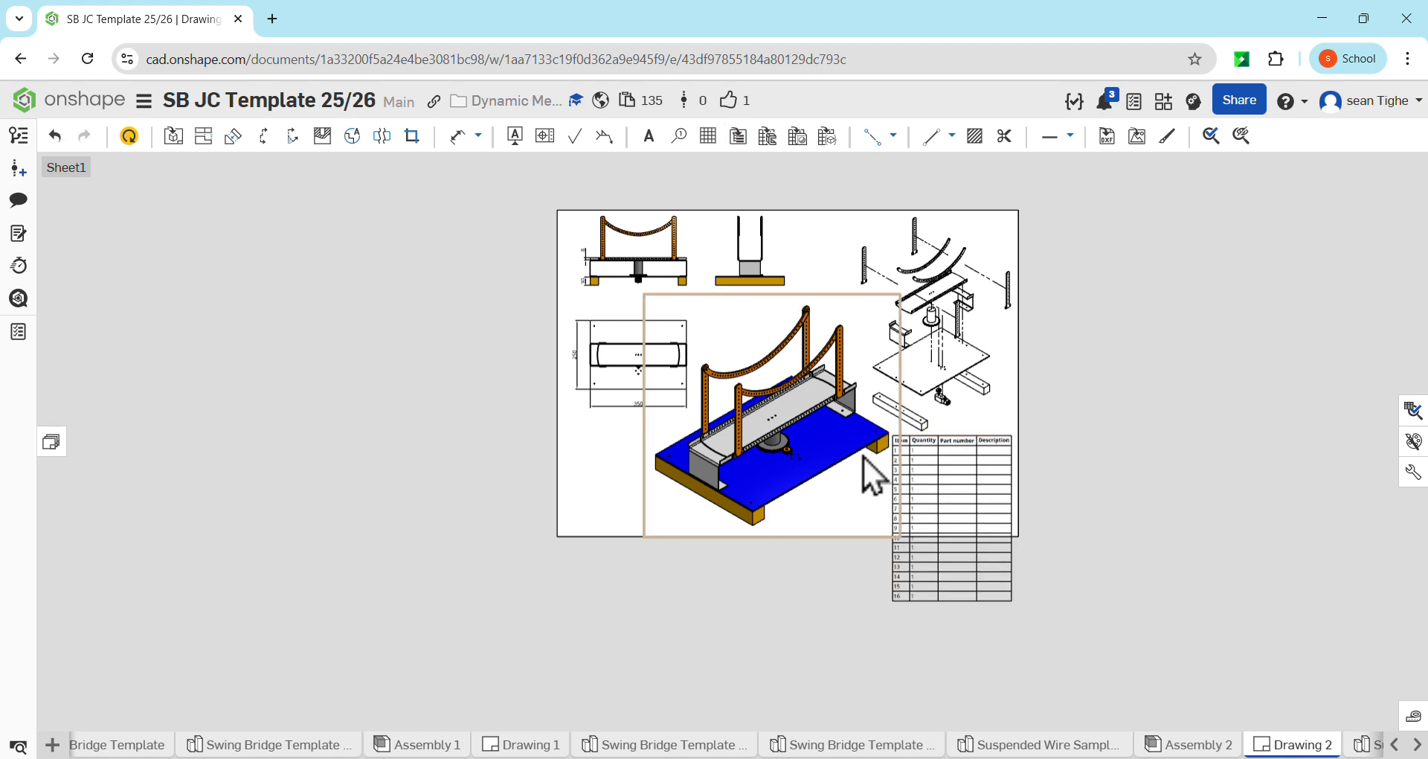
Update Drawing 2 so its bill of materials table takes over the assembly's Name and Description columns
scroll(915, 476, "up", 6)
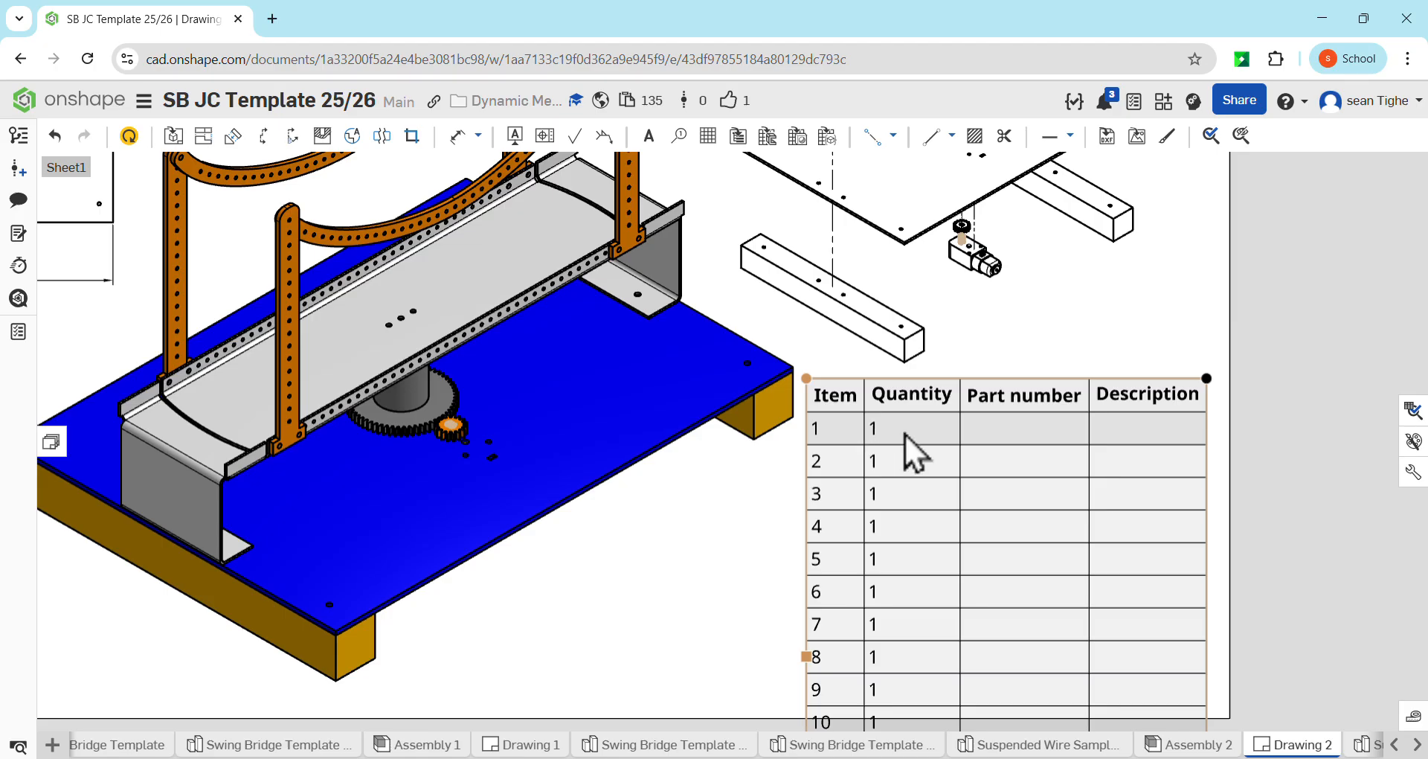
scroll(905, 439, "down", 5)
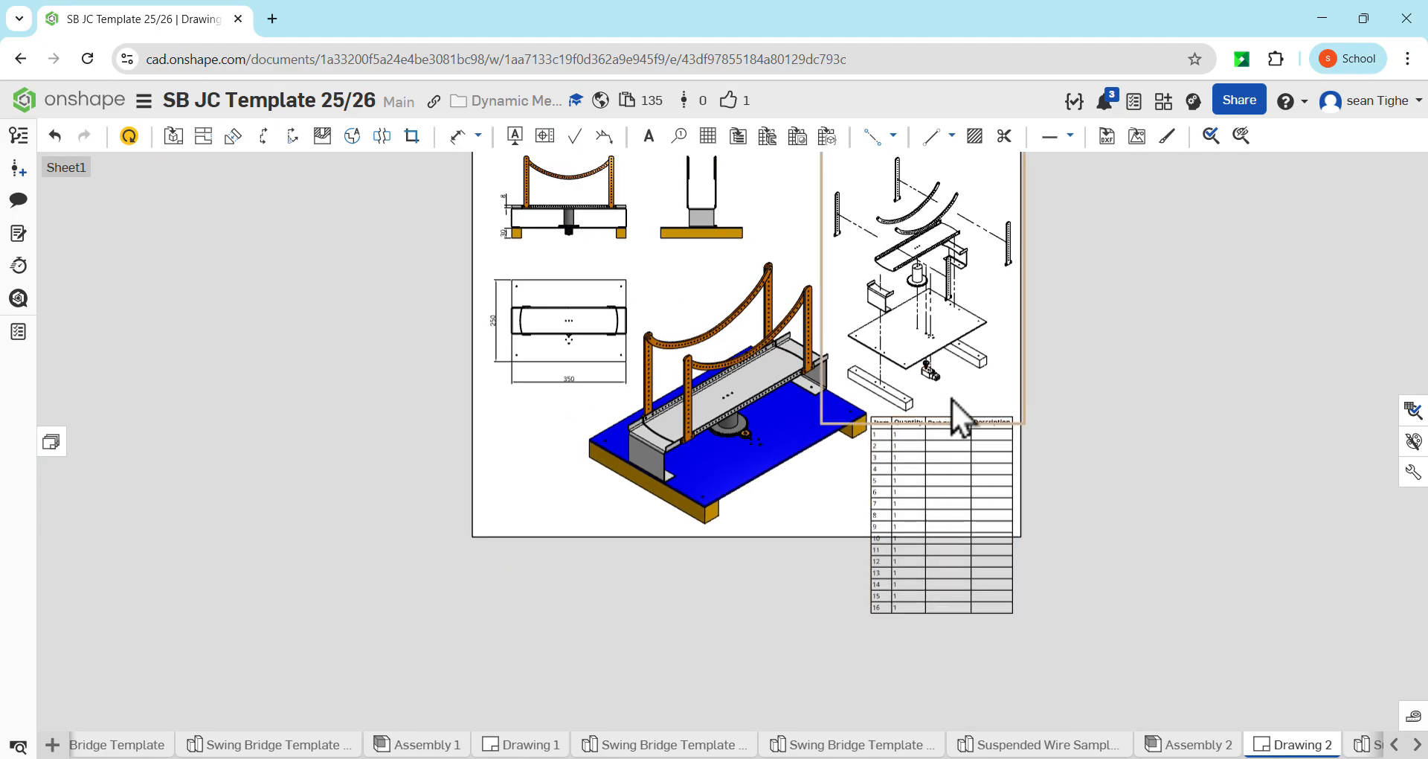
middle_click_drag(952, 400, 890, 454)
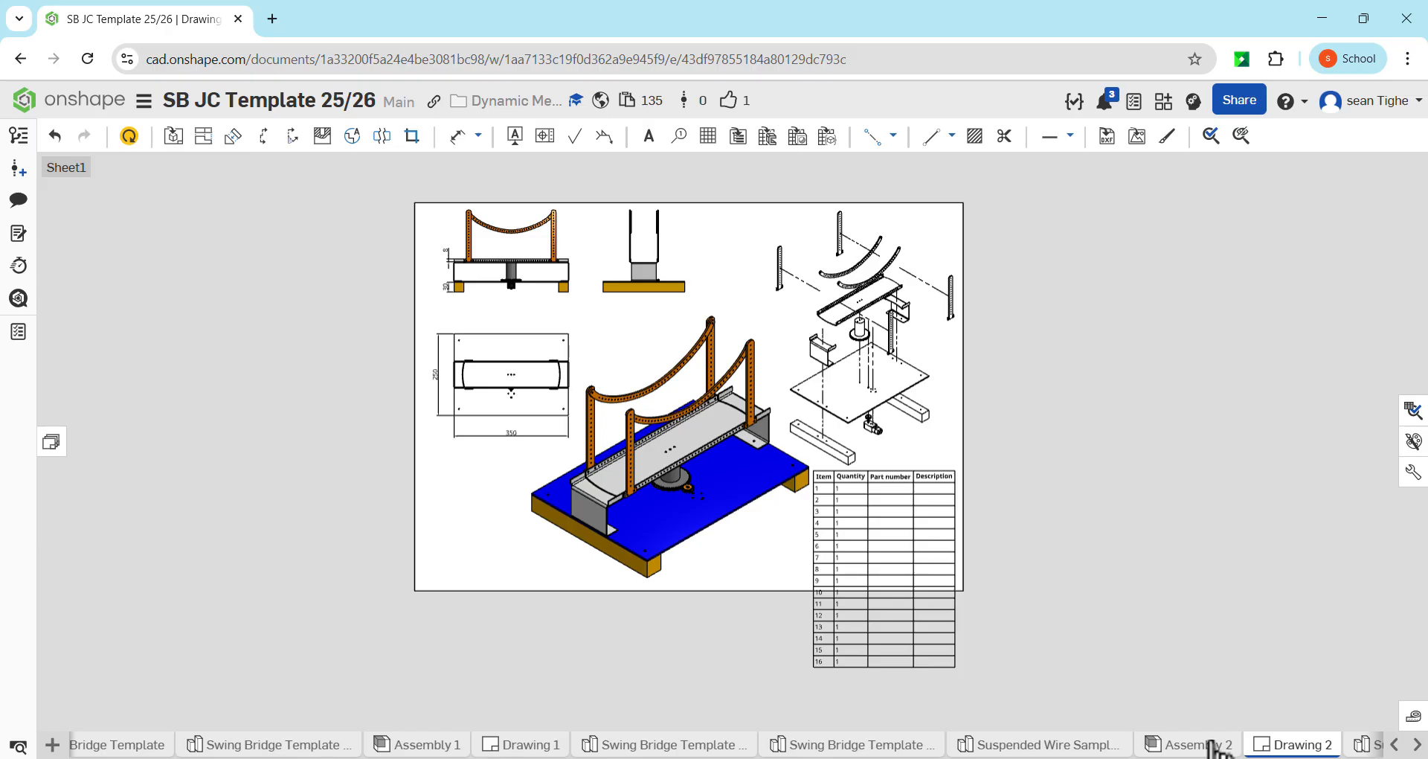
mouse_move(1212, 744)
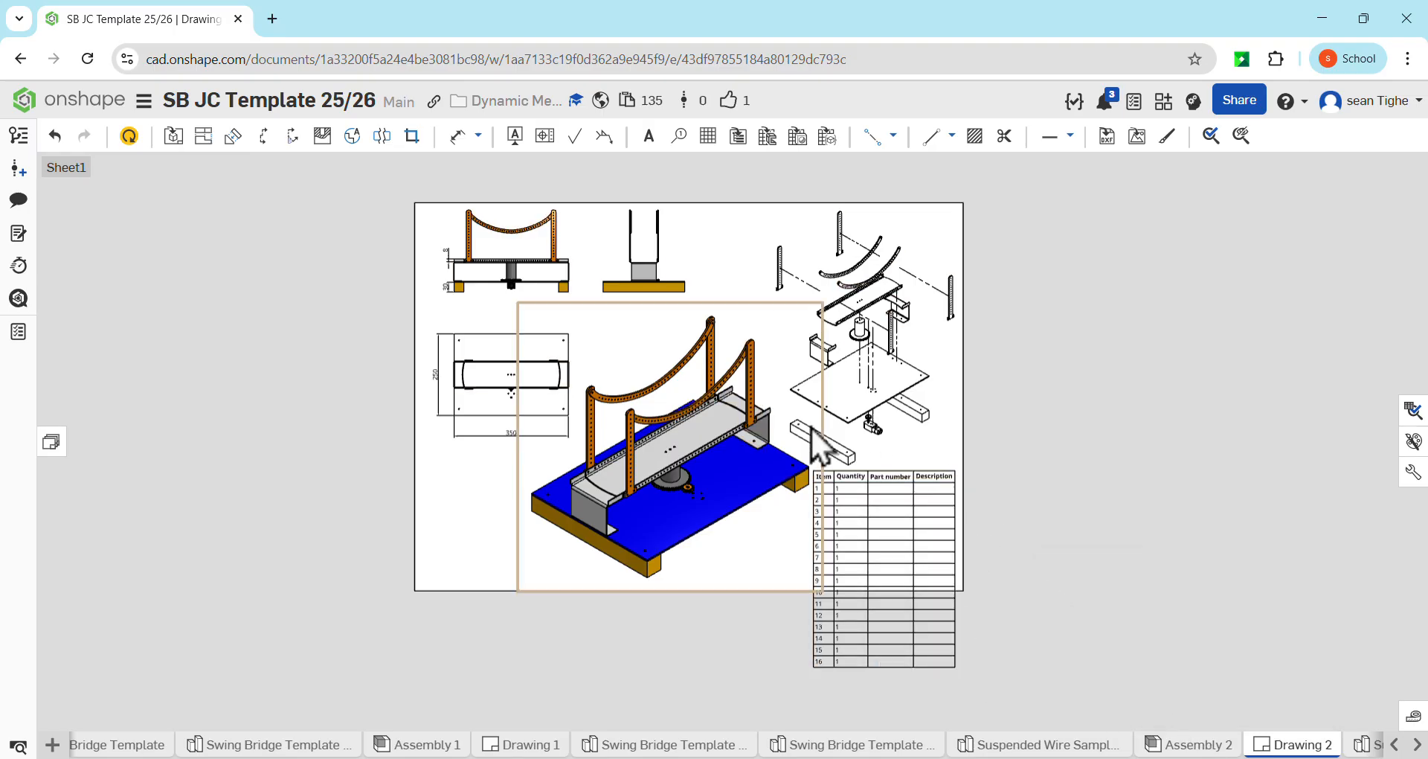
left_click(129, 136)
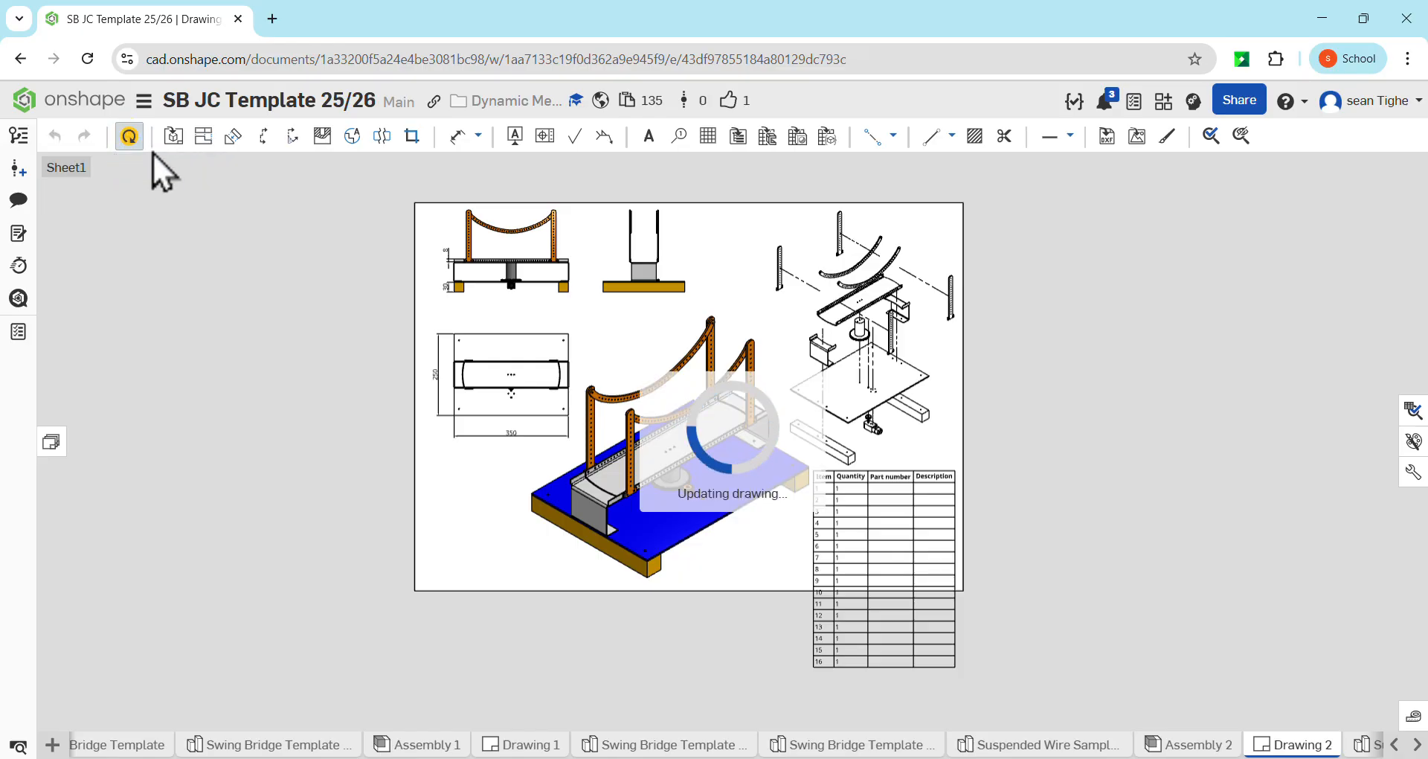
left_click(129, 140)
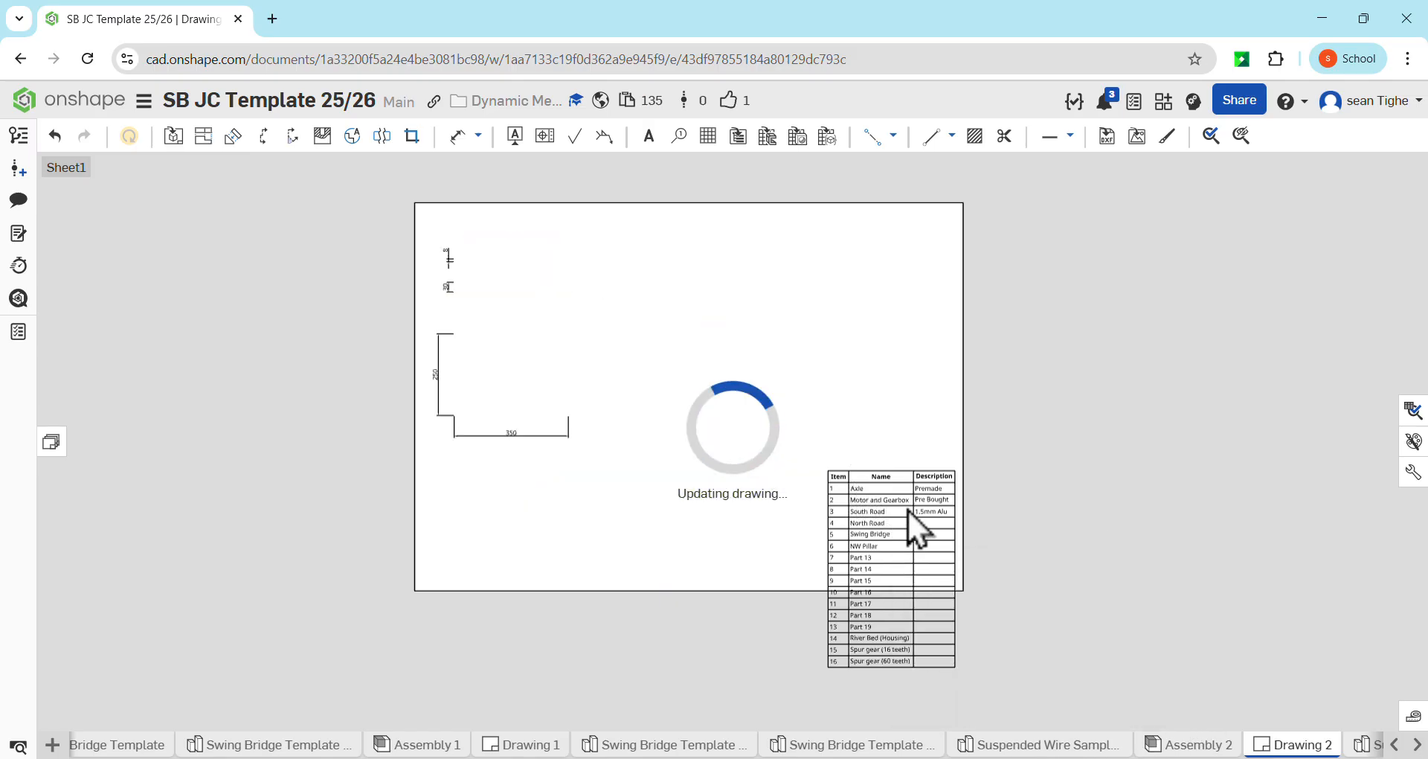
Reduce the height of the bill of materials table by moving its lower edge up towards the sheet
scroll(940, 509, "up", 5)
scroll(938, 509, "up", 4)
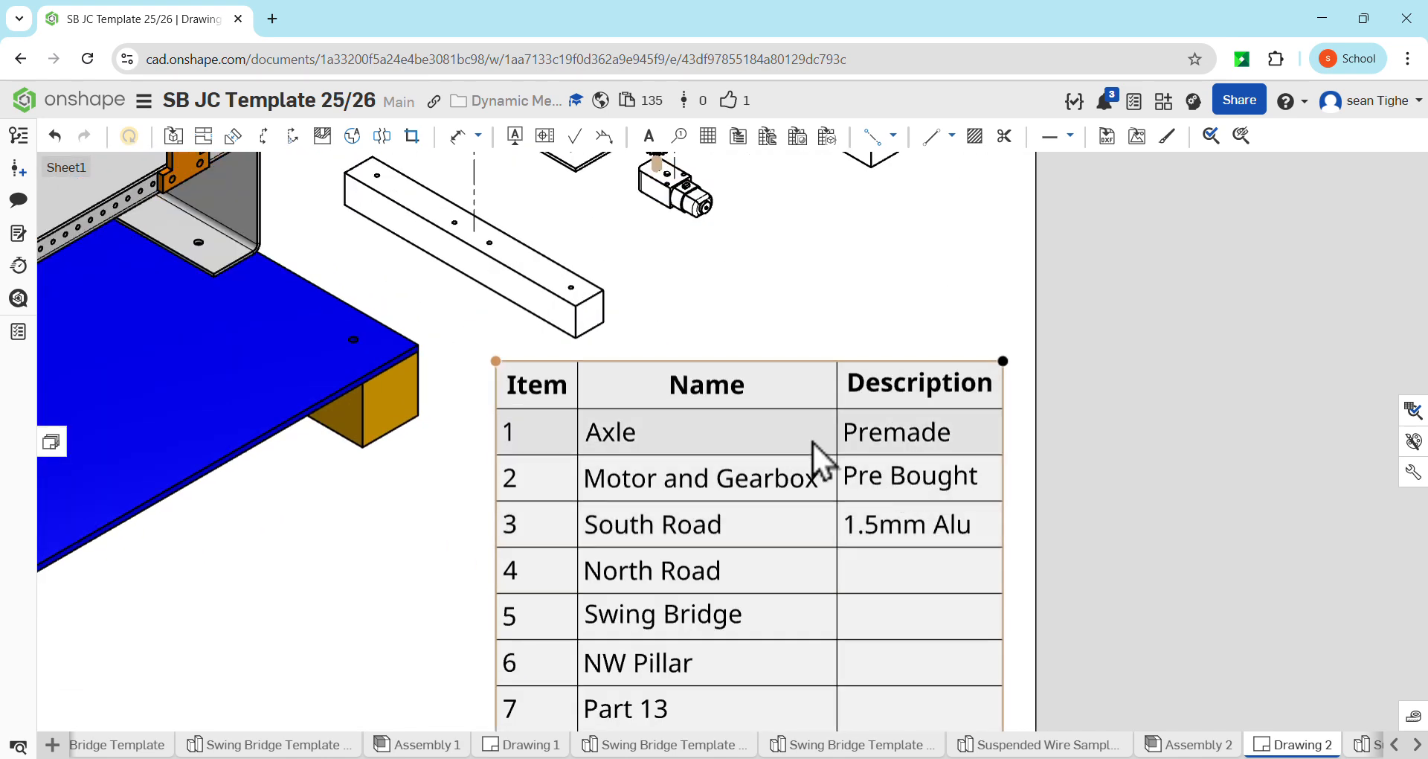
scroll(812, 441, "down", 7)
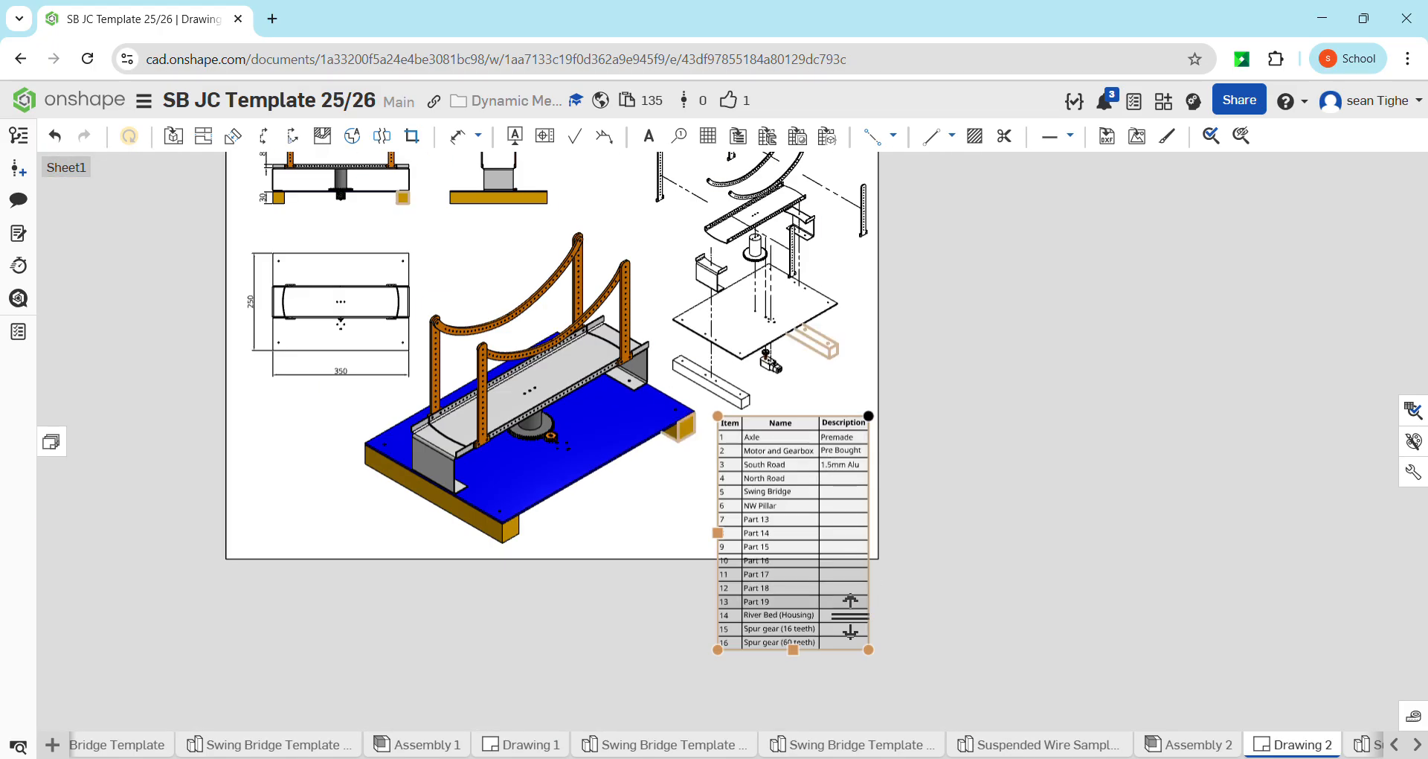
left_click_drag(793, 650, 788, 526)
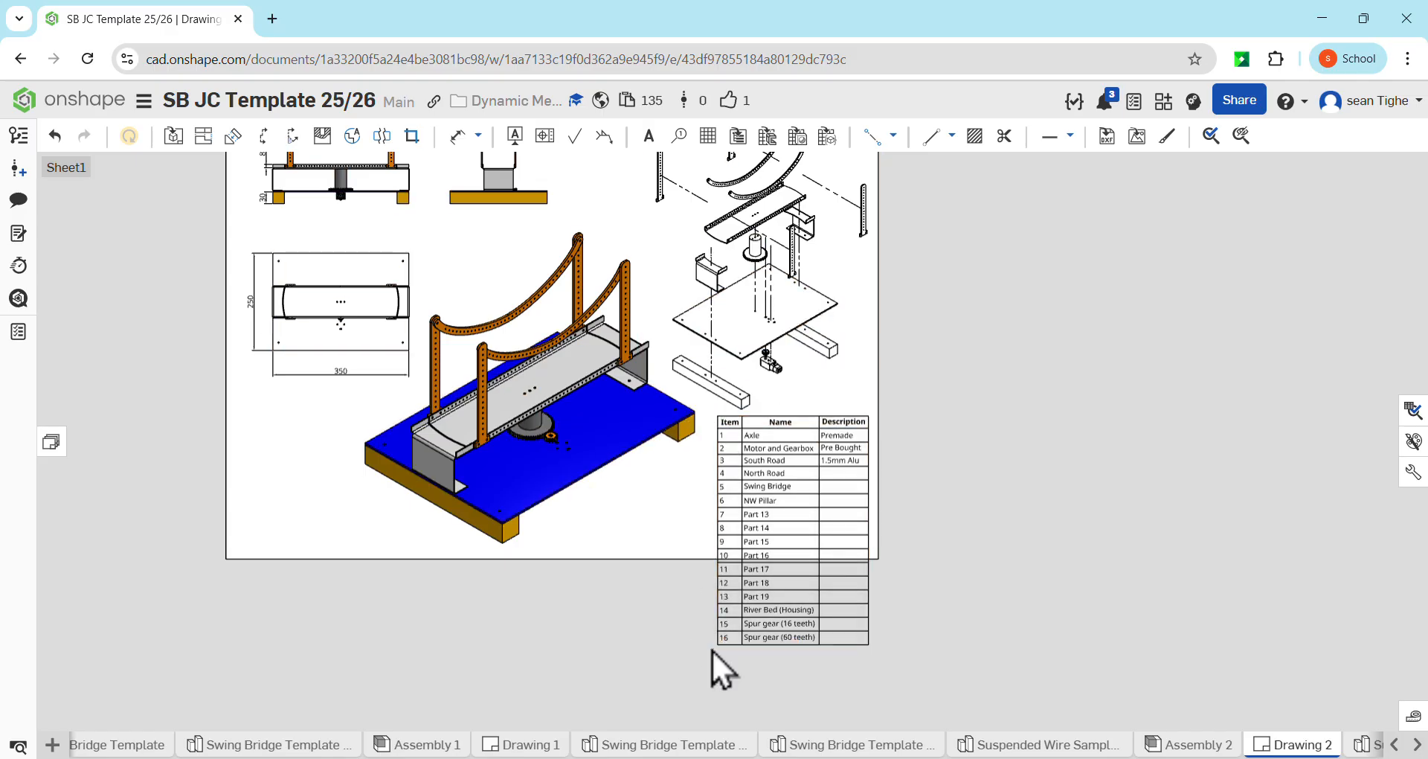
Create circular detail view A at 1:1 around the meshing gears in the shaded isometric view, placing it in the sheet's lower-left area
scroll(819, 472, "down", 3)
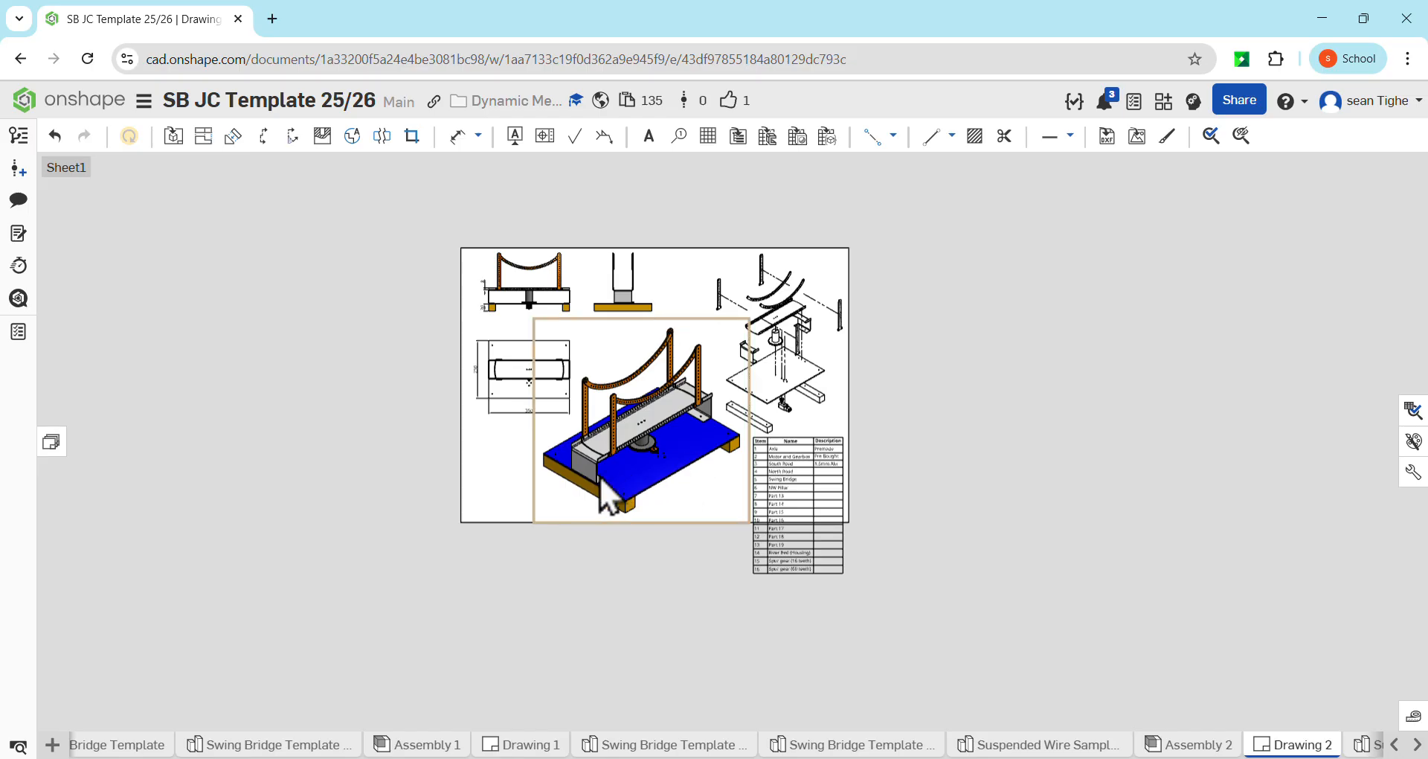
scroll(815, 347, "up", 5)
scroll(756, 457, "up", 1)
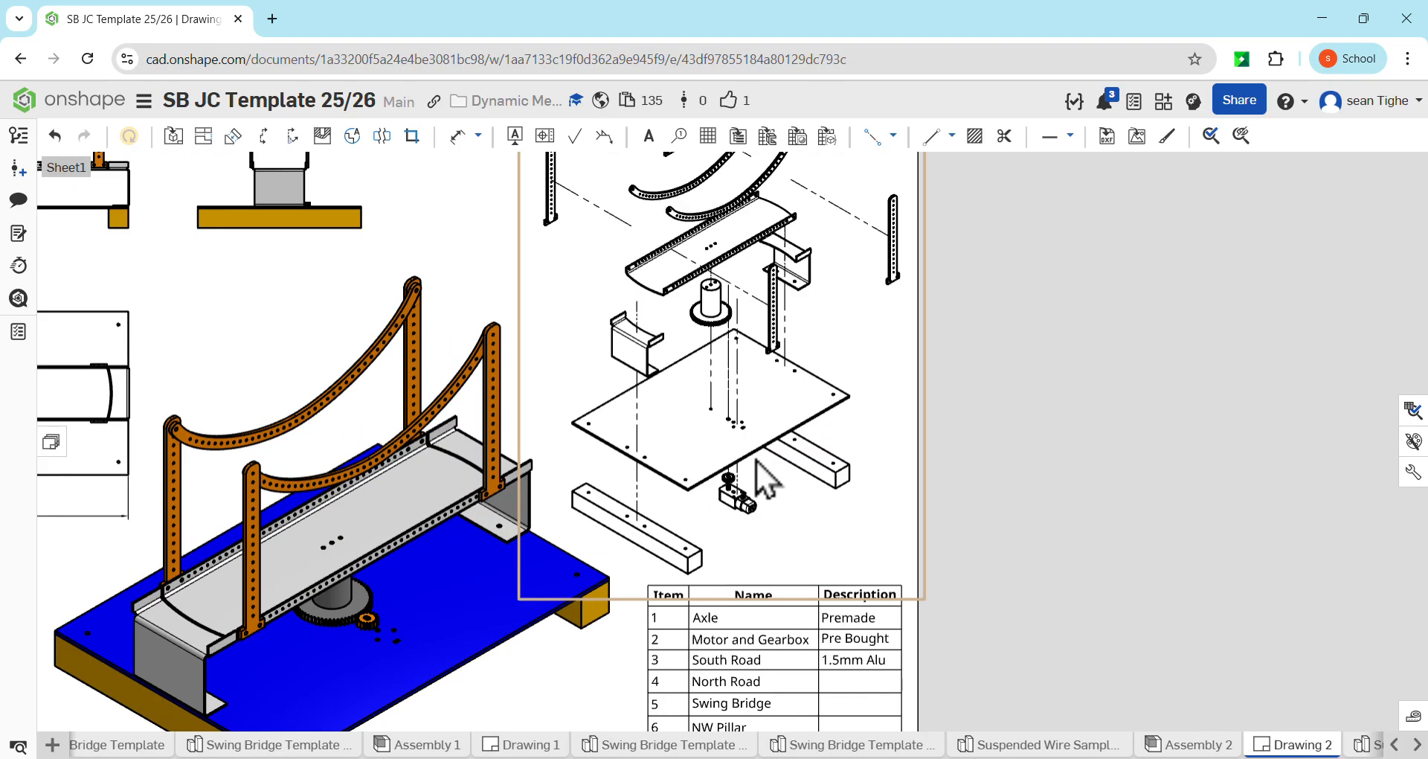
scroll(755, 459, "down", 4)
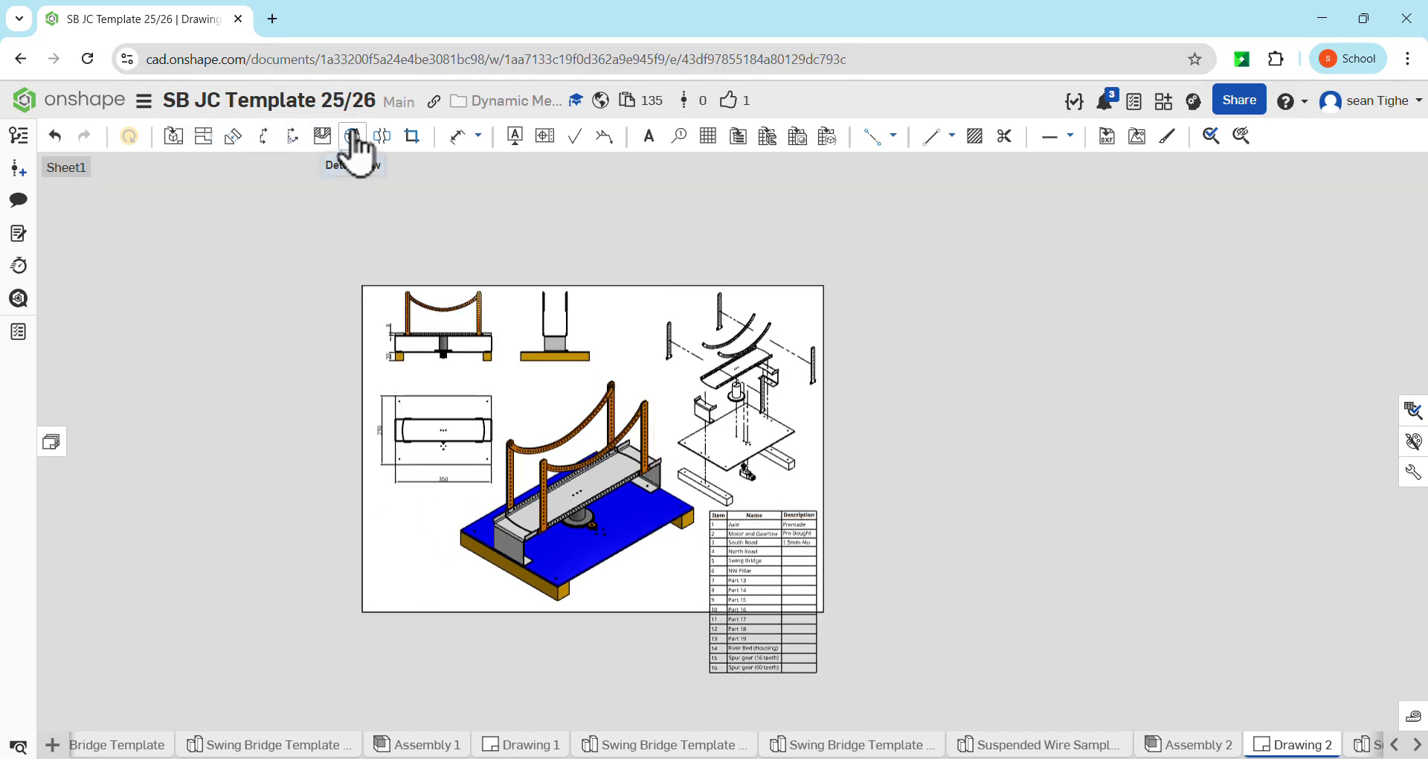
left_click(353, 136)
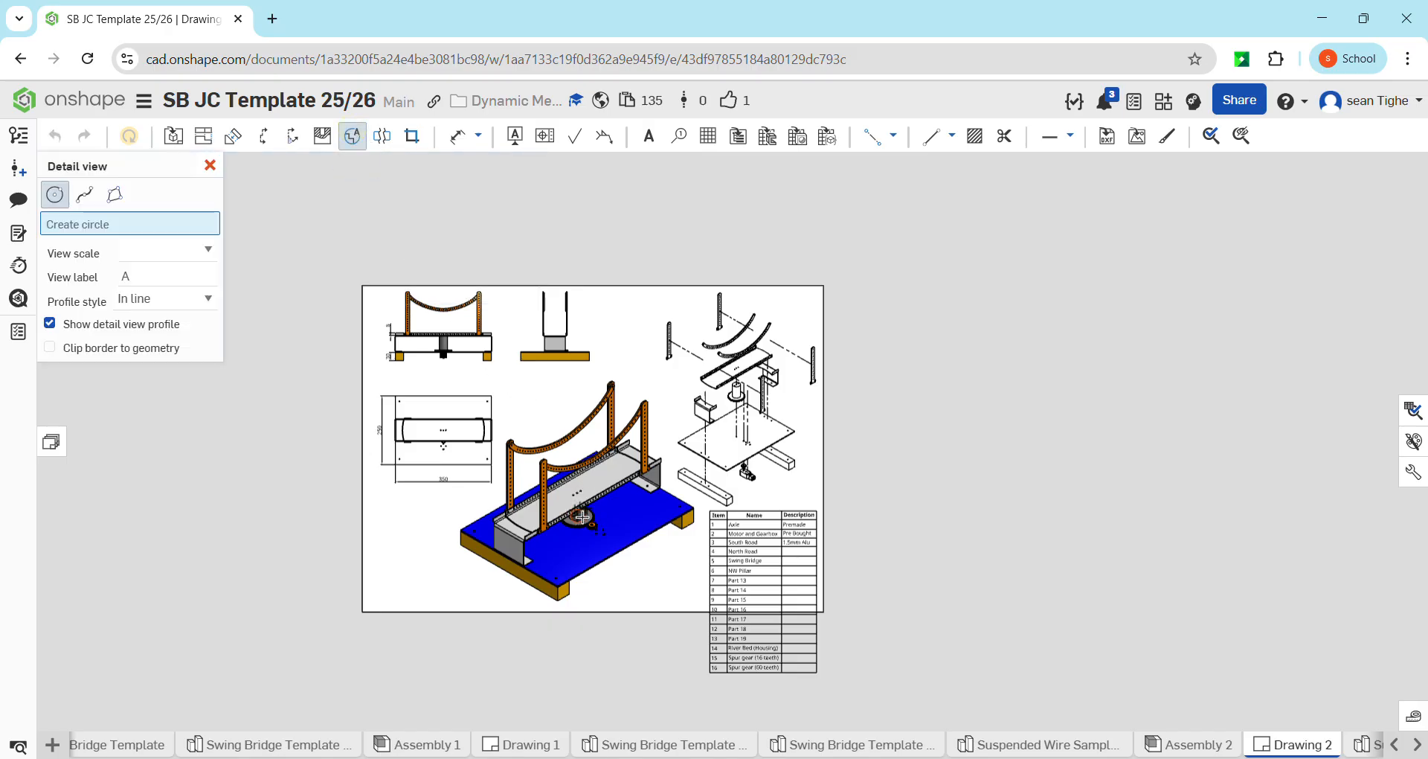
scroll(588, 525, "up", 5)
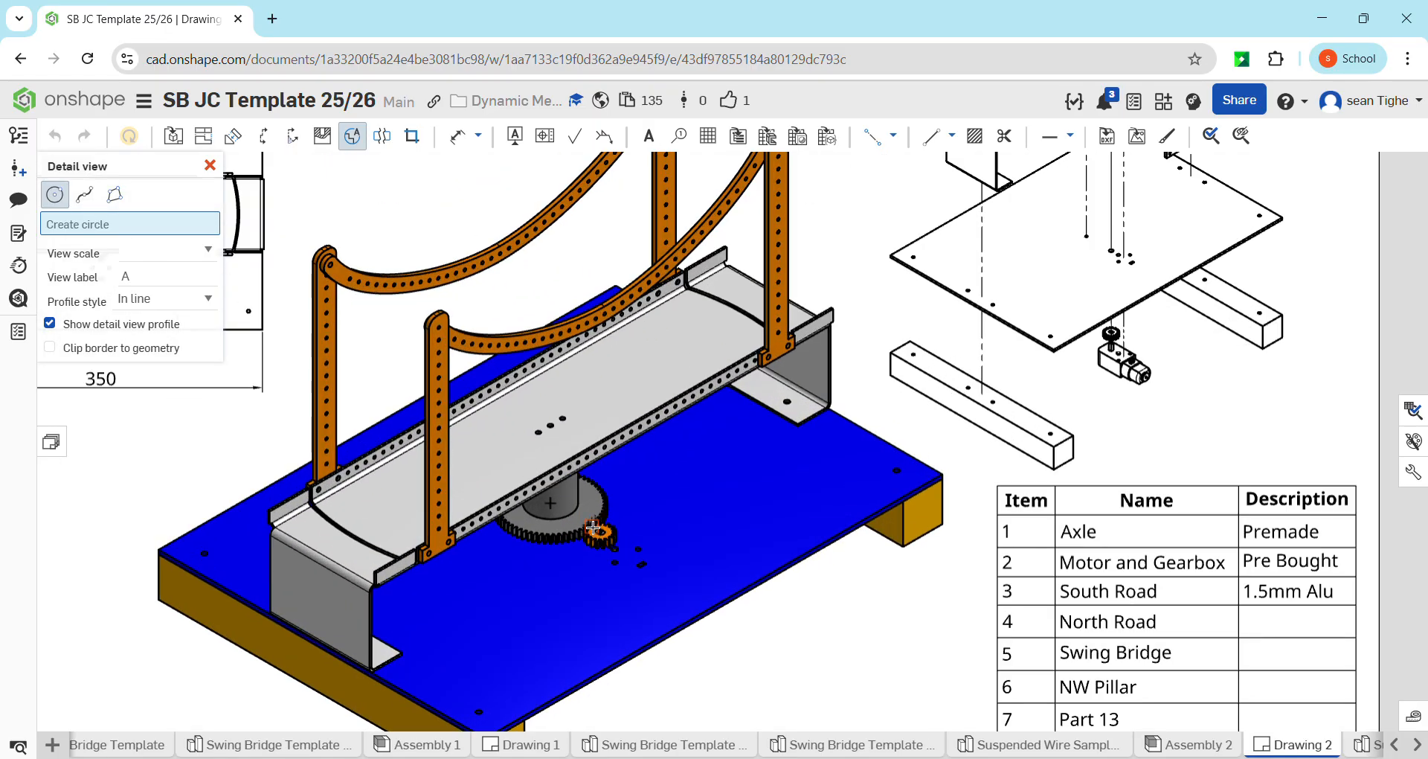
scroll(594, 526, "up", 3)
scroll(591, 525, "up", 2)
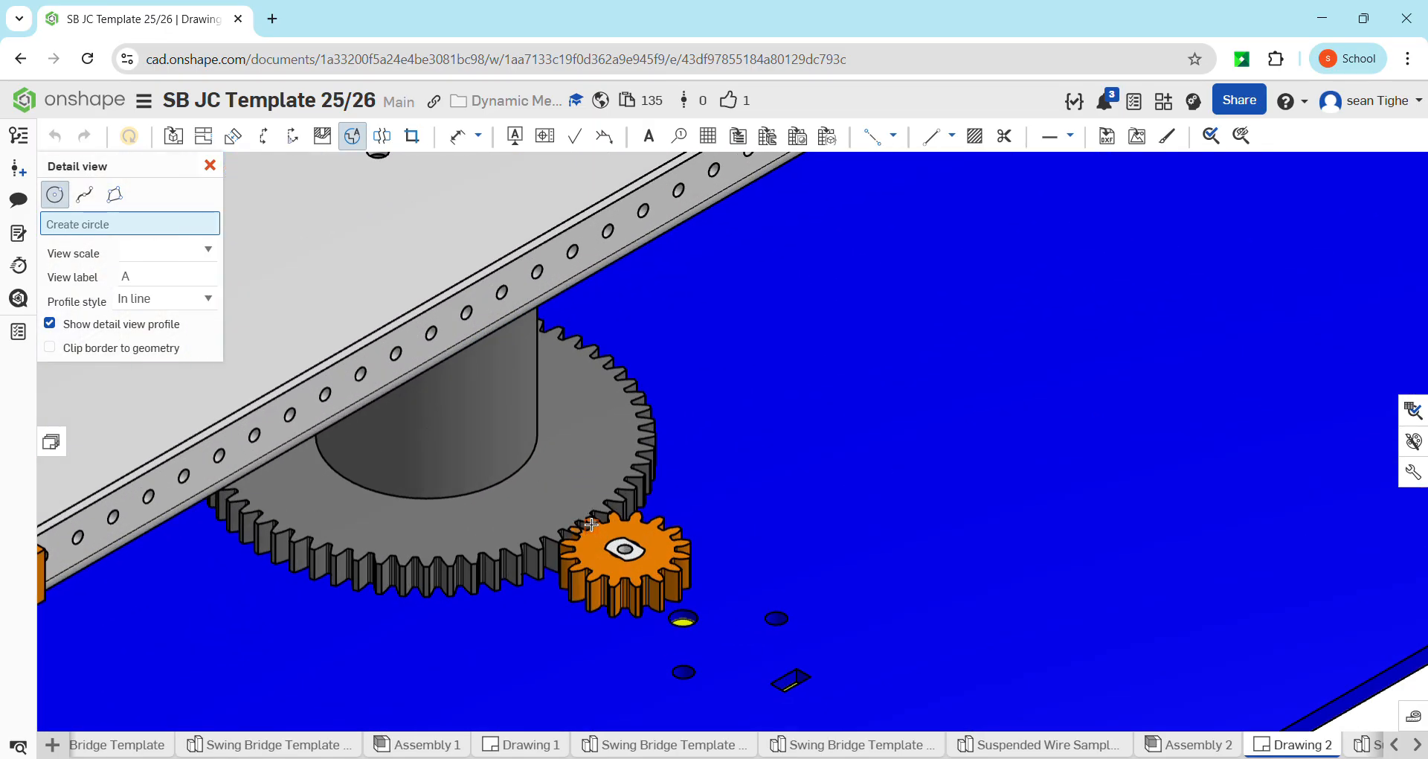
left_click(591, 524)
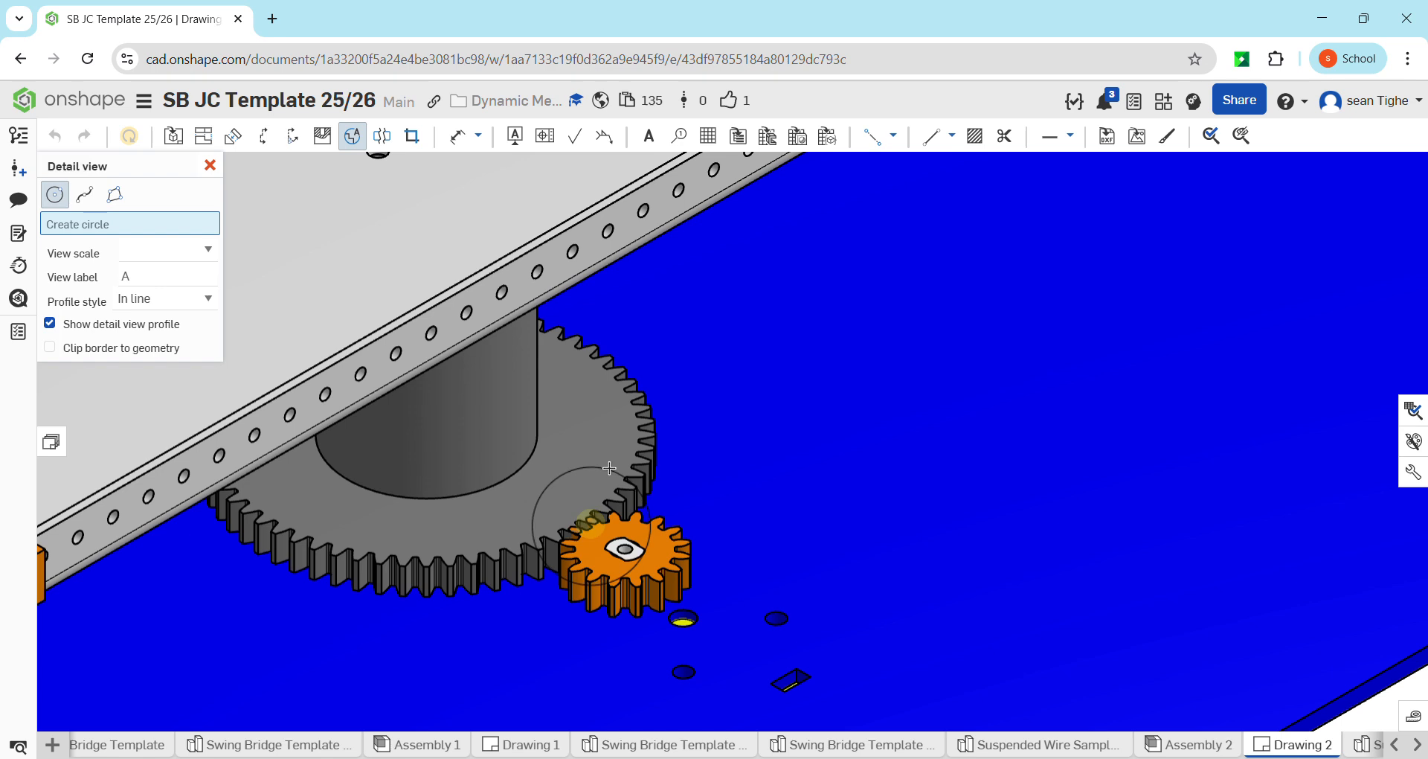
left_click(660, 392)
scroll(659, 388, "down", 5)
scroll(659, 388, "down", 5)
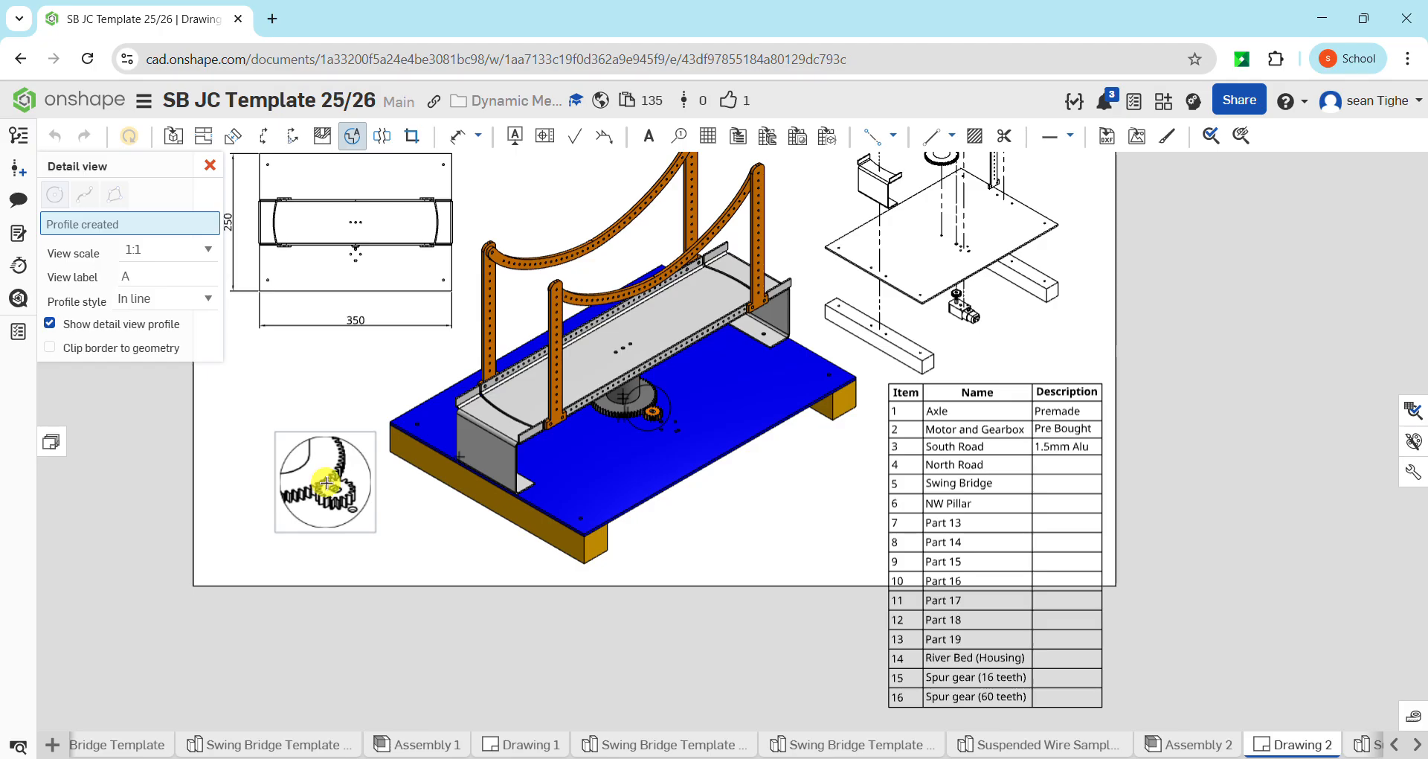
left_click(354, 512)
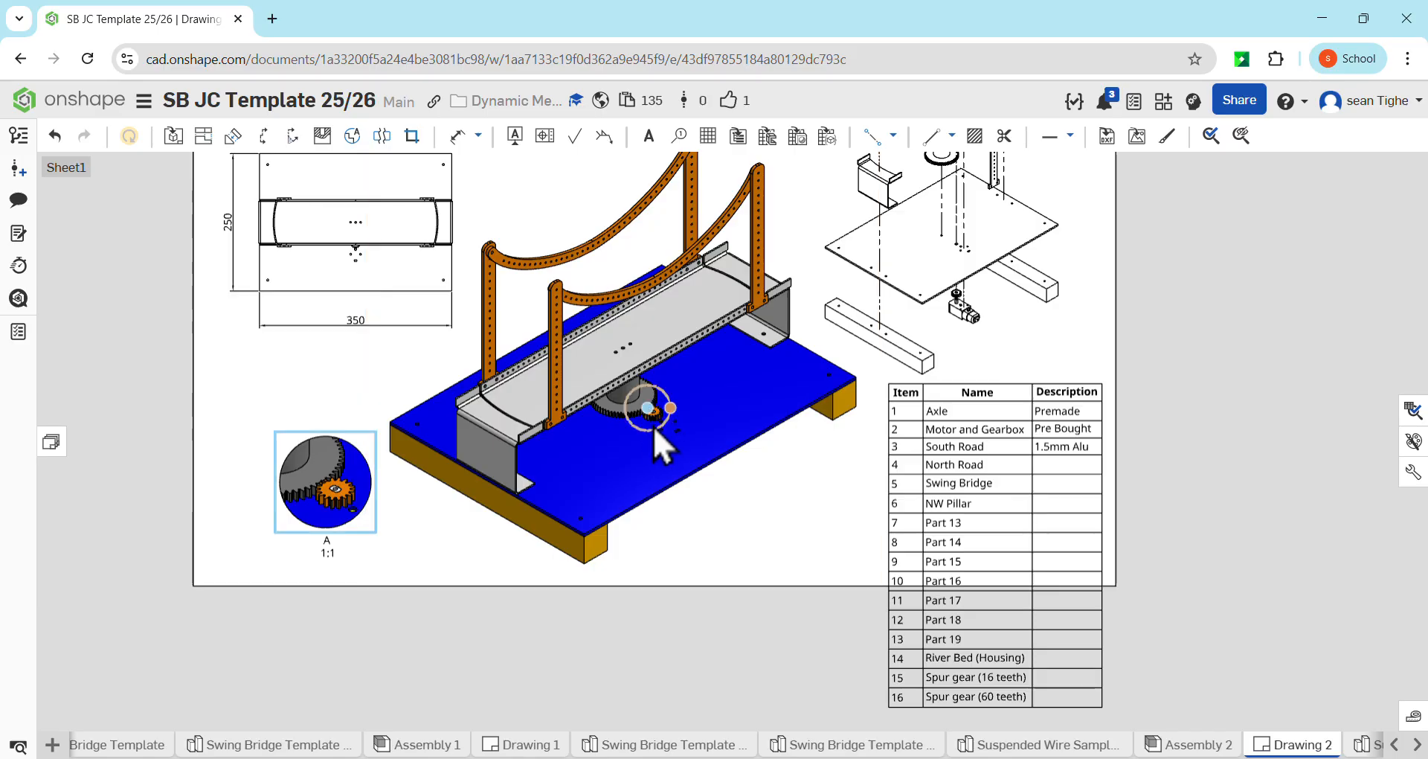
Export Drawing 2 as a downloaded PNG with overridden dimensions underlined, and open the image briefly to check it
scroll(657, 426, "up", 5)
scroll(694, 409, "down", 4)
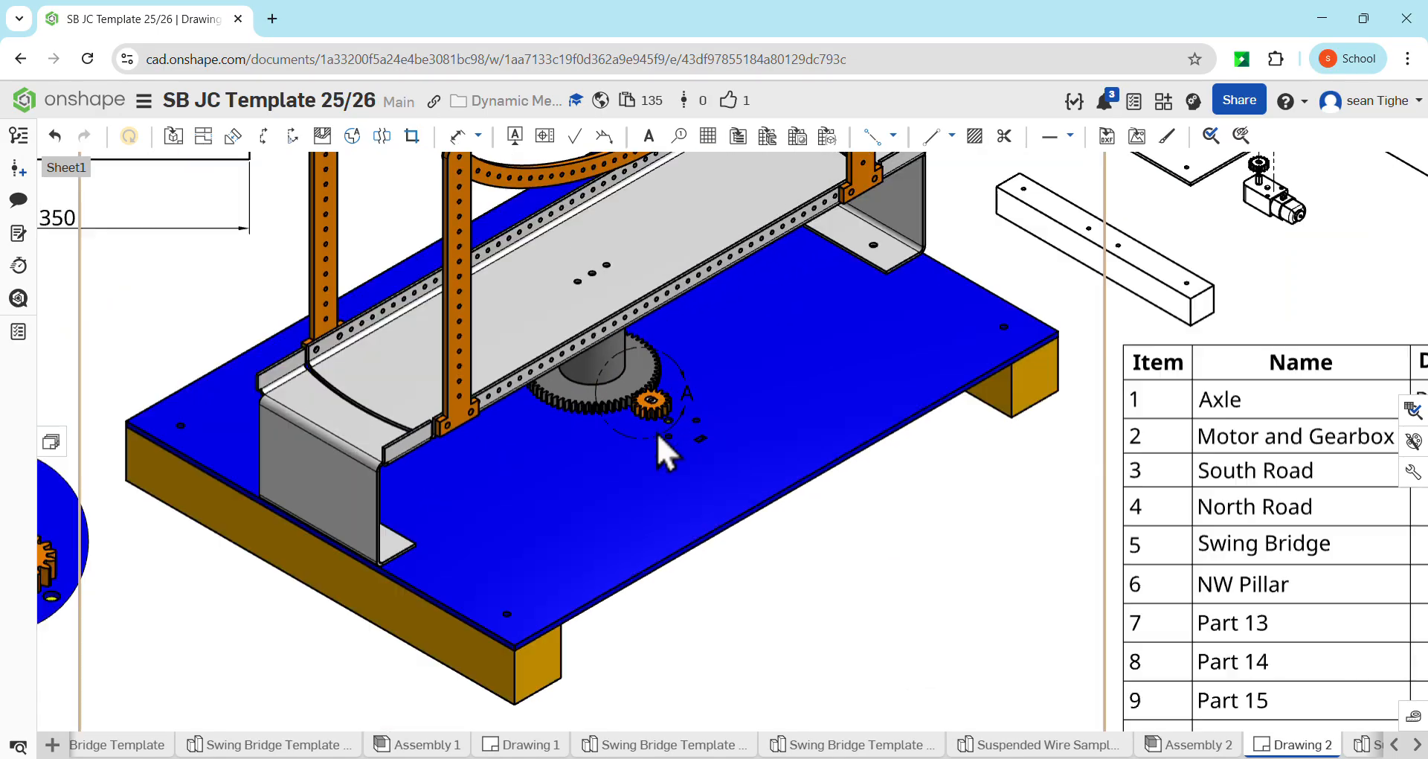
scroll(257, 547, "up", 4)
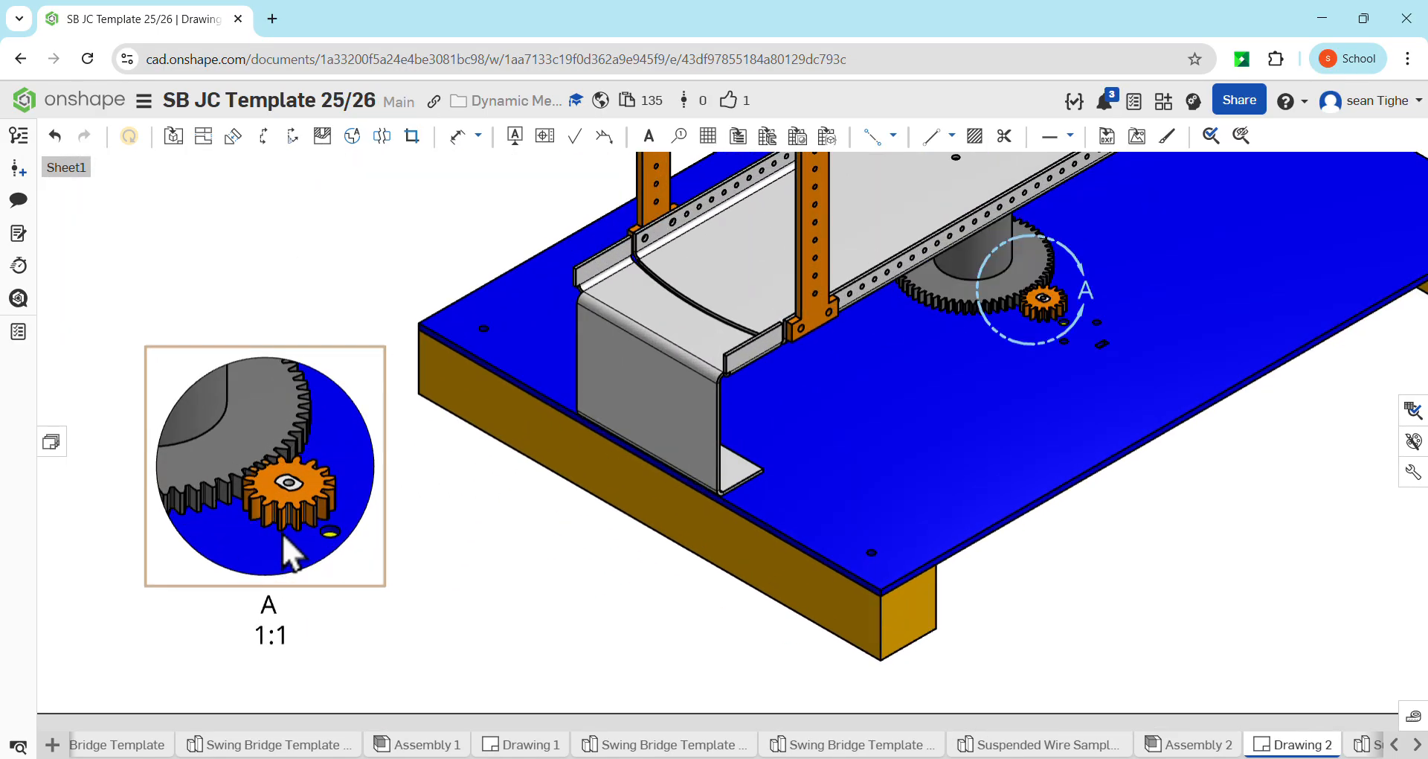
scroll(321, 507, "down", 5)
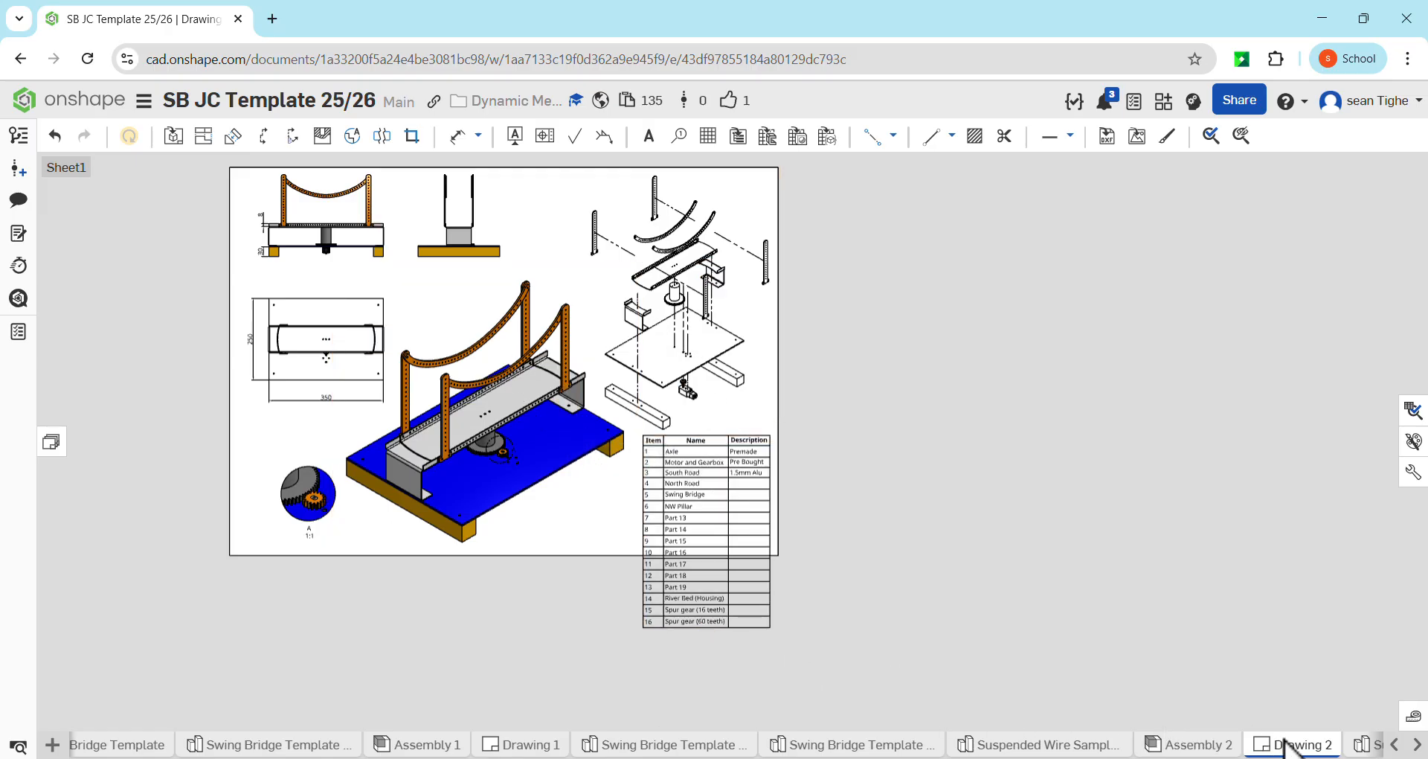
right_click(1281, 749)
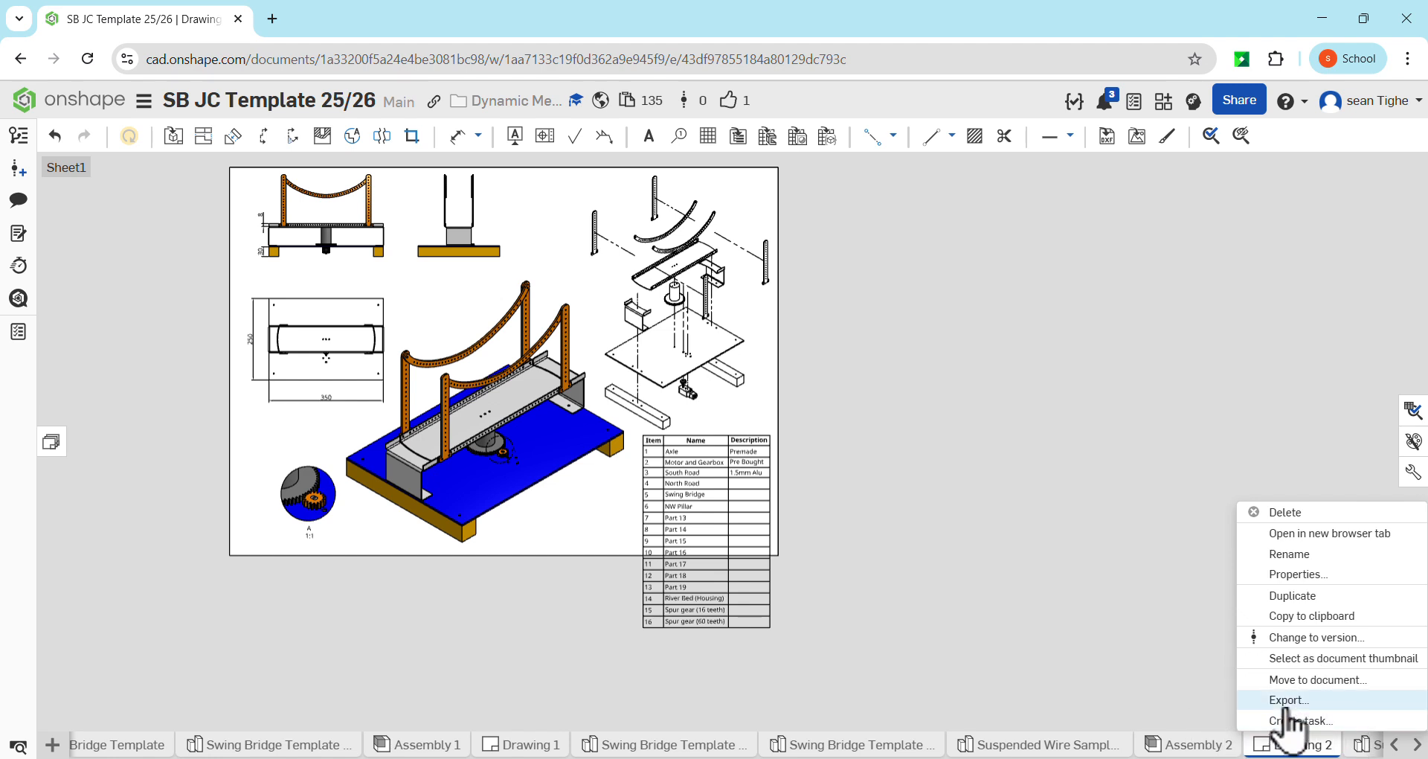
left_click(1285, 701)
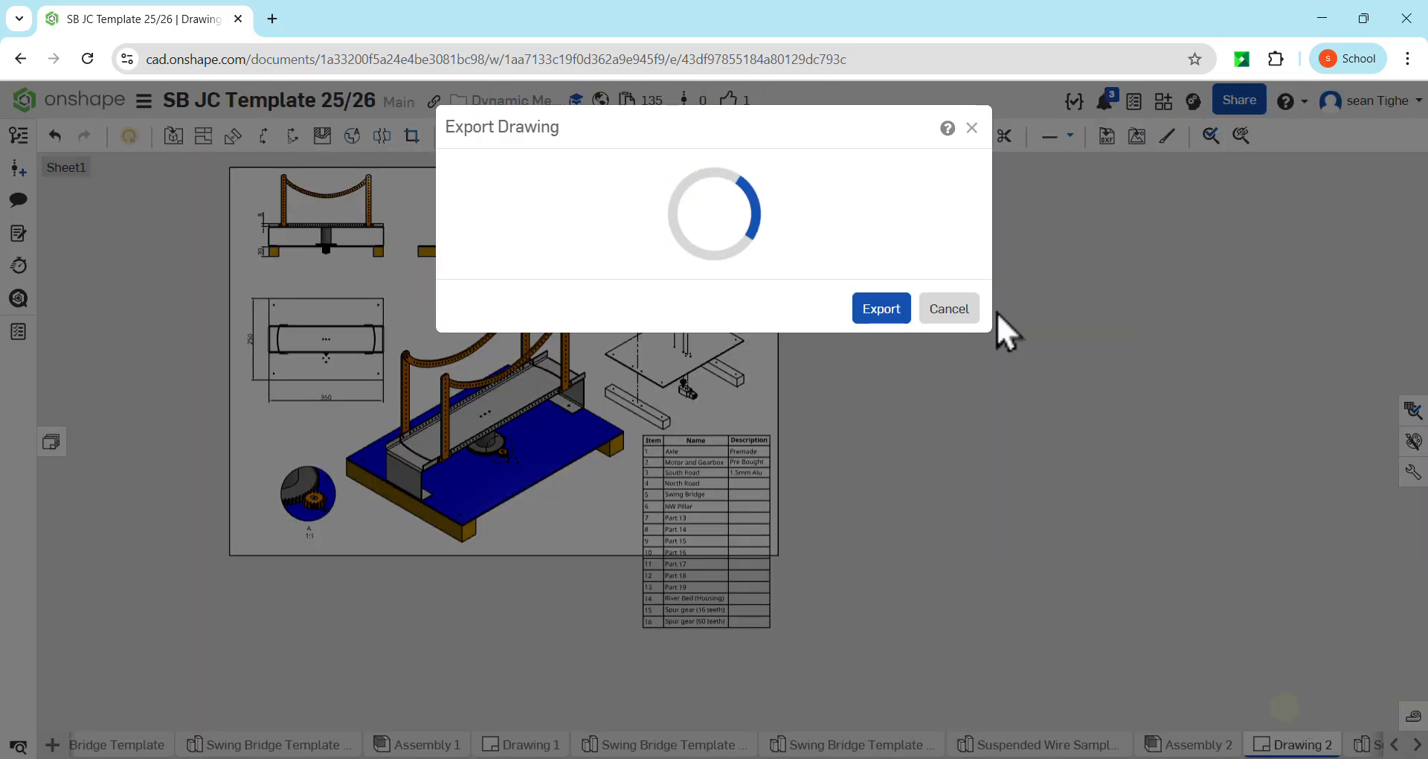
left_click(587, 269)
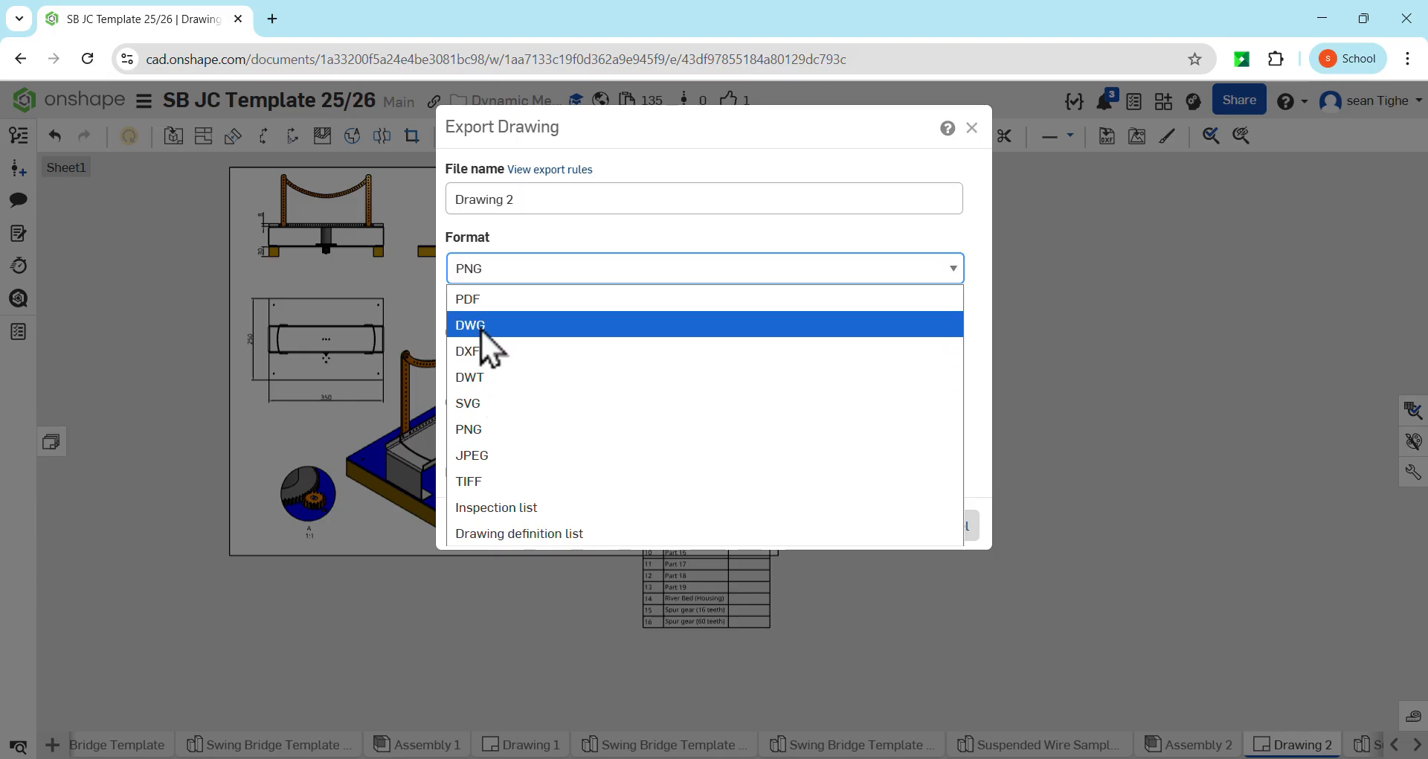
left_click(476, 431)
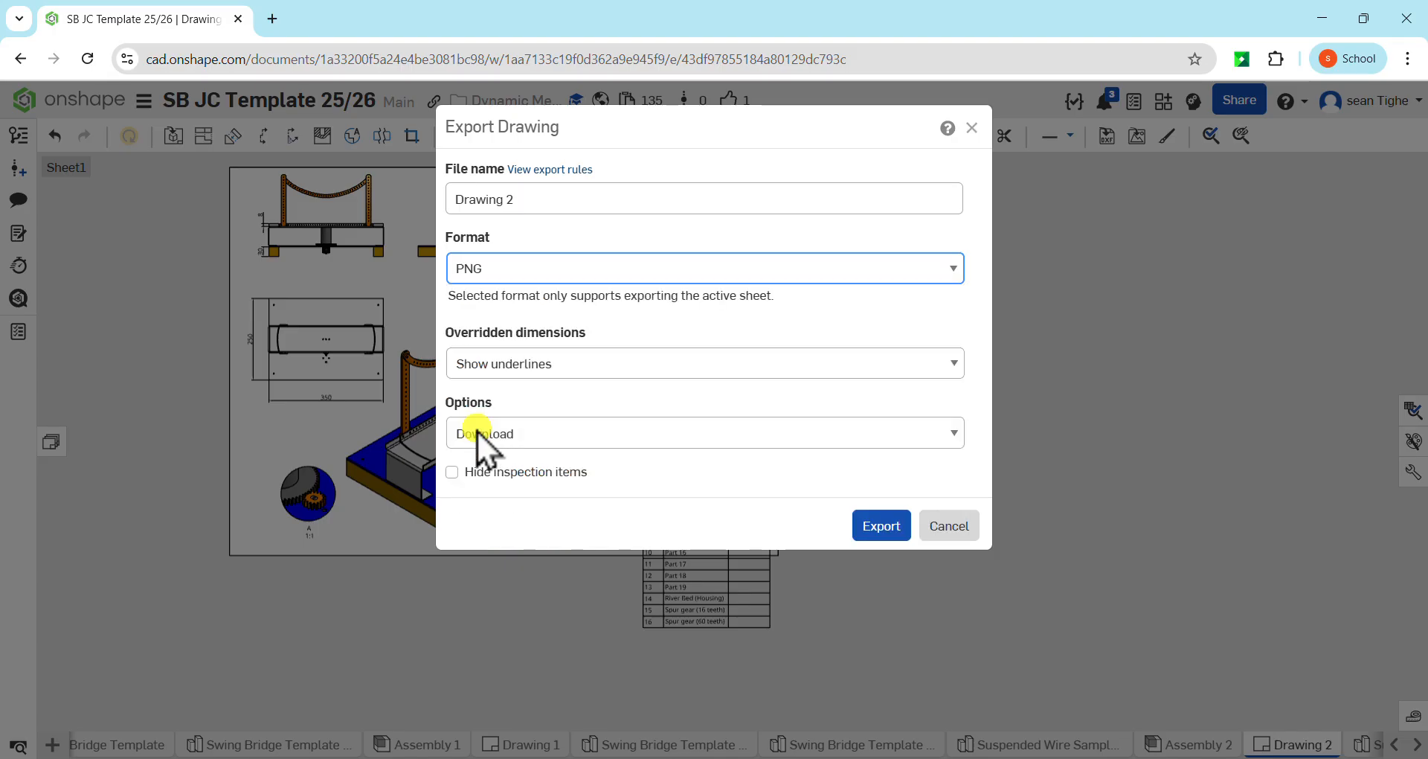
left_click(880, 527)
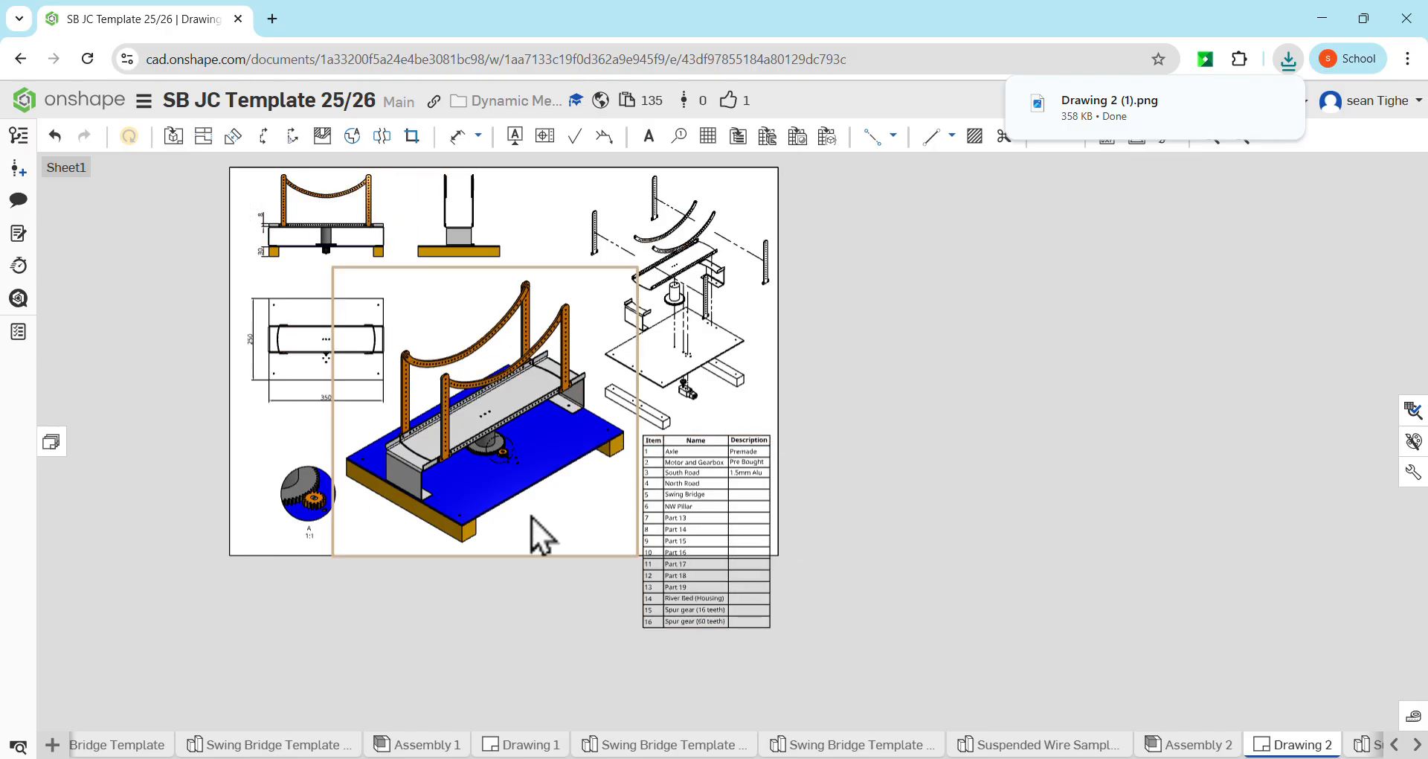
left_click(1119, 110)
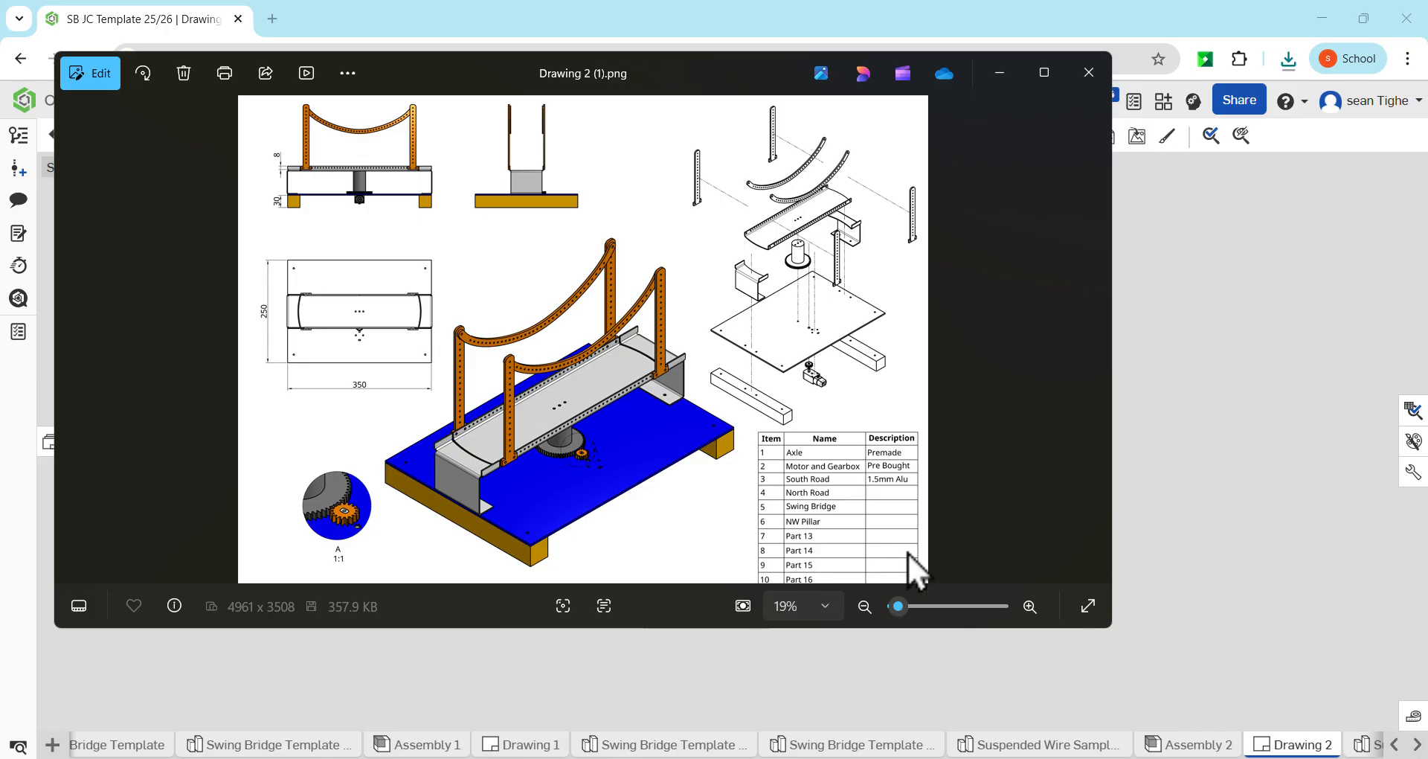
left_click(1089, 72)
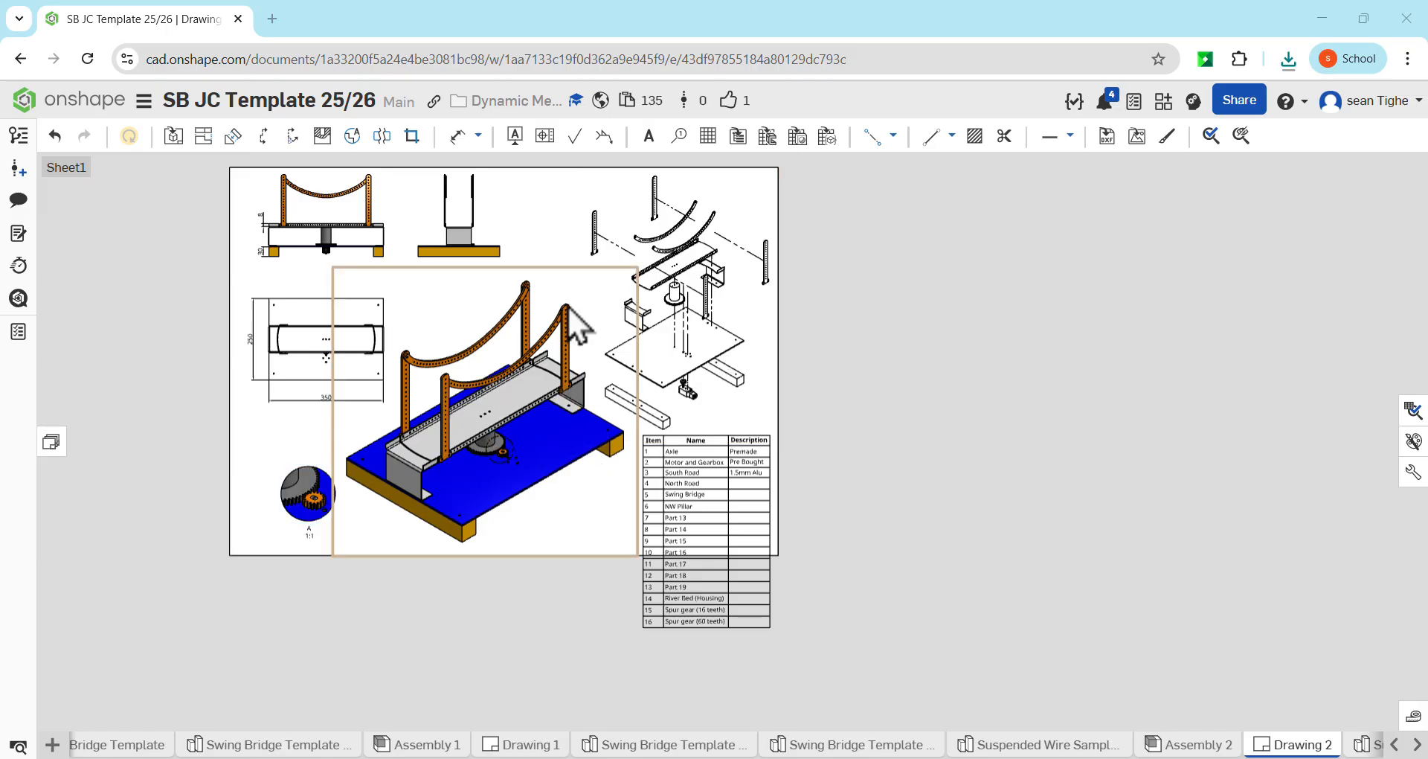
Rearrange the views: raise the plan view, shift the shaded isometric left, and place detail A just below the plan view
left_click_drag(307, 364, 304, 333)
left_click_drag(449, 443, 405, 453)
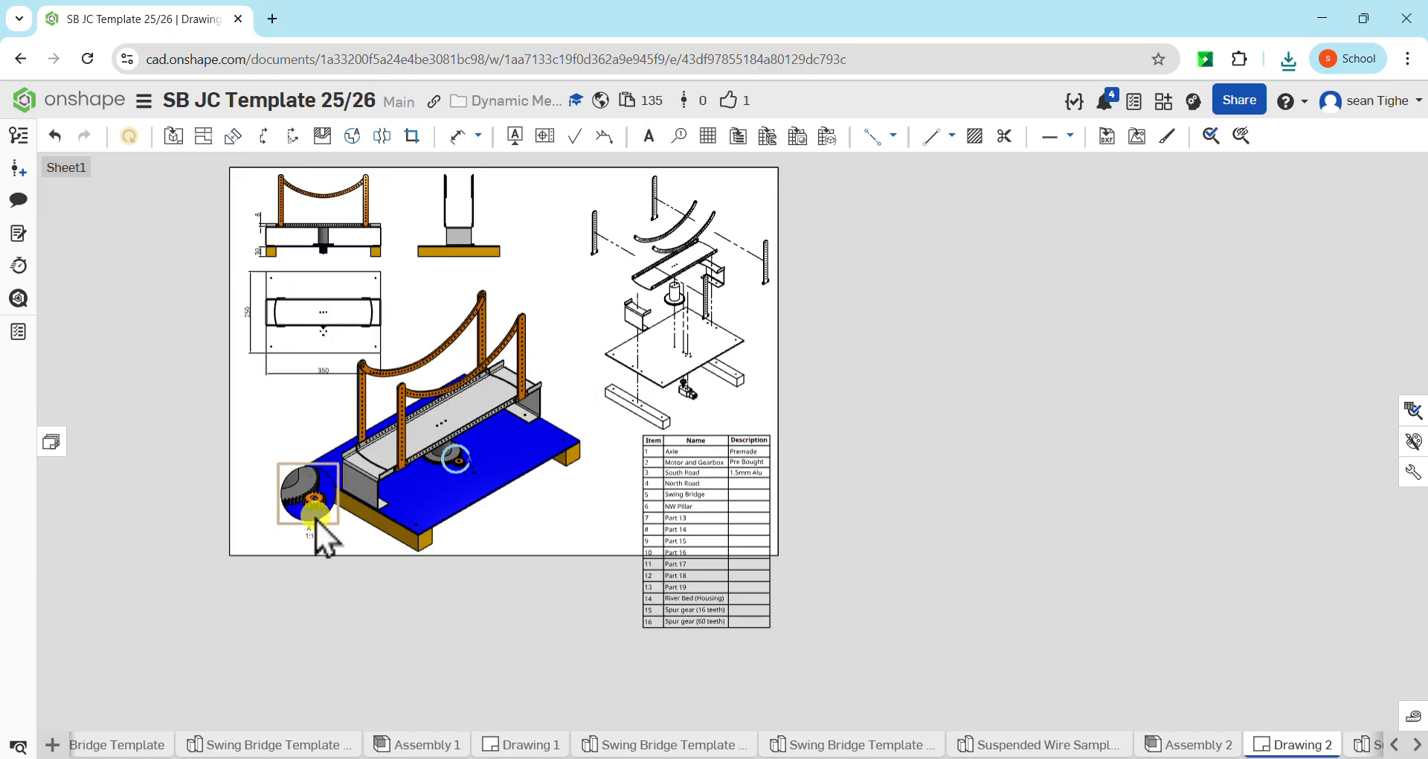
left_click_drag(318, 525, 281, 448)
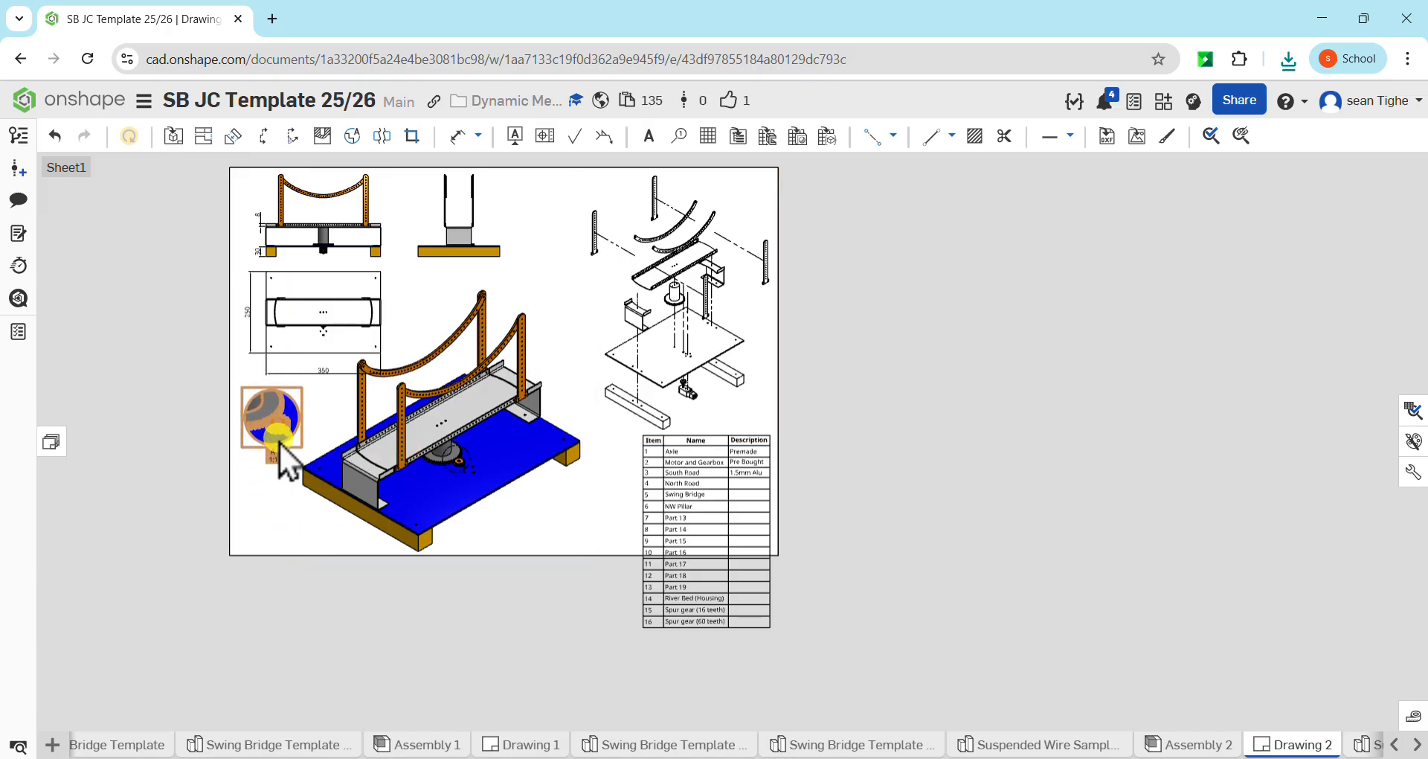
Set the exploded view's scale to 1:5 and move it left towards the middle of the sheet
double_click(697, 340)
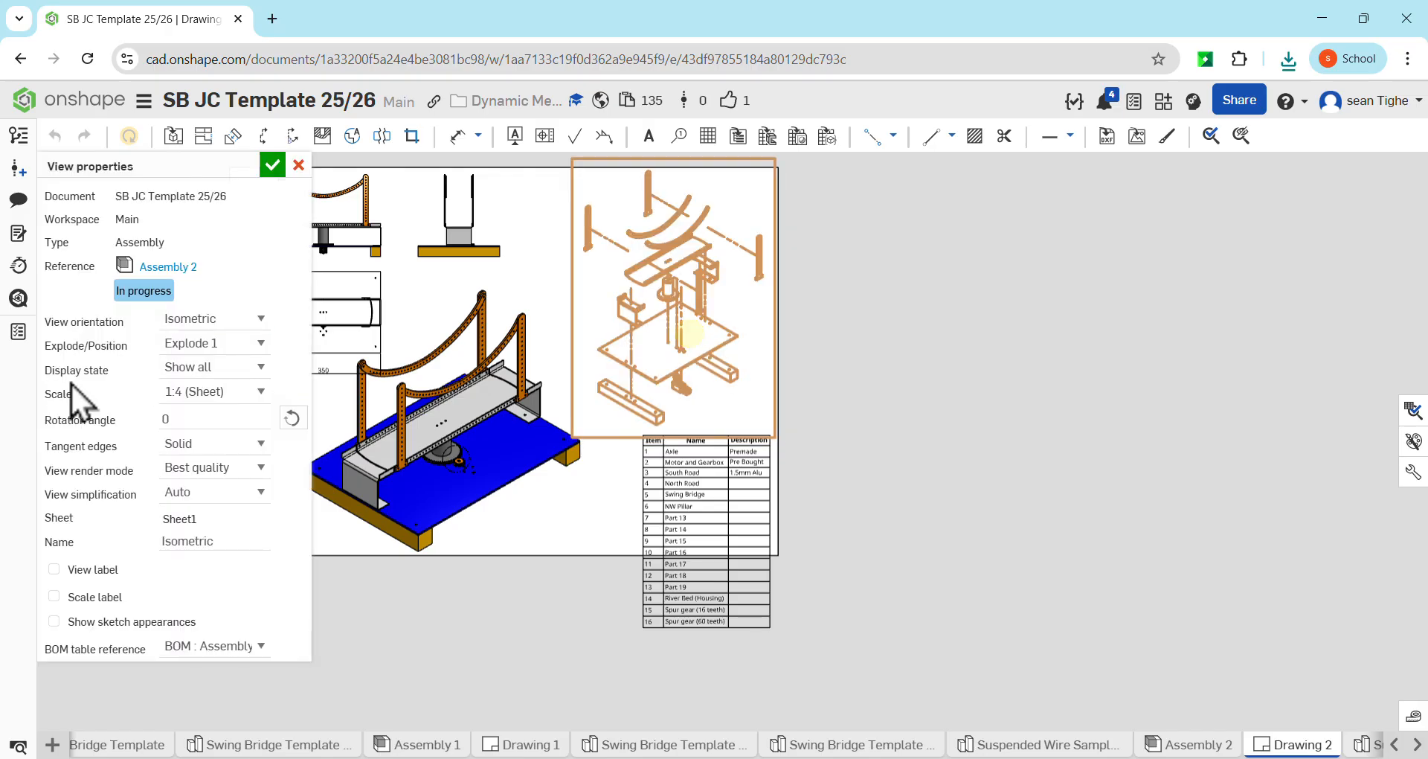
left_click(221, 388)
left_click(262, 391)
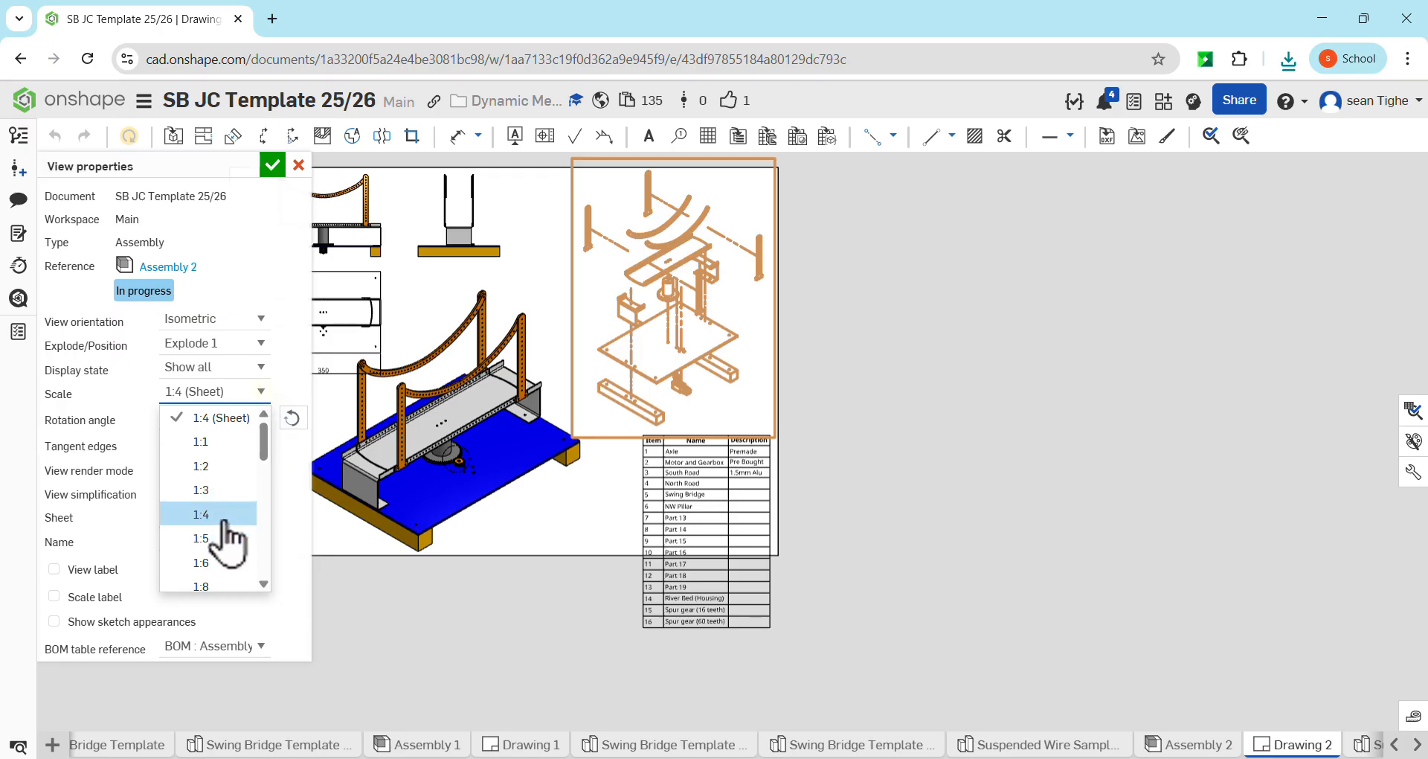
left_click(218, 539)
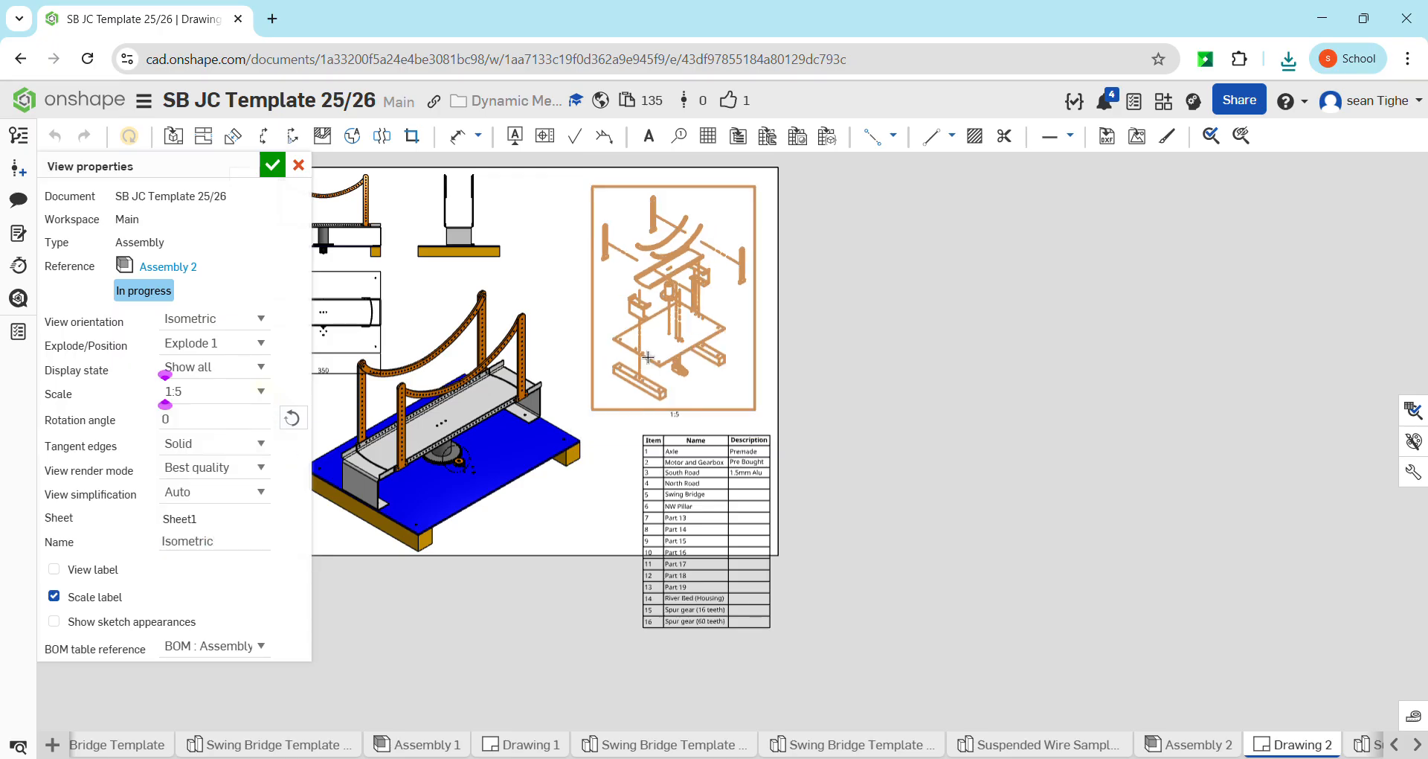
left_click(272, 165)
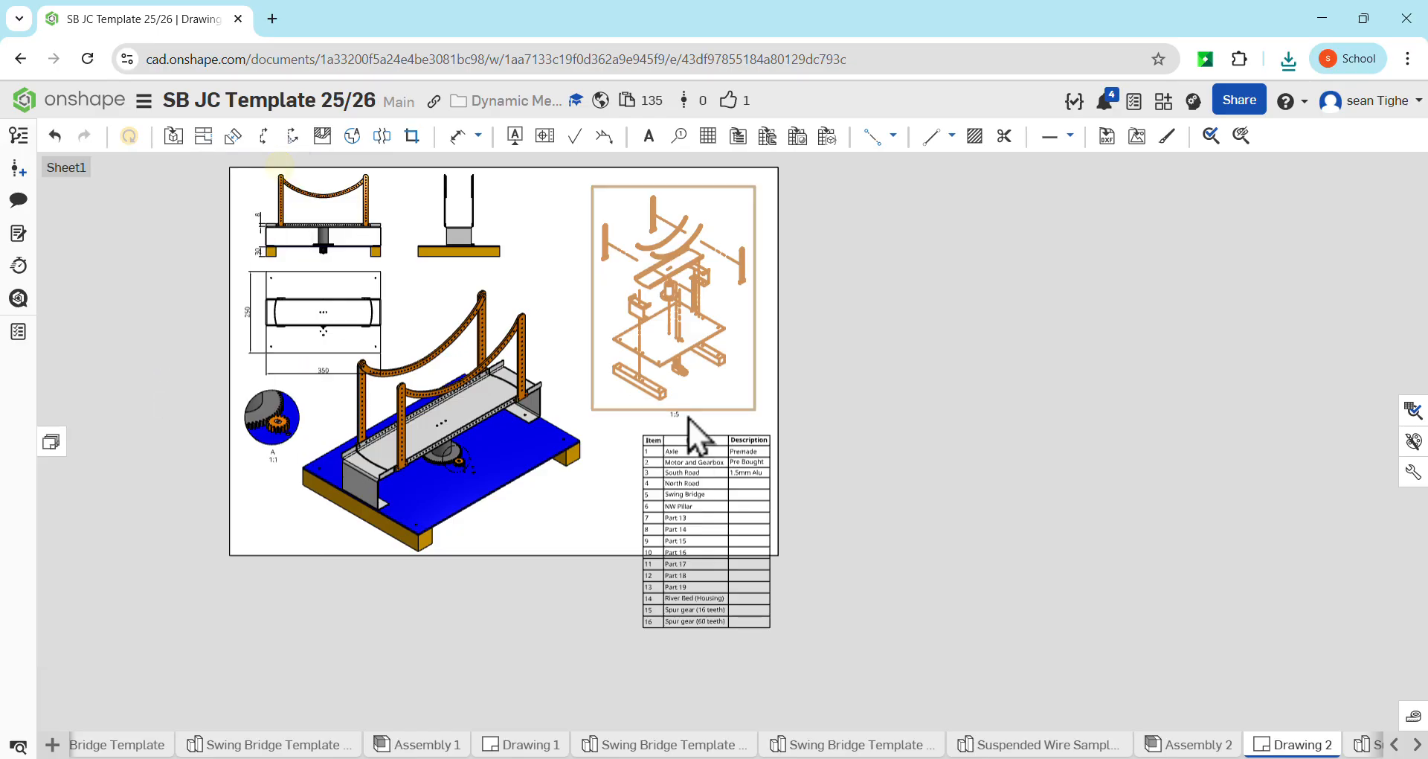
left_click(910, 387)
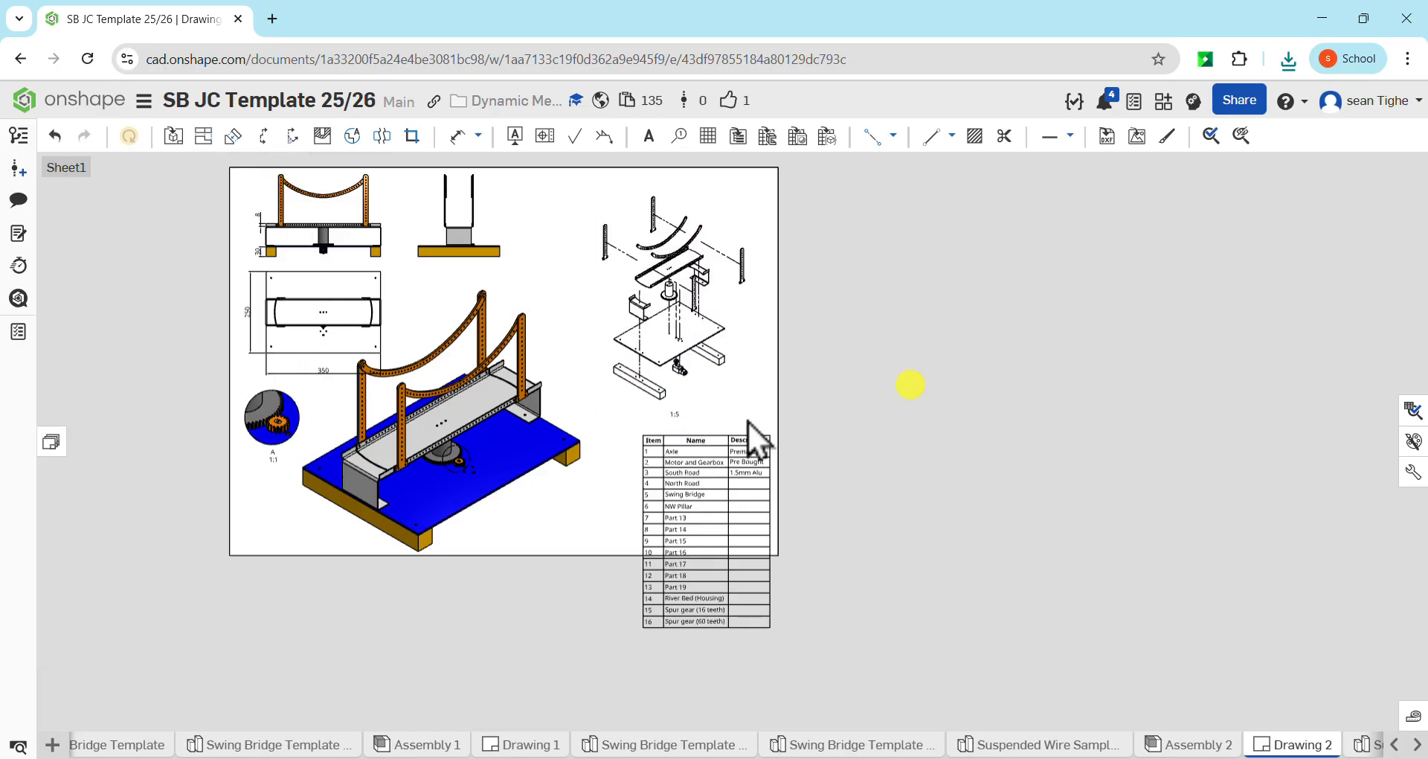
left_click(679, 345)
left_click_drag(679, 346, 601, 328)
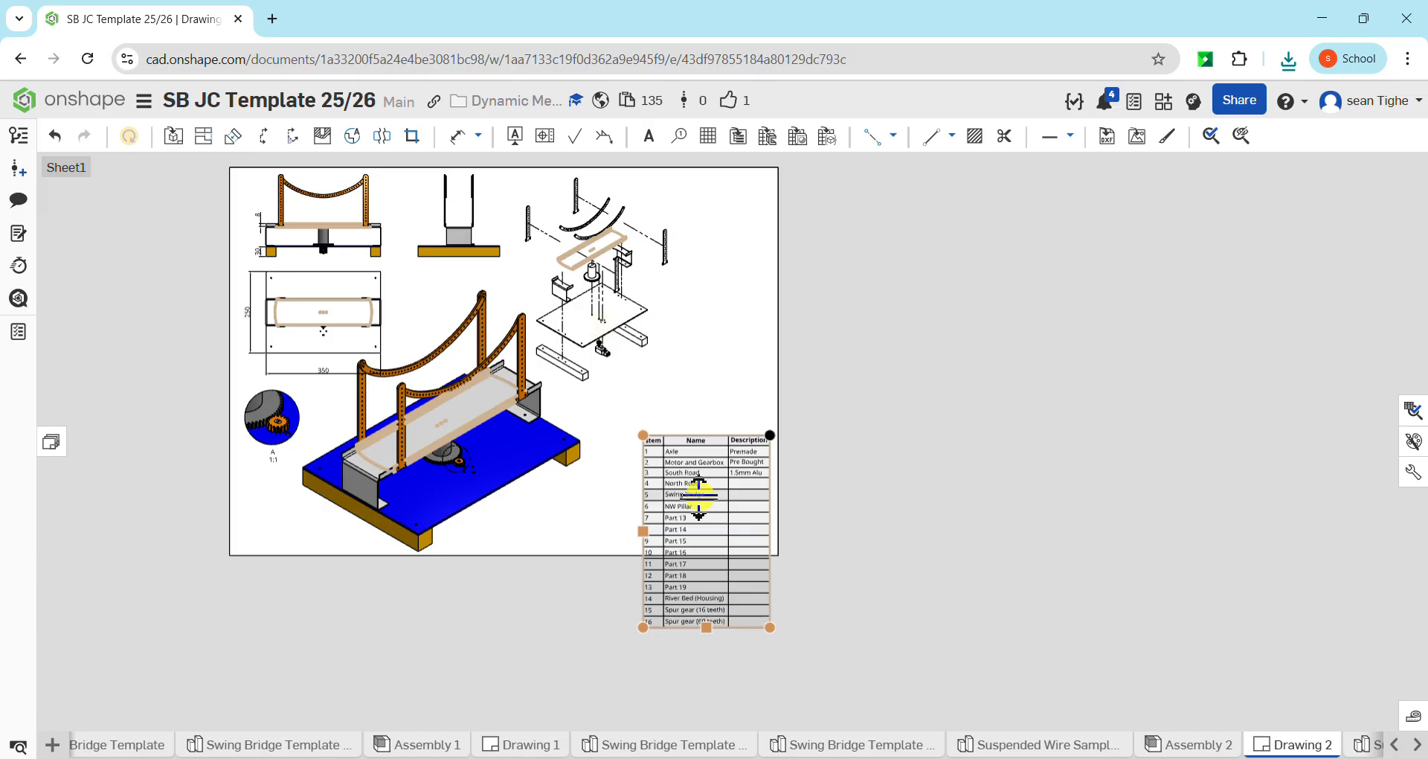
Move the bill of materials table up by its upper-right corner so all its rows fit inside the sheet border
left_click_drag(688, 451, 689, 447)
left_click(860, 452)
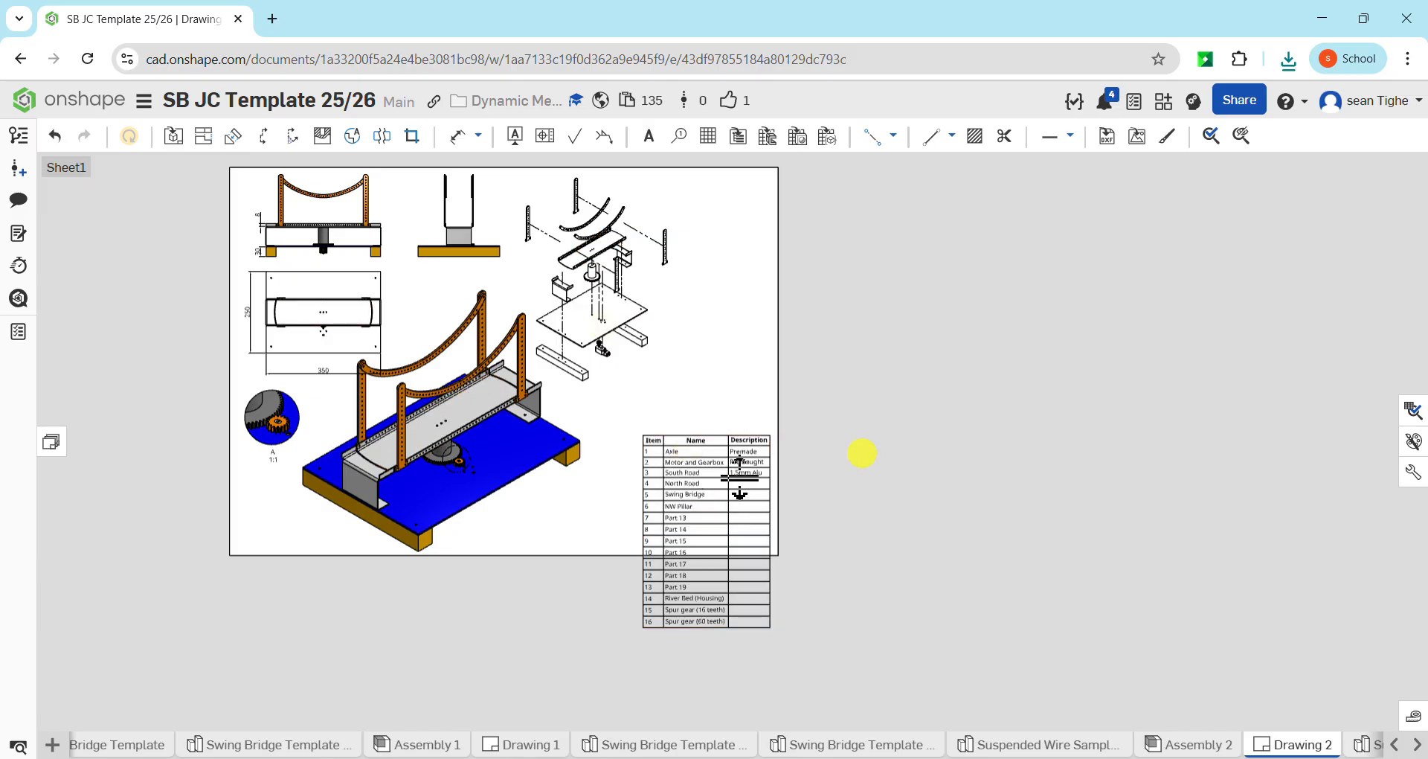
left_click(770, 440)
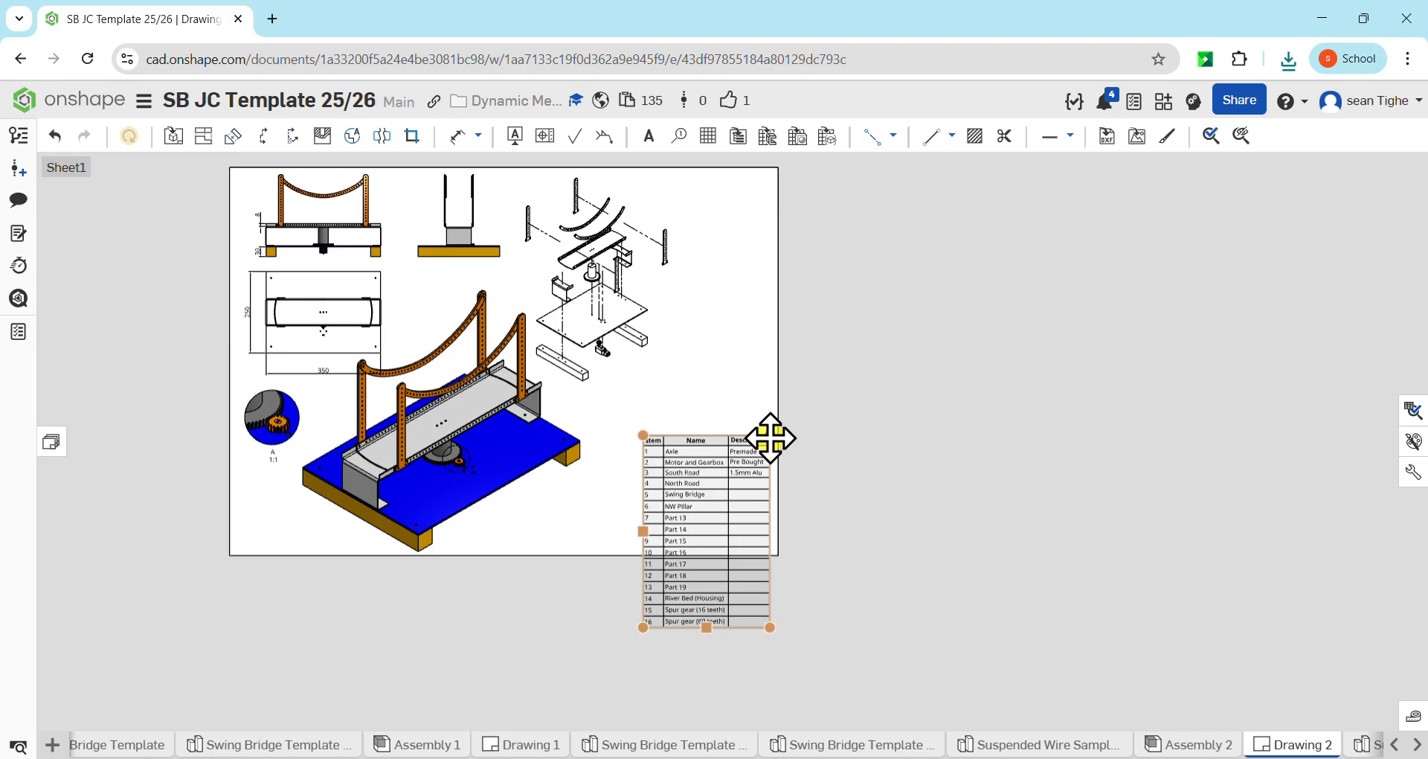
left_click_drag(770, 439, 771, 358)
left_click(863, 350)
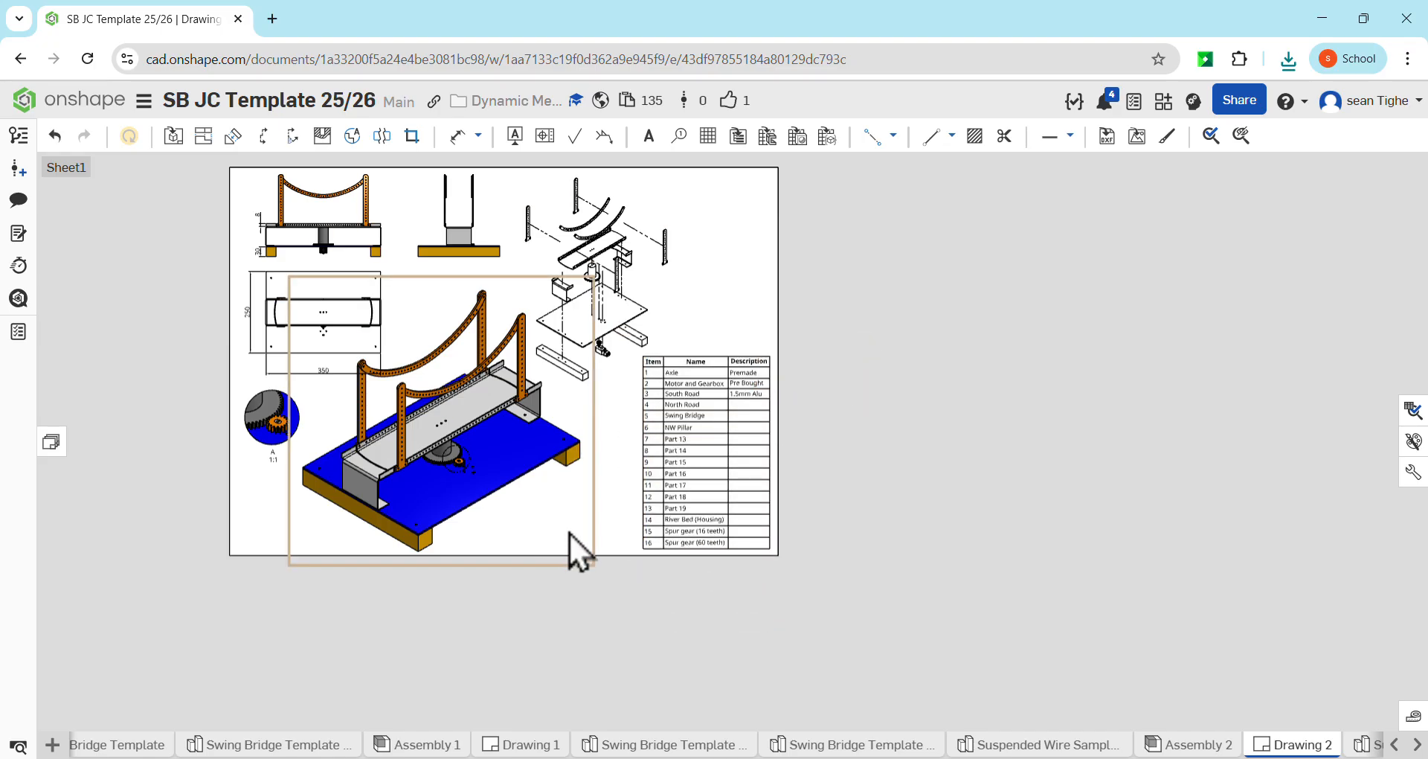